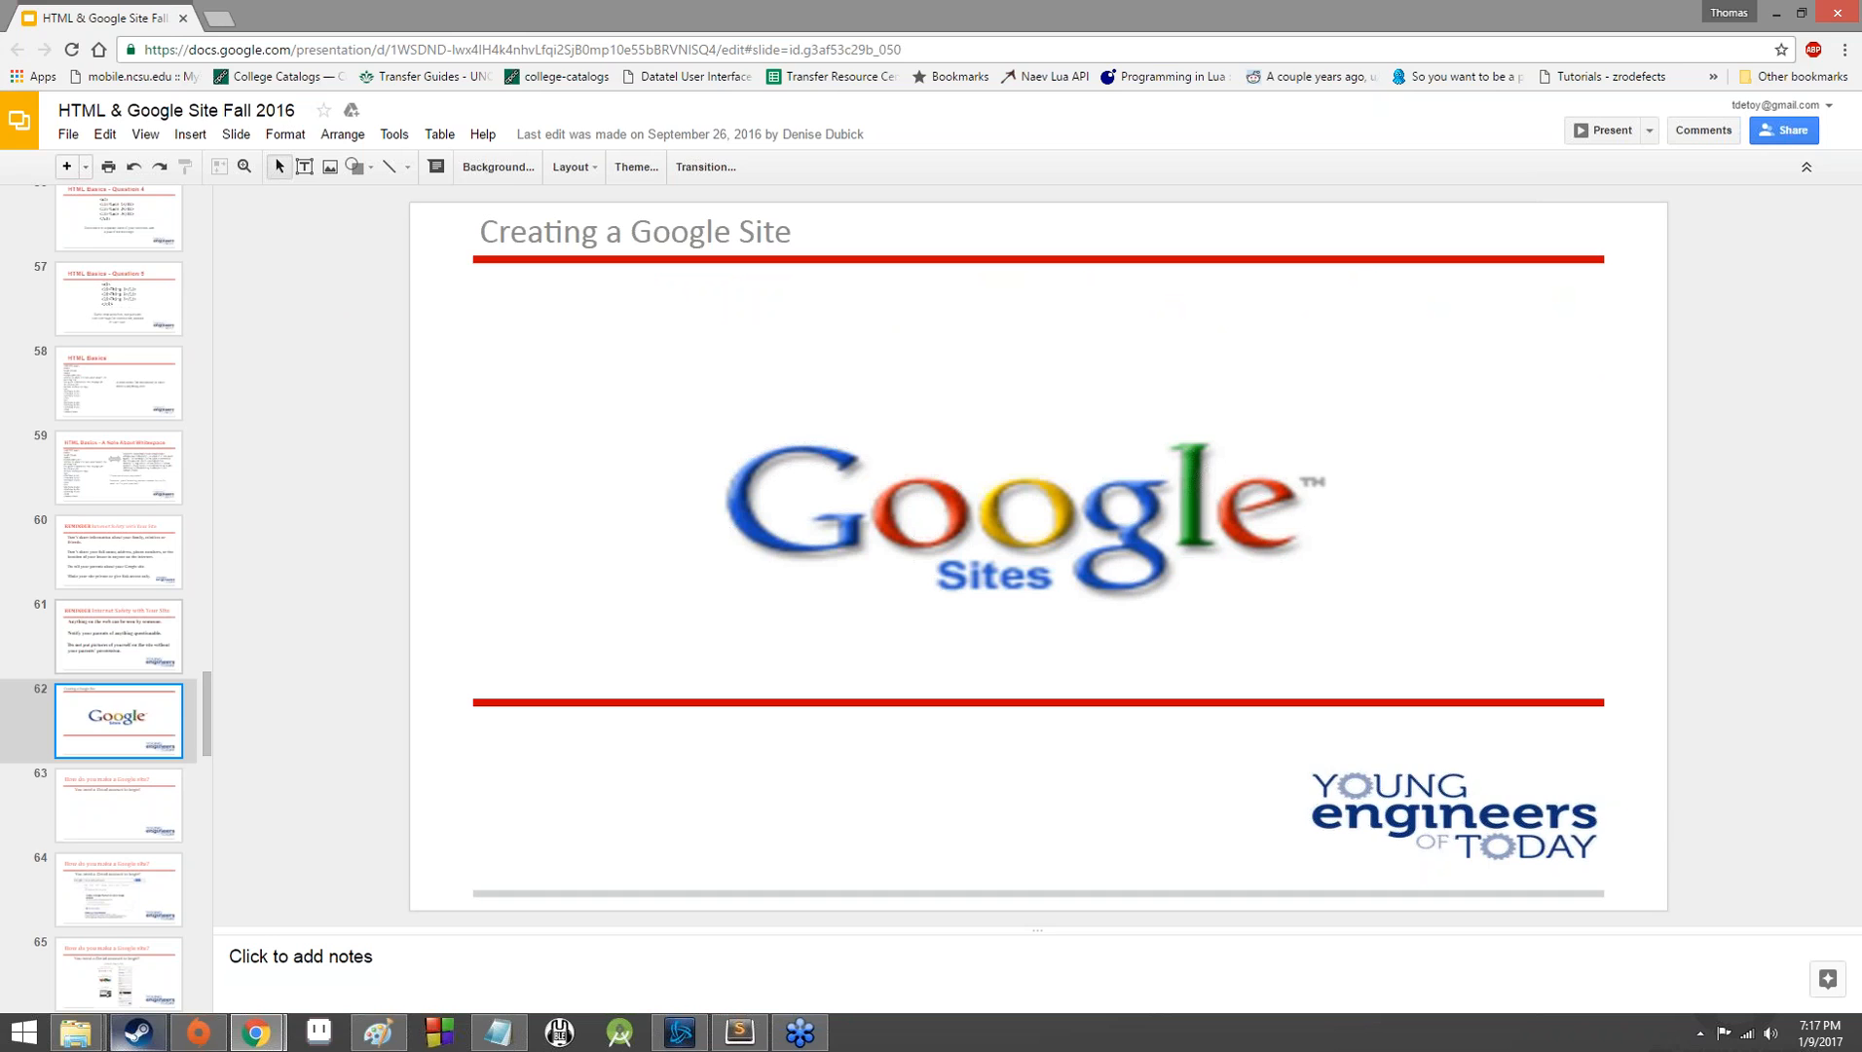
Review the slides on making a Google site, from the Gmail account requirement through the Get Started page.
{"action": "key", "text": "Down"}
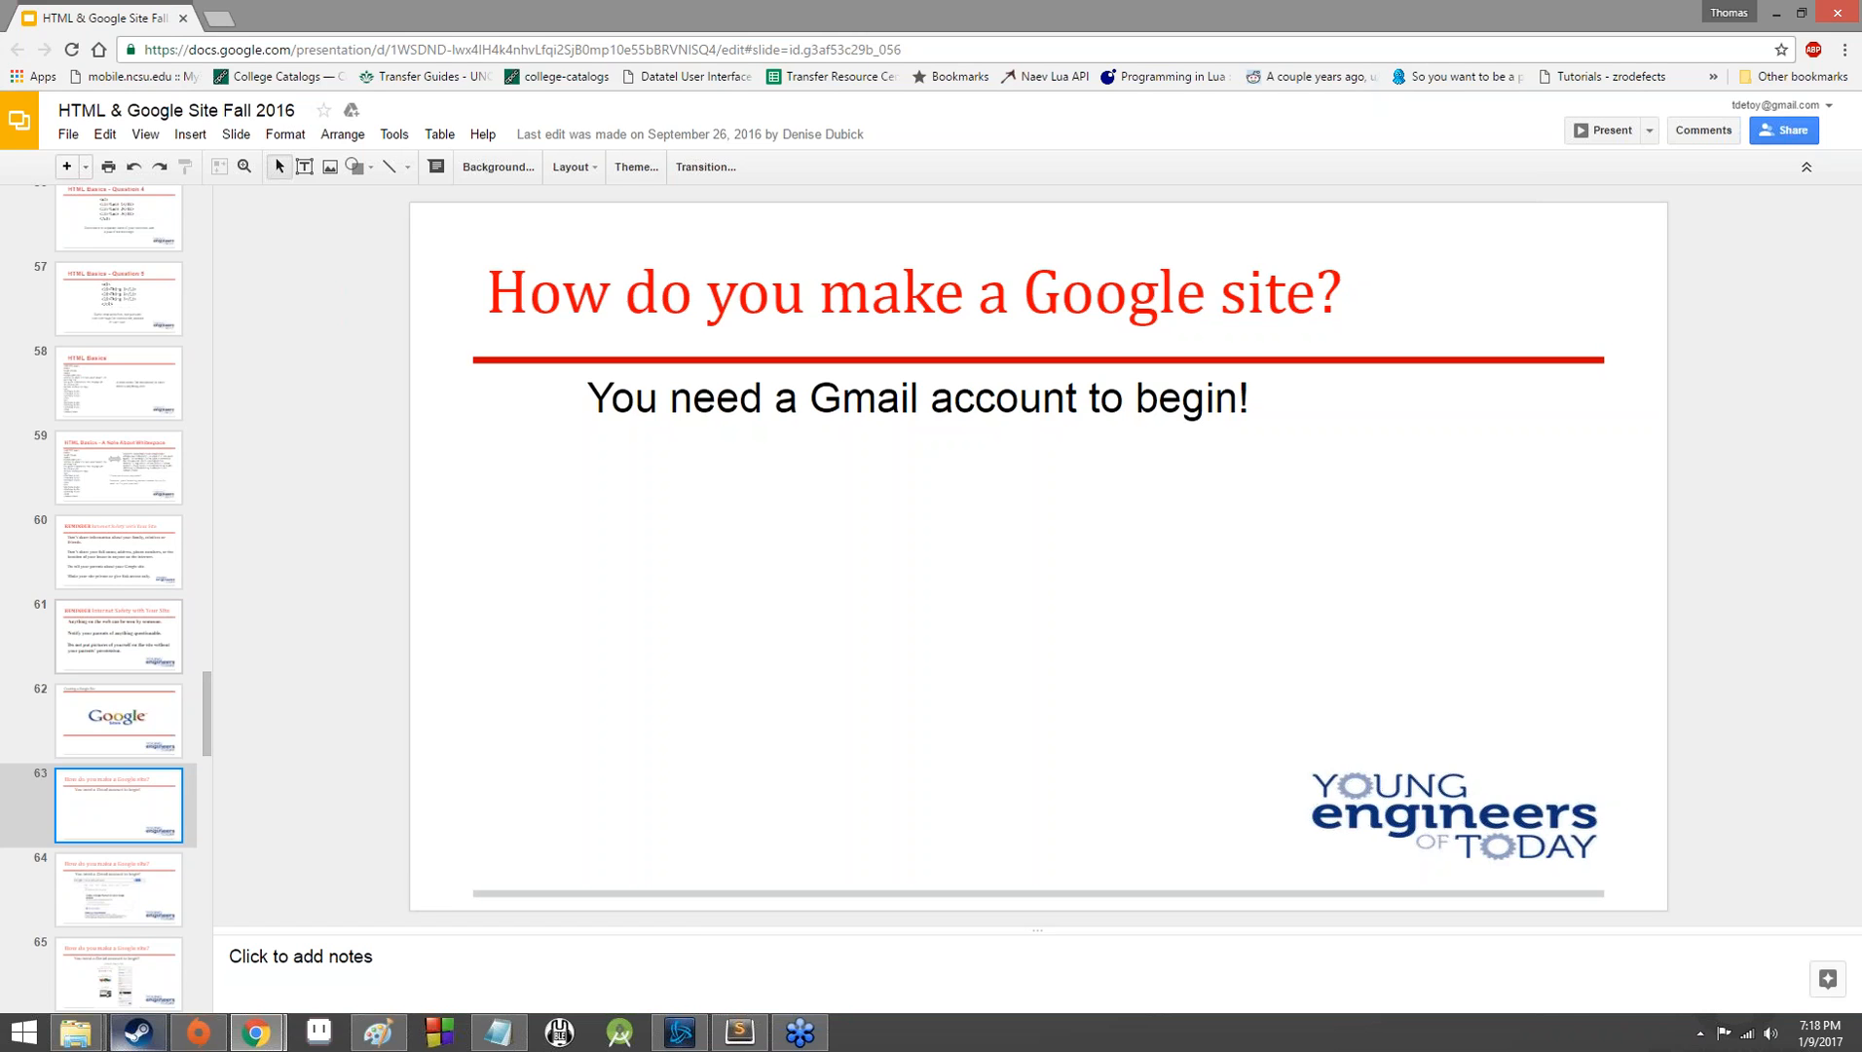
{"action": "left_click", "coordinate": [1806, 30]}
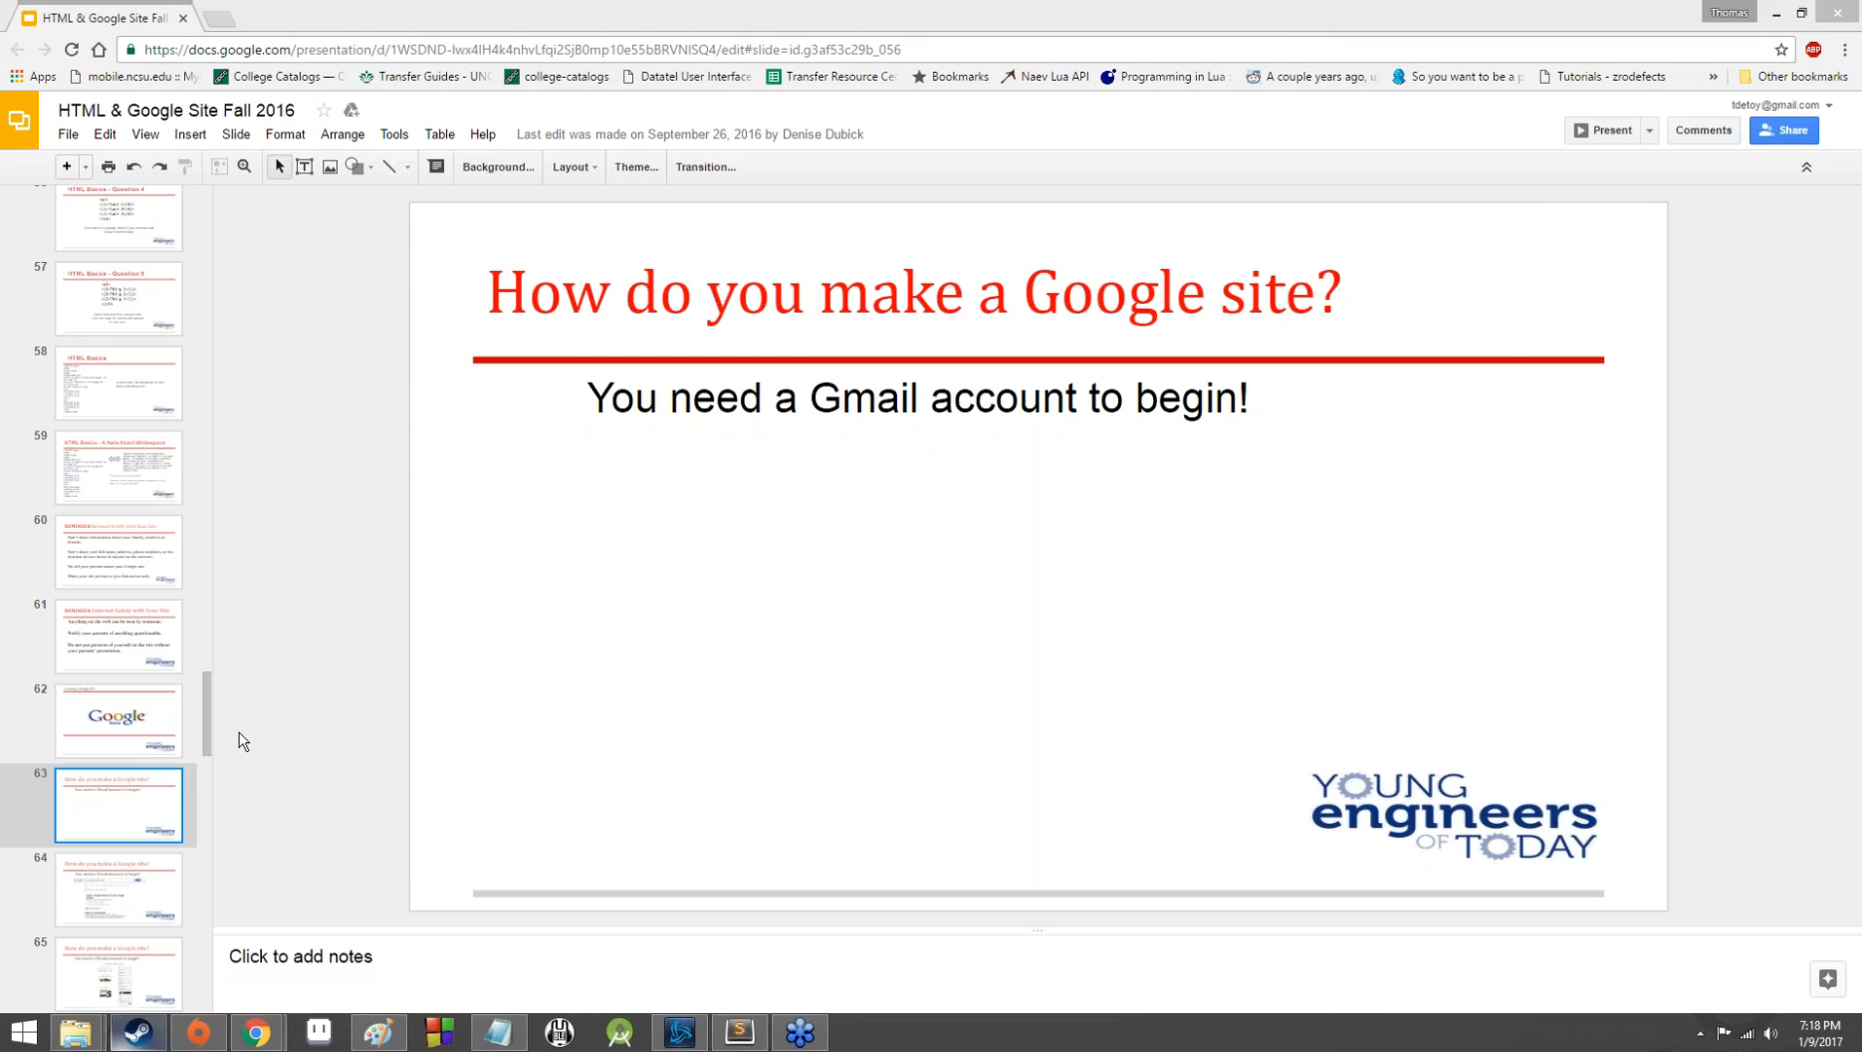
{"action": "left_click", "coordinate": [130, 886]}
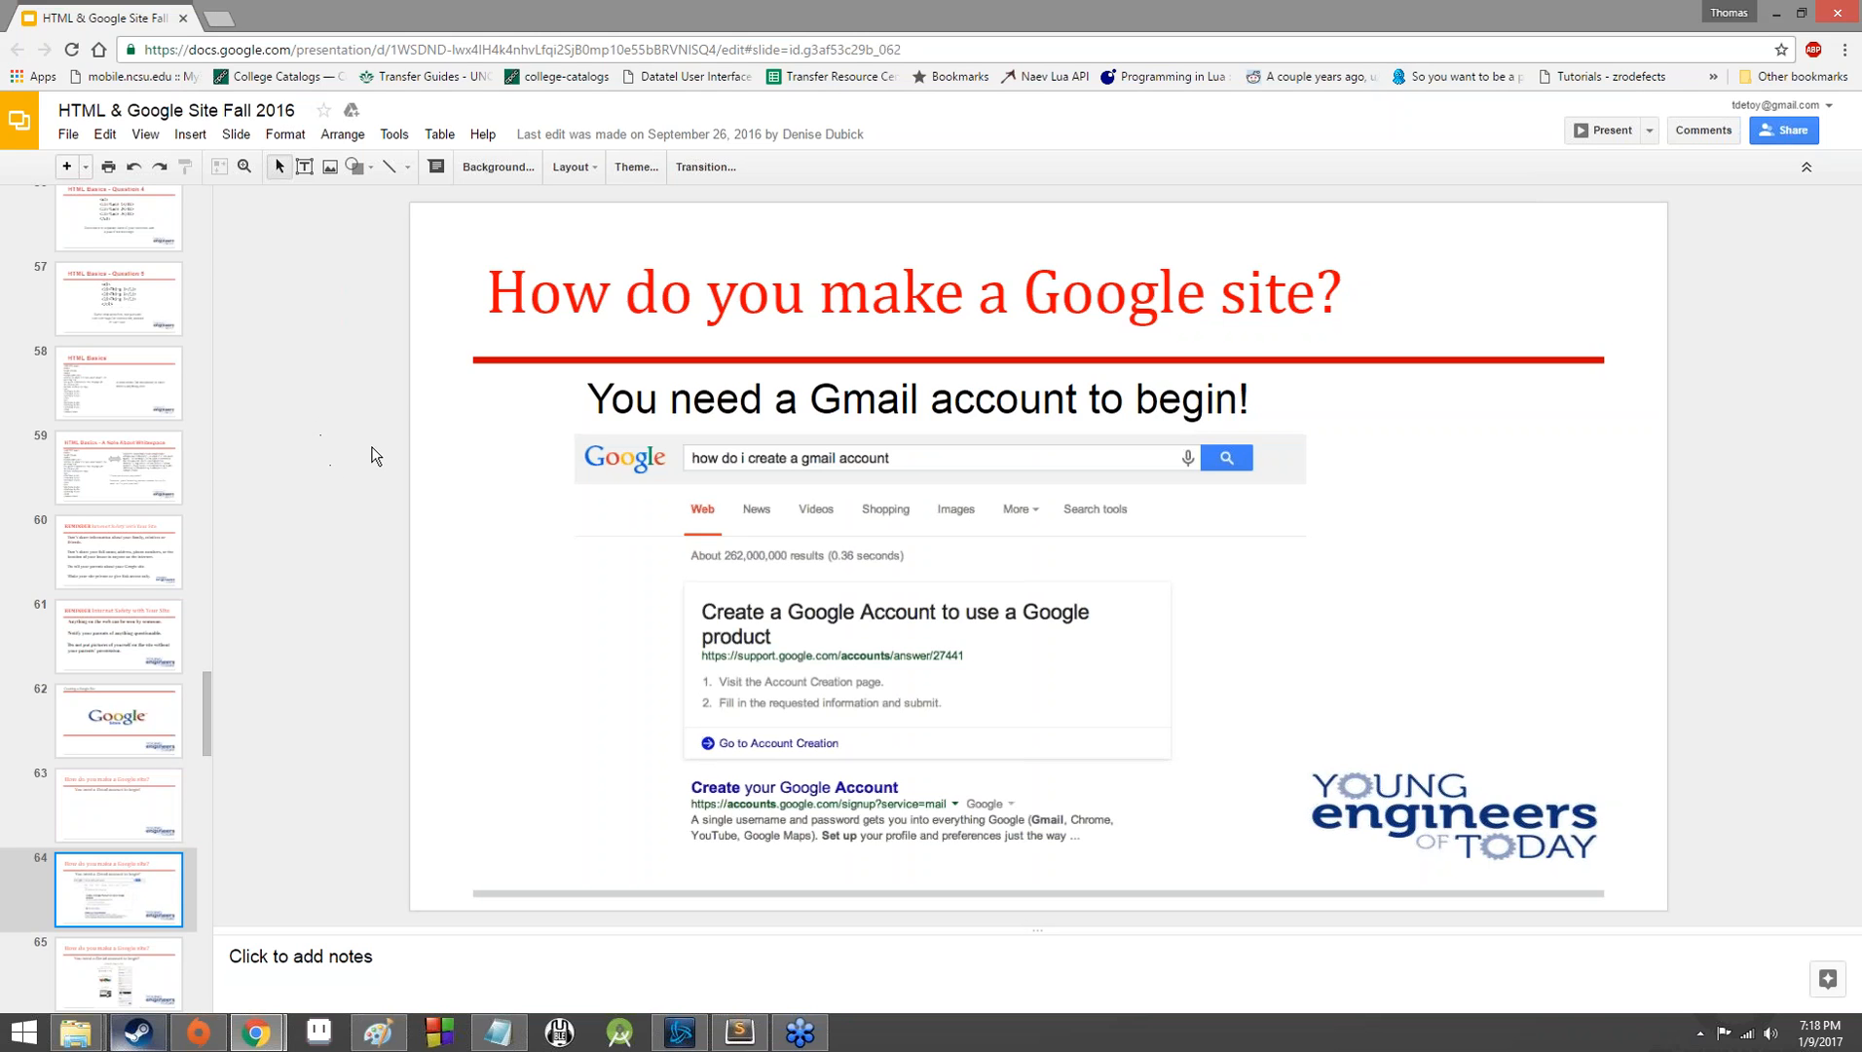
{"action": "left_click", "coordinate": [1857, 418]}
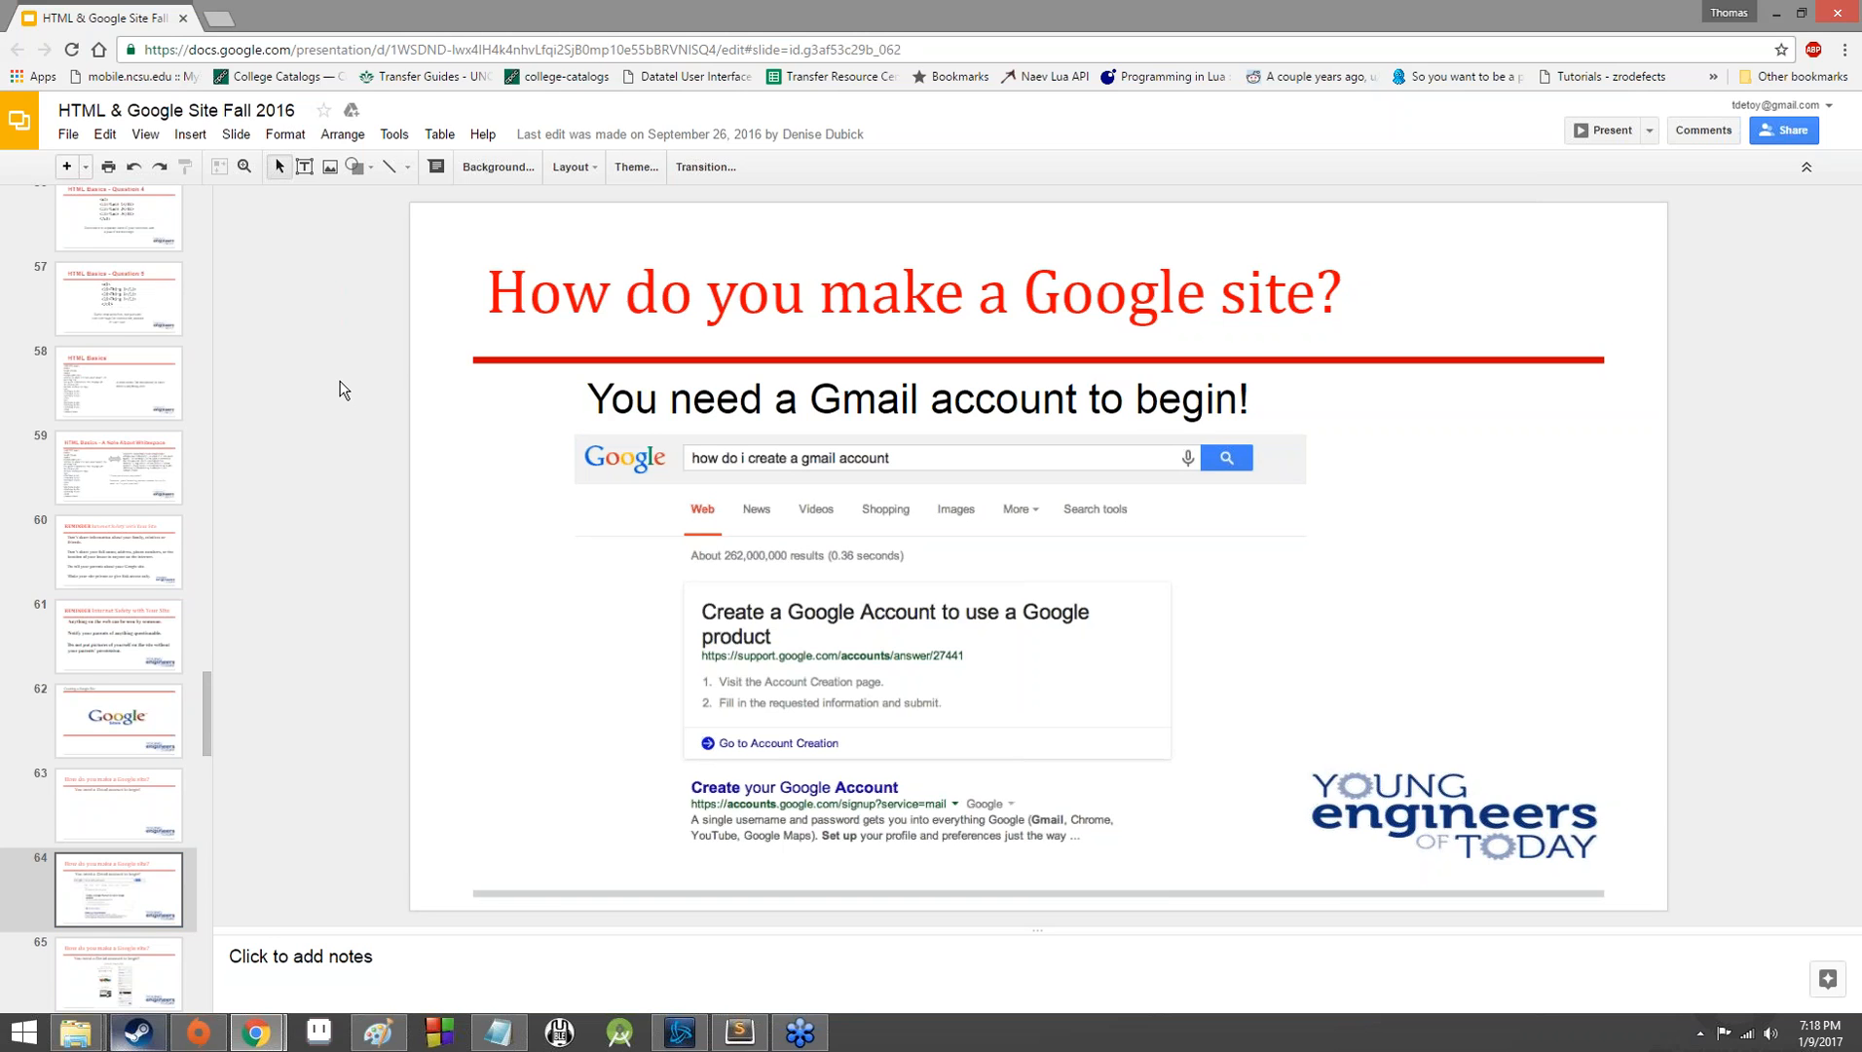
{"action": "scroll", "coordinate": [341, 381], "scroll_direction": "down", "scroll_amount": 1}
{"action": "scroll", "coordinate": [340, 381], "scroll_direction": "down", "scroll_amount": 1}
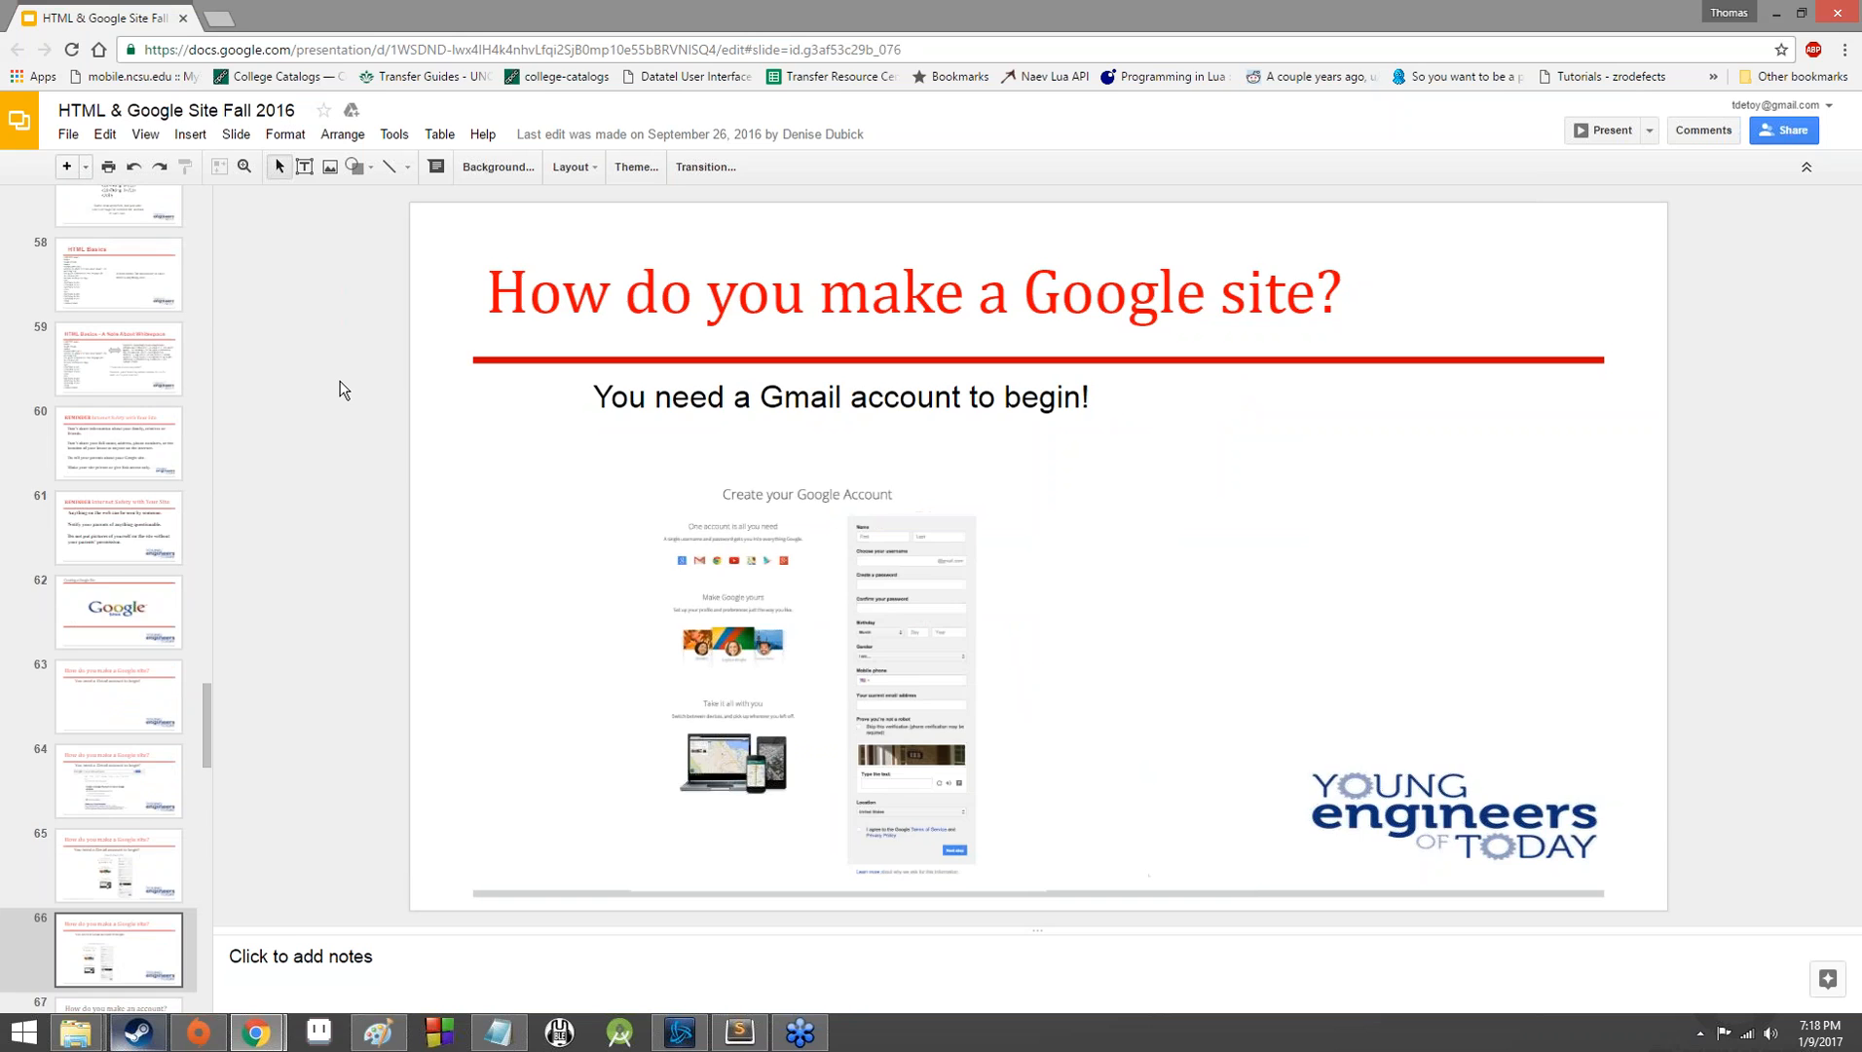
{"action": "scroll", "coordinate": [340, 381], "scroll_direction": "down", "scroll_amount": 1}
{"action": "scroll", "coordinate": [341, 390], "scroll_direction": "down", "scroll_amount": 1}
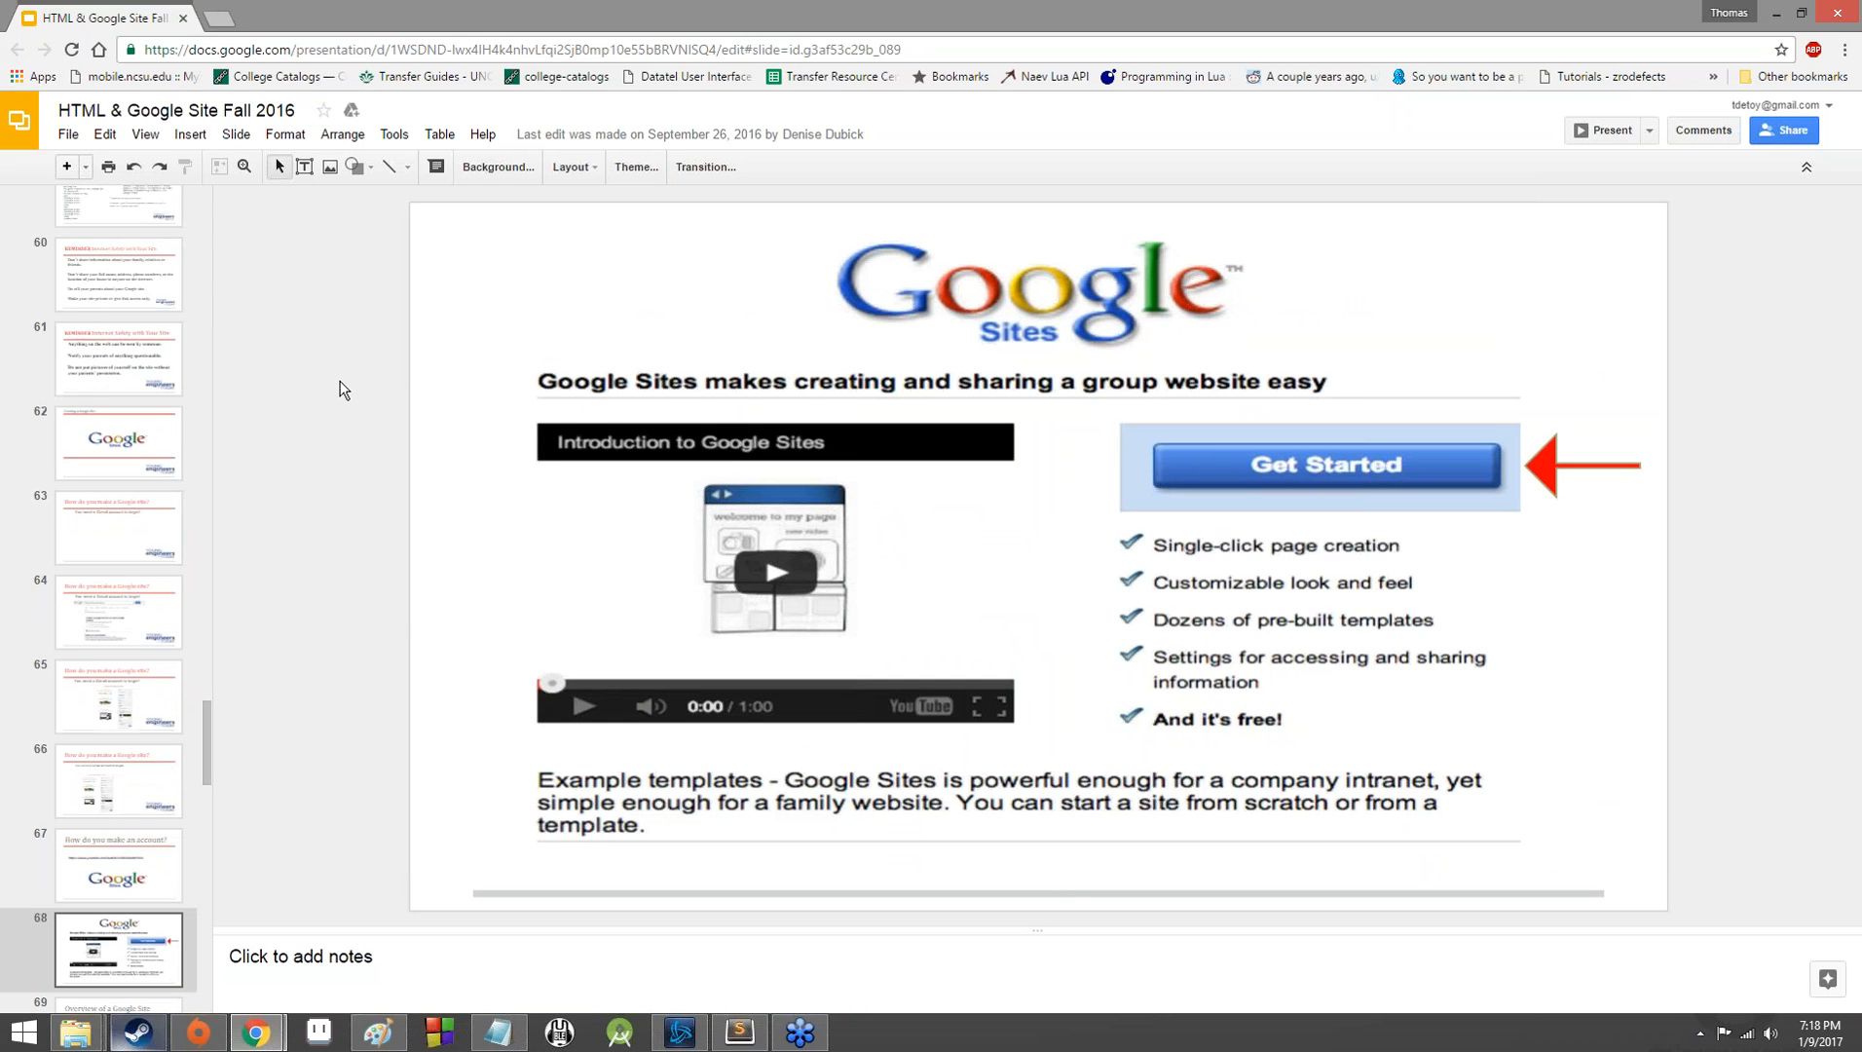
Open sites.google.com in a new browser tab.
{"action": "left_click", "coordinate": [223, 17]}
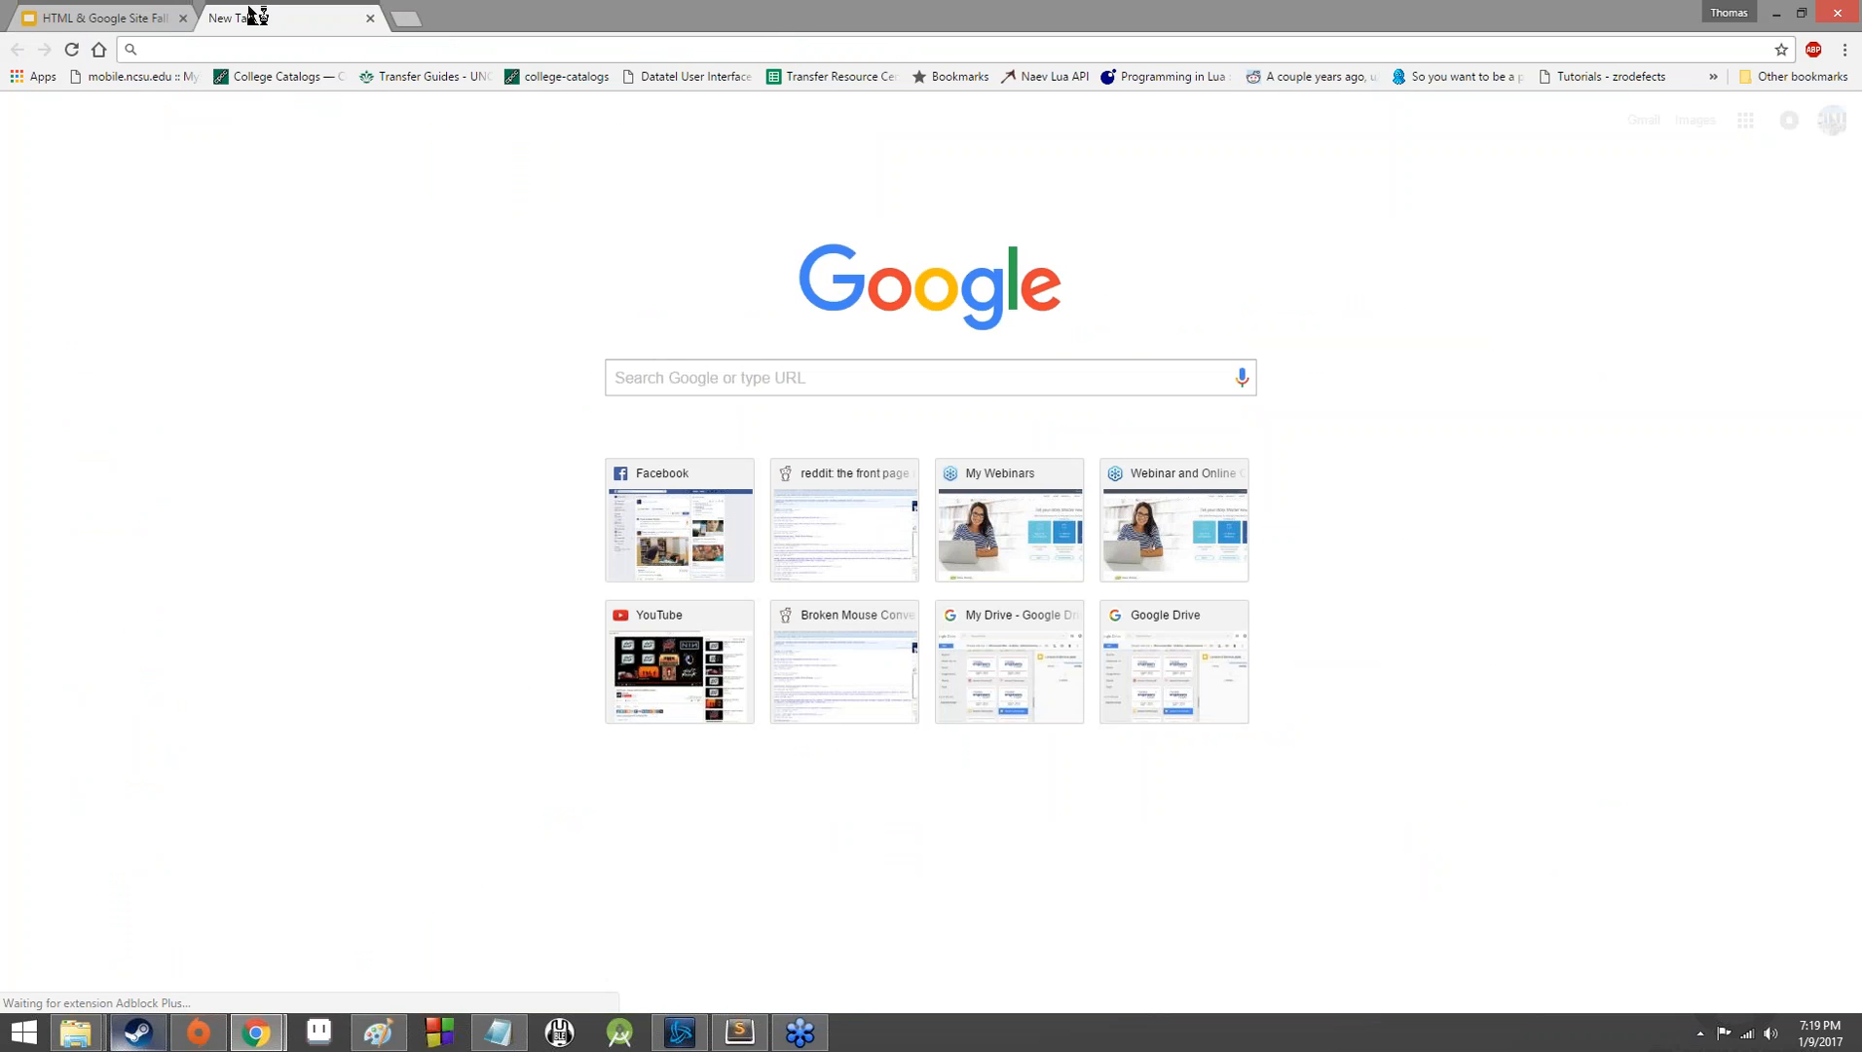
{"action": "type", "text": "sites.google.com"}
{"action": "key", "text": "Return"}
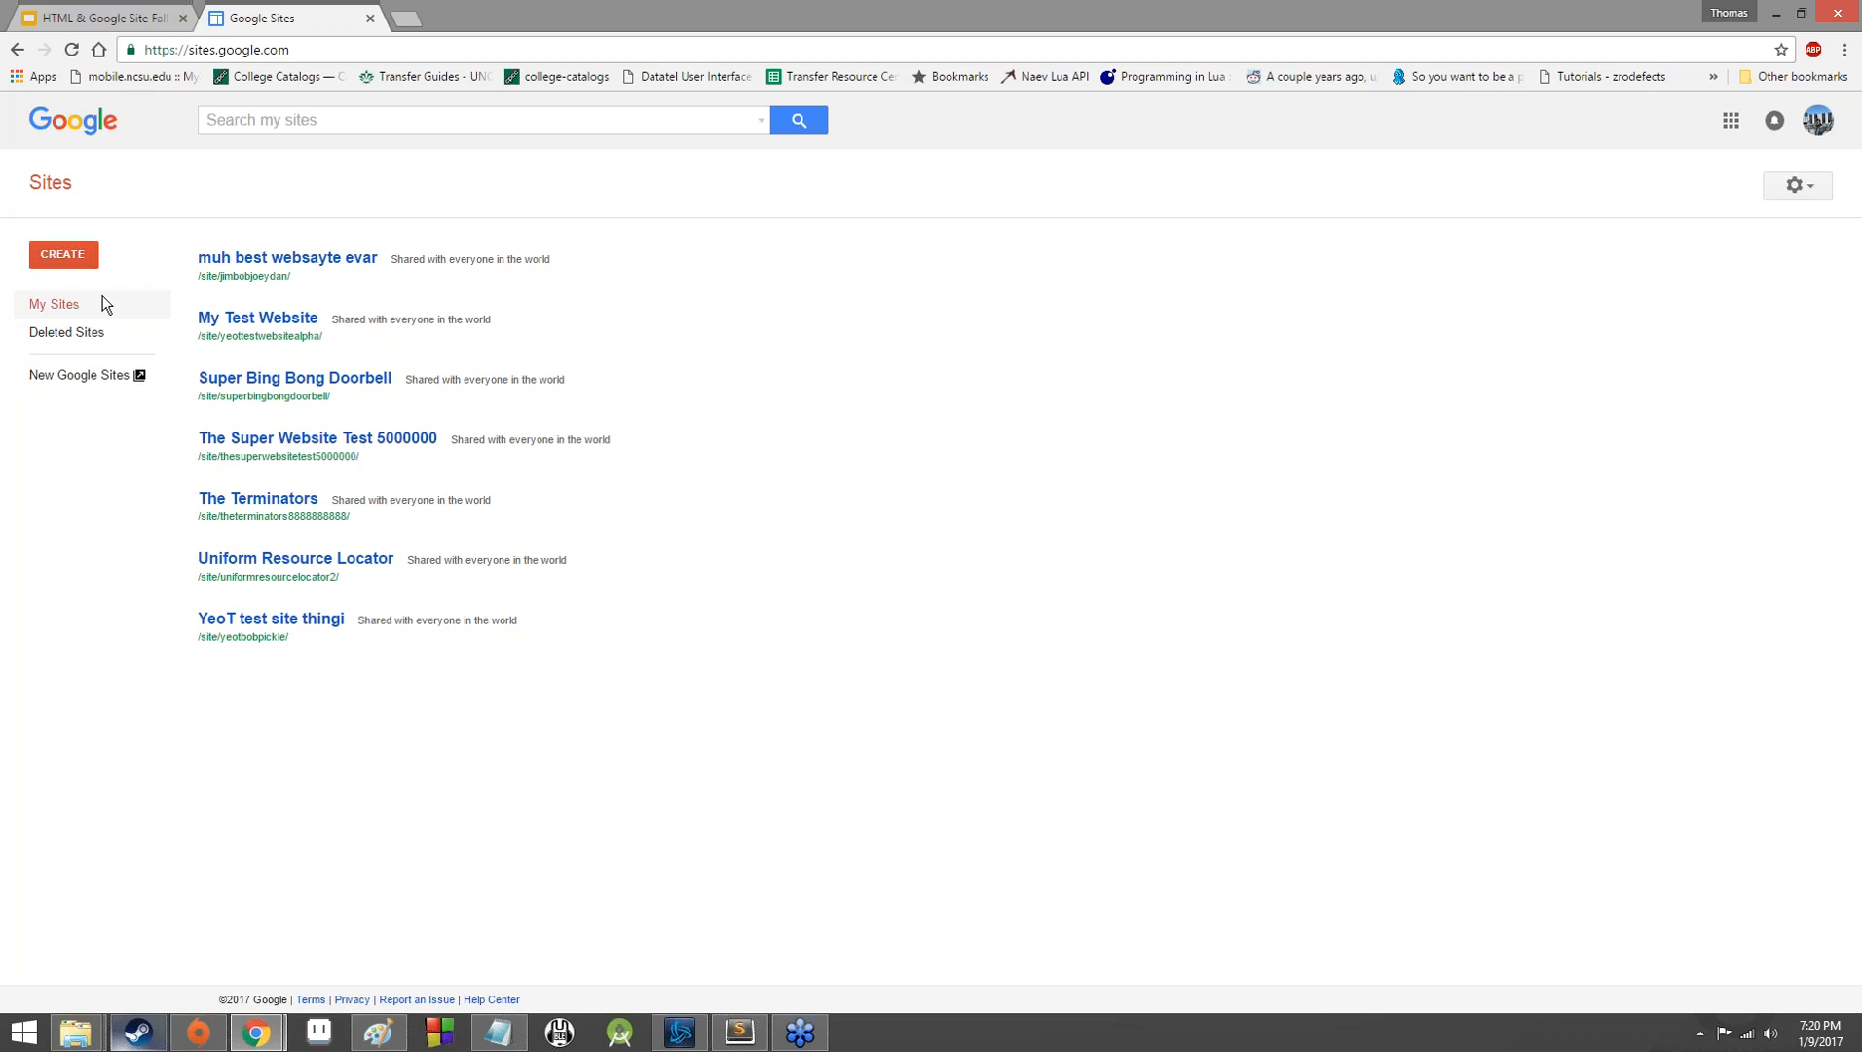
Create a site in new Sites and dismiss the introductory tour.
{"action": "left_click", "coordinate": [43, 263]}
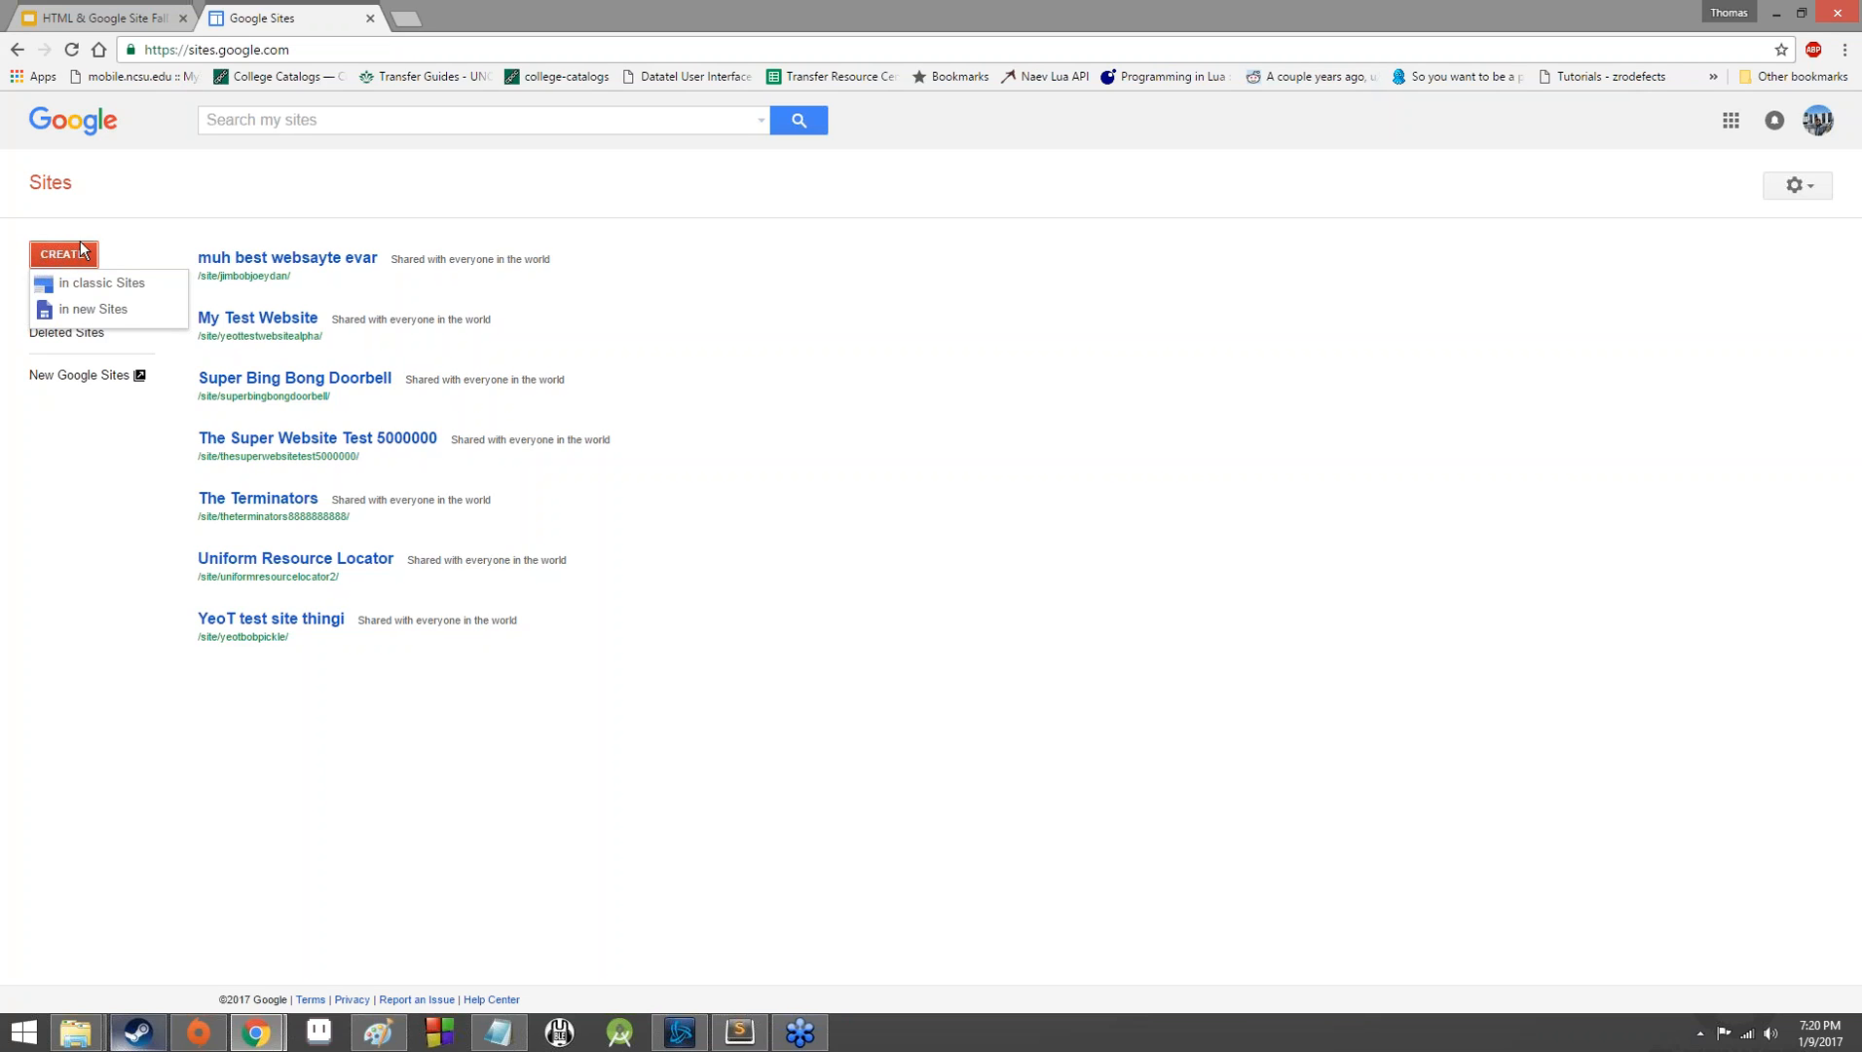
{"action": "left_click", "coordinate": [86, 309]}
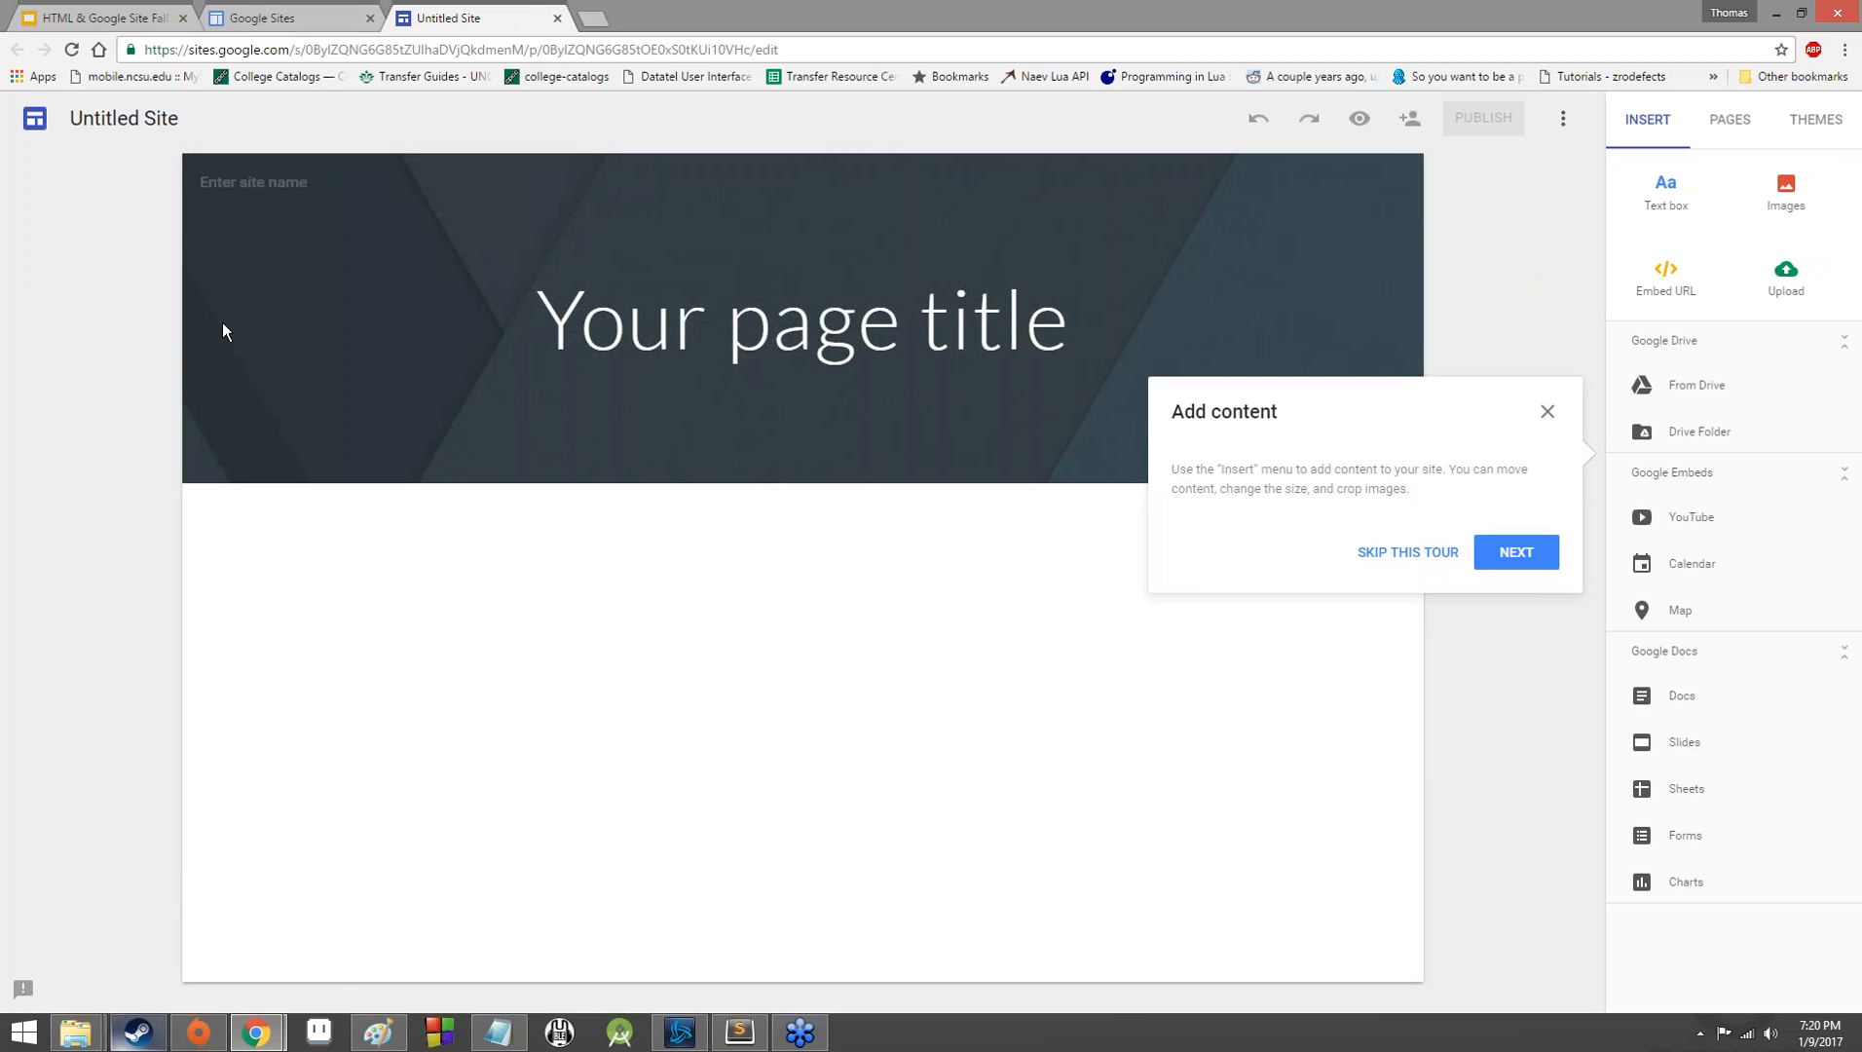
{"action": "left_click", "coordinate": [1548, 411]}
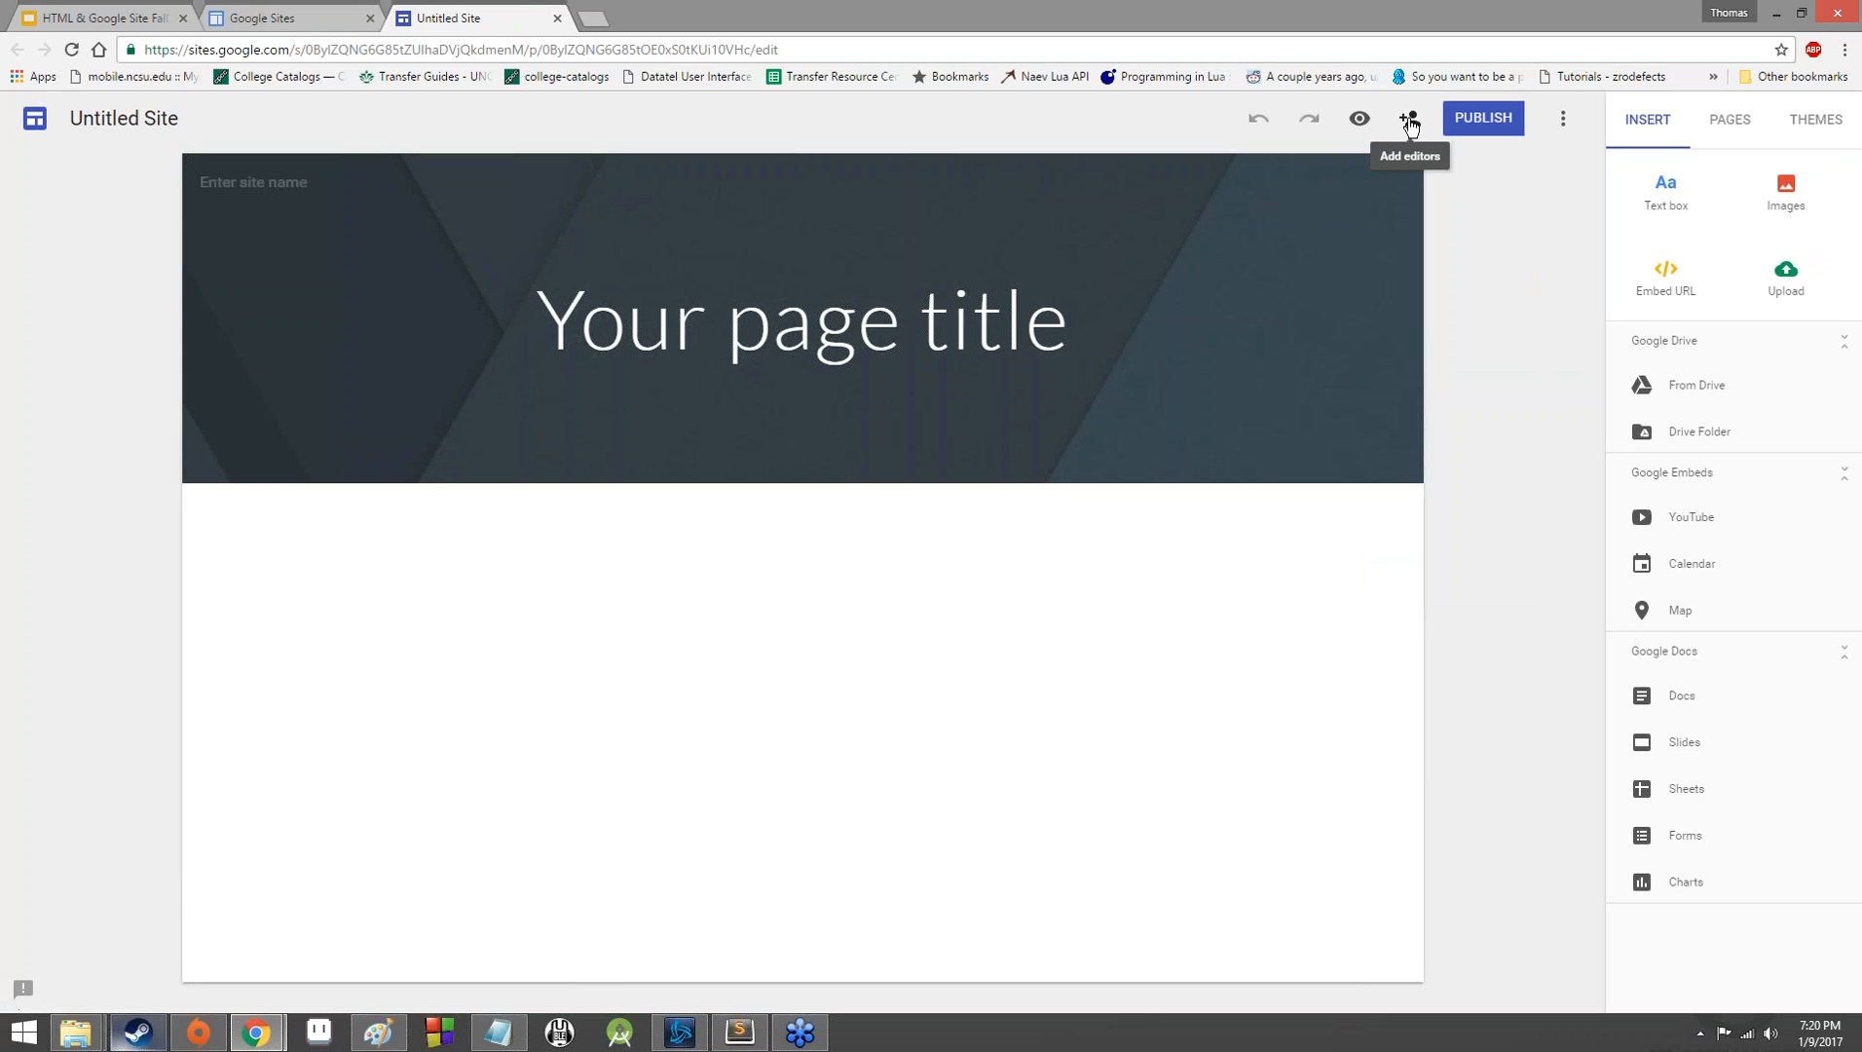
{"action": "left_click", "coordinate": [1812, 18]}
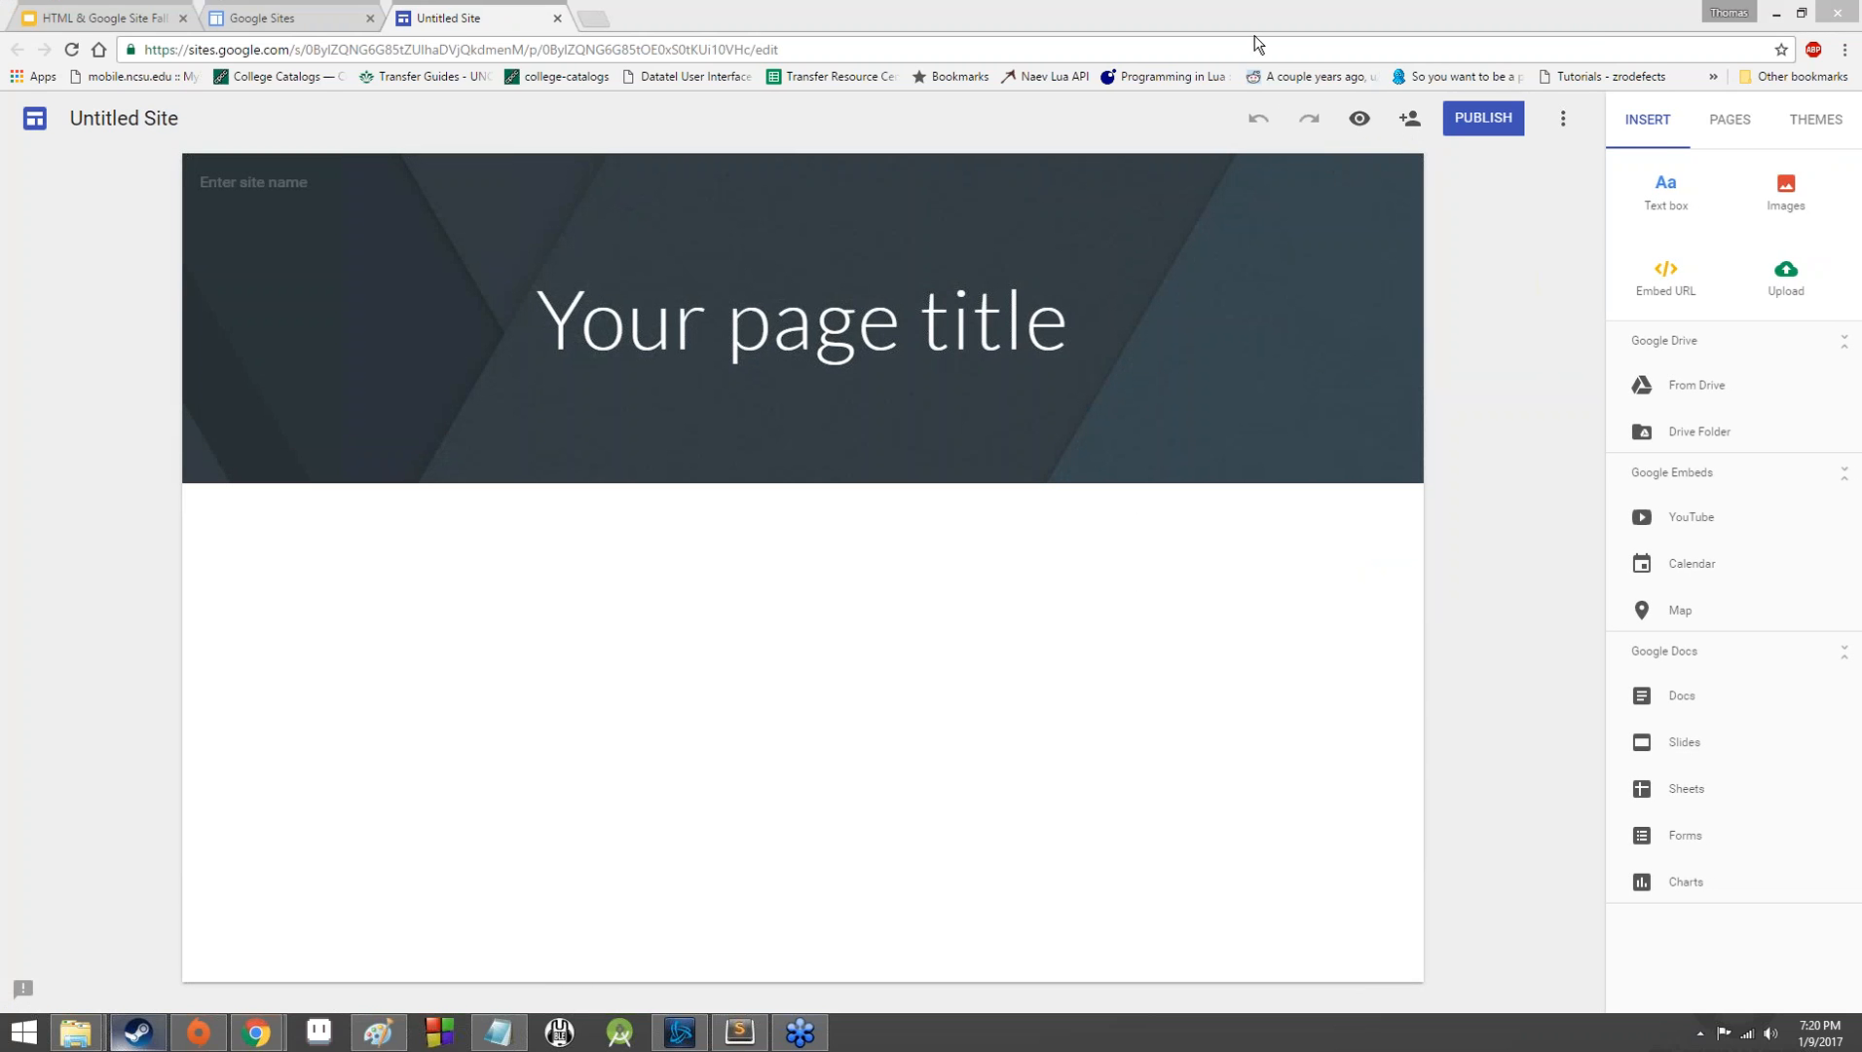
Examine the site editor's additional options, page list, themes and insertable content.
{"action": "left_click", "coordinate": [1568, 119]}
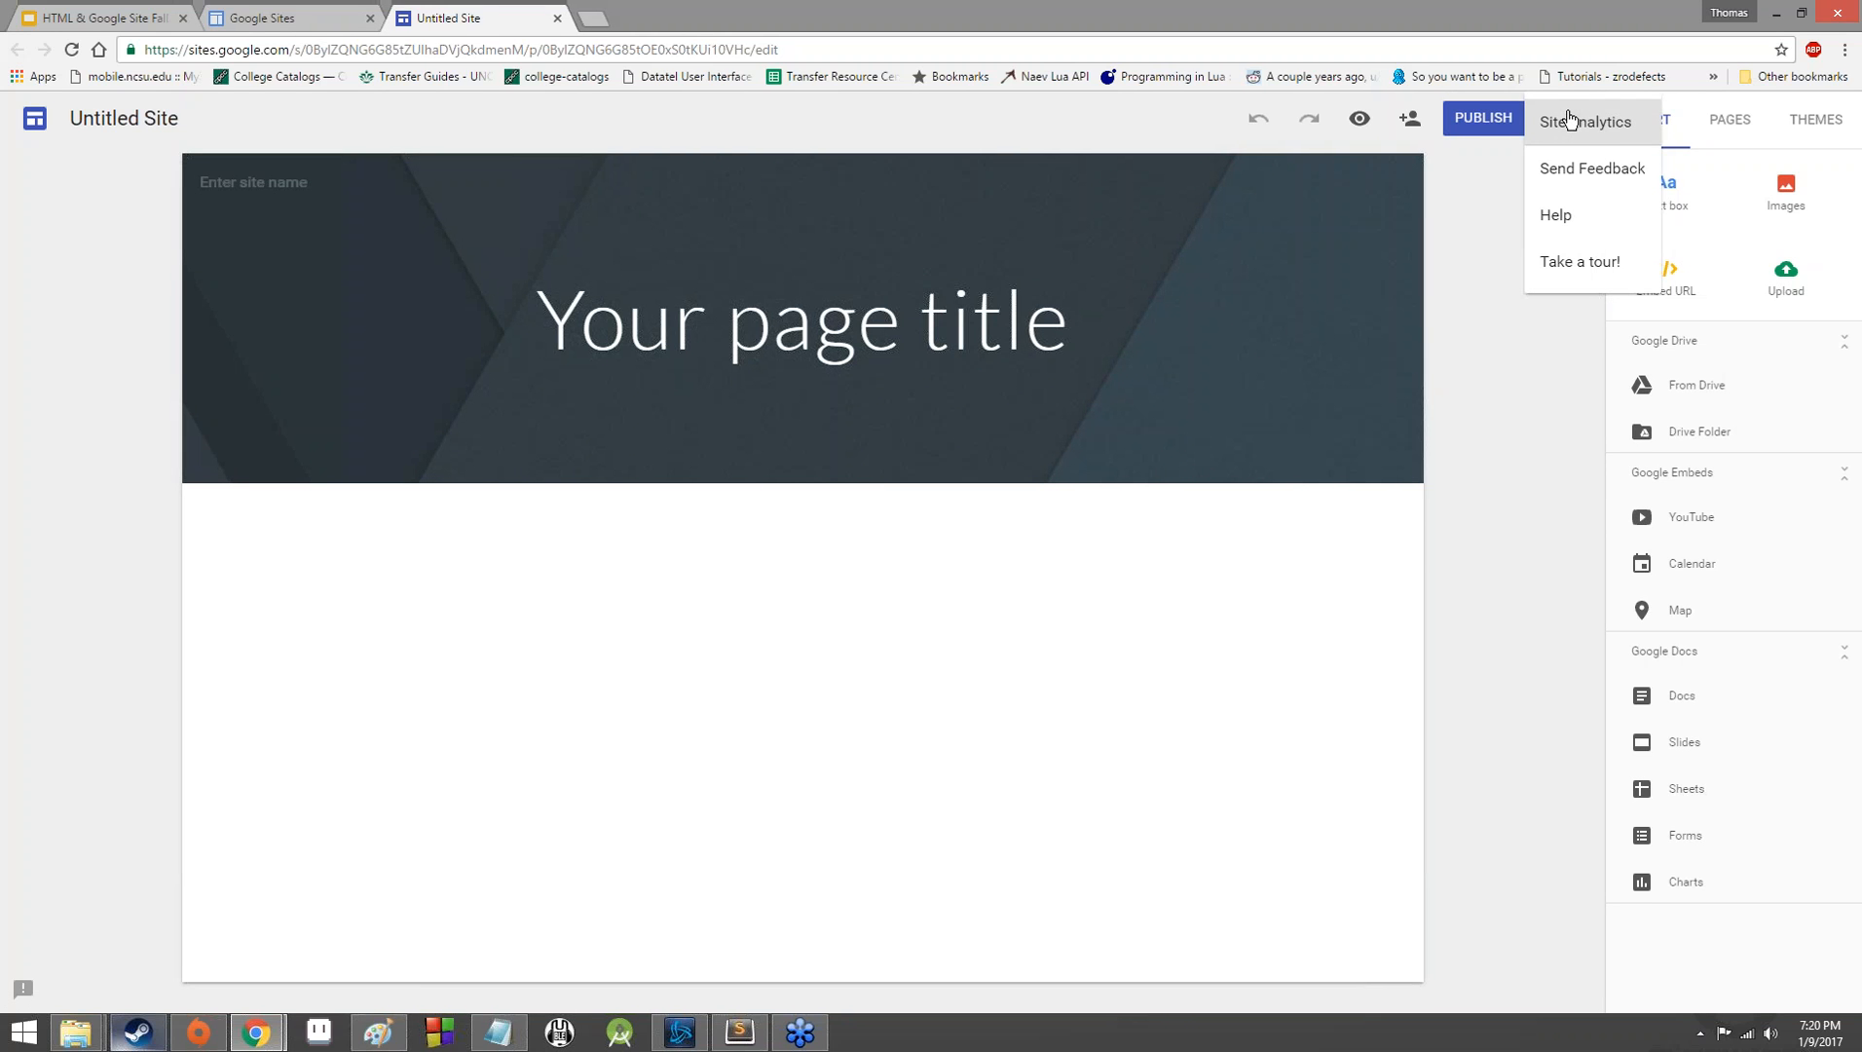
{"action": "left_click", "coordinate": [1516, 372]}
{"action": "left_click", "coordinate": [1702, 109]}
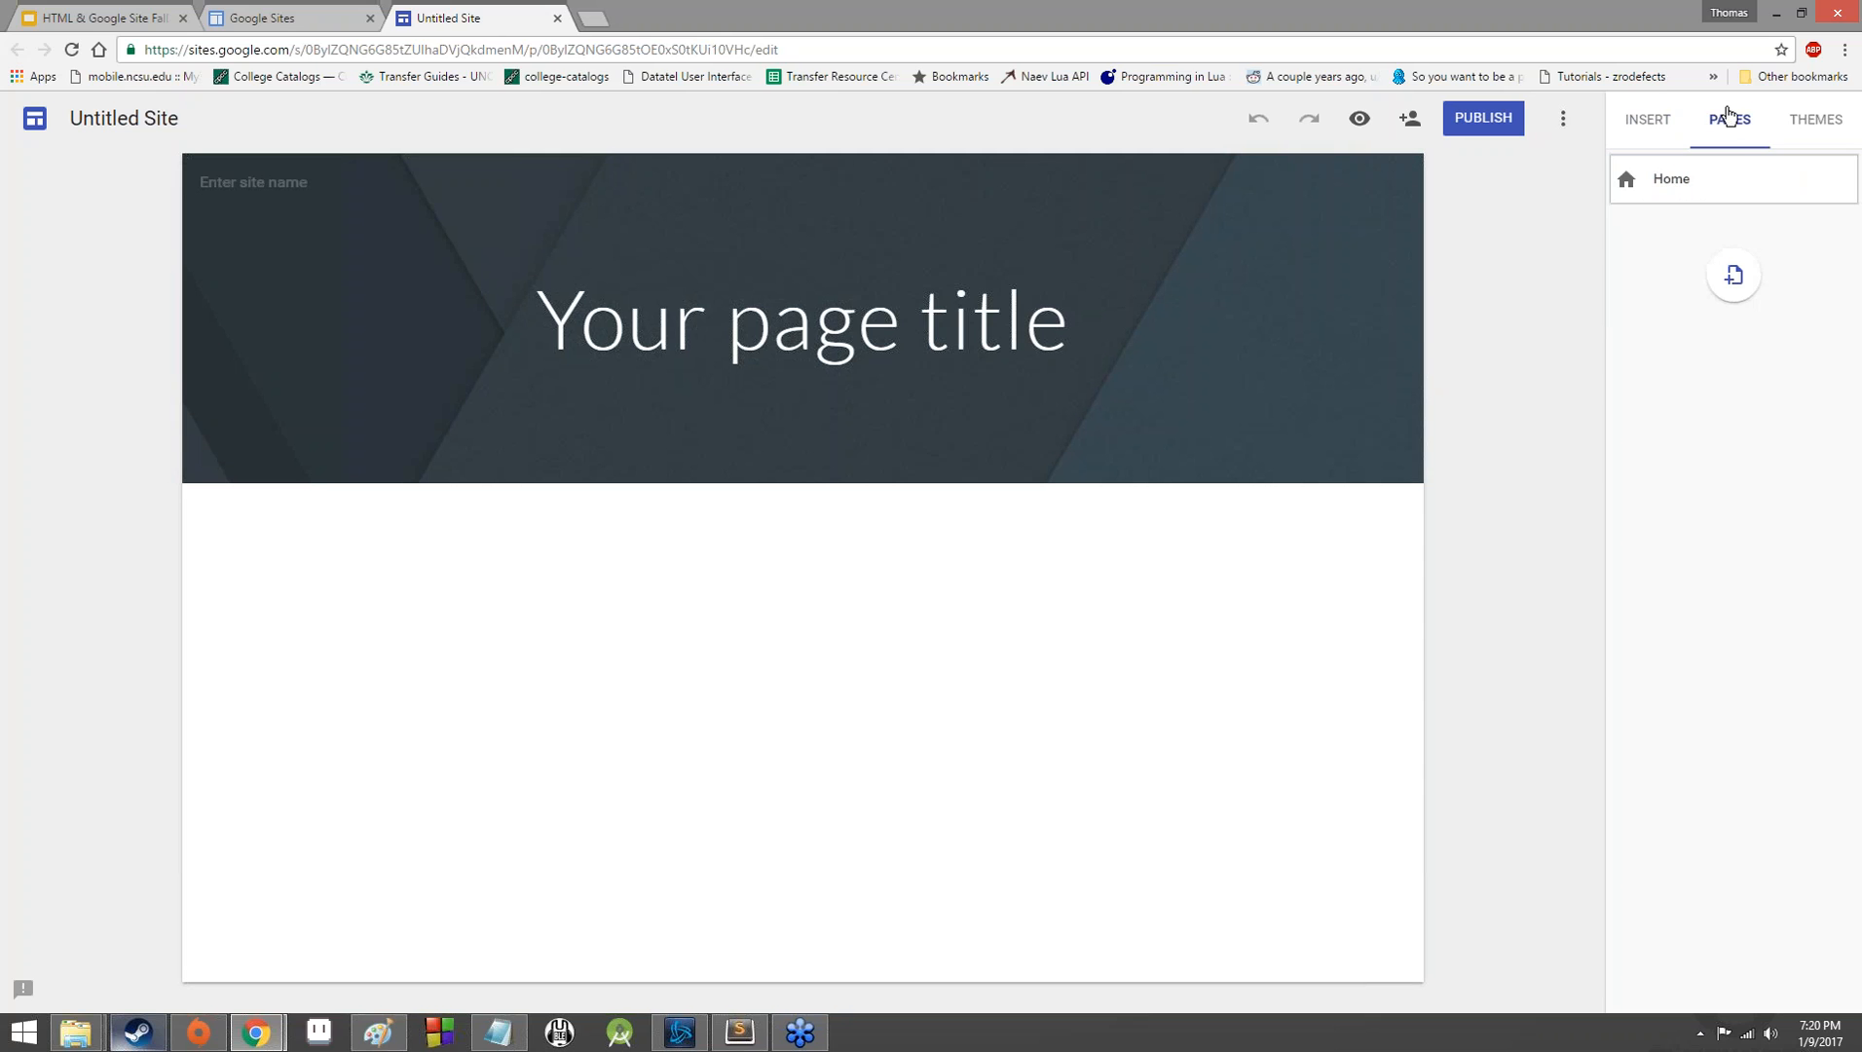
{"action": "left_click", "coordinate": [1796, 125]}
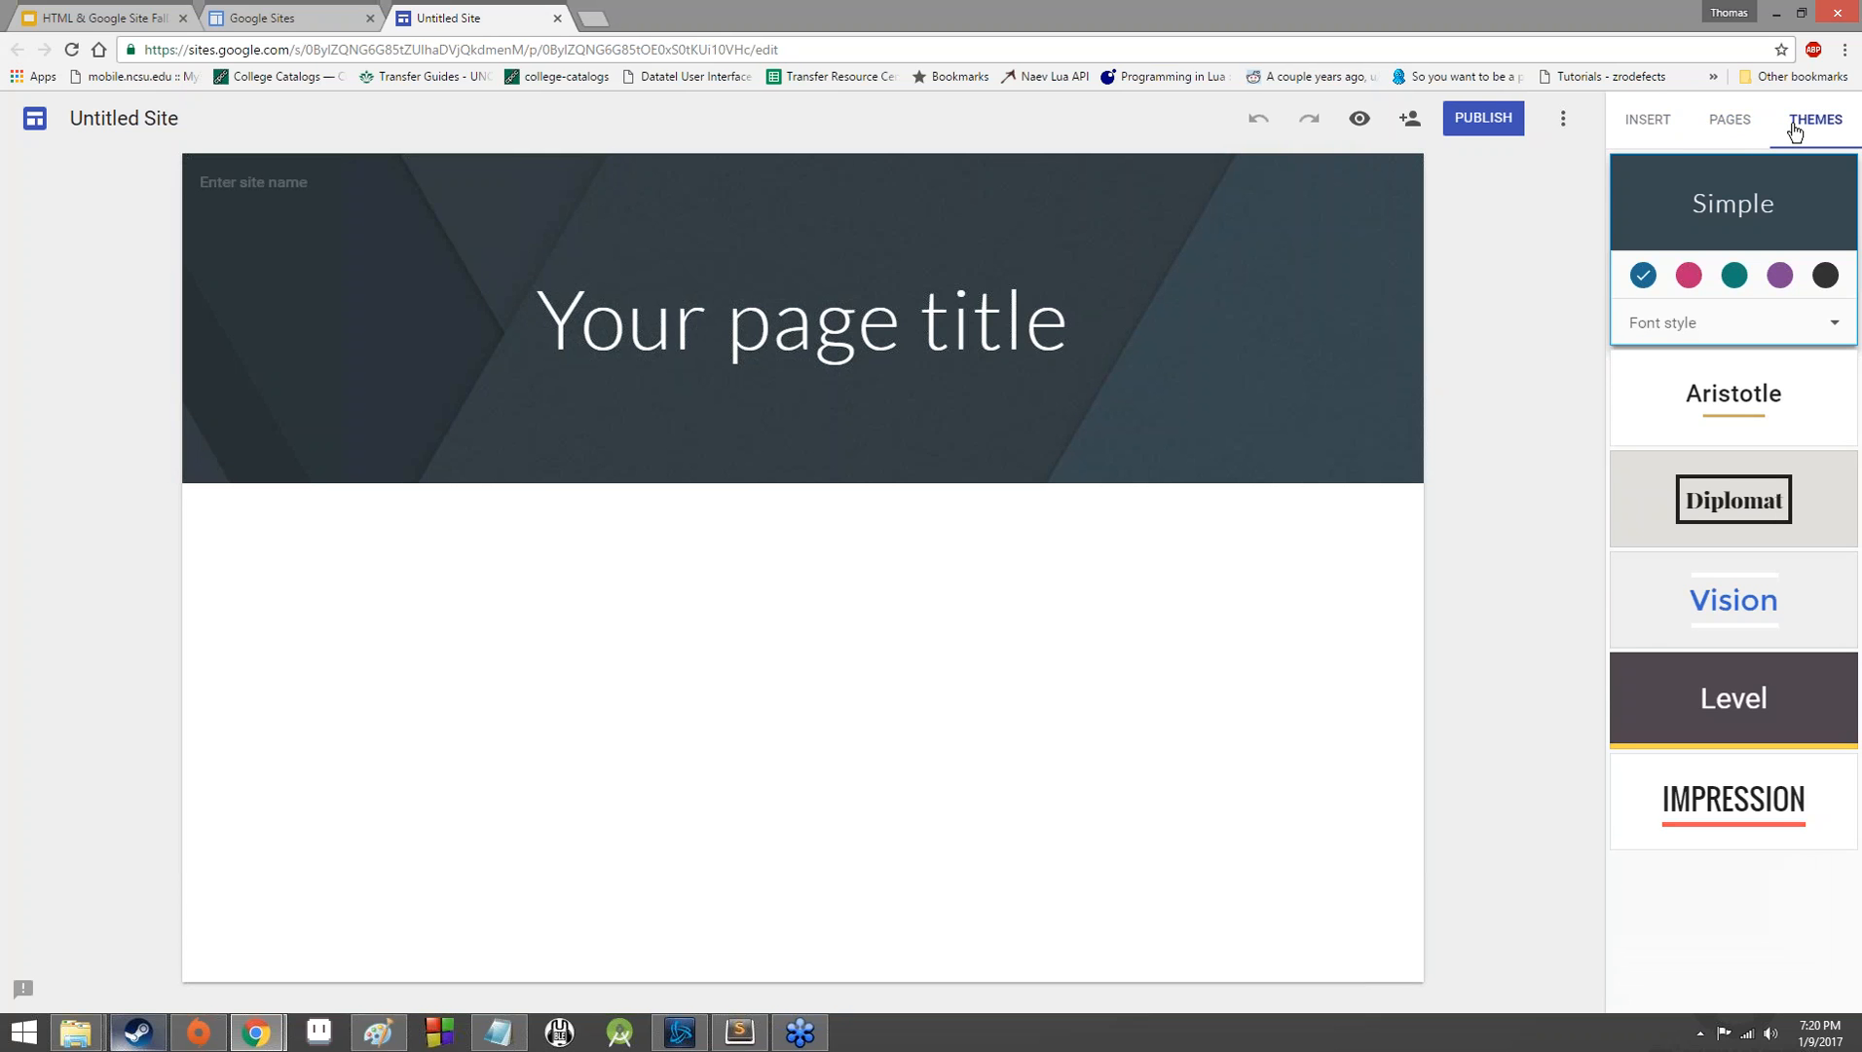
{"action": "left_click", "coordinate": [1642, 127]}
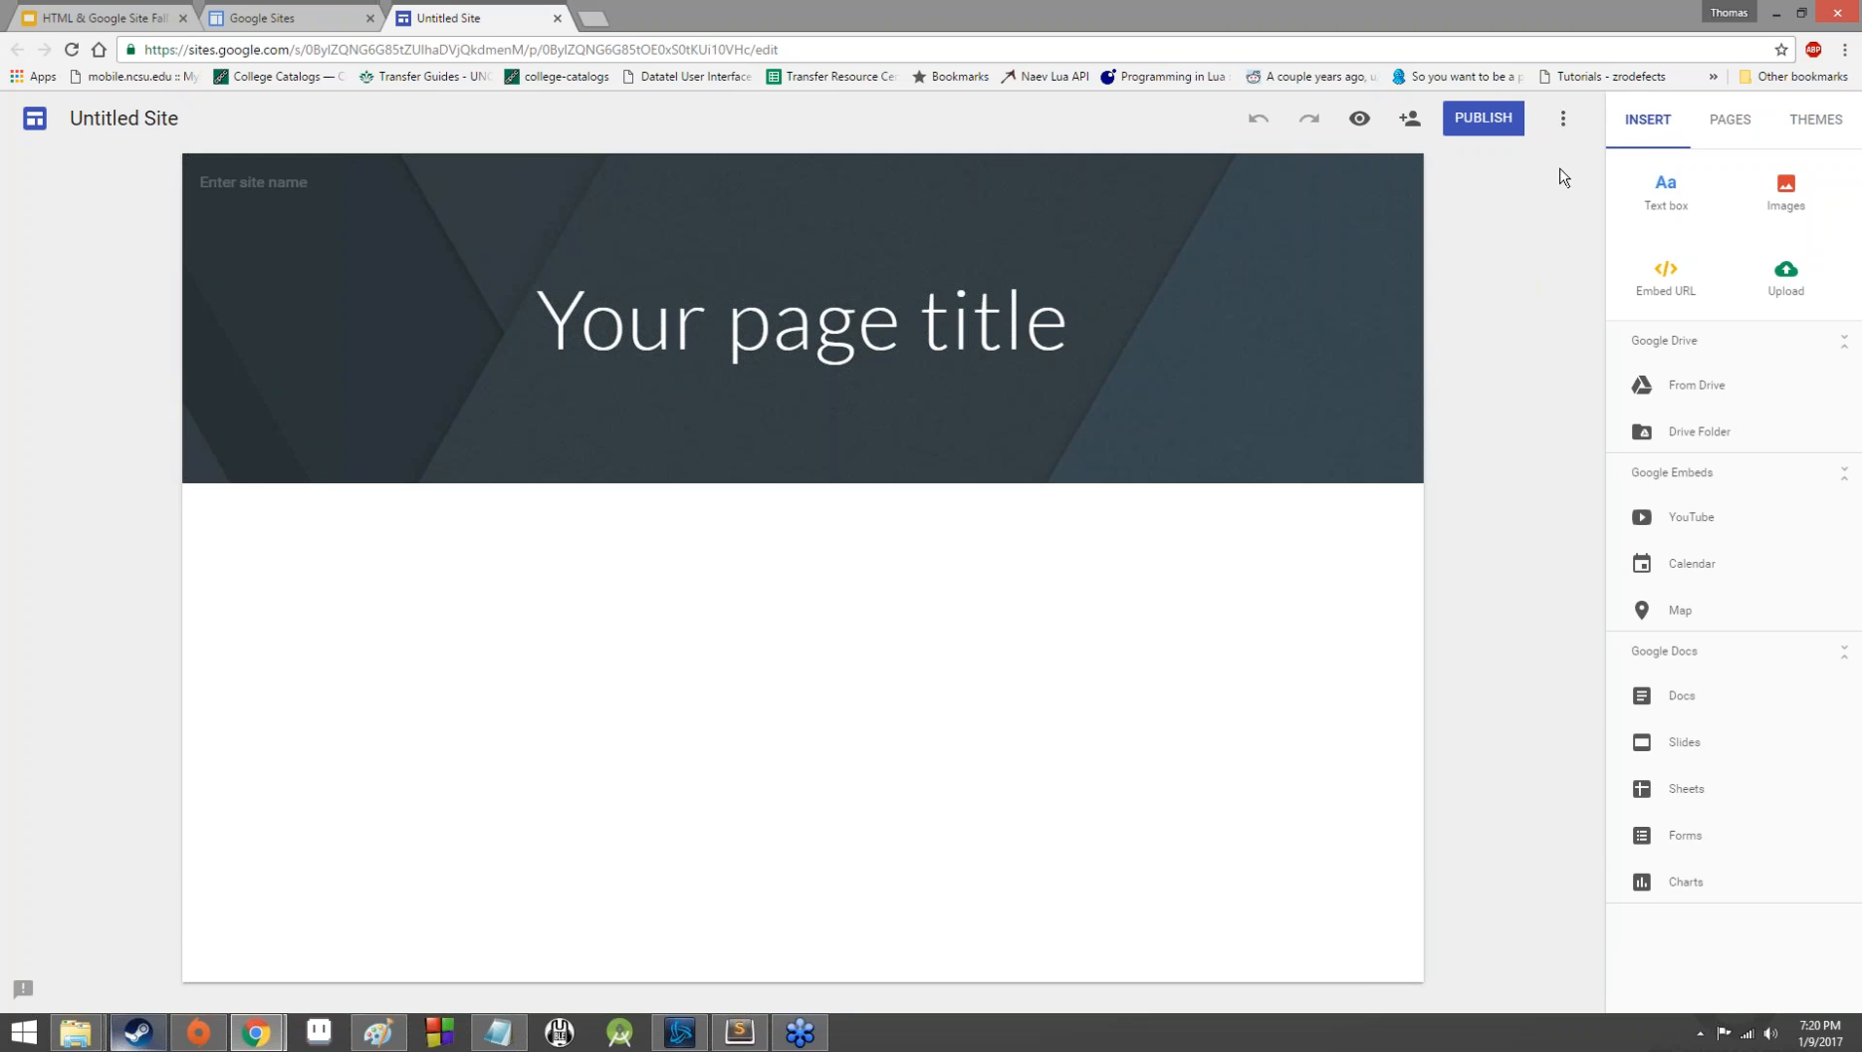
{"action": "left_click", "coordinate": [1563, 118]}
{"action": "left_click", "coordinate": [1487, 209]}
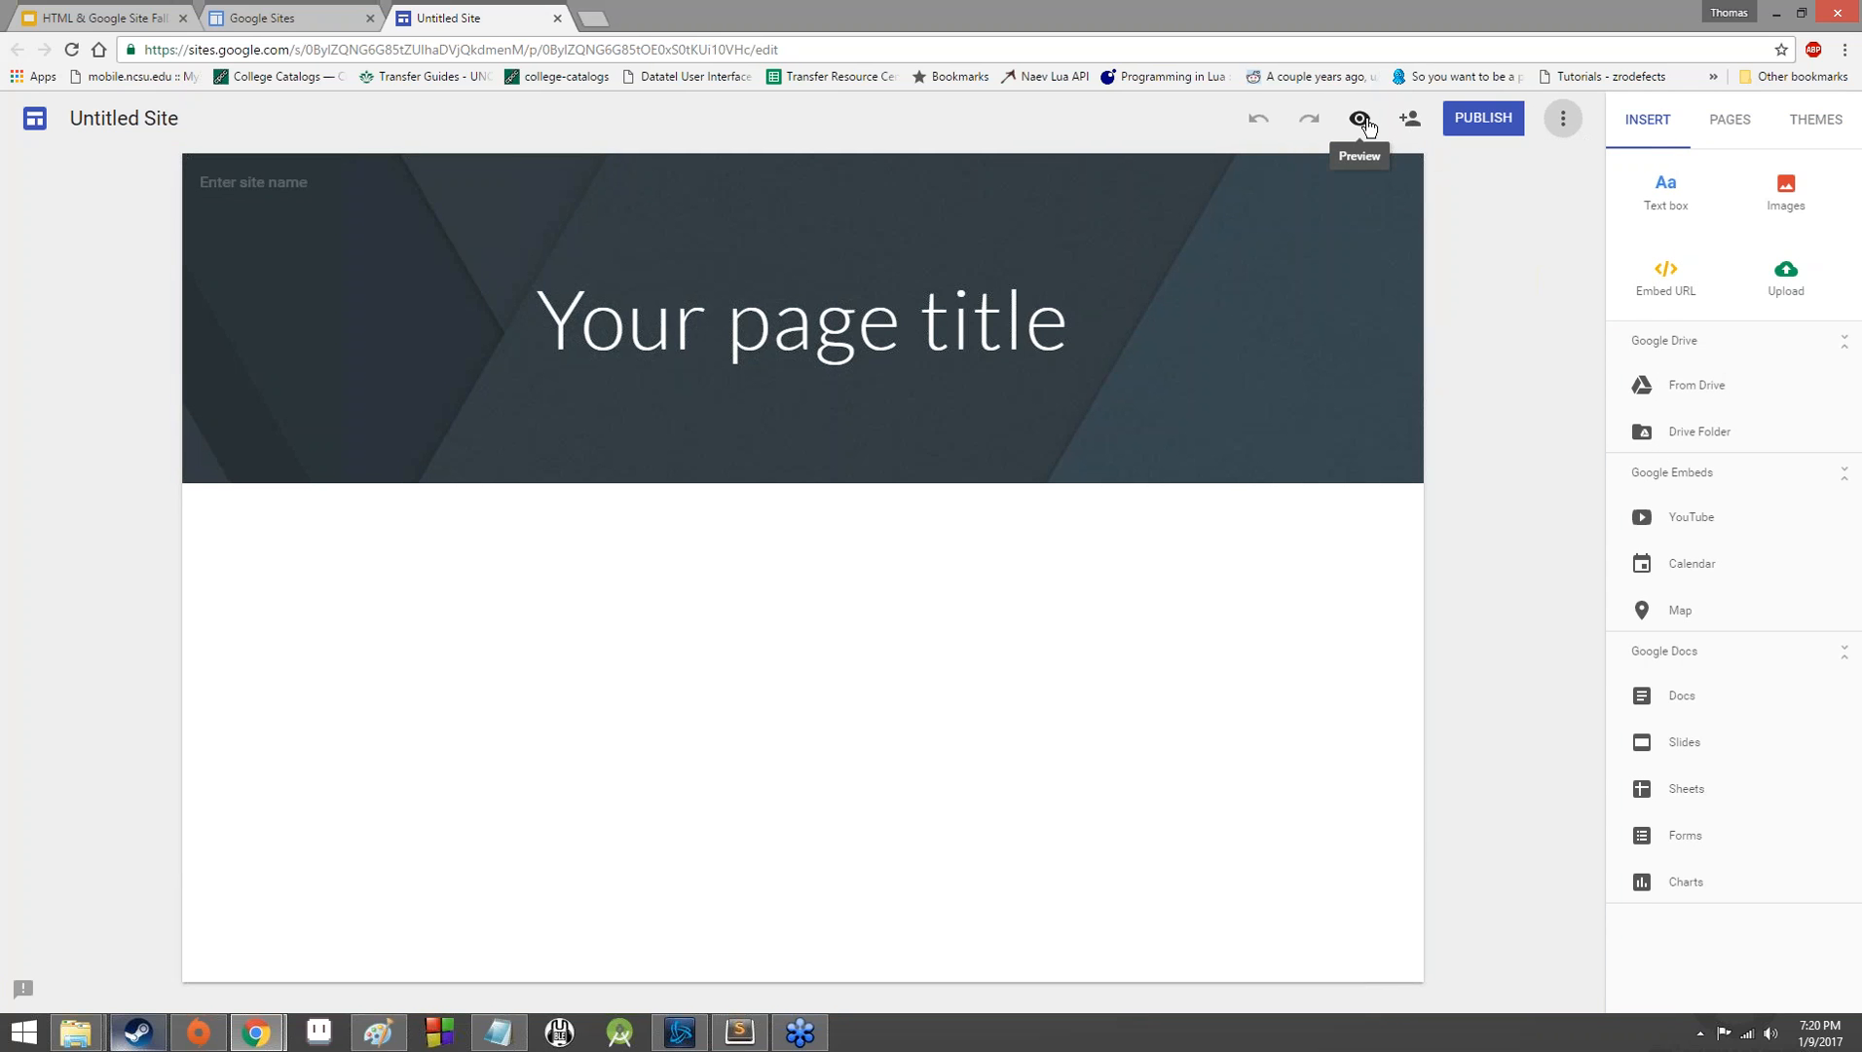
Examine the site's editor sharing settings and link sharing choices, leaving them as they are.
{"action": "left_click", "coordinate": [1409, 118]}
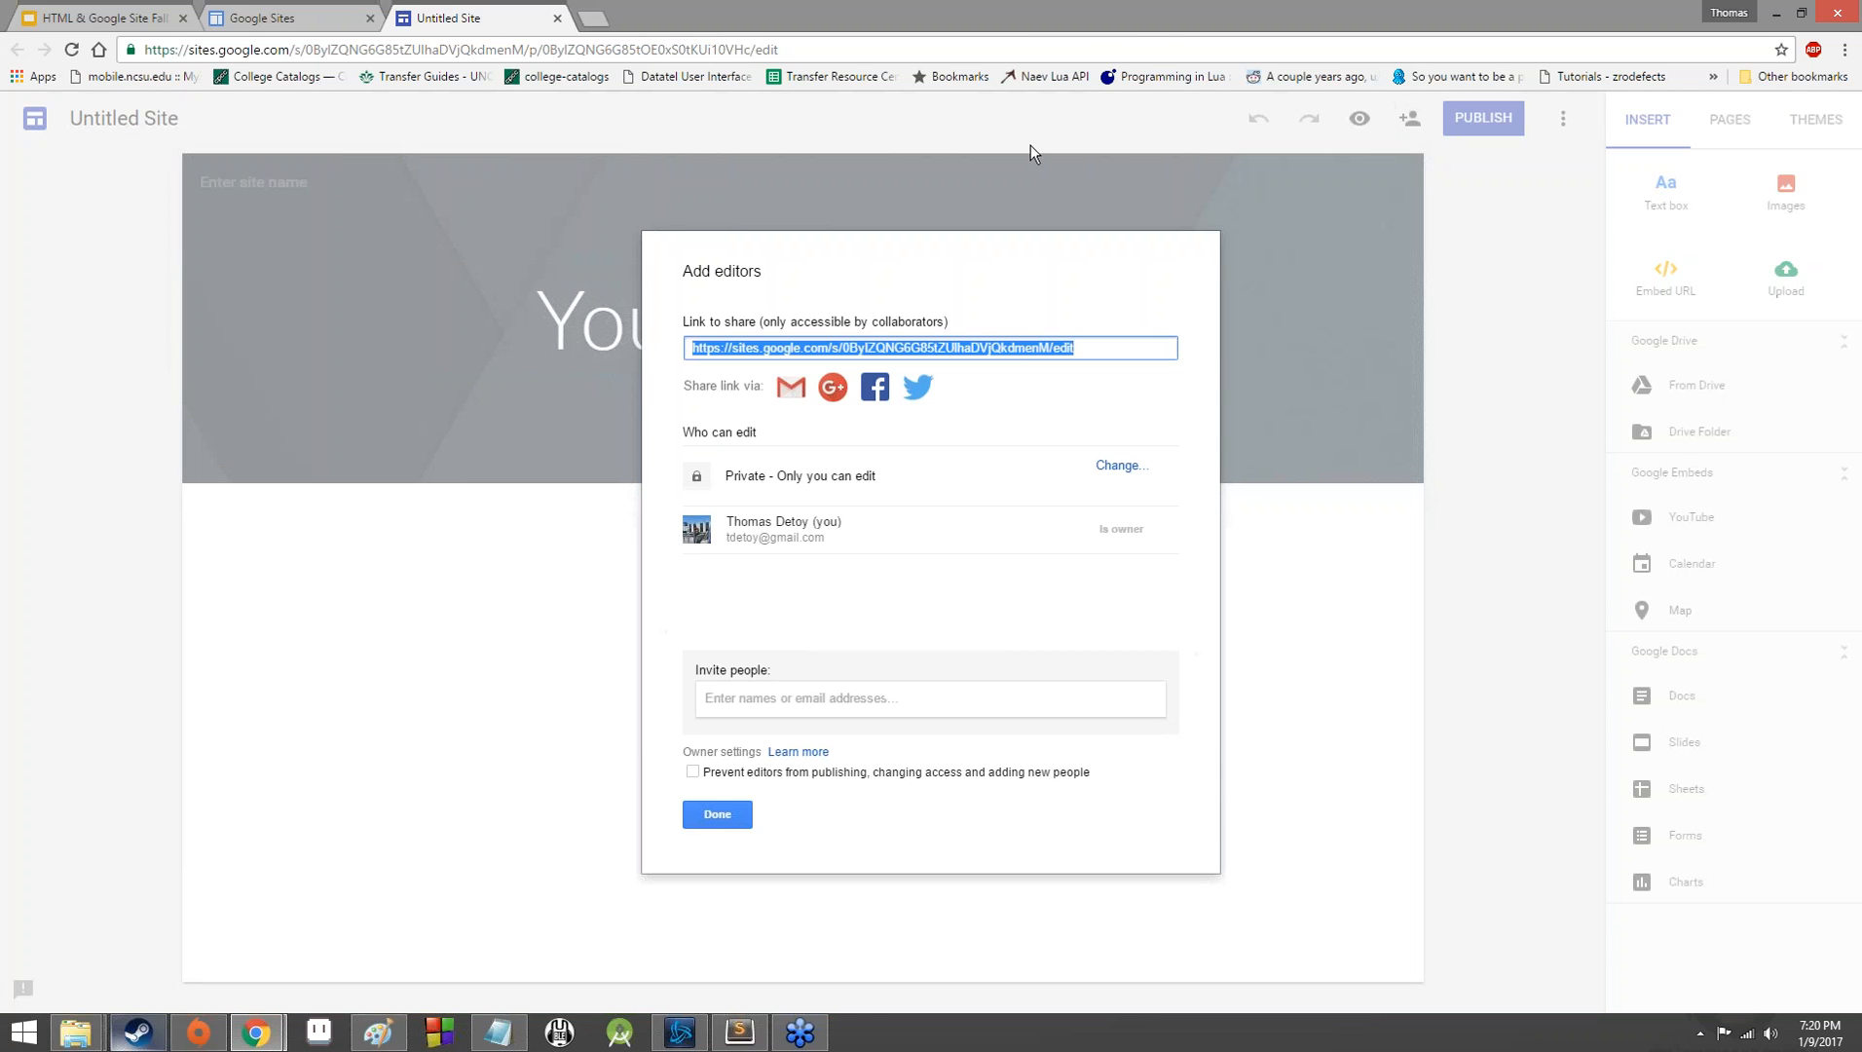
{"action": "left_click", "coordinate": [1226, 27]}
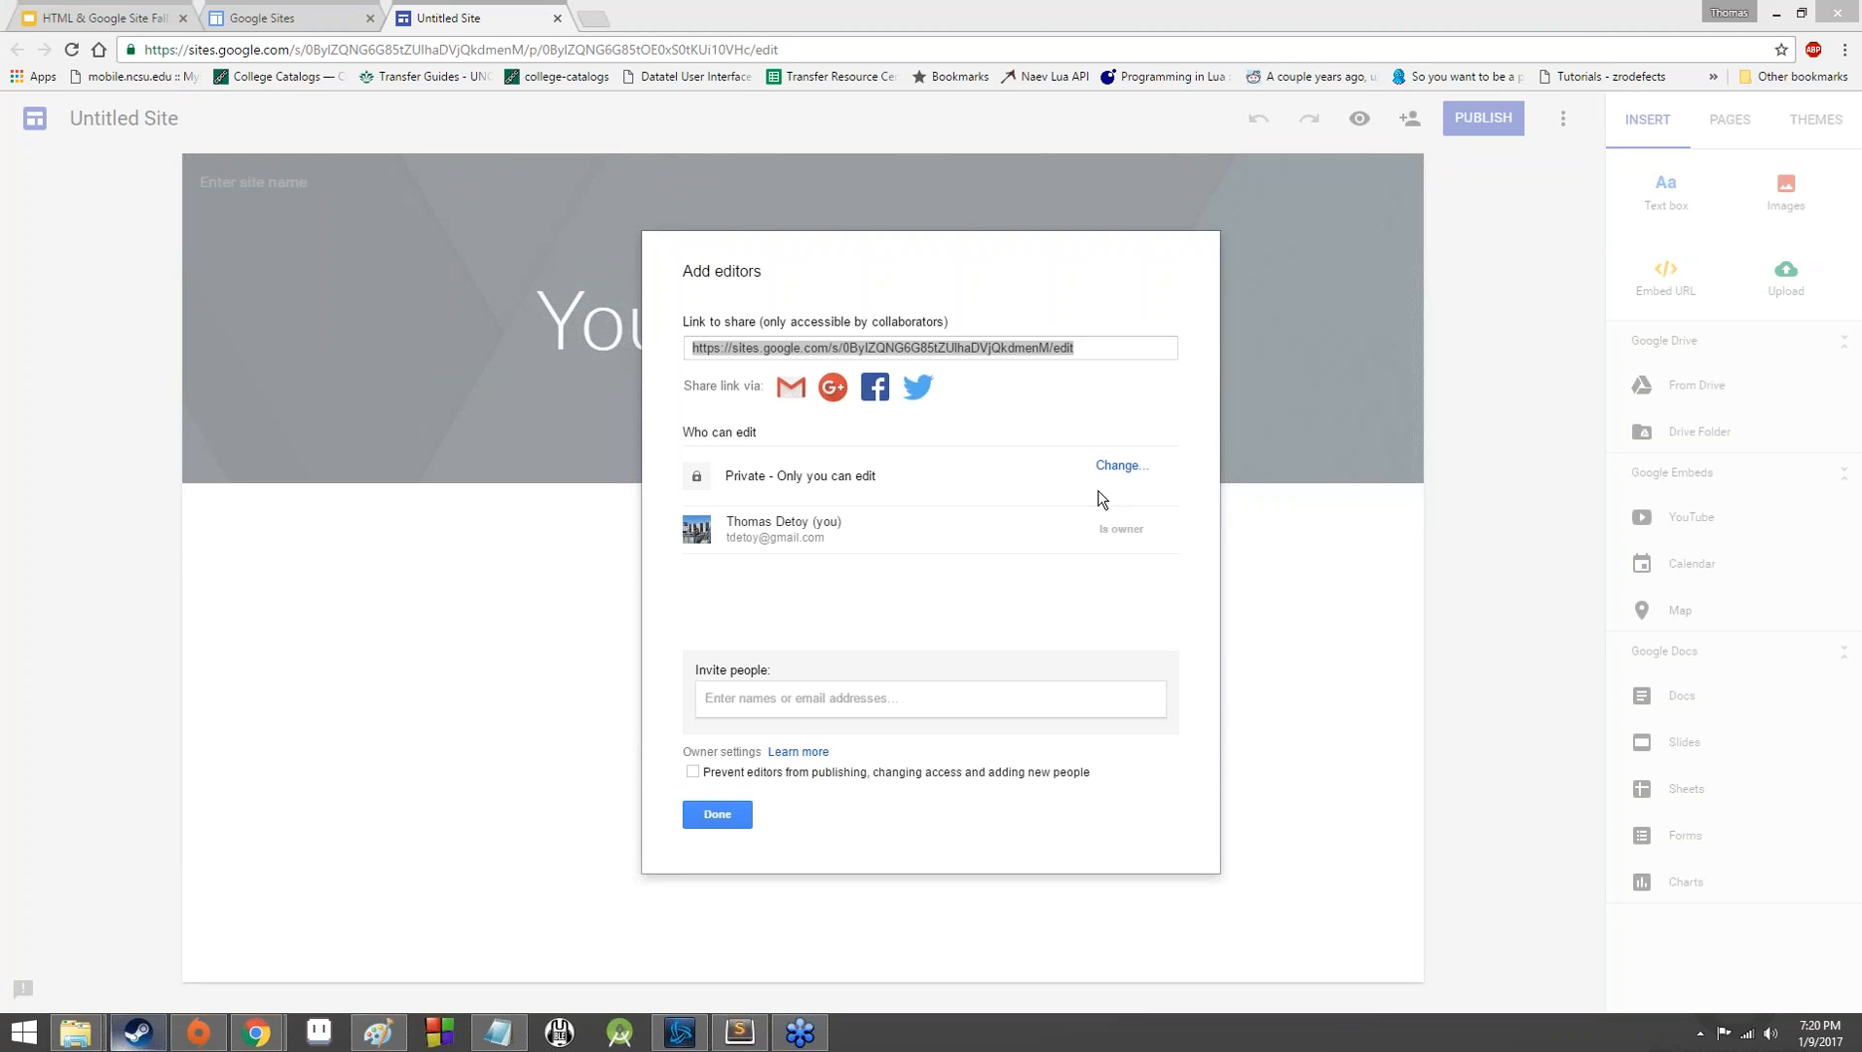
{"action": "left_click", "coordinate": [1101, 466]}
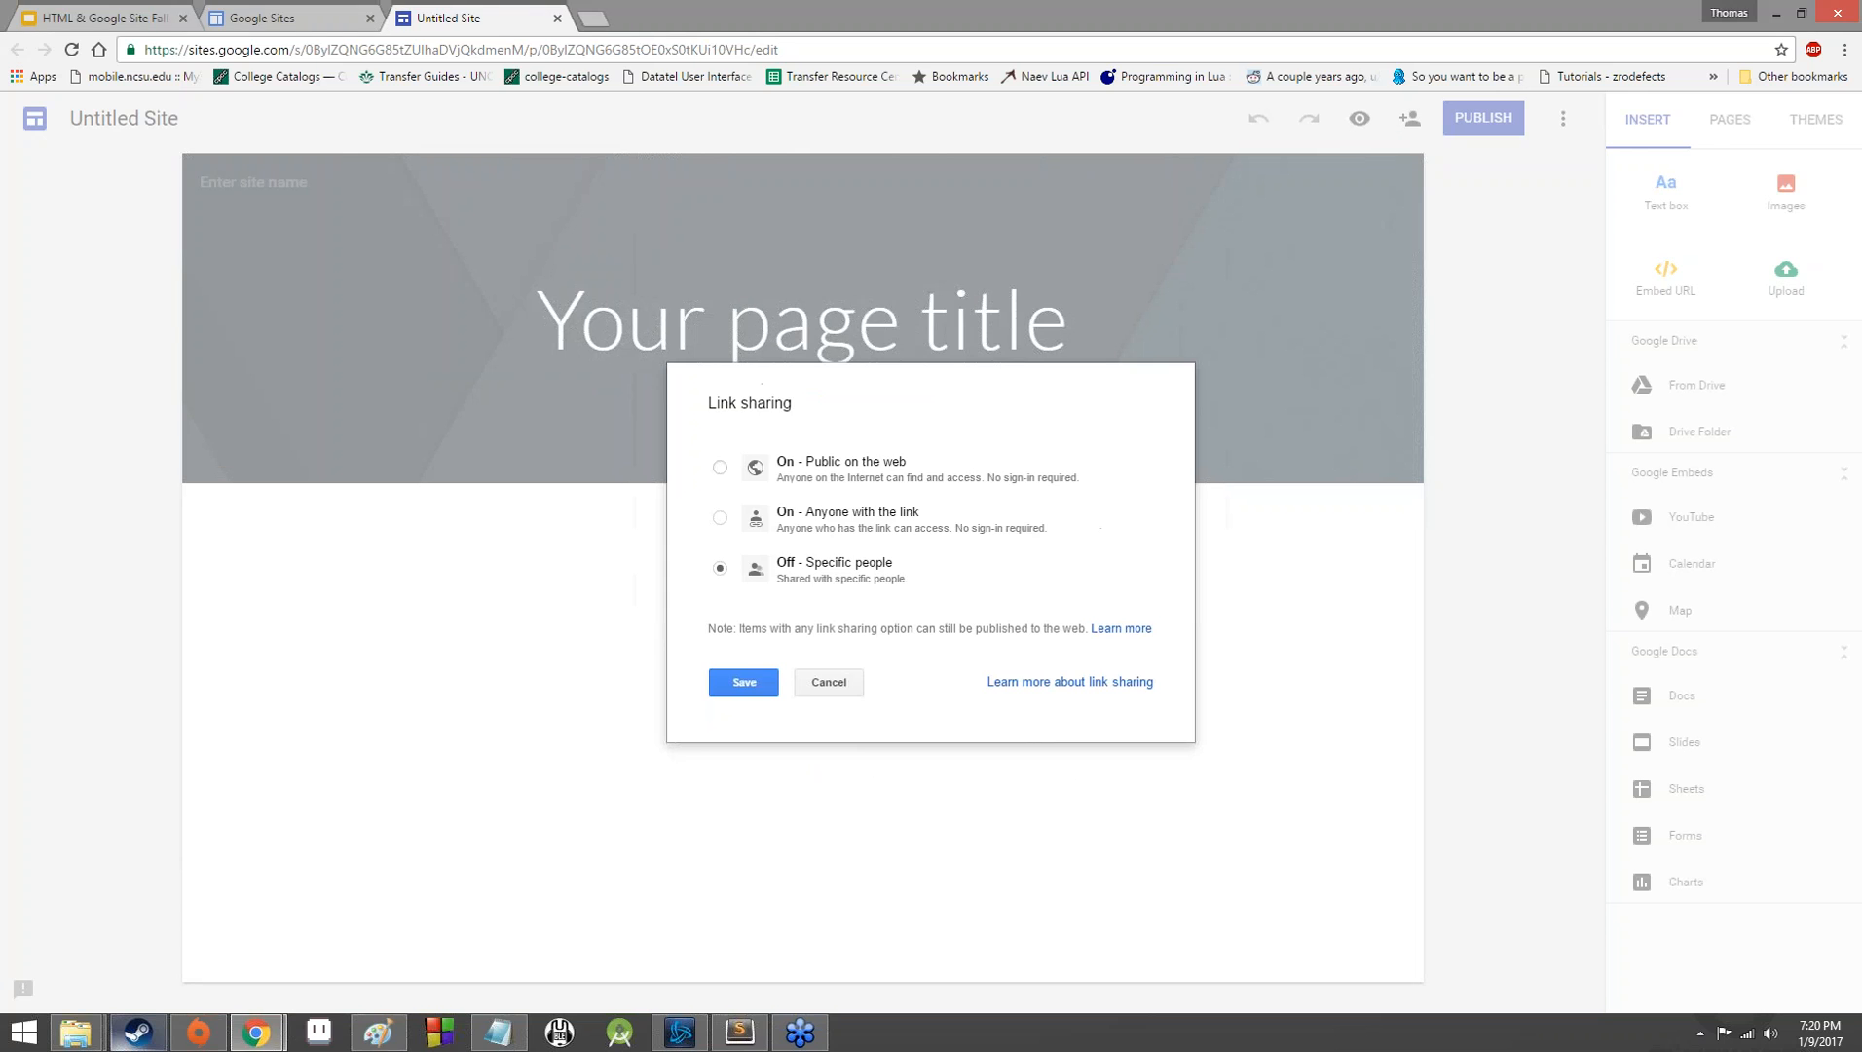
{"action": "left_click", "coordinate": [826, 682]}
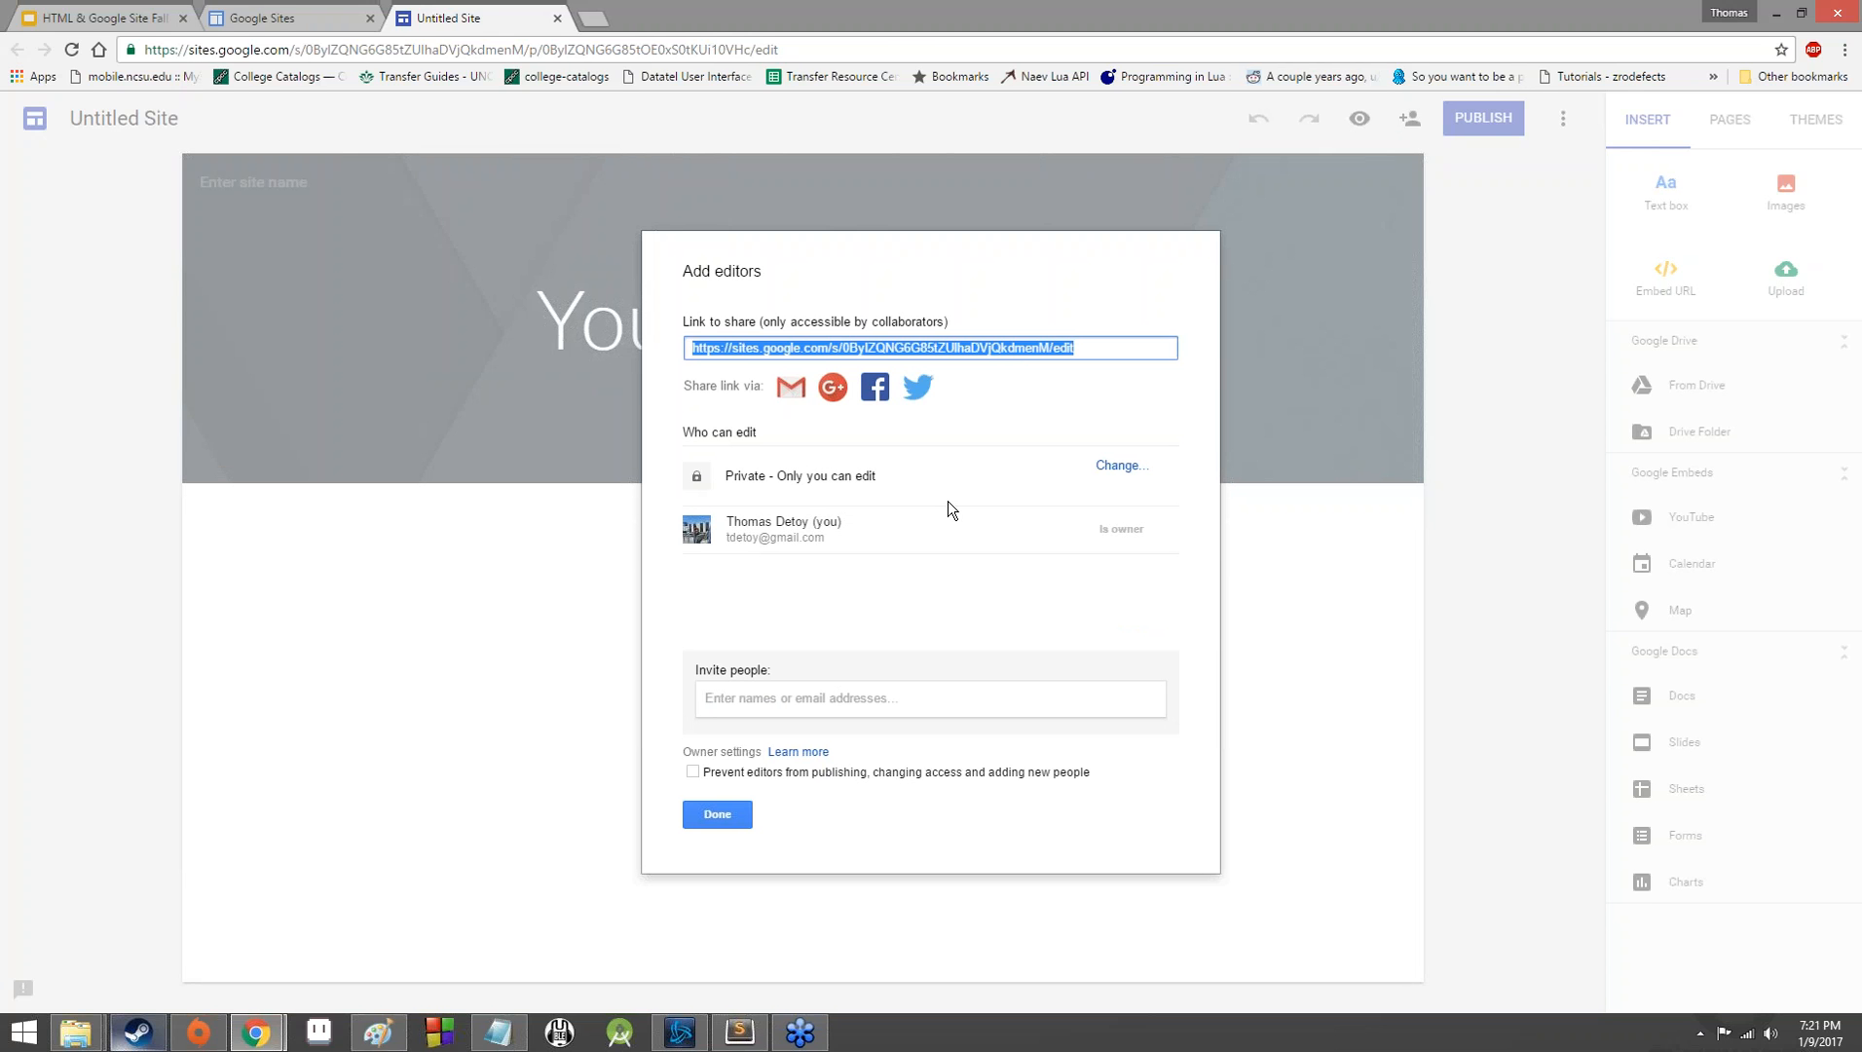
{"action": "left_click", "coordinate": [725, 812]}
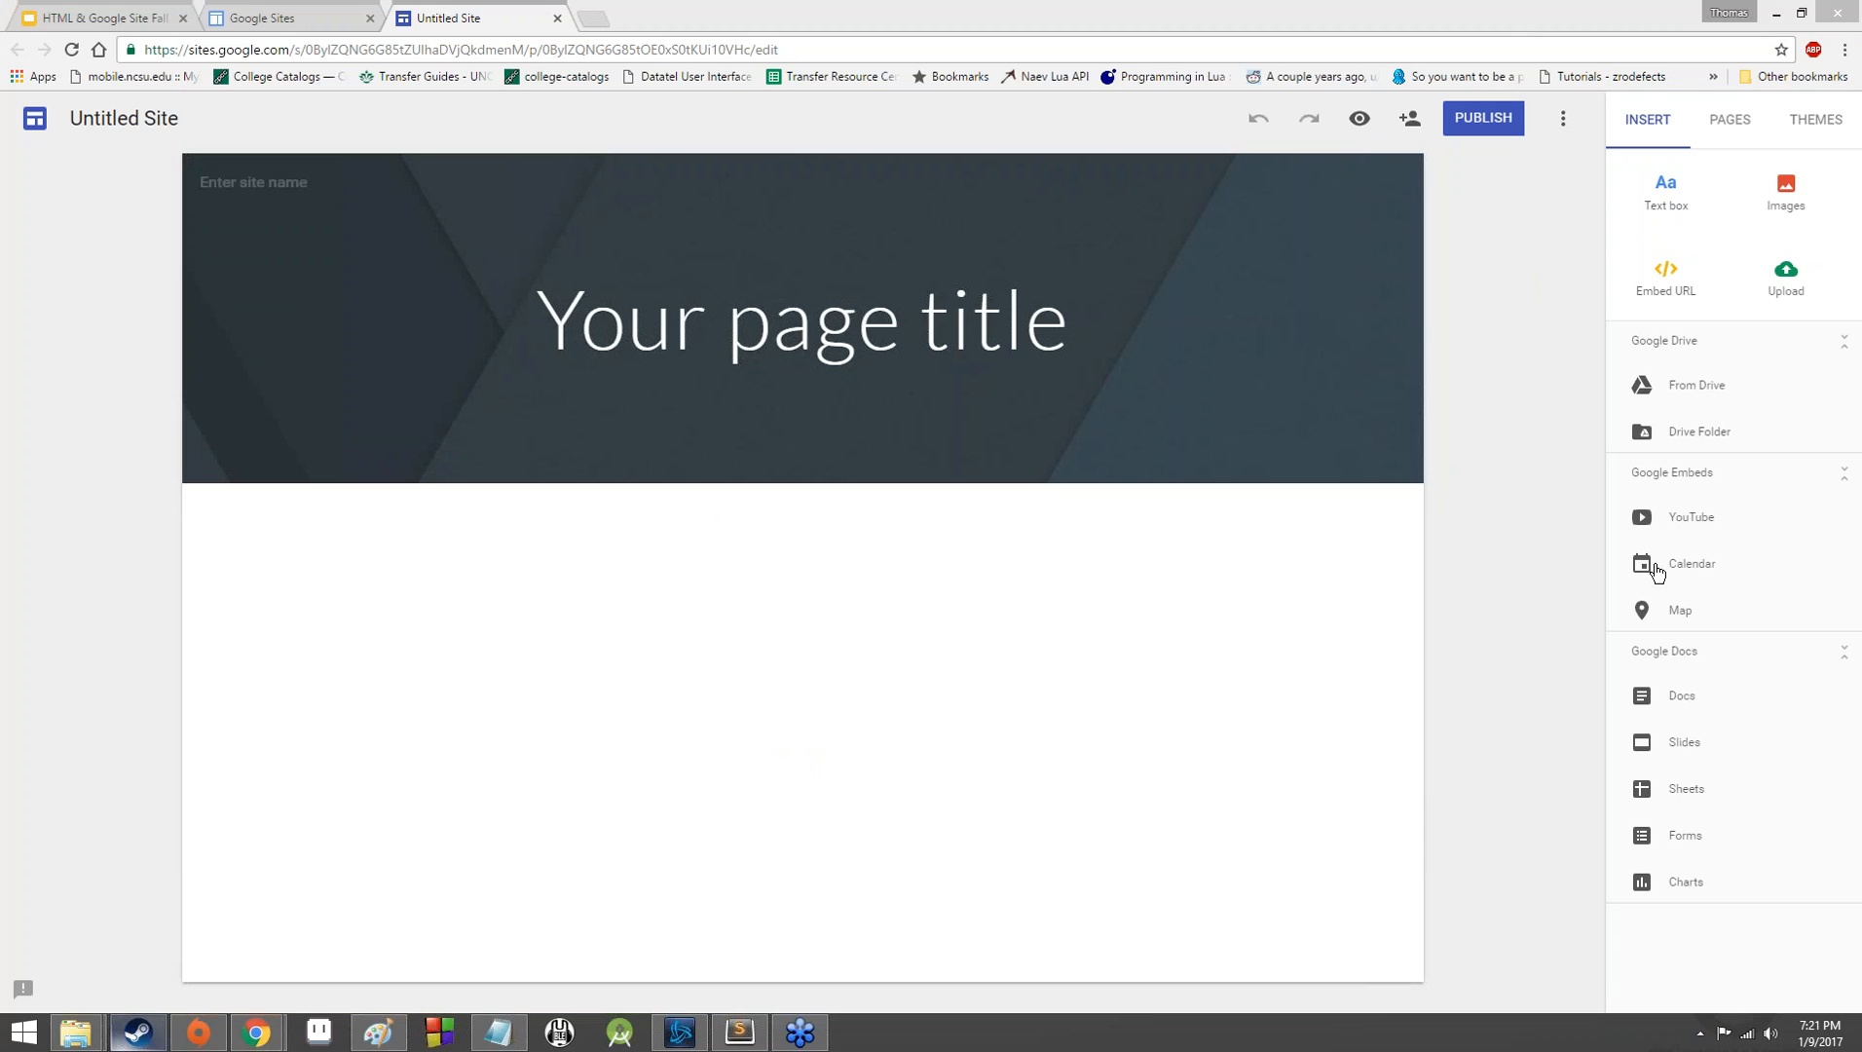
Add an untitled page to the site alongside the Home page.
{"action": "left_click", "coordinate": [1723, 122]}
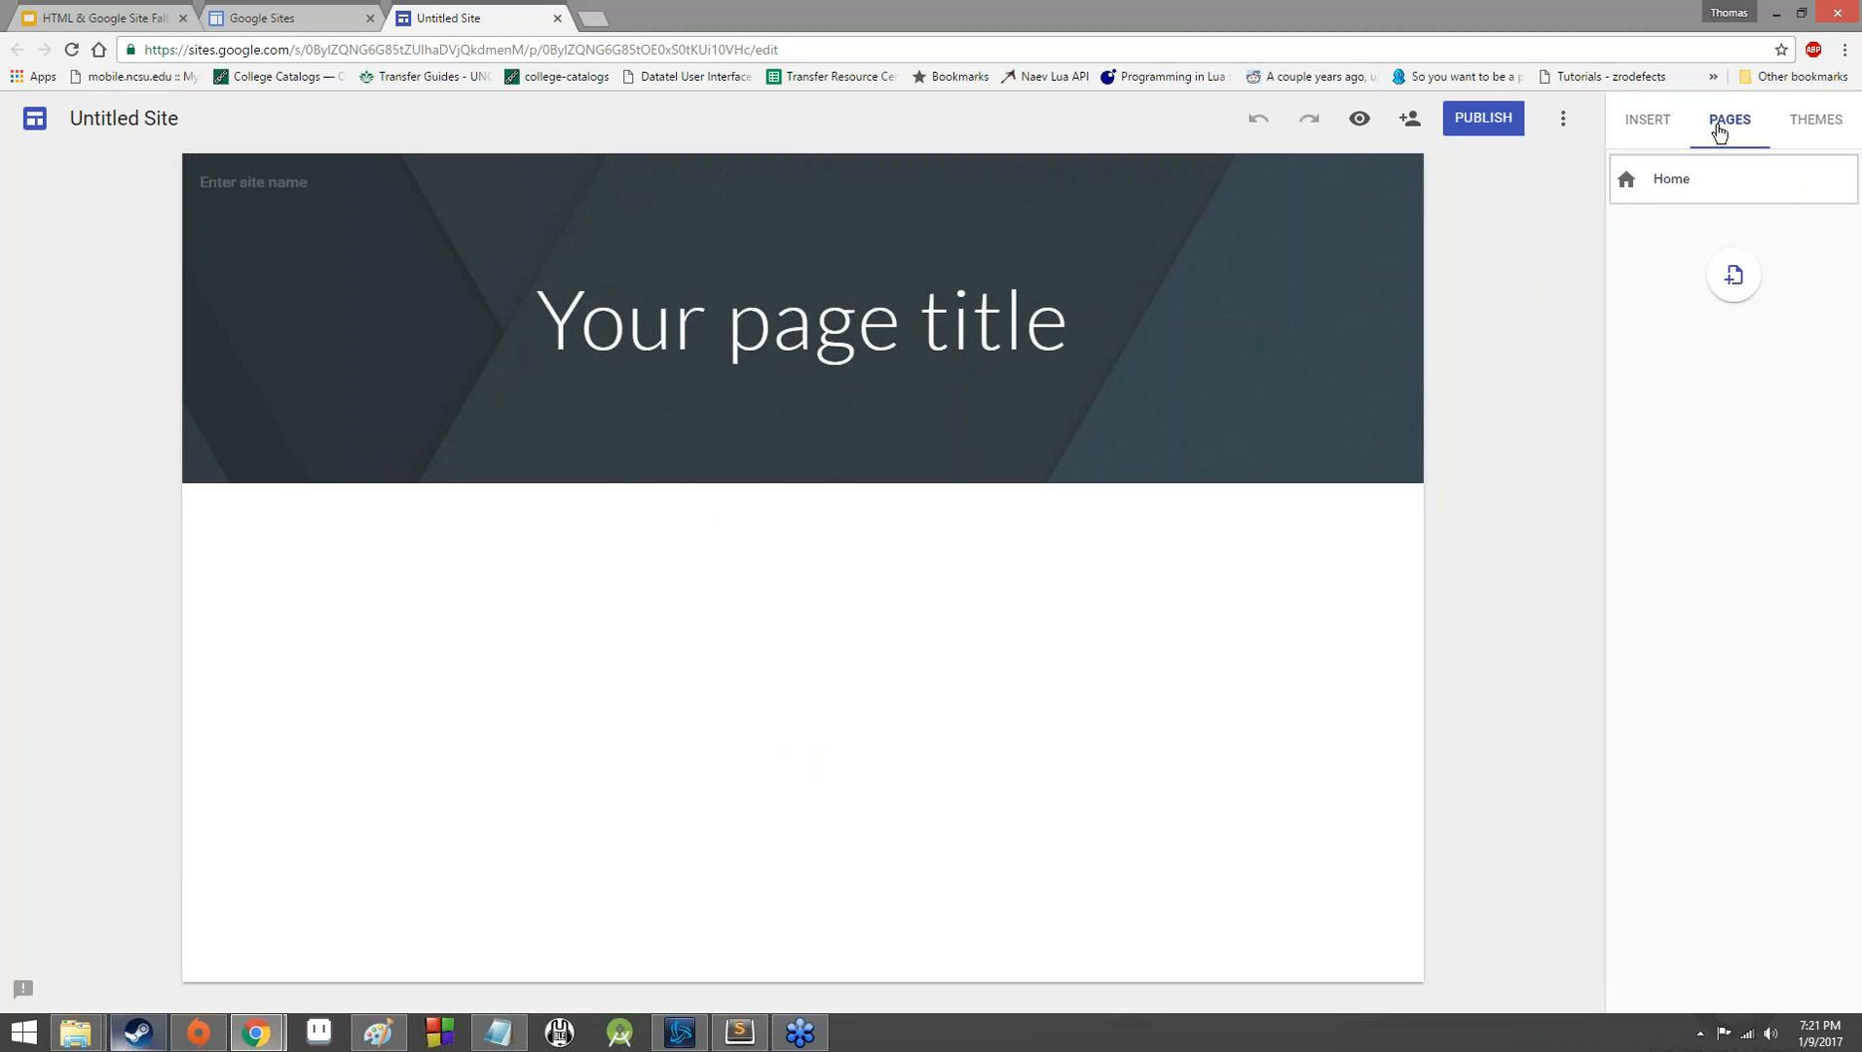
{"action": "left_click", "coordinate": [1733, 276]}
{"action": "left_click", "coordinate": [1794, 376]}
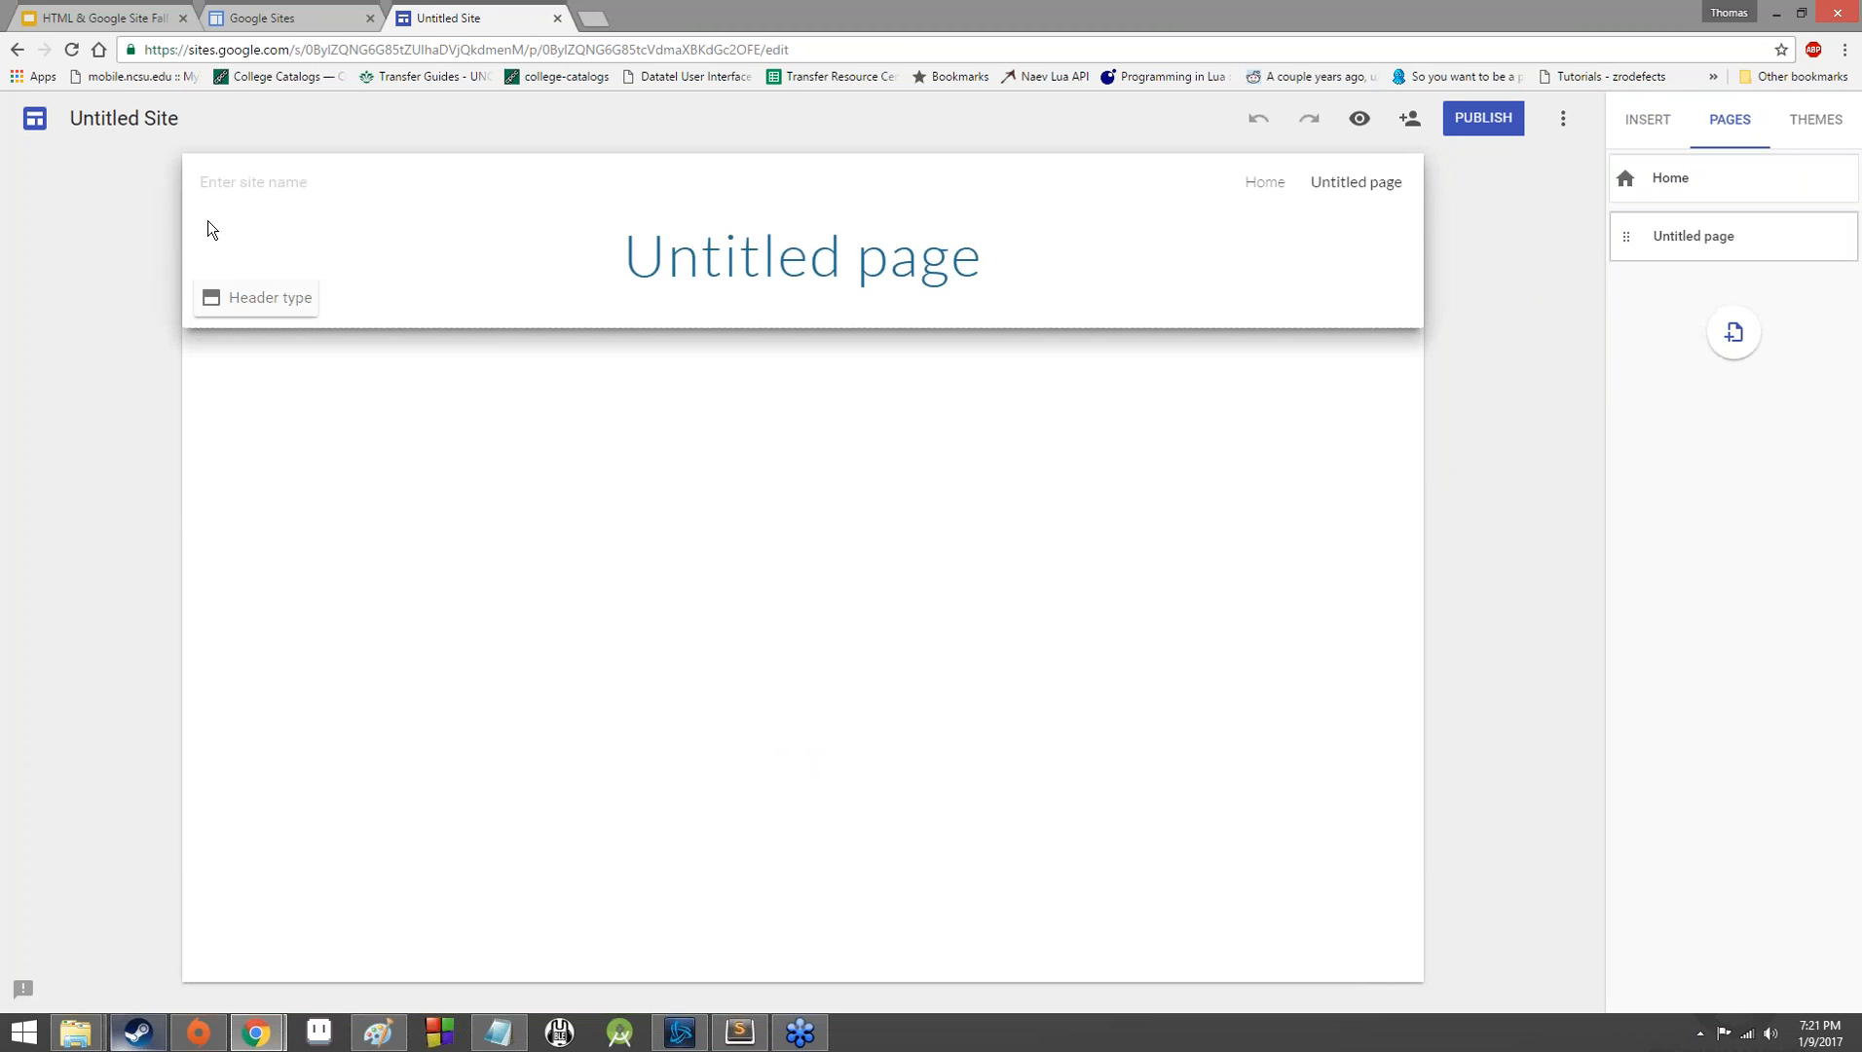
{"action": "left_click", "coordinate": [160, 183]}
{"action": "left_click", "coordinate": [166, 288]}
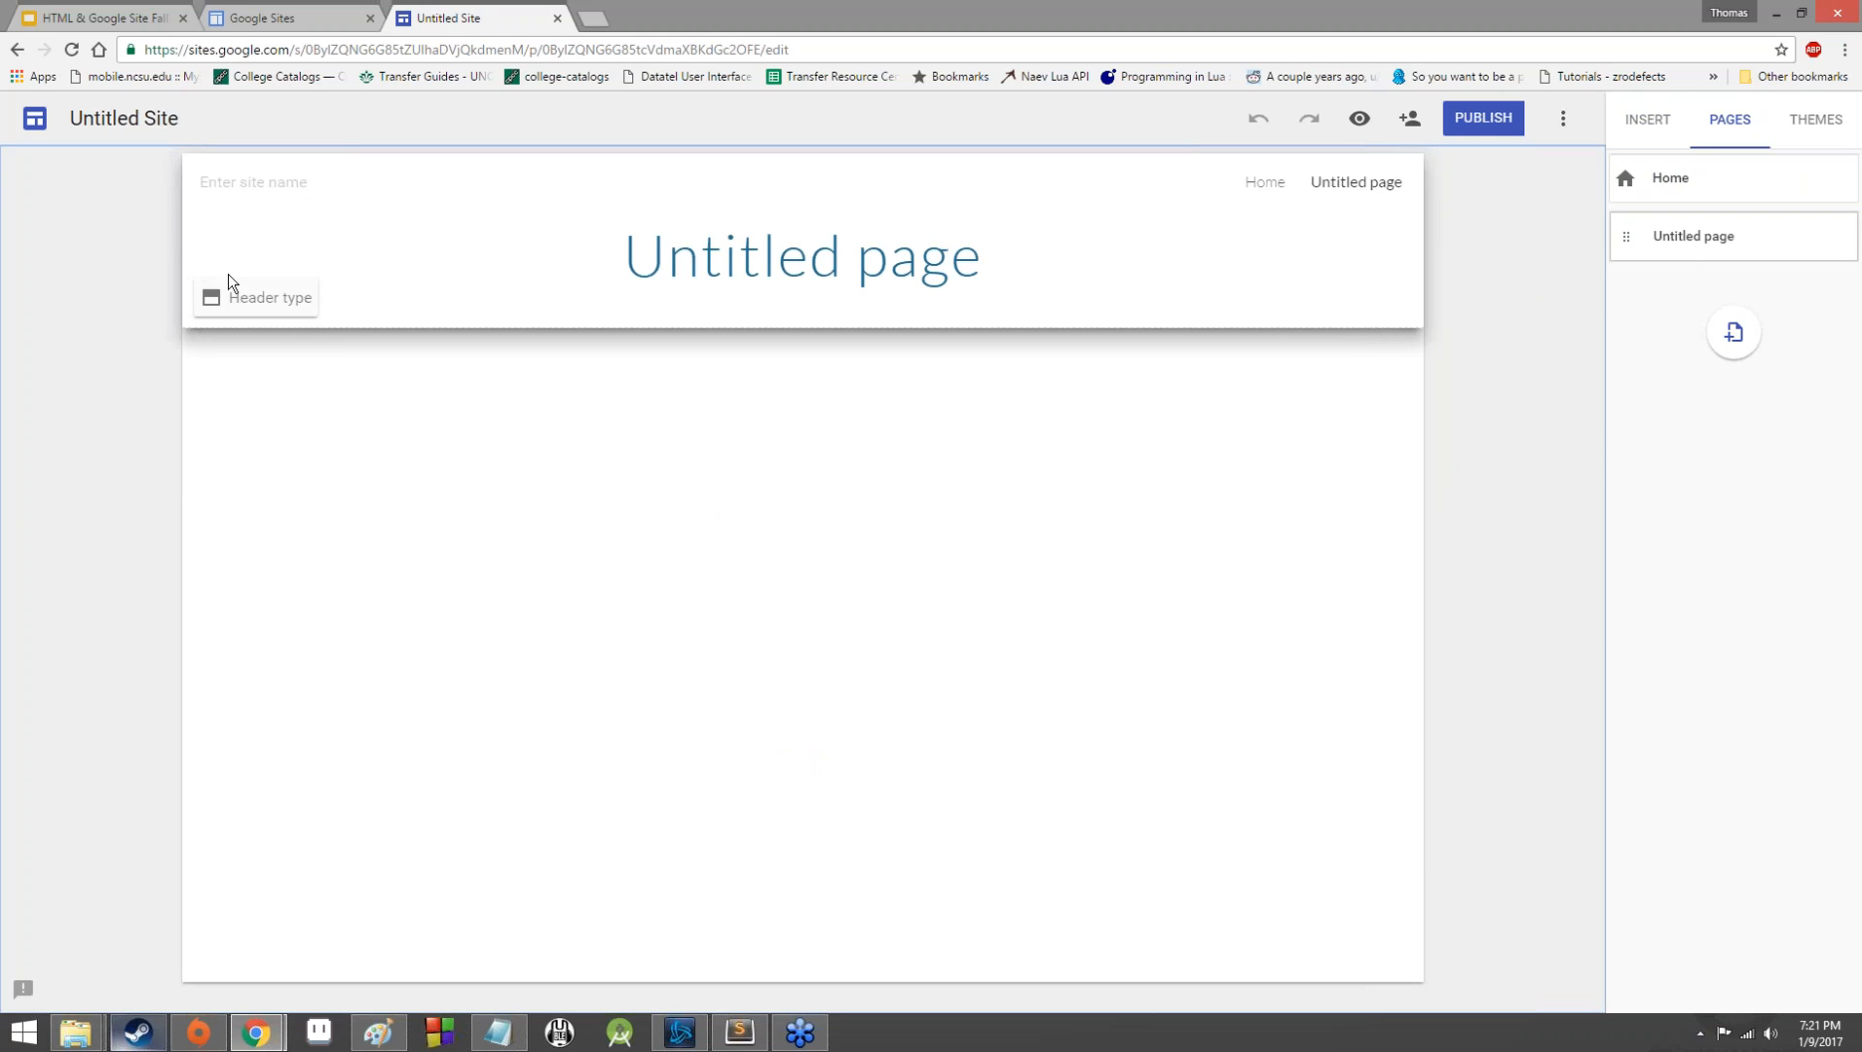
Look at the Google Sites start screen, return to the site's Home page and check where site and page options are offered.
{"action": "left_click", "coordinate": [35, 118]}
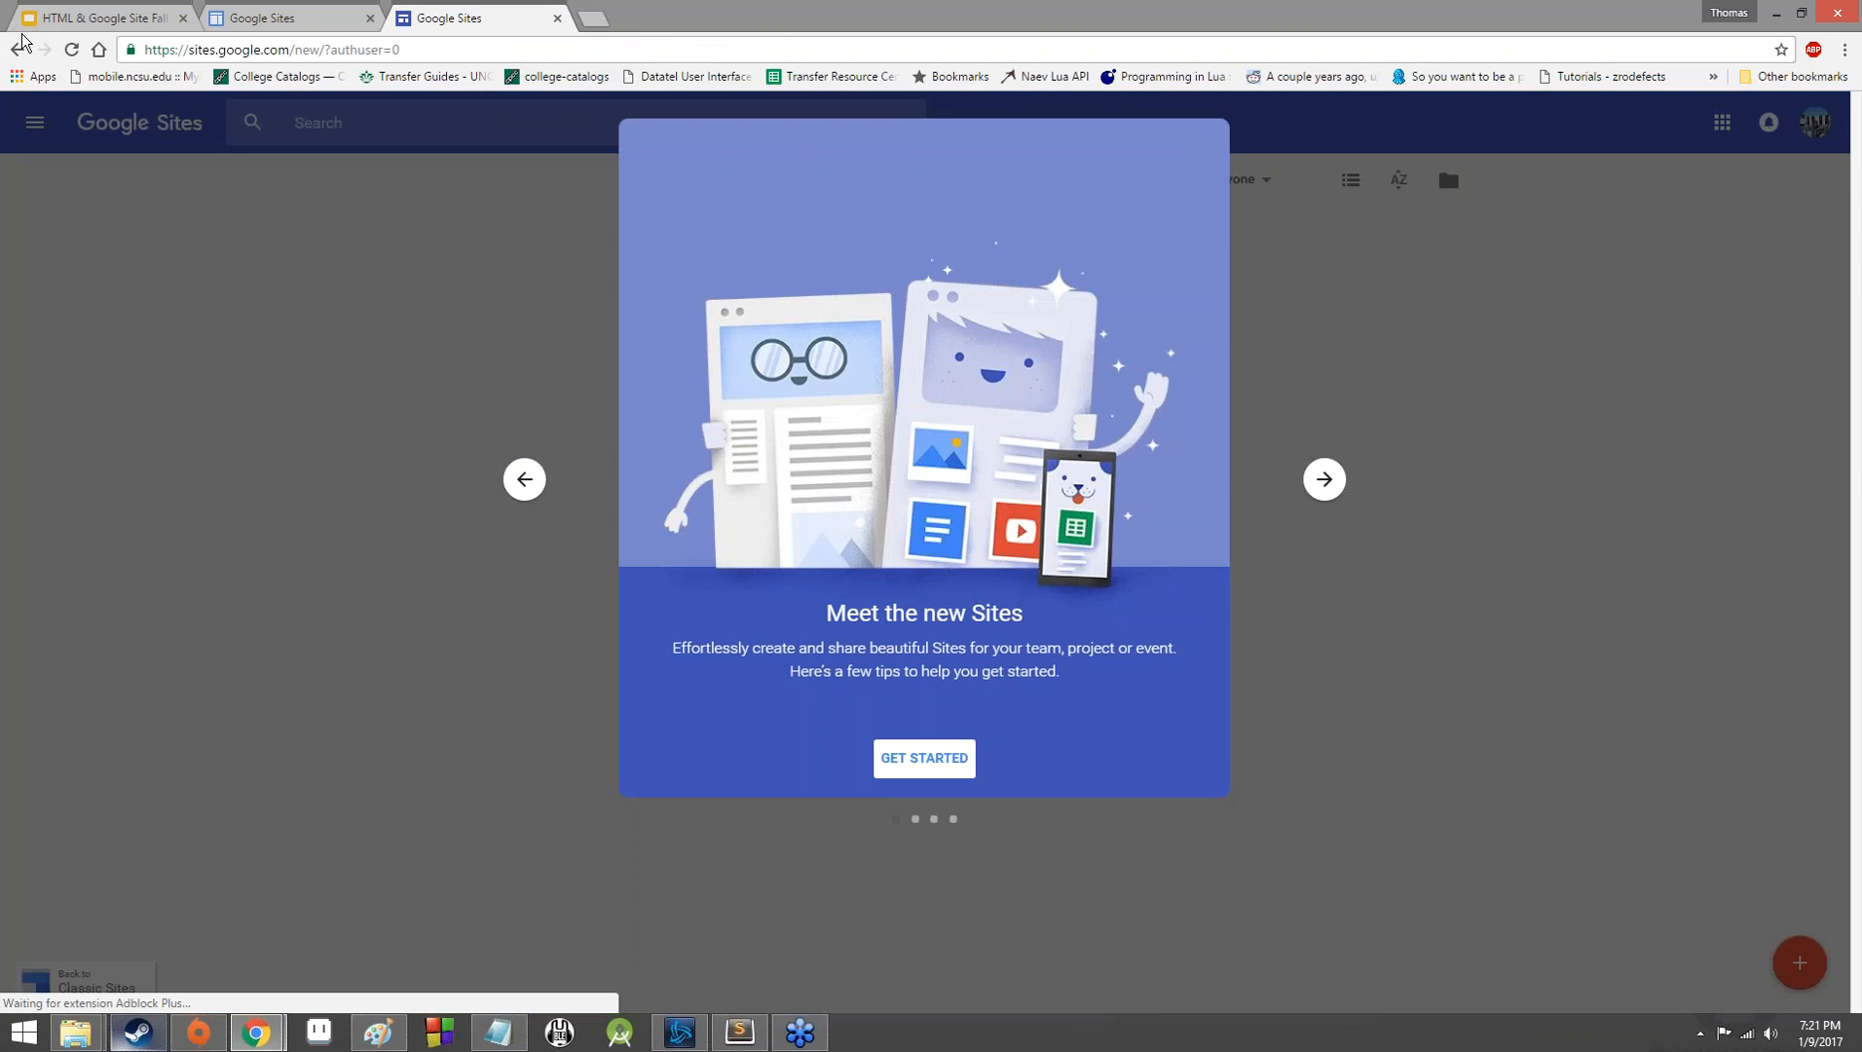
{"action": "left_click", "coordinate": [18, 49]}
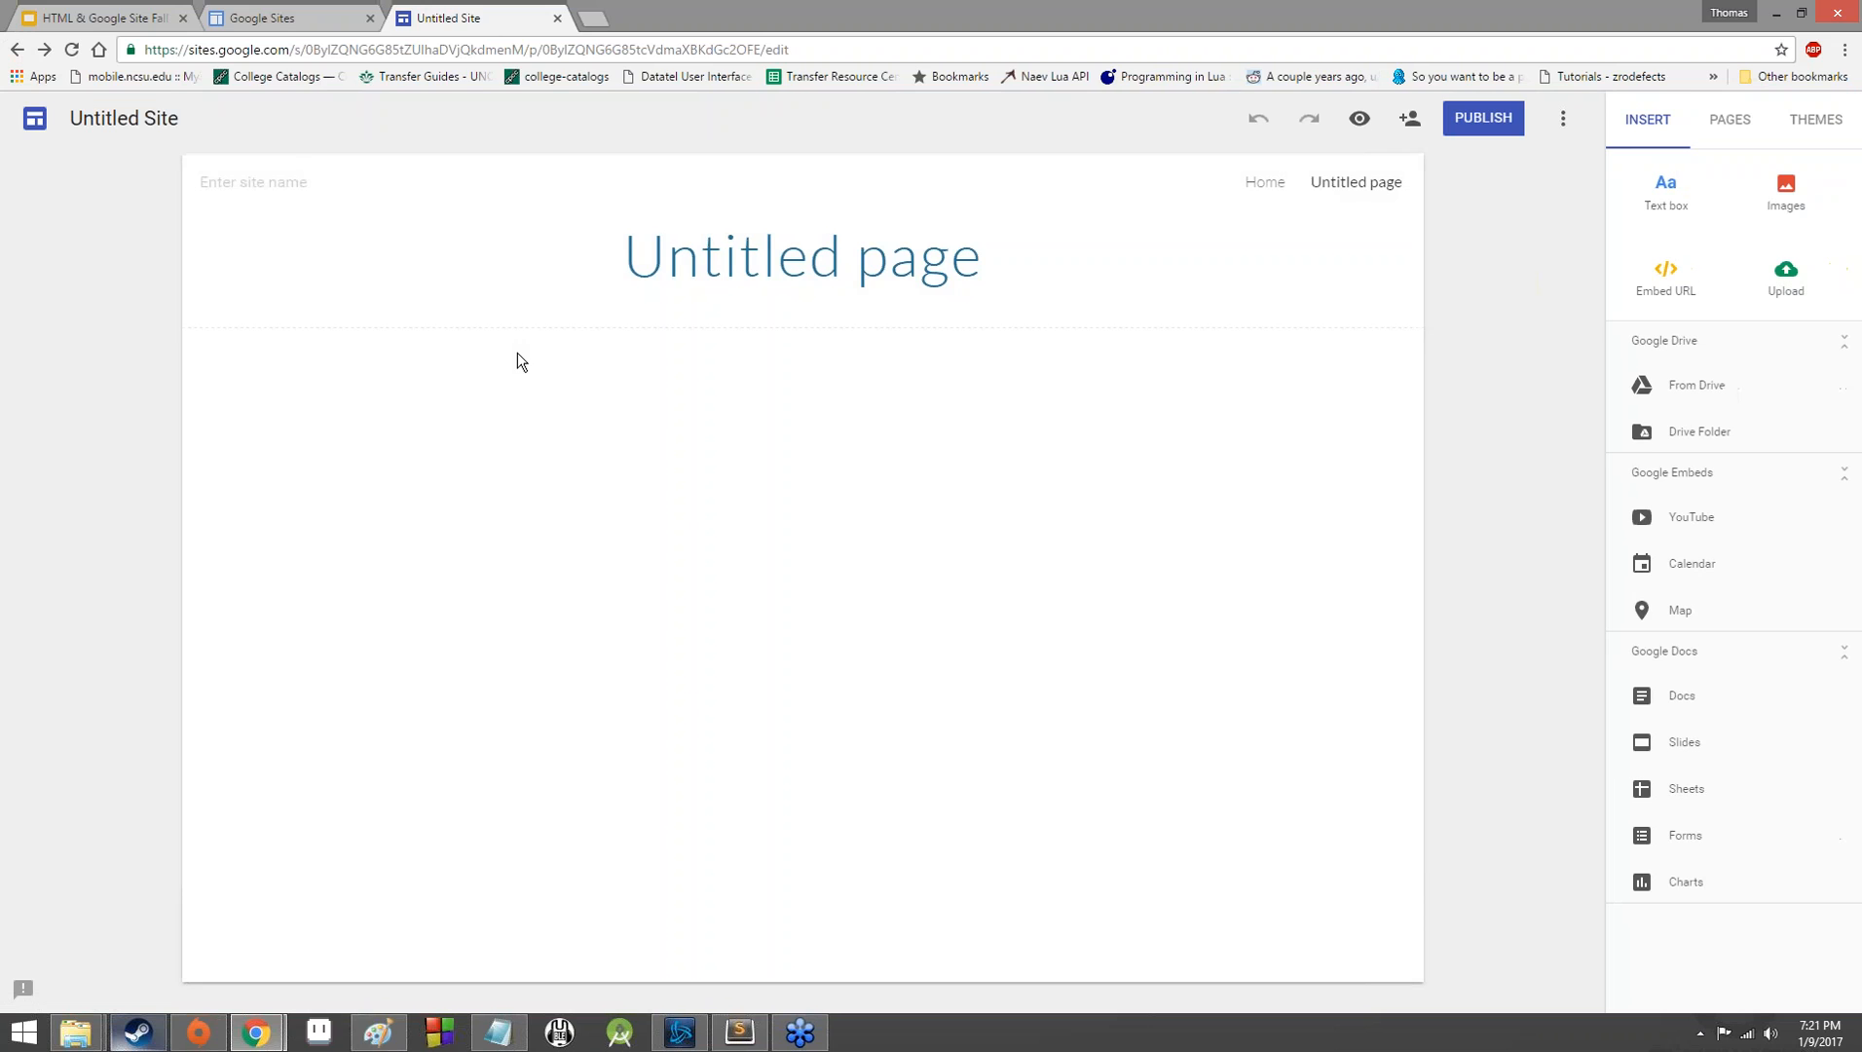
{"action": "left_click", "coordinate": [1265, 183]}
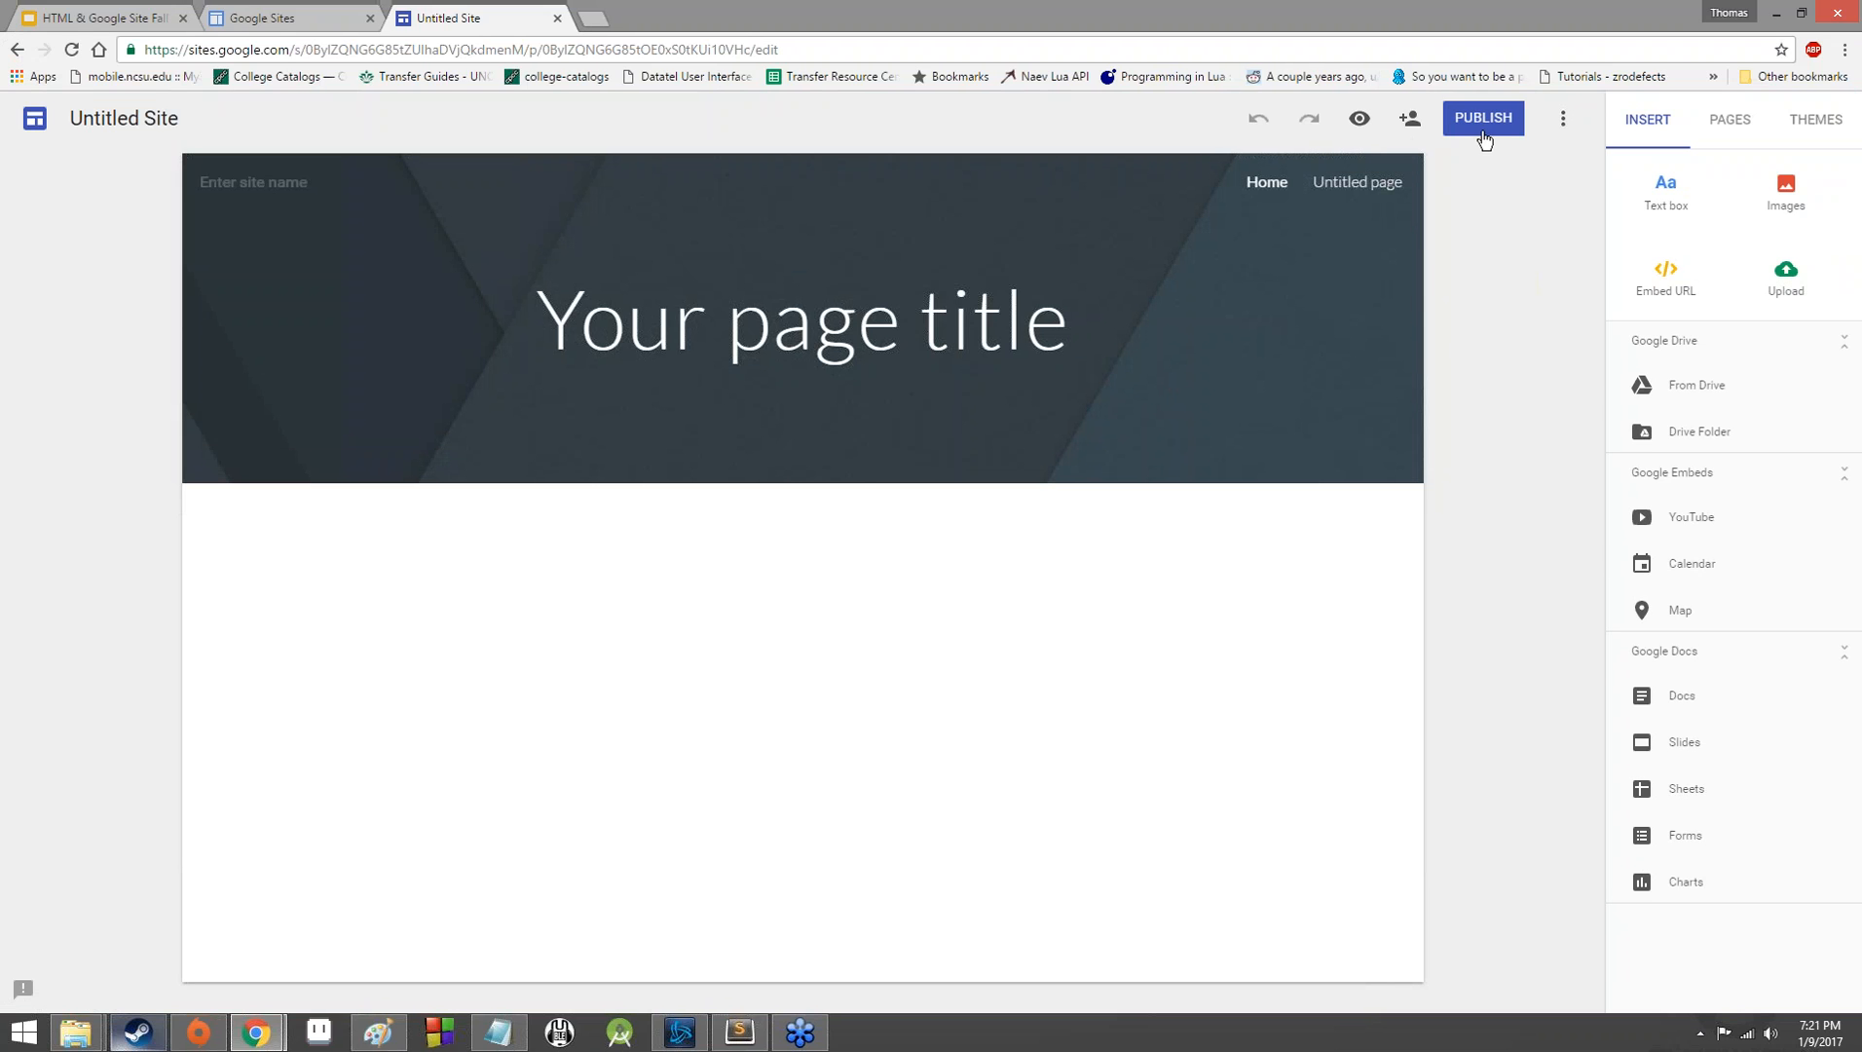
{"action": "left_click", "coordinate": [1561, 121]}
{"action": "left_click", "coordinate": [1505, 216]}
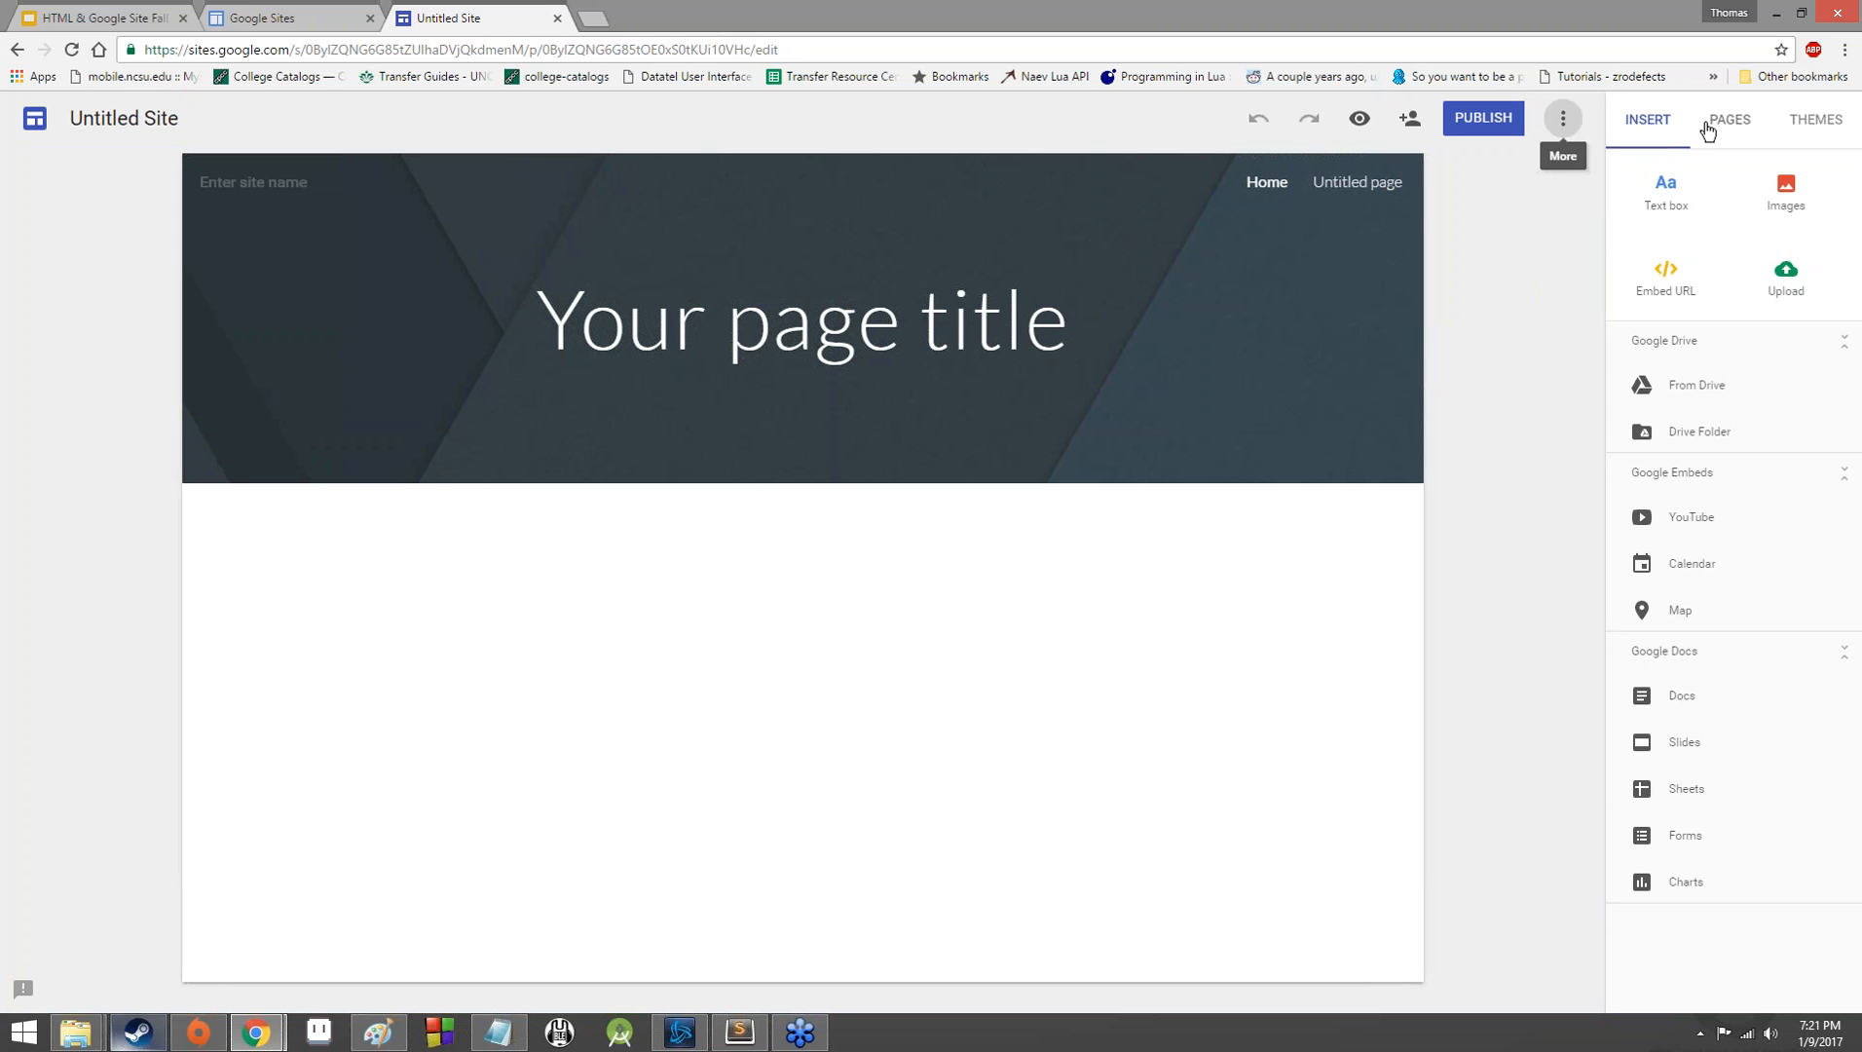
{"action": "left_click", "coordinate": [1707, 125]}
{"action": "left_click", "coordinate": [1811, 121]}
{"action": "left_click", "coordinate": [1729, 122]}
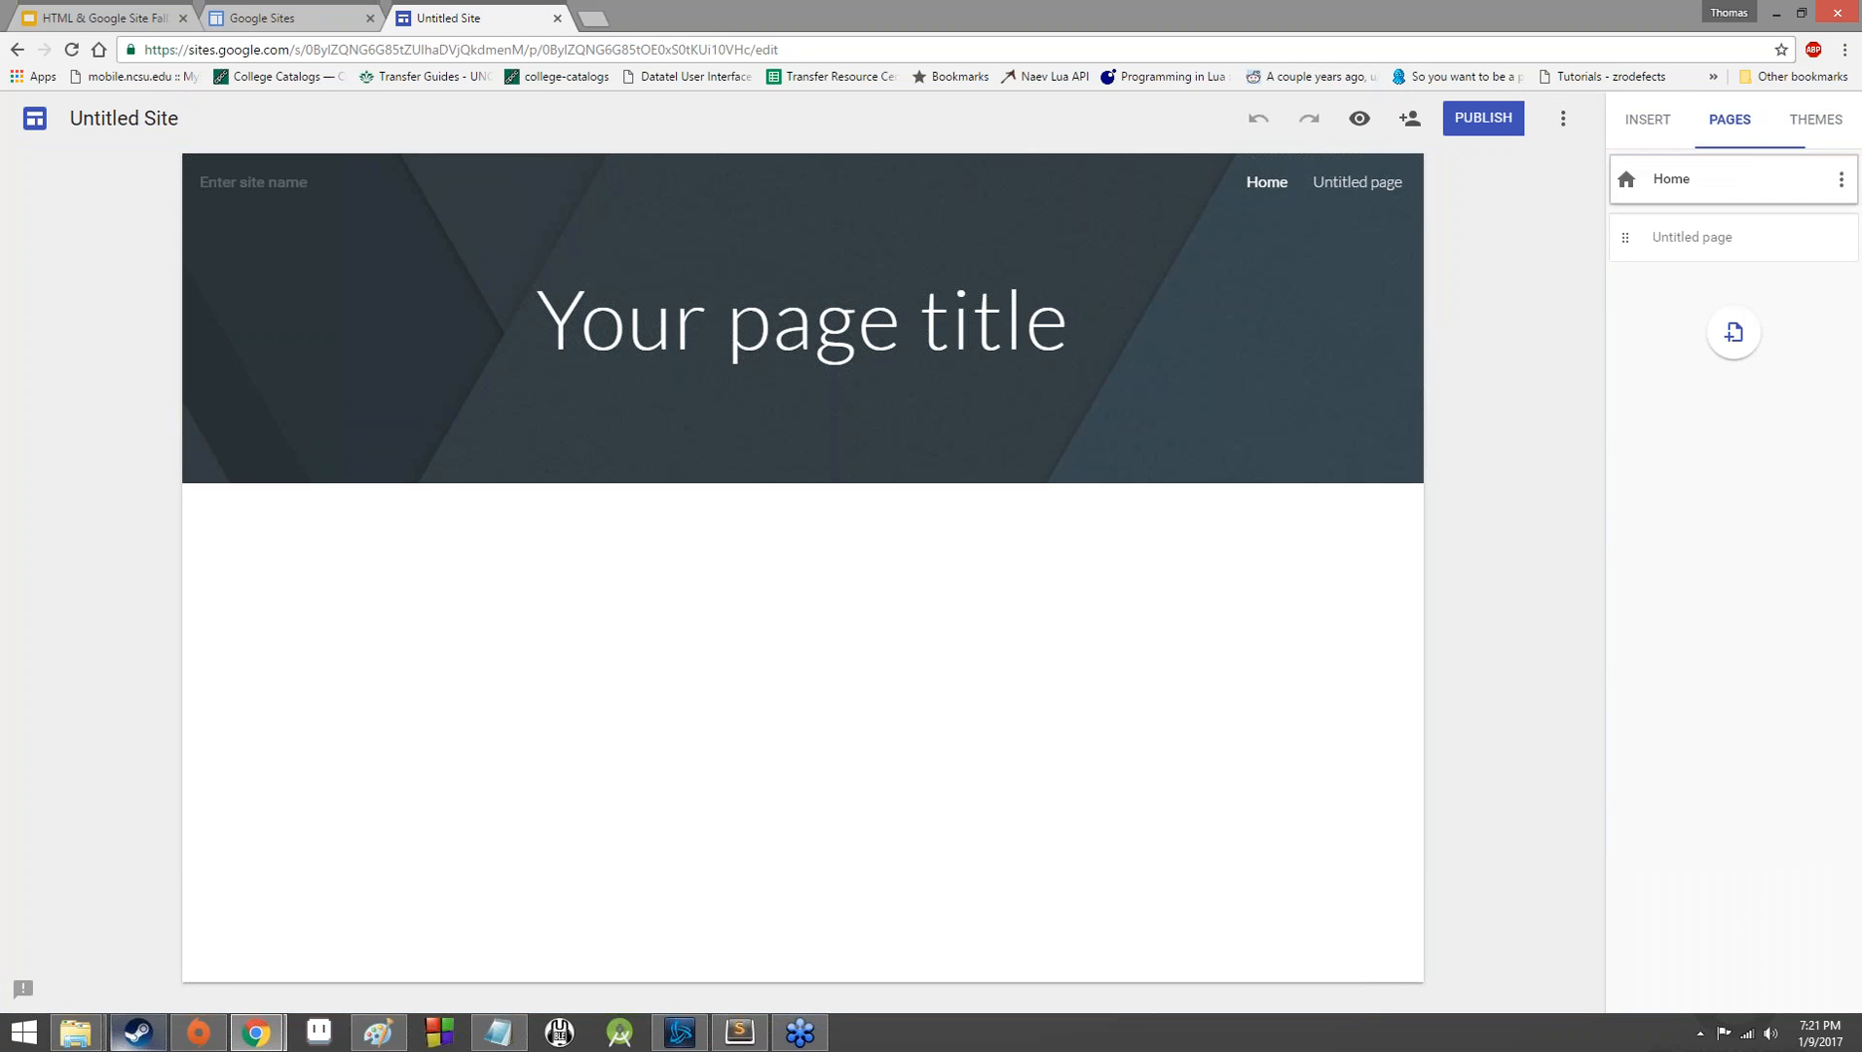
Remove the untitled page from the site and view the available themes.
{"action": "left_click", "coordinate": [1623, 241]}
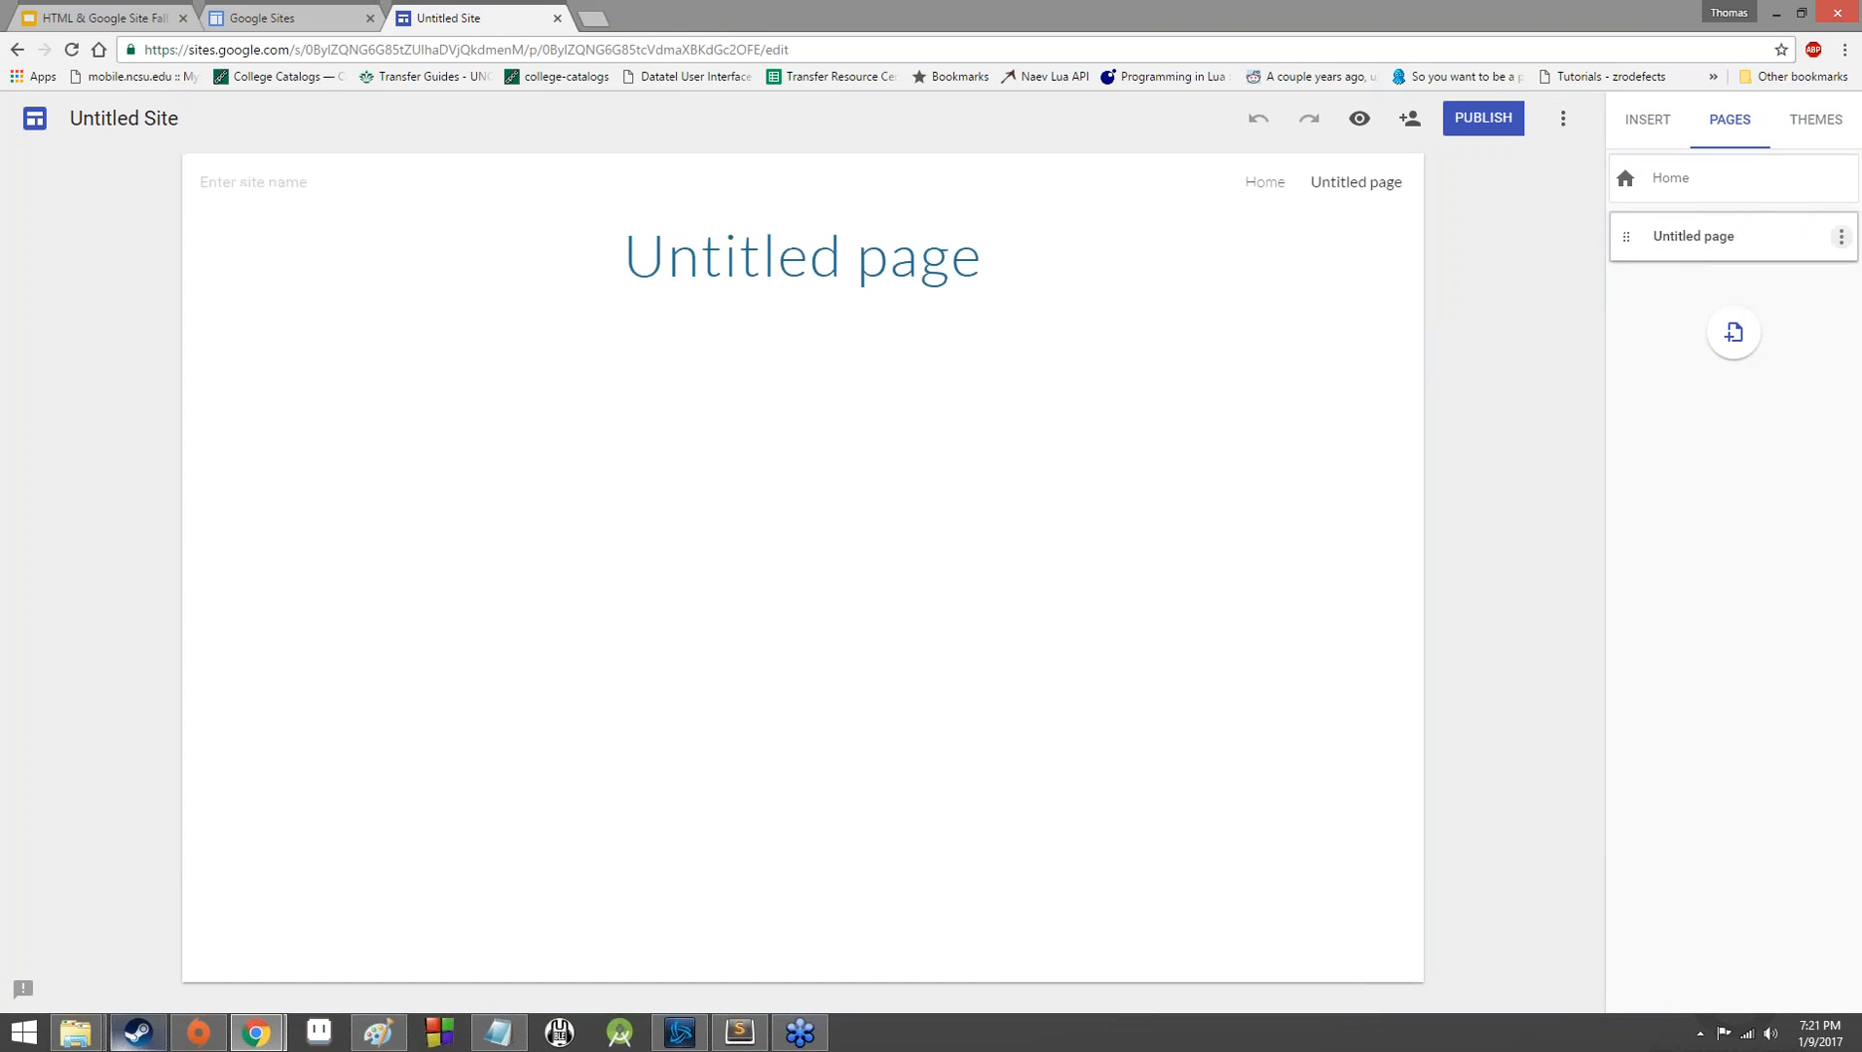
{"action": "left_click", "coordinate": [1841, 239]}
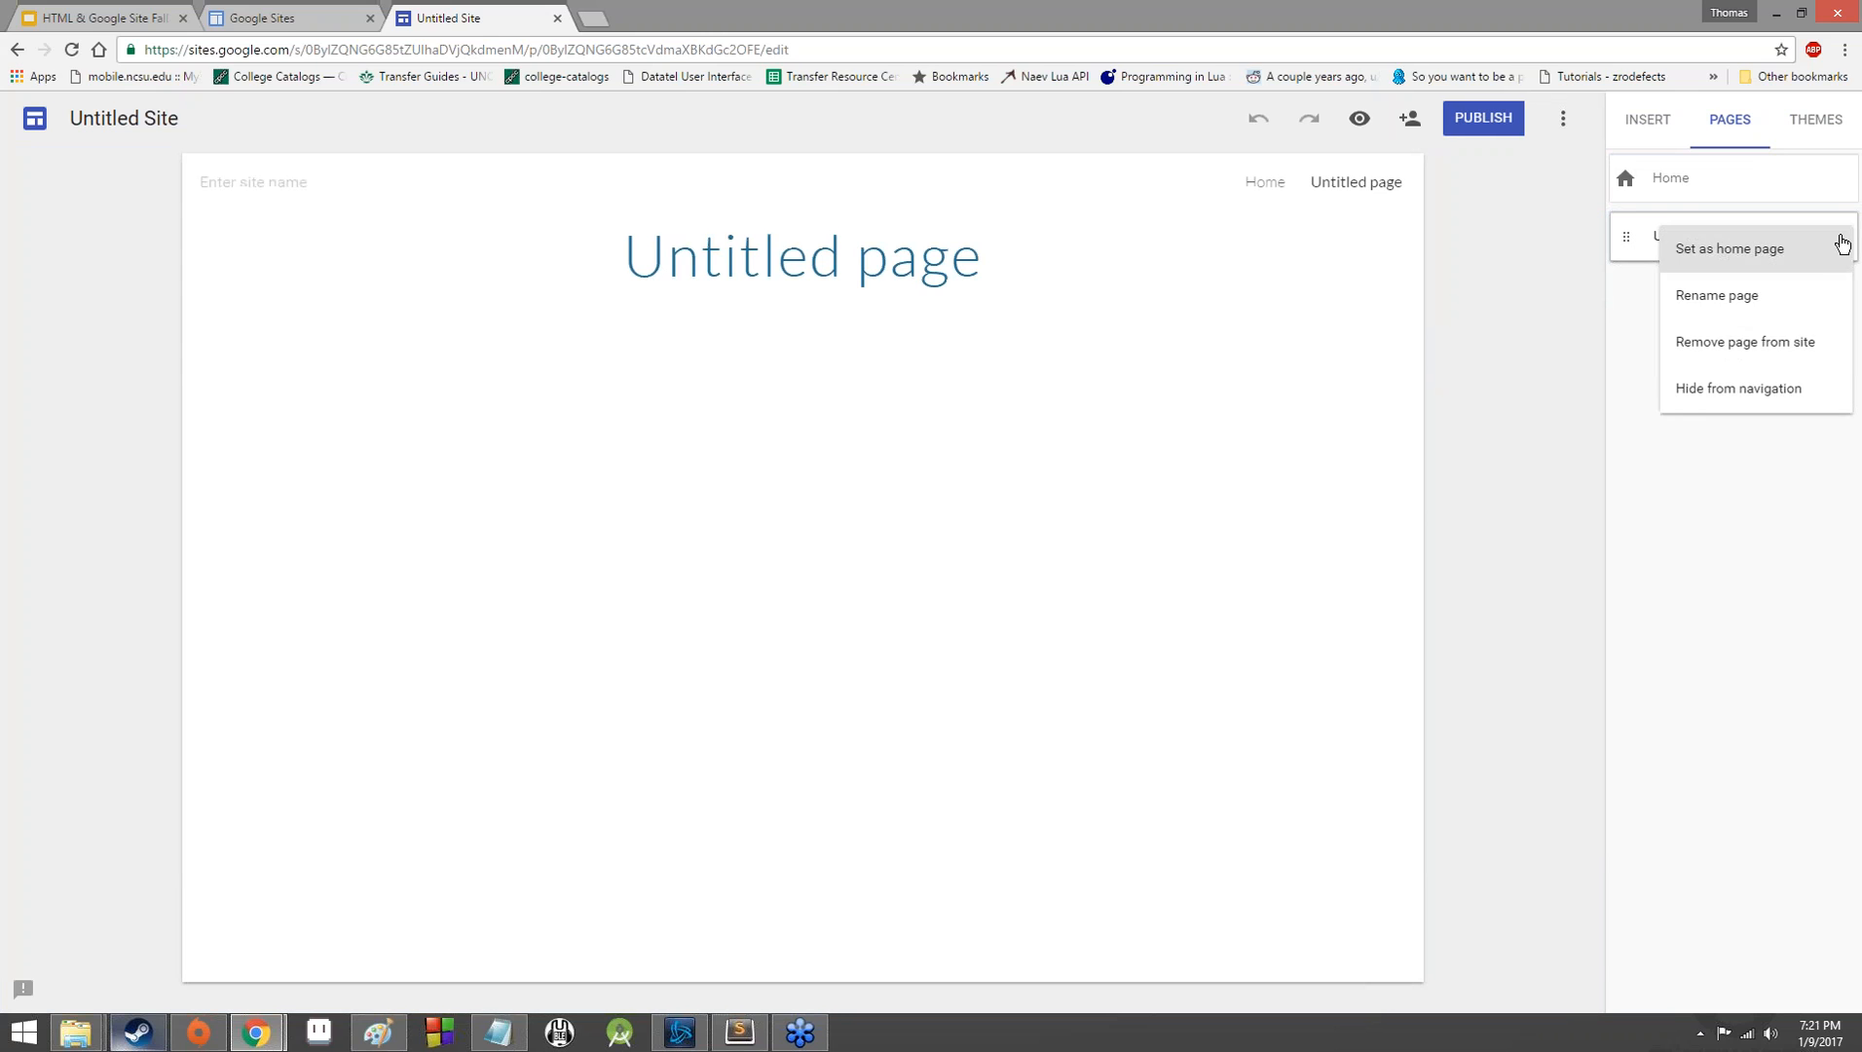
{"action": "left_click", "coordinate": [1808, 341]}
{"action": "left_click", "coordinate": [1841, 179]}
{"action": "left_click", "coordinate": [1813, 138]}
{"action": "left_click", "coordinate": [1813, 139]}
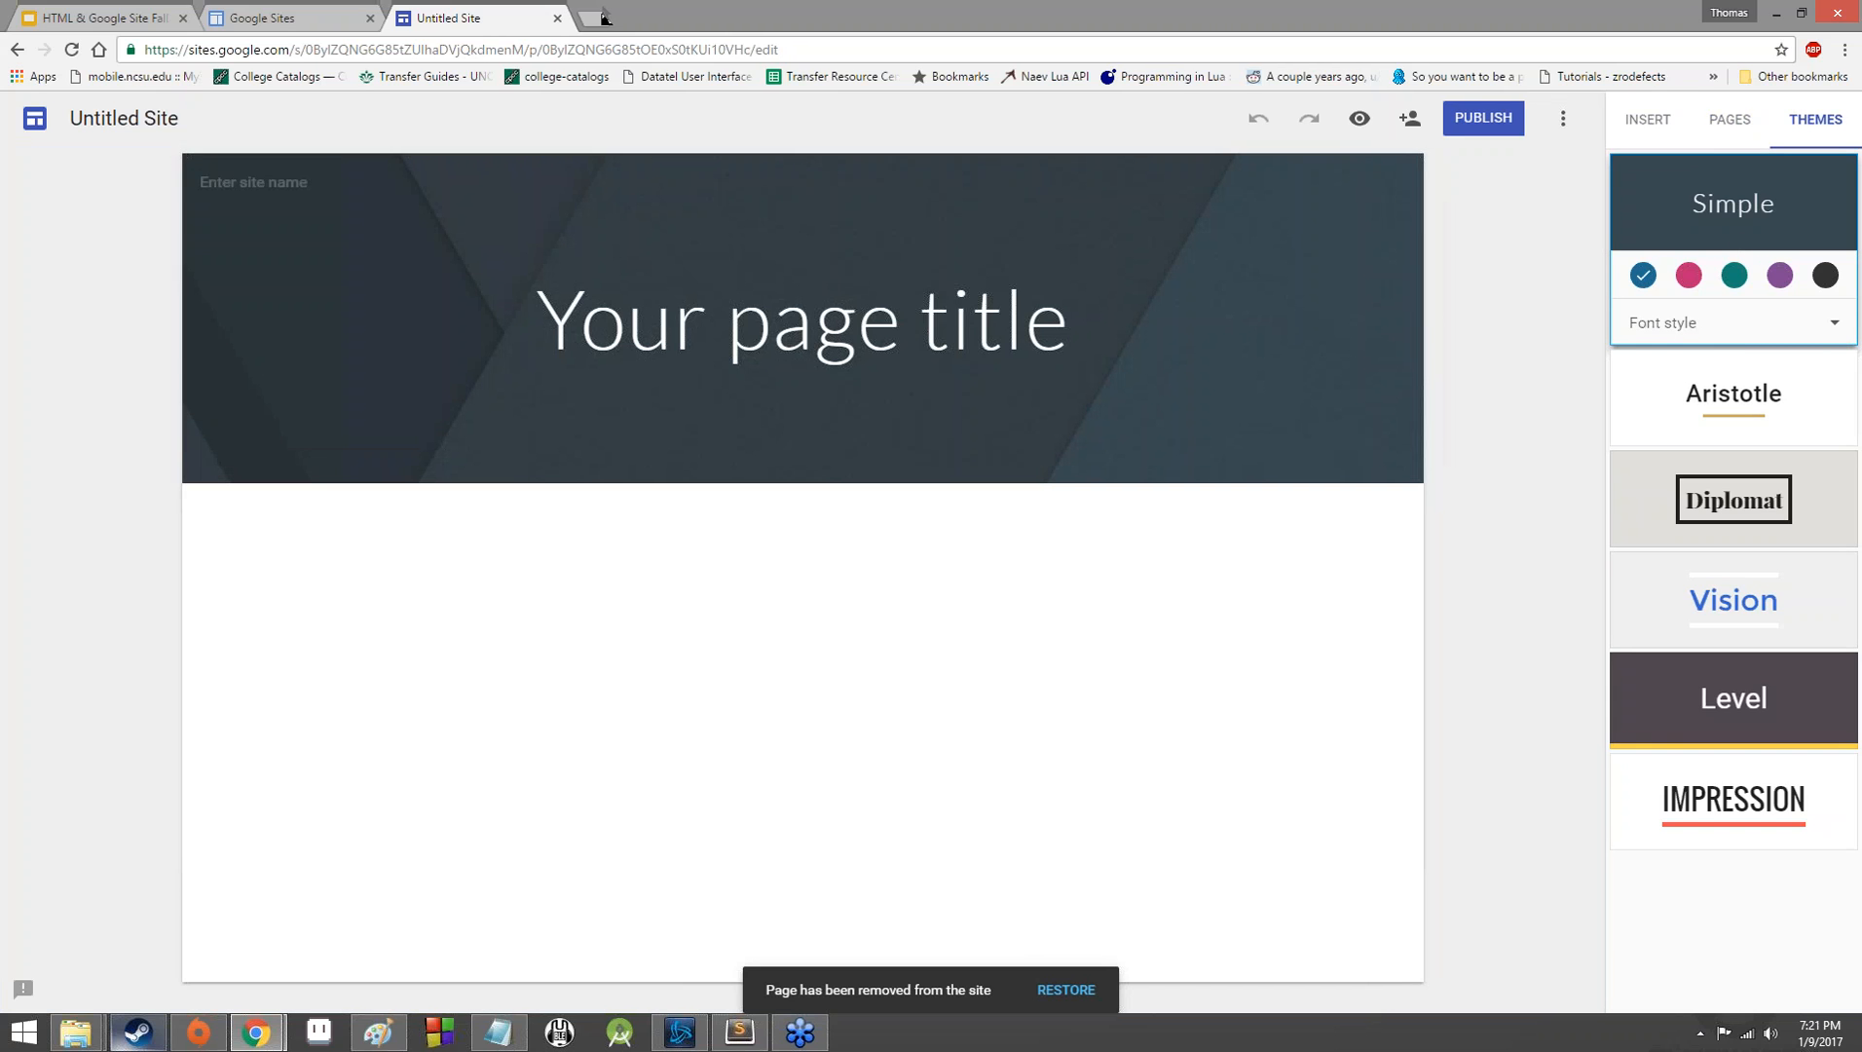
Close the untitled site's editor and start creating a site in classic Sites.
{"action": "left_click", "coordinate": [283, 18]}
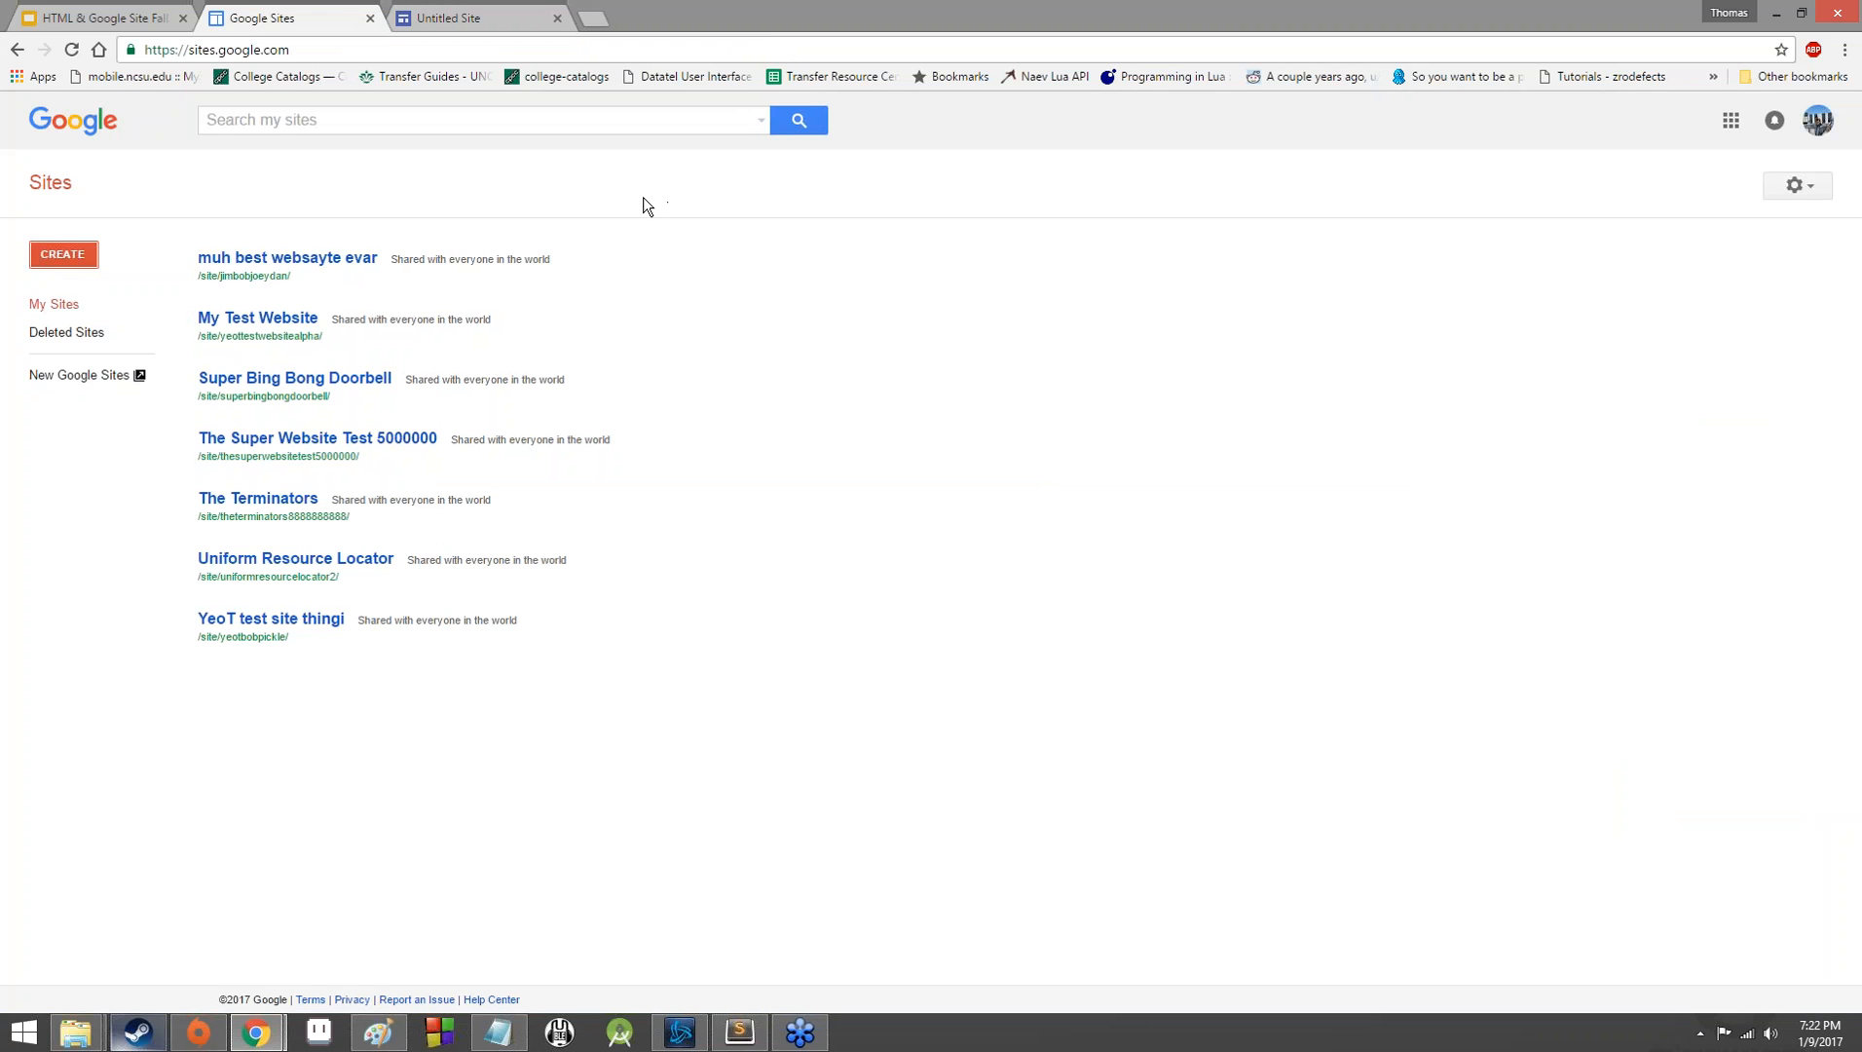
{"action": "left_click", "coordinate": [557, 17]}
{"action": "left_click", "coordinate": [65, 253]}
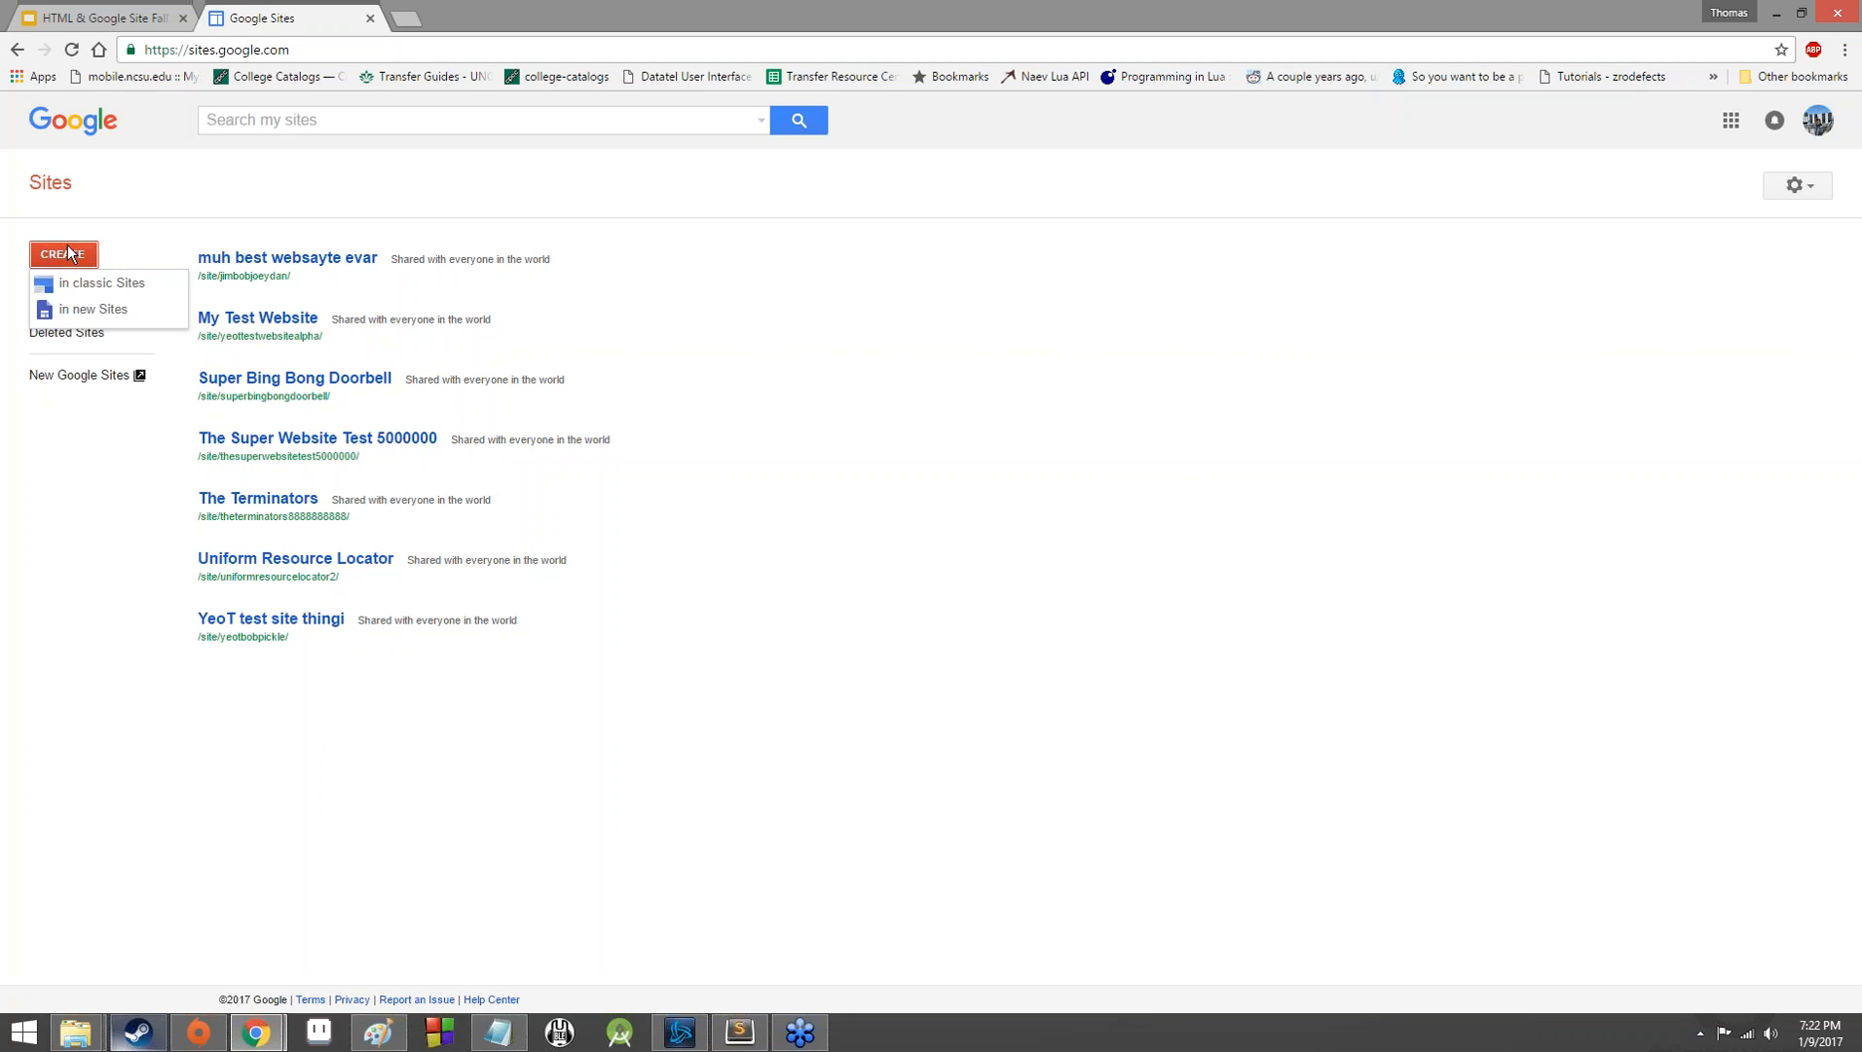
{"action": "left_click", "coordinate": [121, 284]}
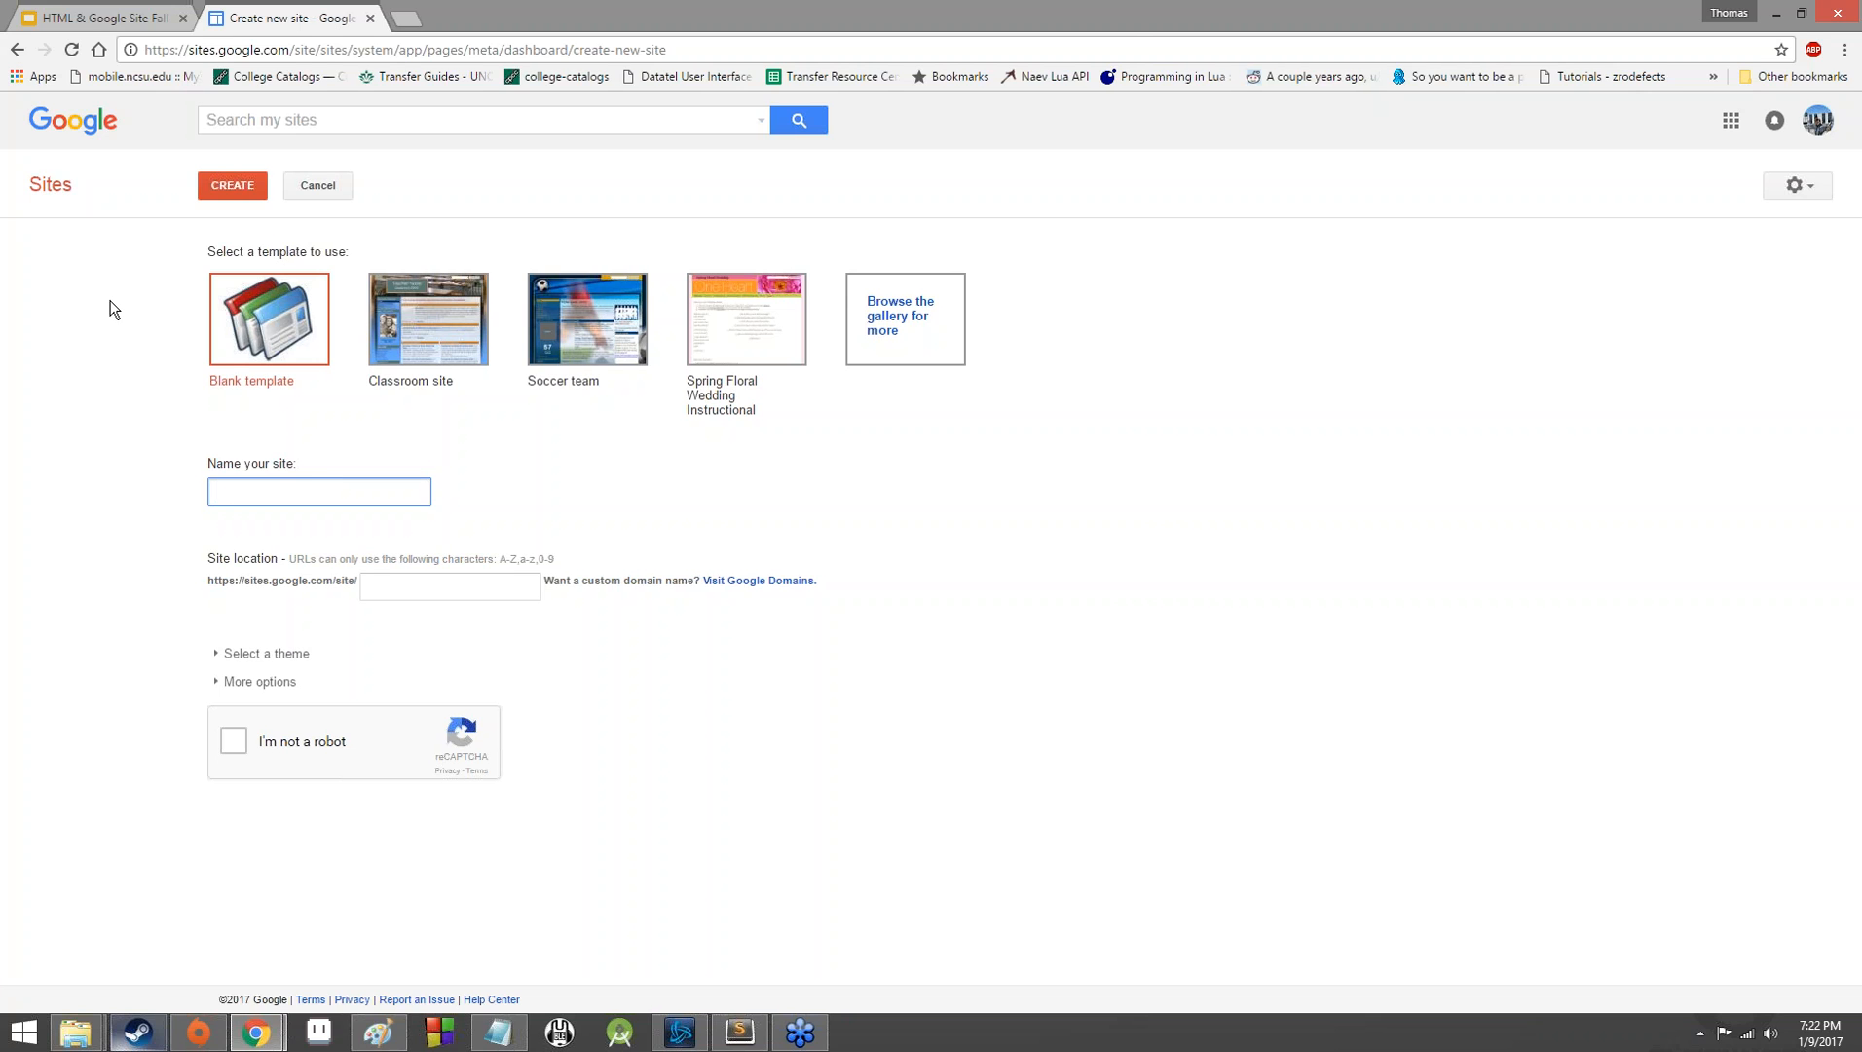
{"action": "left_click", "coordinate": [1126, 20]}
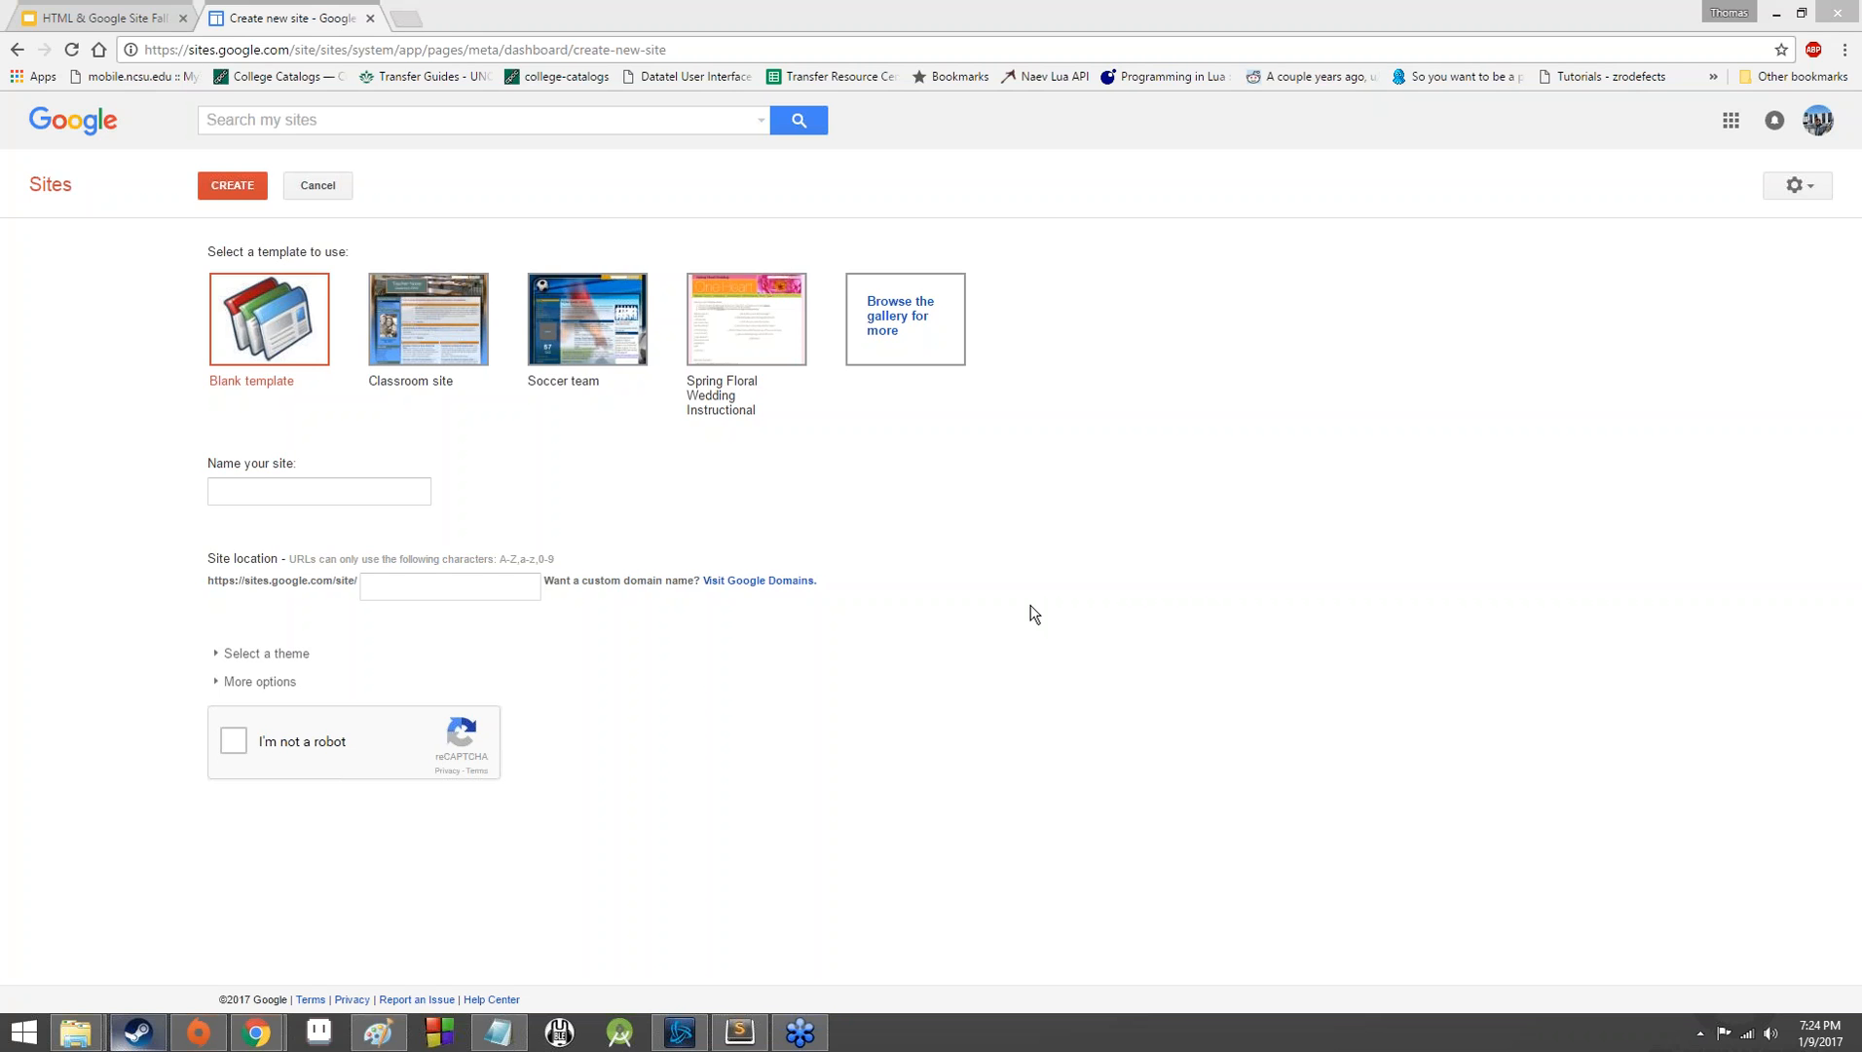
Browse the site template gallery and select the Project Tracking Template for the new site.
{"action": "left_click", "coordinate": [949, 324]}
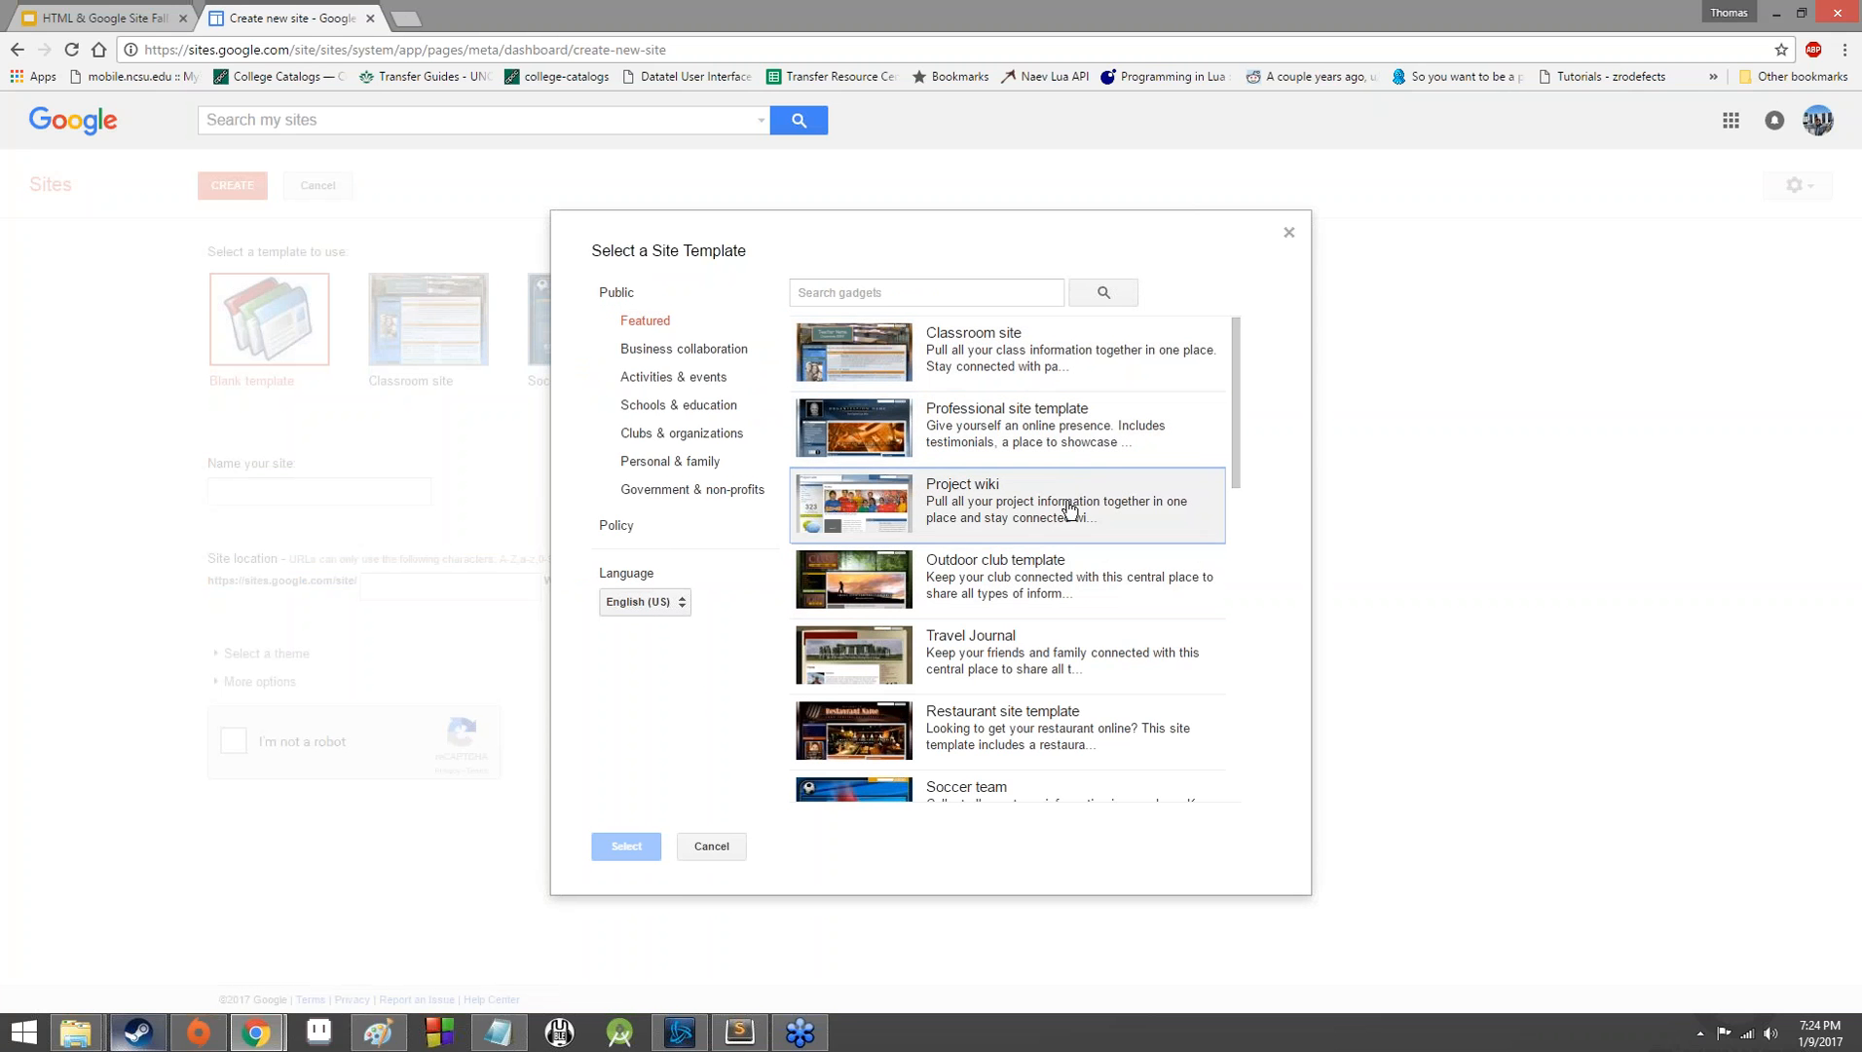
{"action": "scroll", "coordinate": [1044, 672], "scroll_direction": "down", "scroll_amount": 1}
{"action": "scroll", "coordinate": [954, 692], "scroll_direction": "down", "scroll_amount": 1}
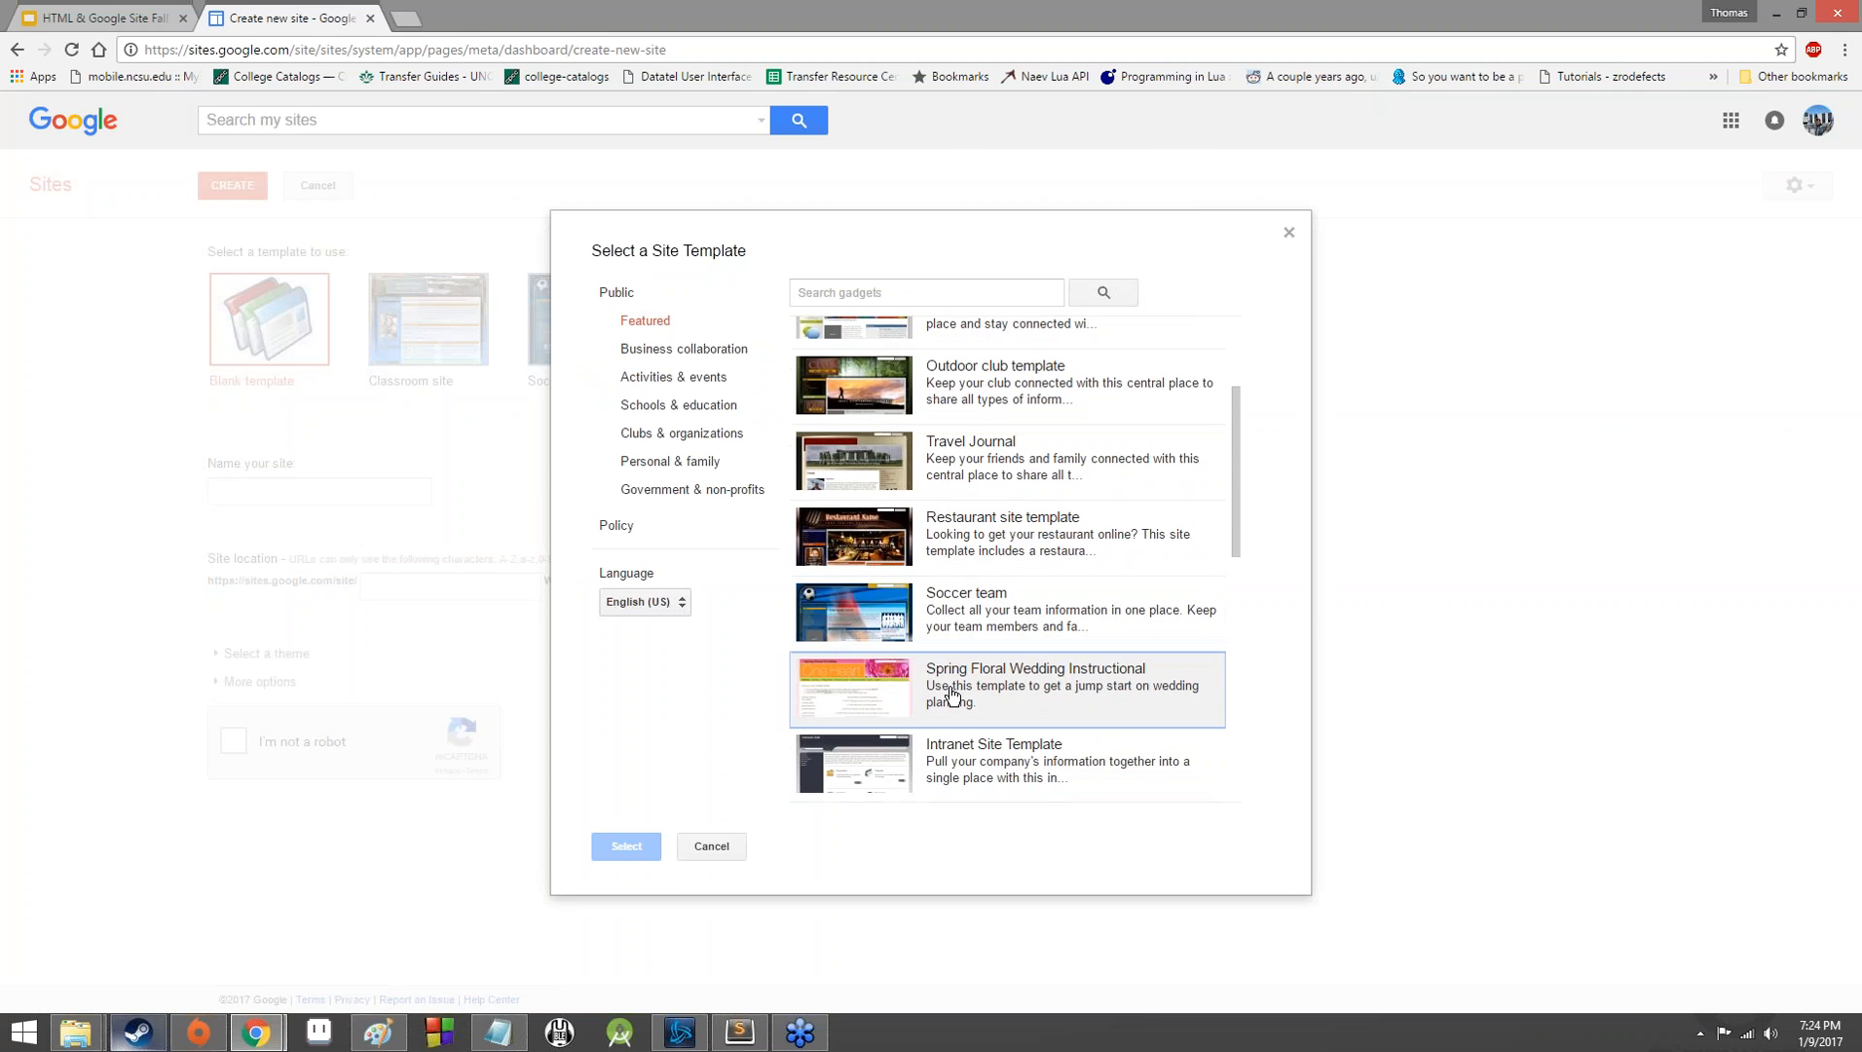
{"action": "scroll", "coordinate": [959, 695], "scroll_direction": "down", "scroll_amount": 5}
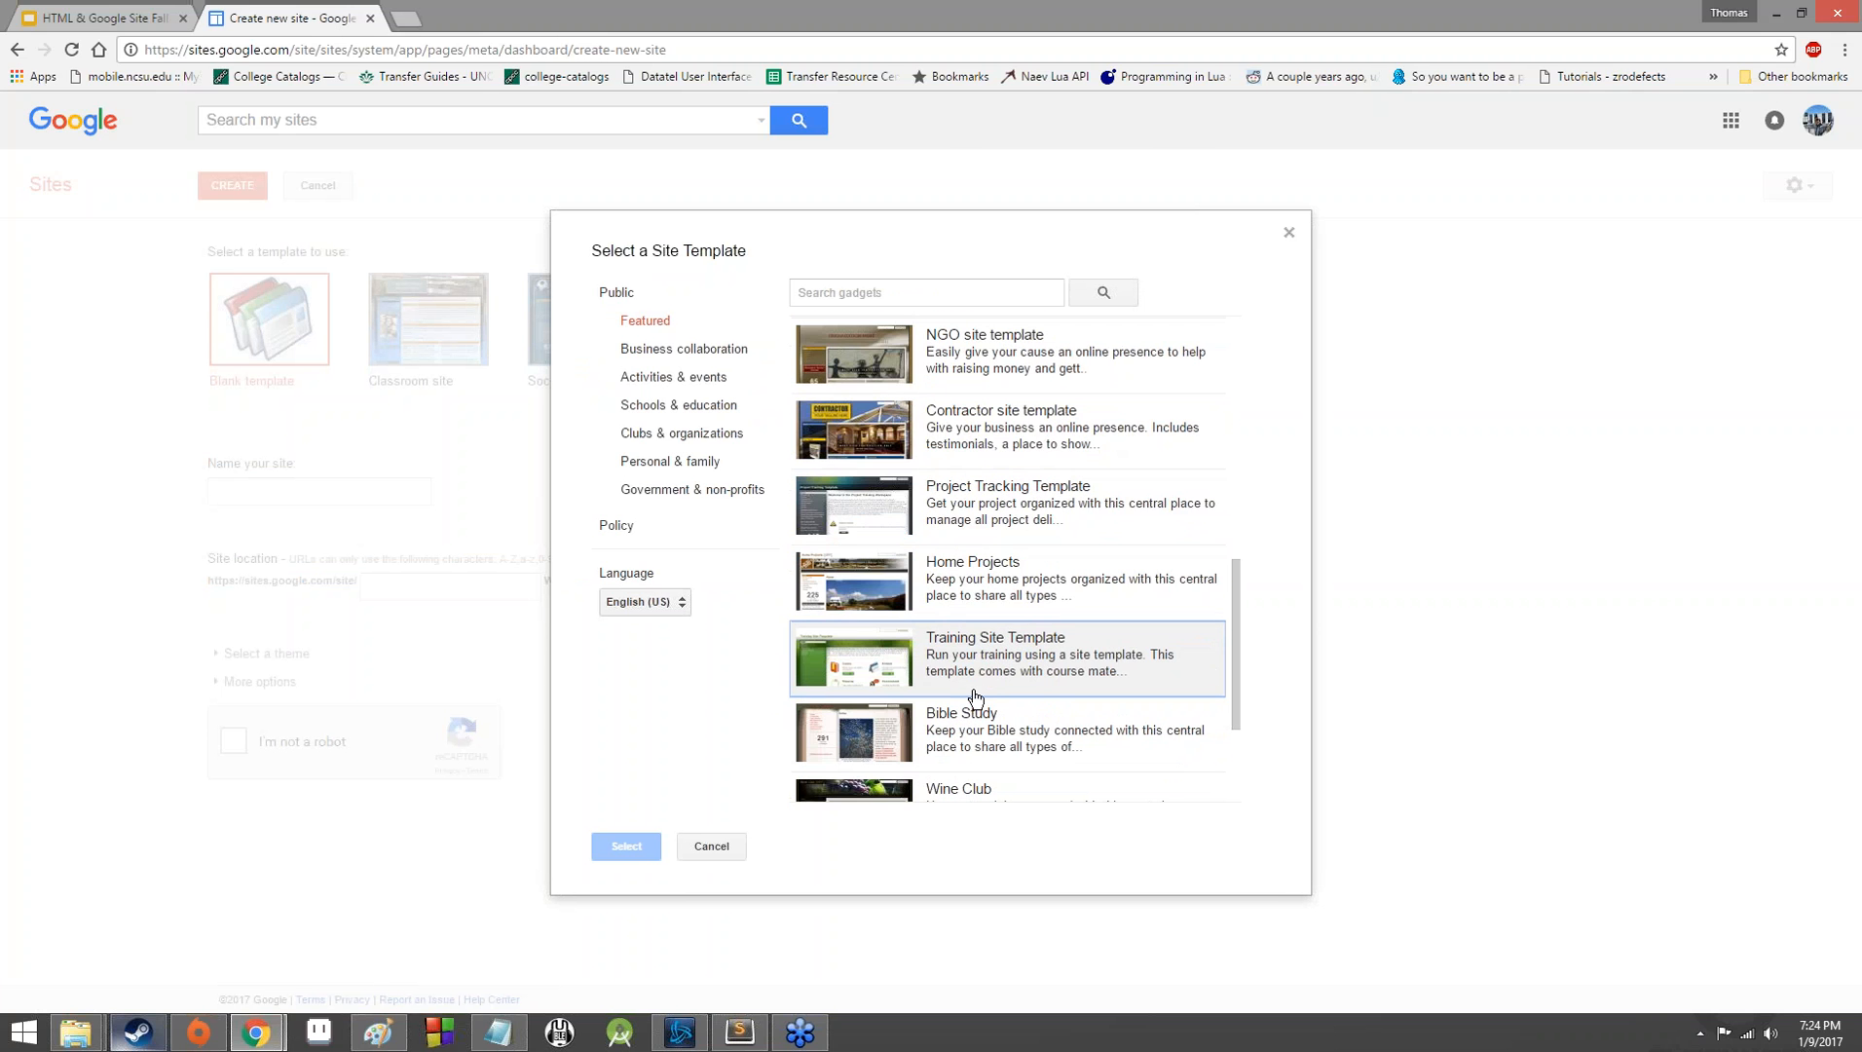
{"action": "scroll", "coordinate": [974, 696], "scroll_direction": "down", "scroll_amount": 2}
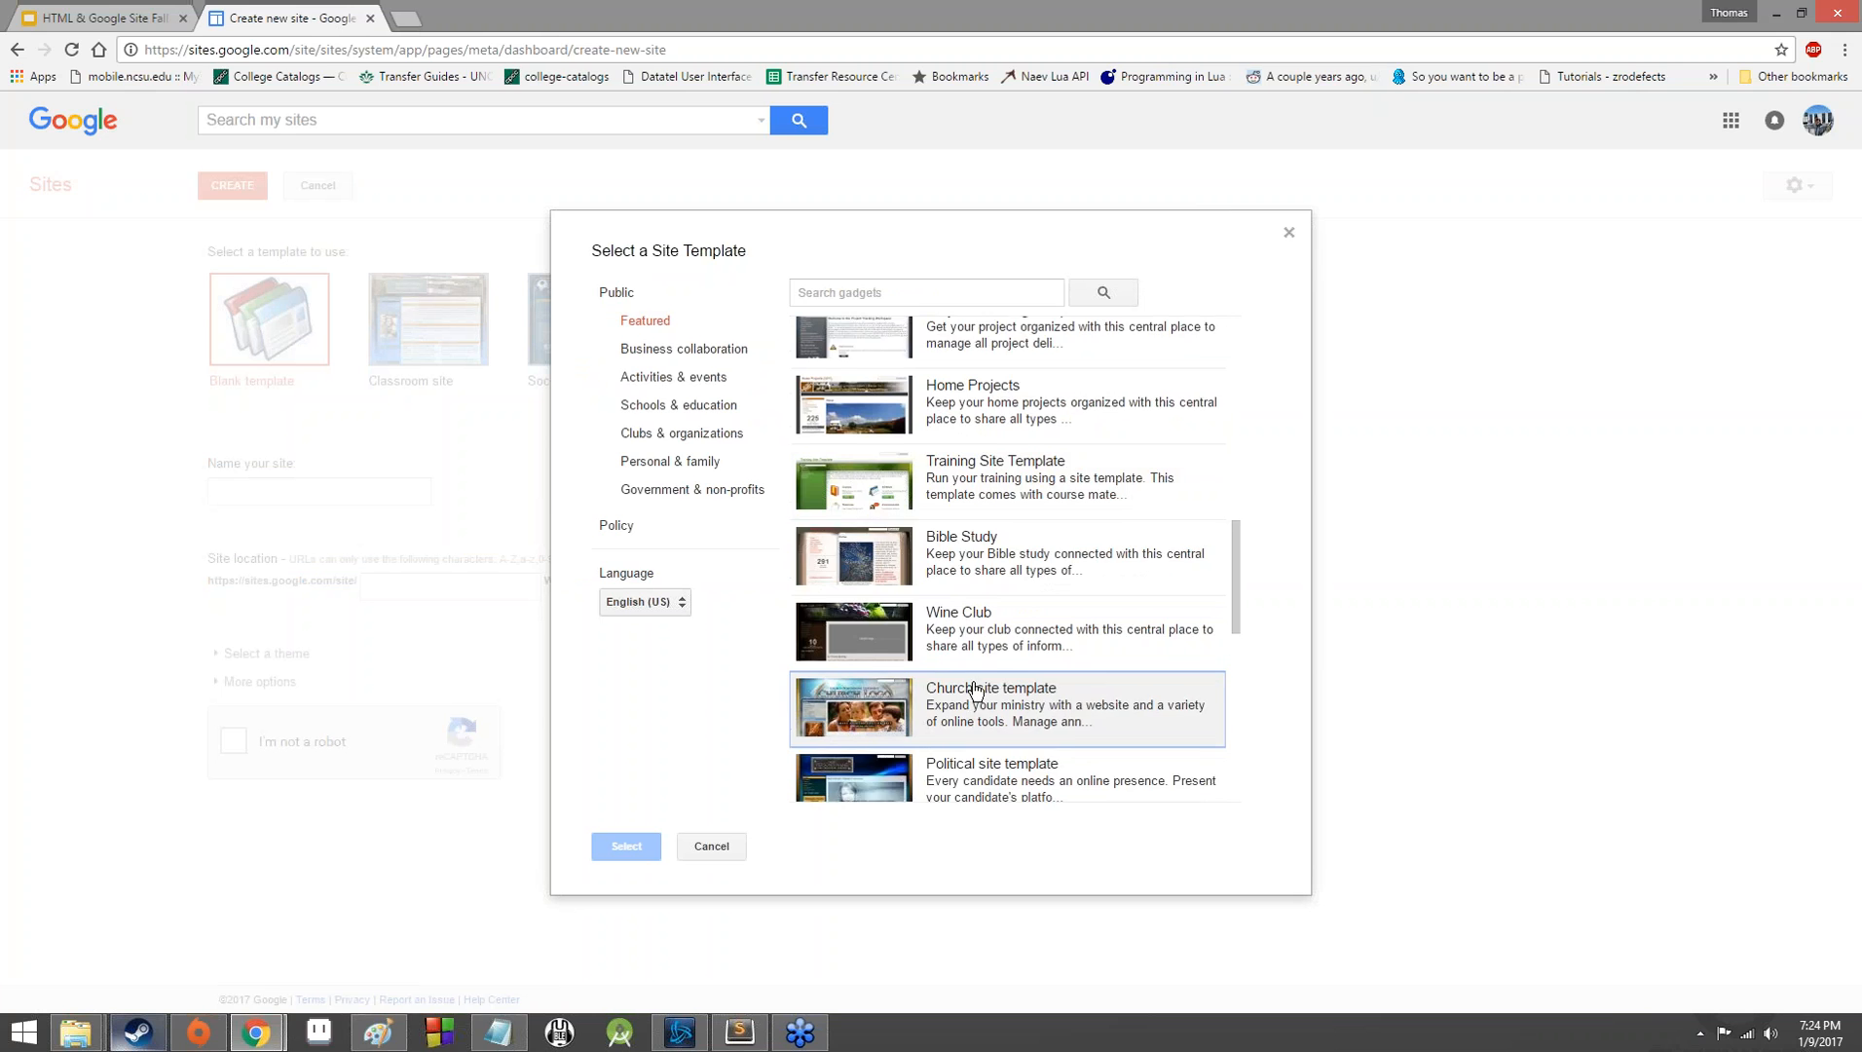
{"action": "scroll", "coordinate": [974, 688], "scroll_direction": "up", "scroll_amount": 1}
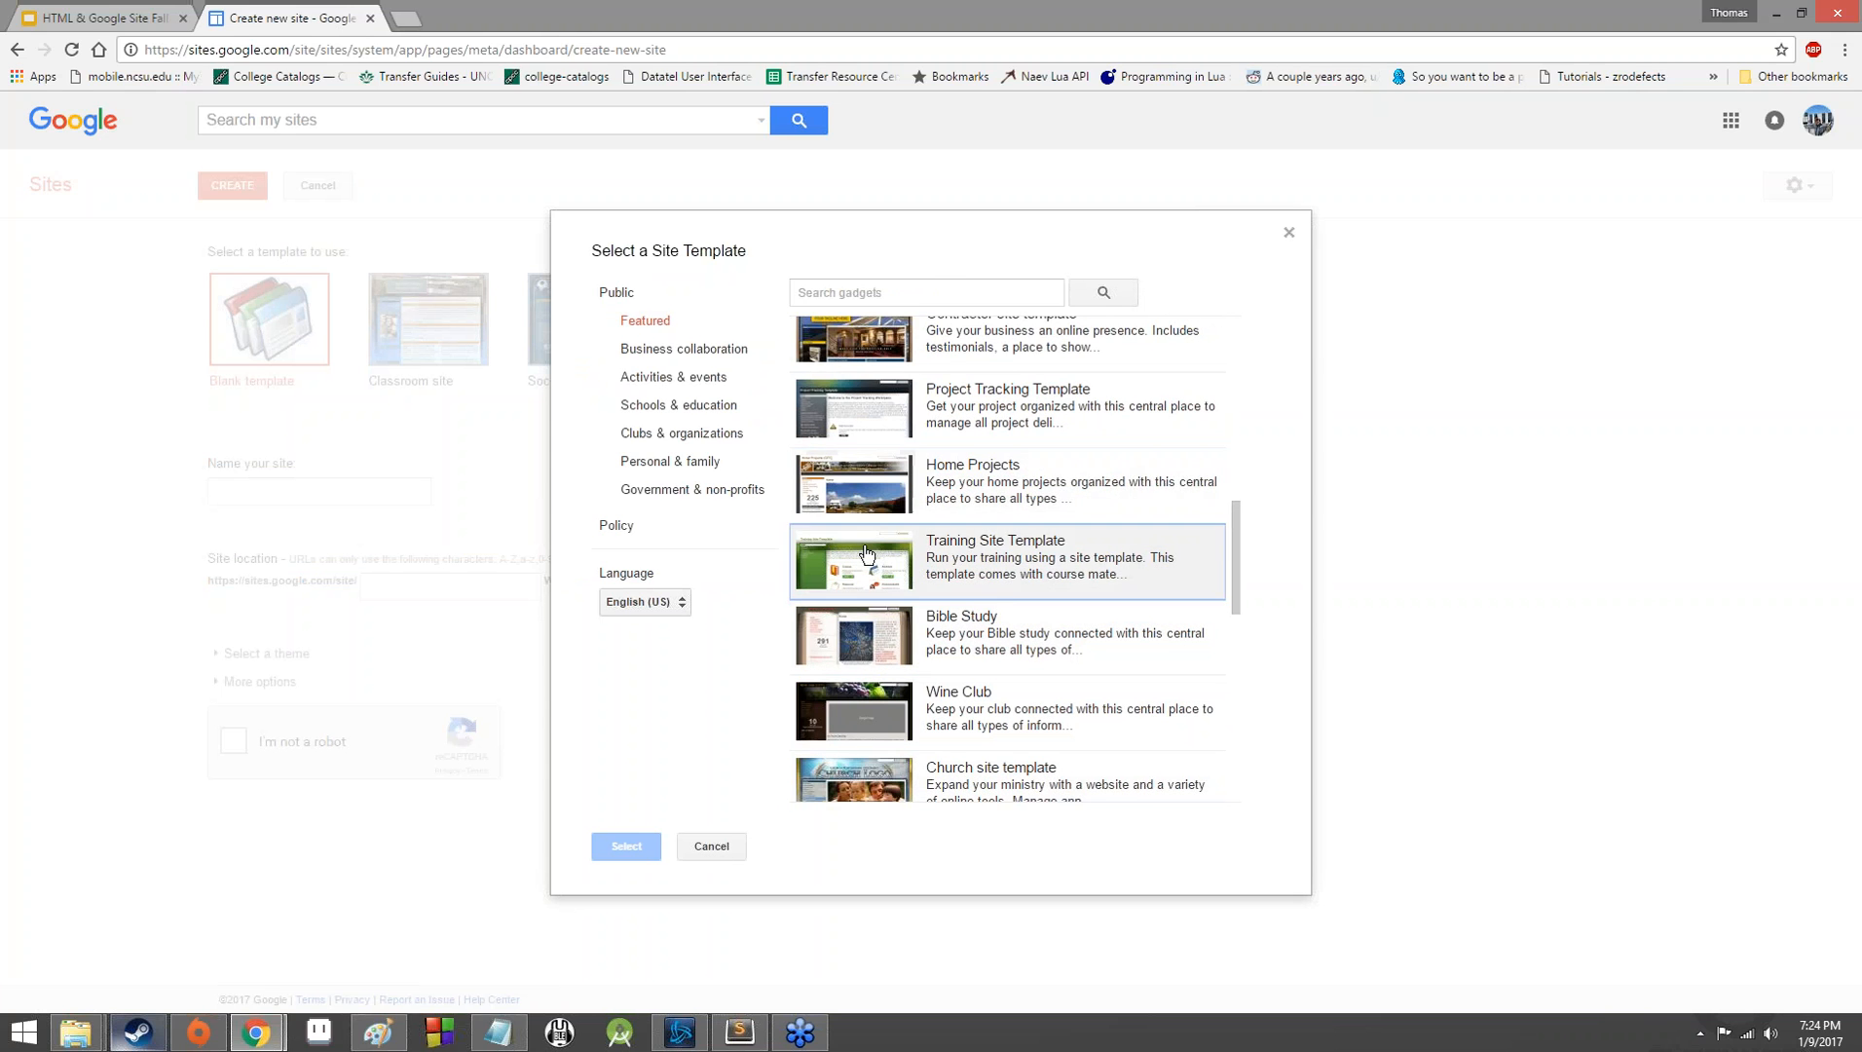
{"action": "left_click", "coordinate": [879, 418]}
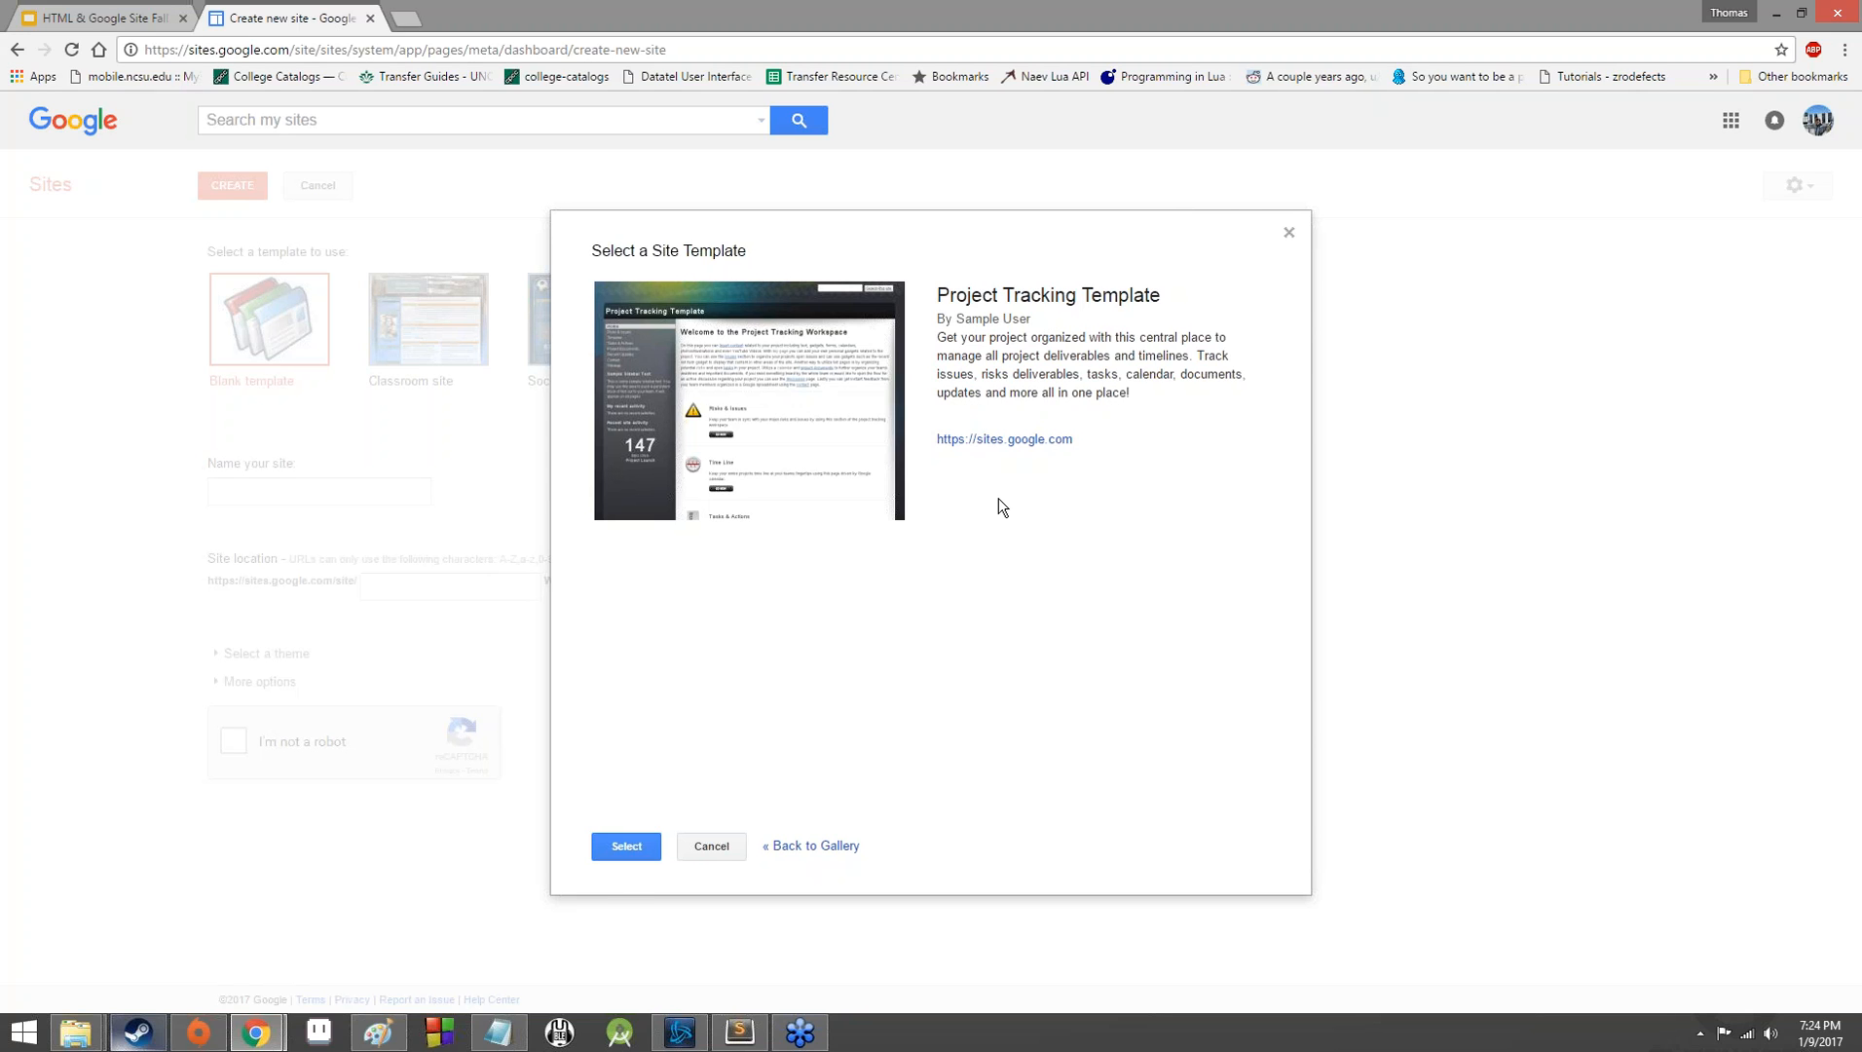
{"action": "left_click", "coordinate": [627, 847]}
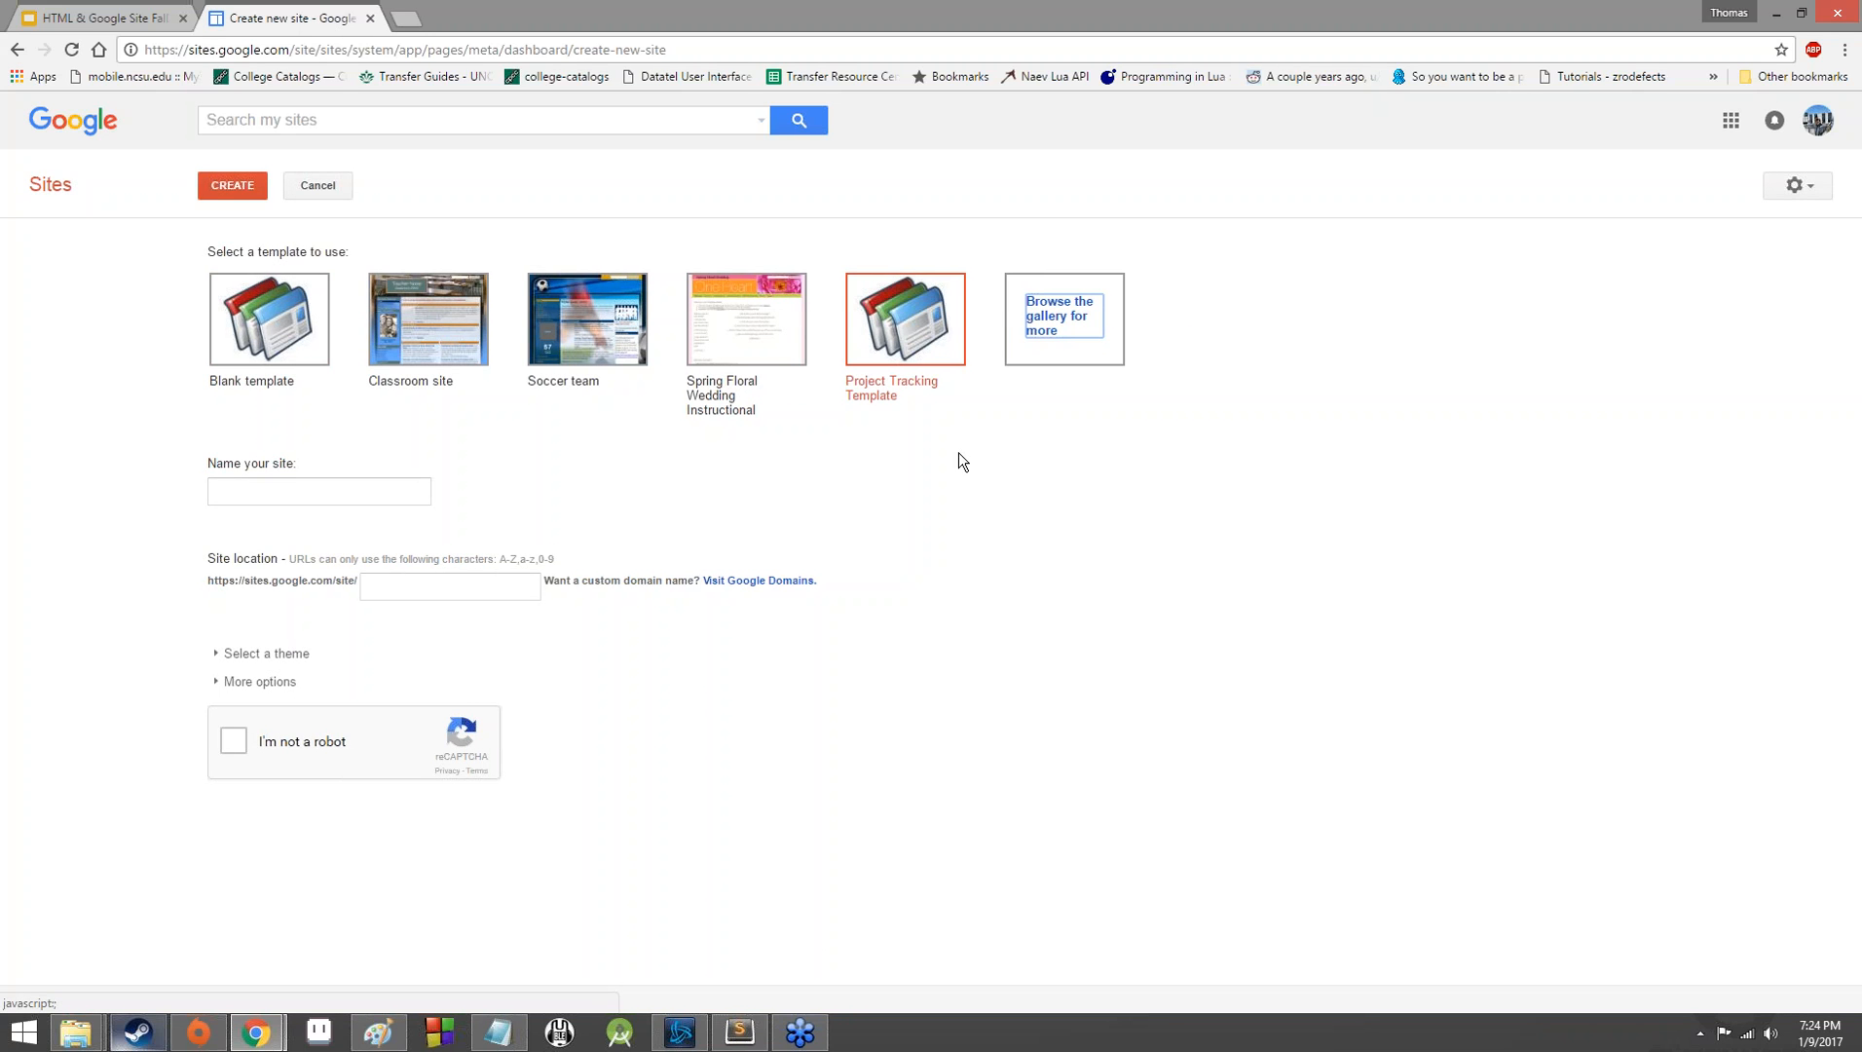
Name the new site "moon laser progress site".
{"action": "left_click", "coordinate": [359, 489]}
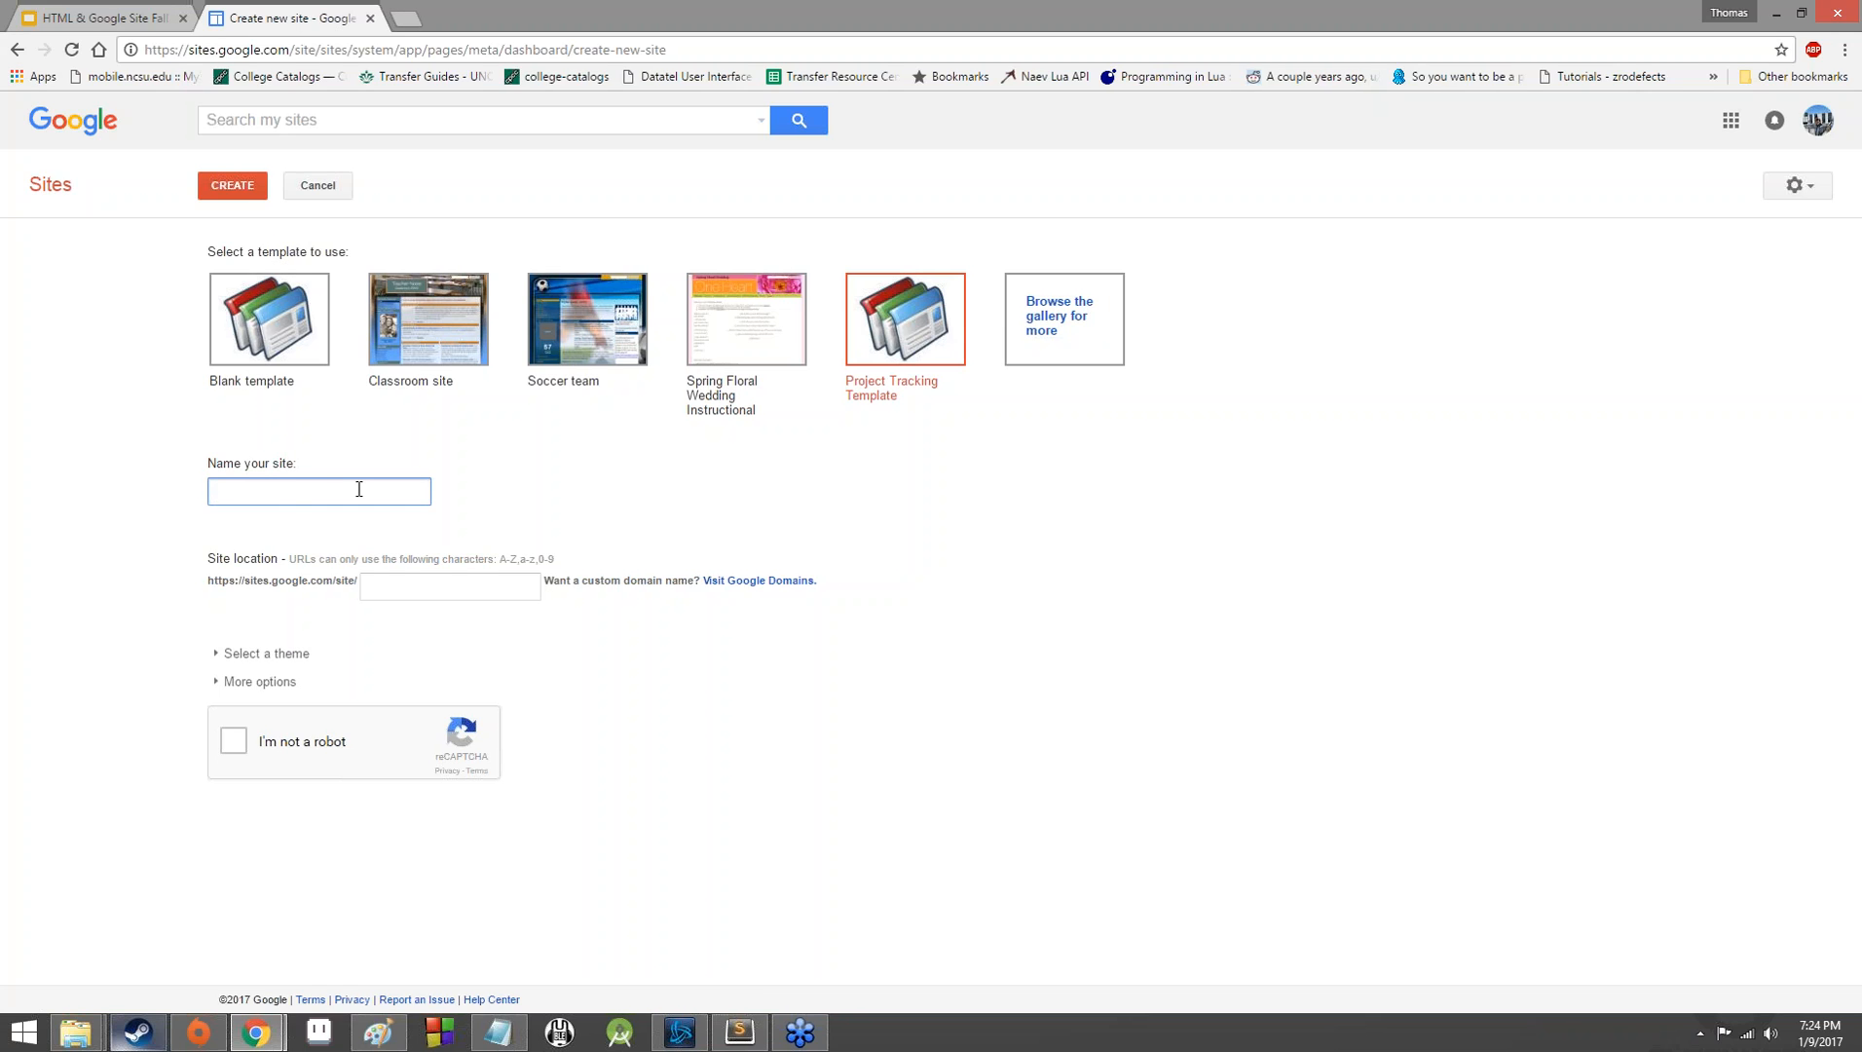
{"action": "type", "text": "moon laser progress site"}
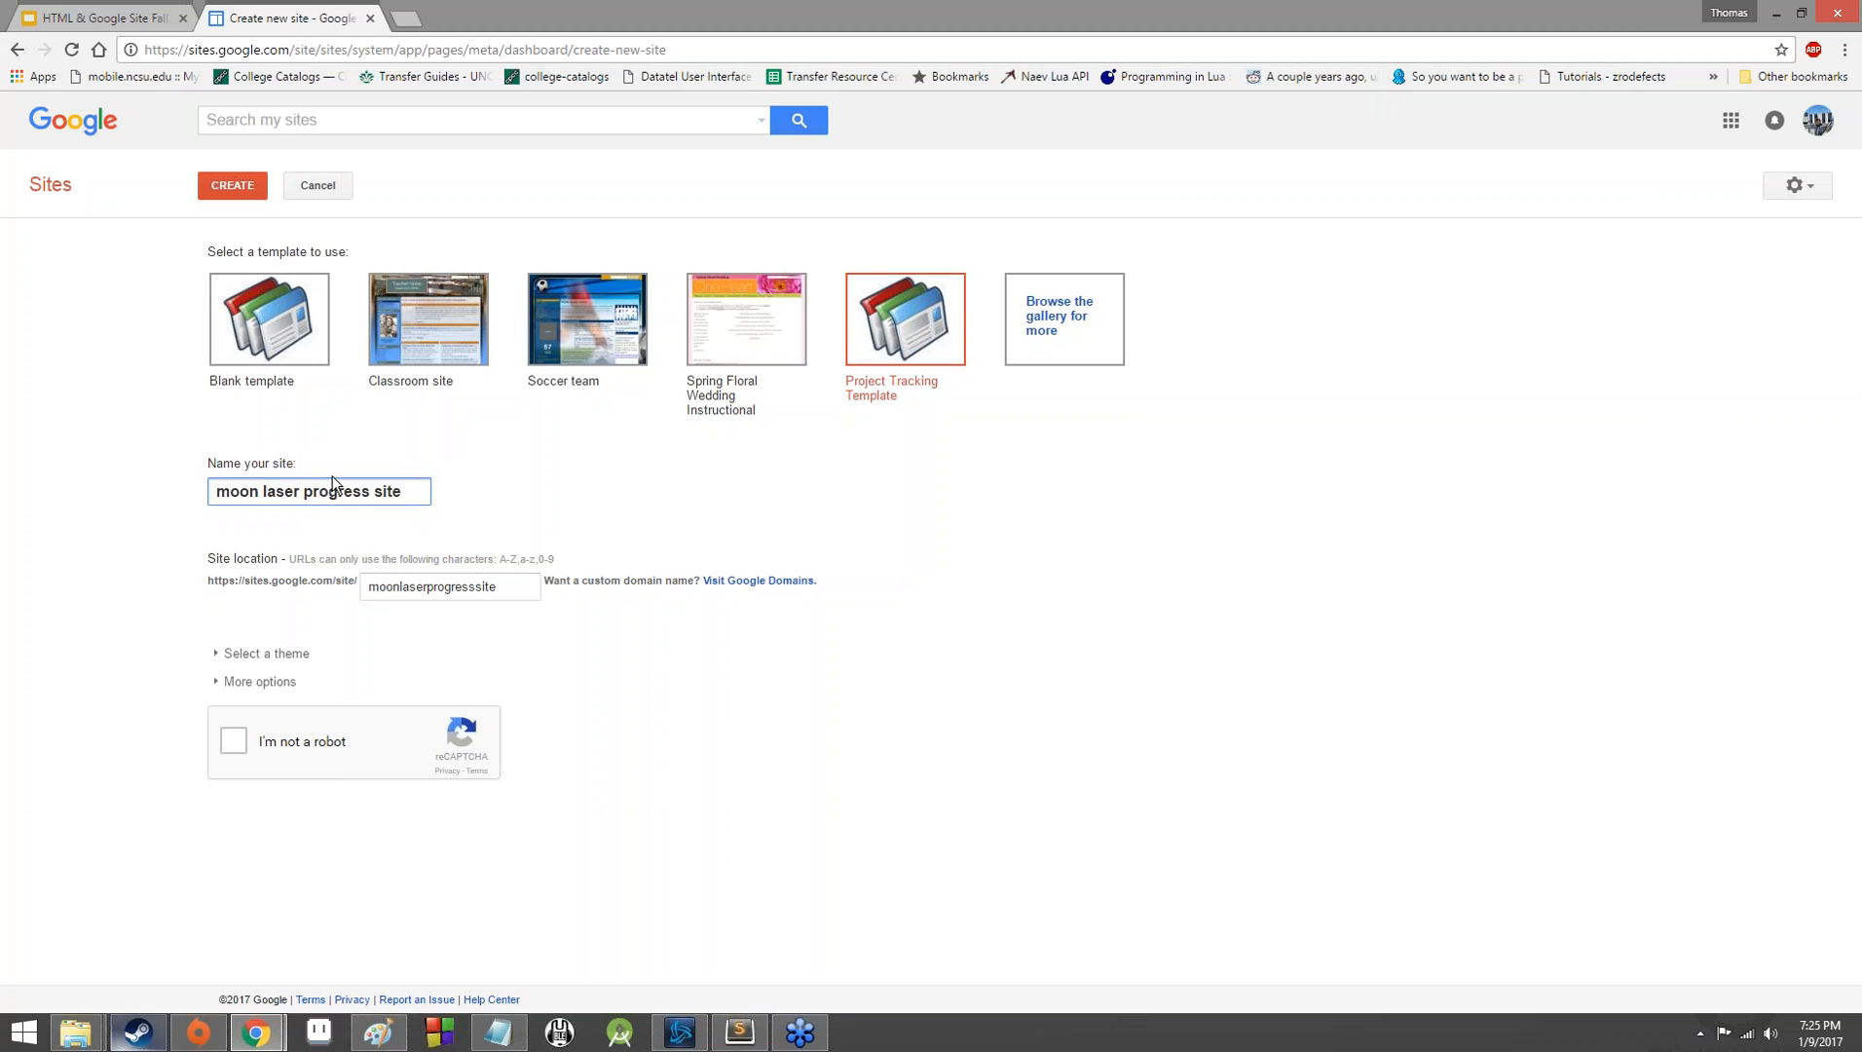
Look through the available site themes and the additional options for site description and mature content.
{"action": "left_click", "coordinate": [244, 650]}
{"action": "scroll", "coordinate": [243, 650], "scroll_direction": "down", "scroll_amount": 8}
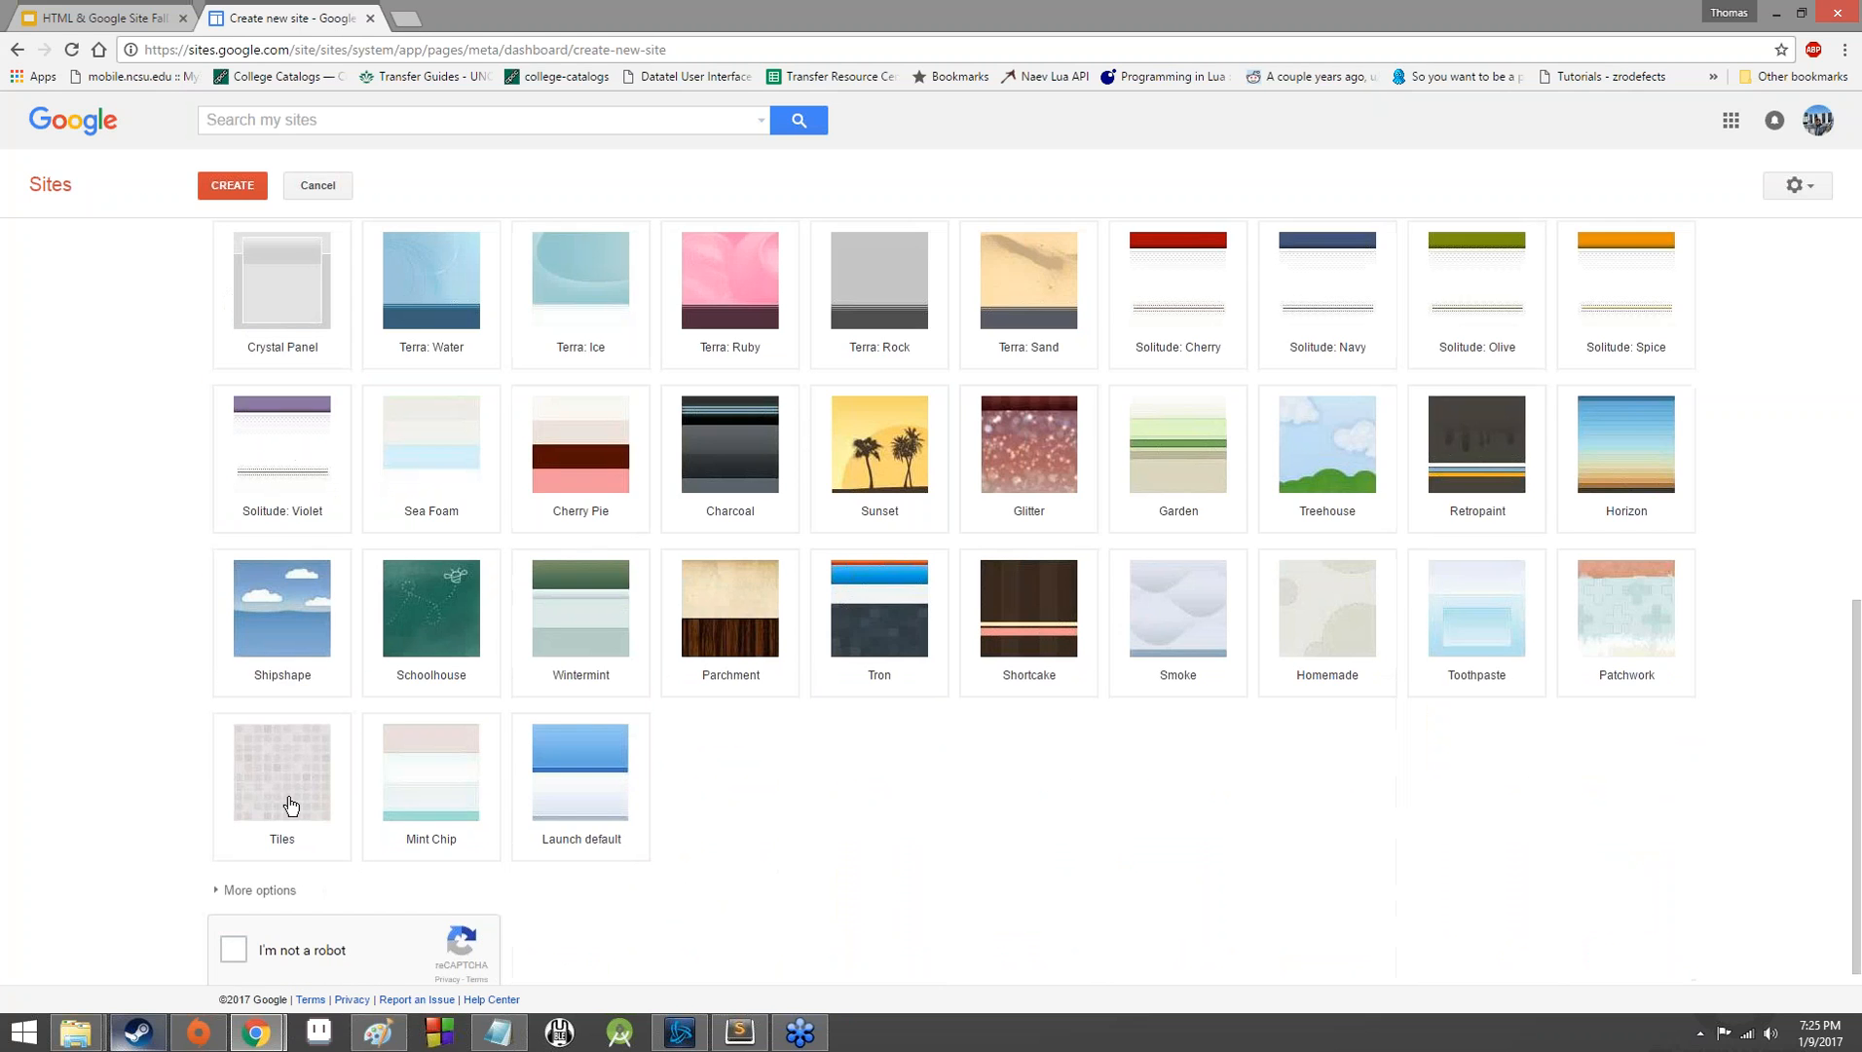
{"action": "scroll", "coordinate": [528, 548], "scroll_direction": "up", "scroll_amount": 8}
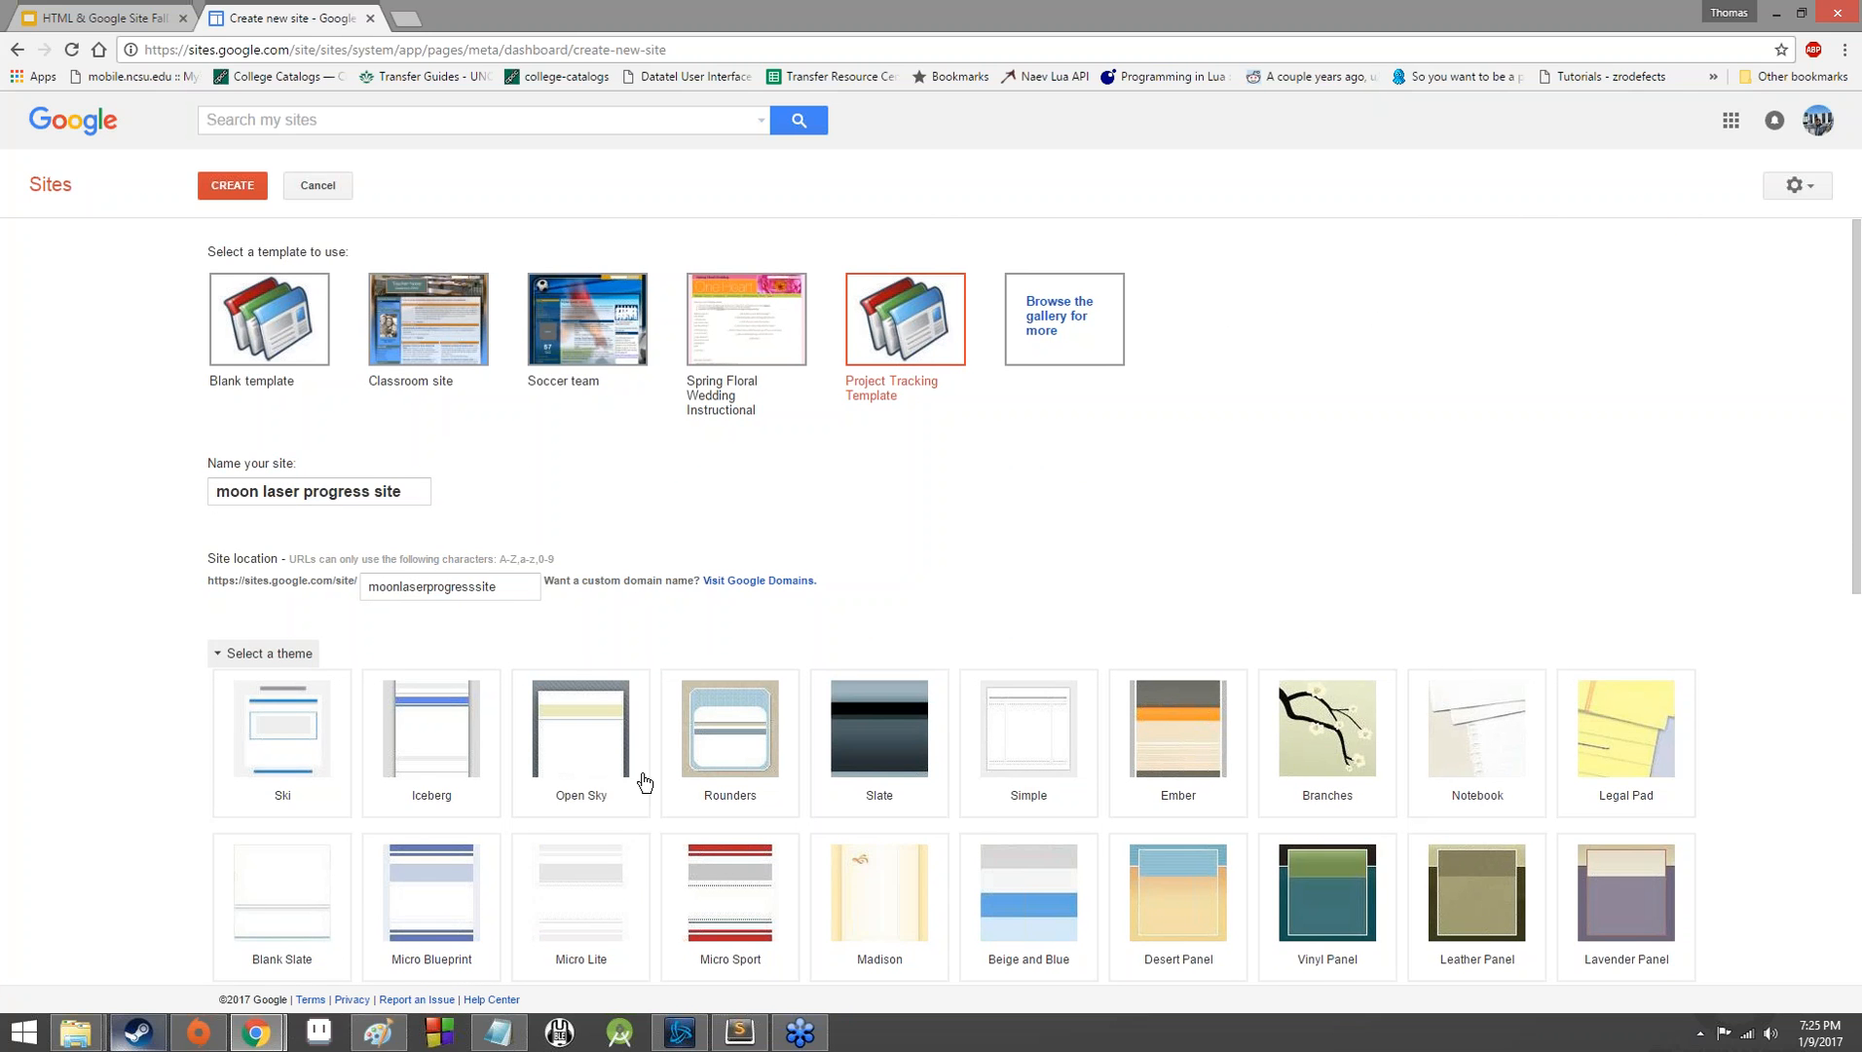
{"action": "scroll", "coordinate": [682, 850], "scroll_direction": "down", "scroll_amount": 4}
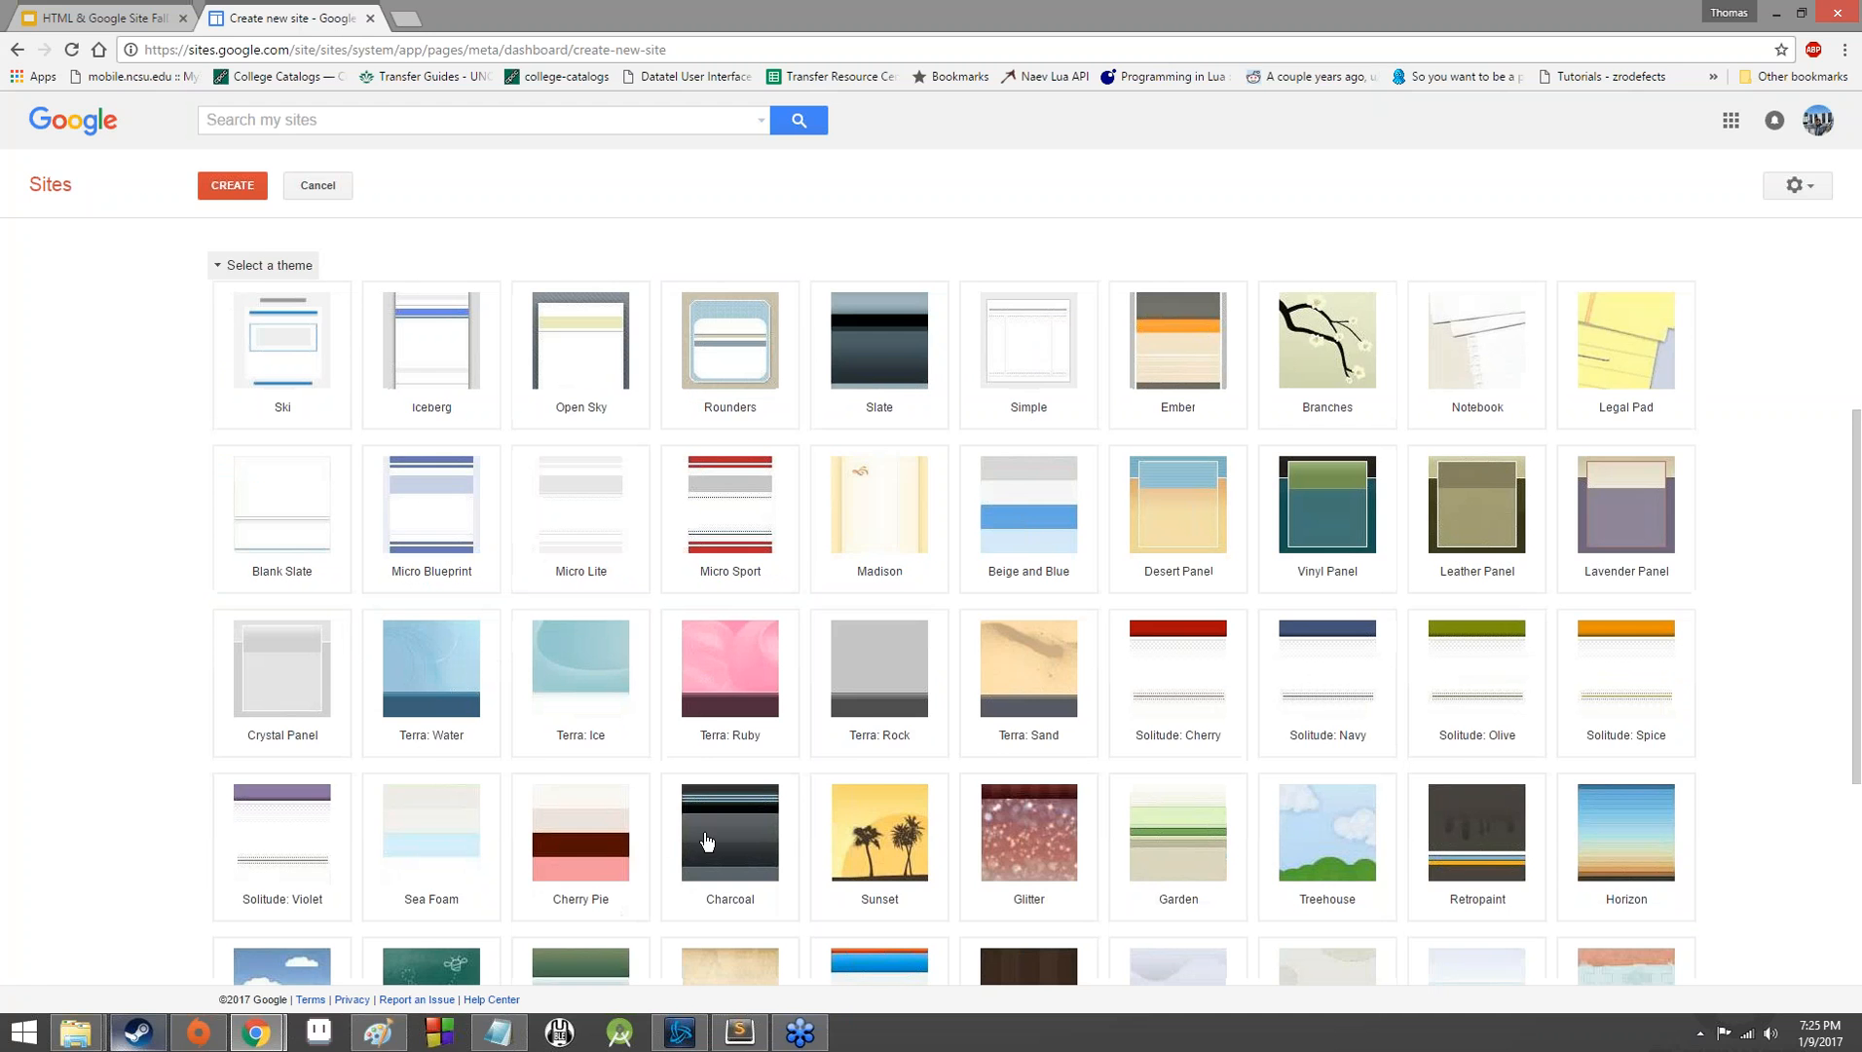
{"action": "scroll", "coordinate": [642, 596], "scroll_direction": "up", "scroll_amount": 4}
{"action": "scroll", "coordinate": [1101, 652], "scroll_direction": "down", "scroll_amount": 5}
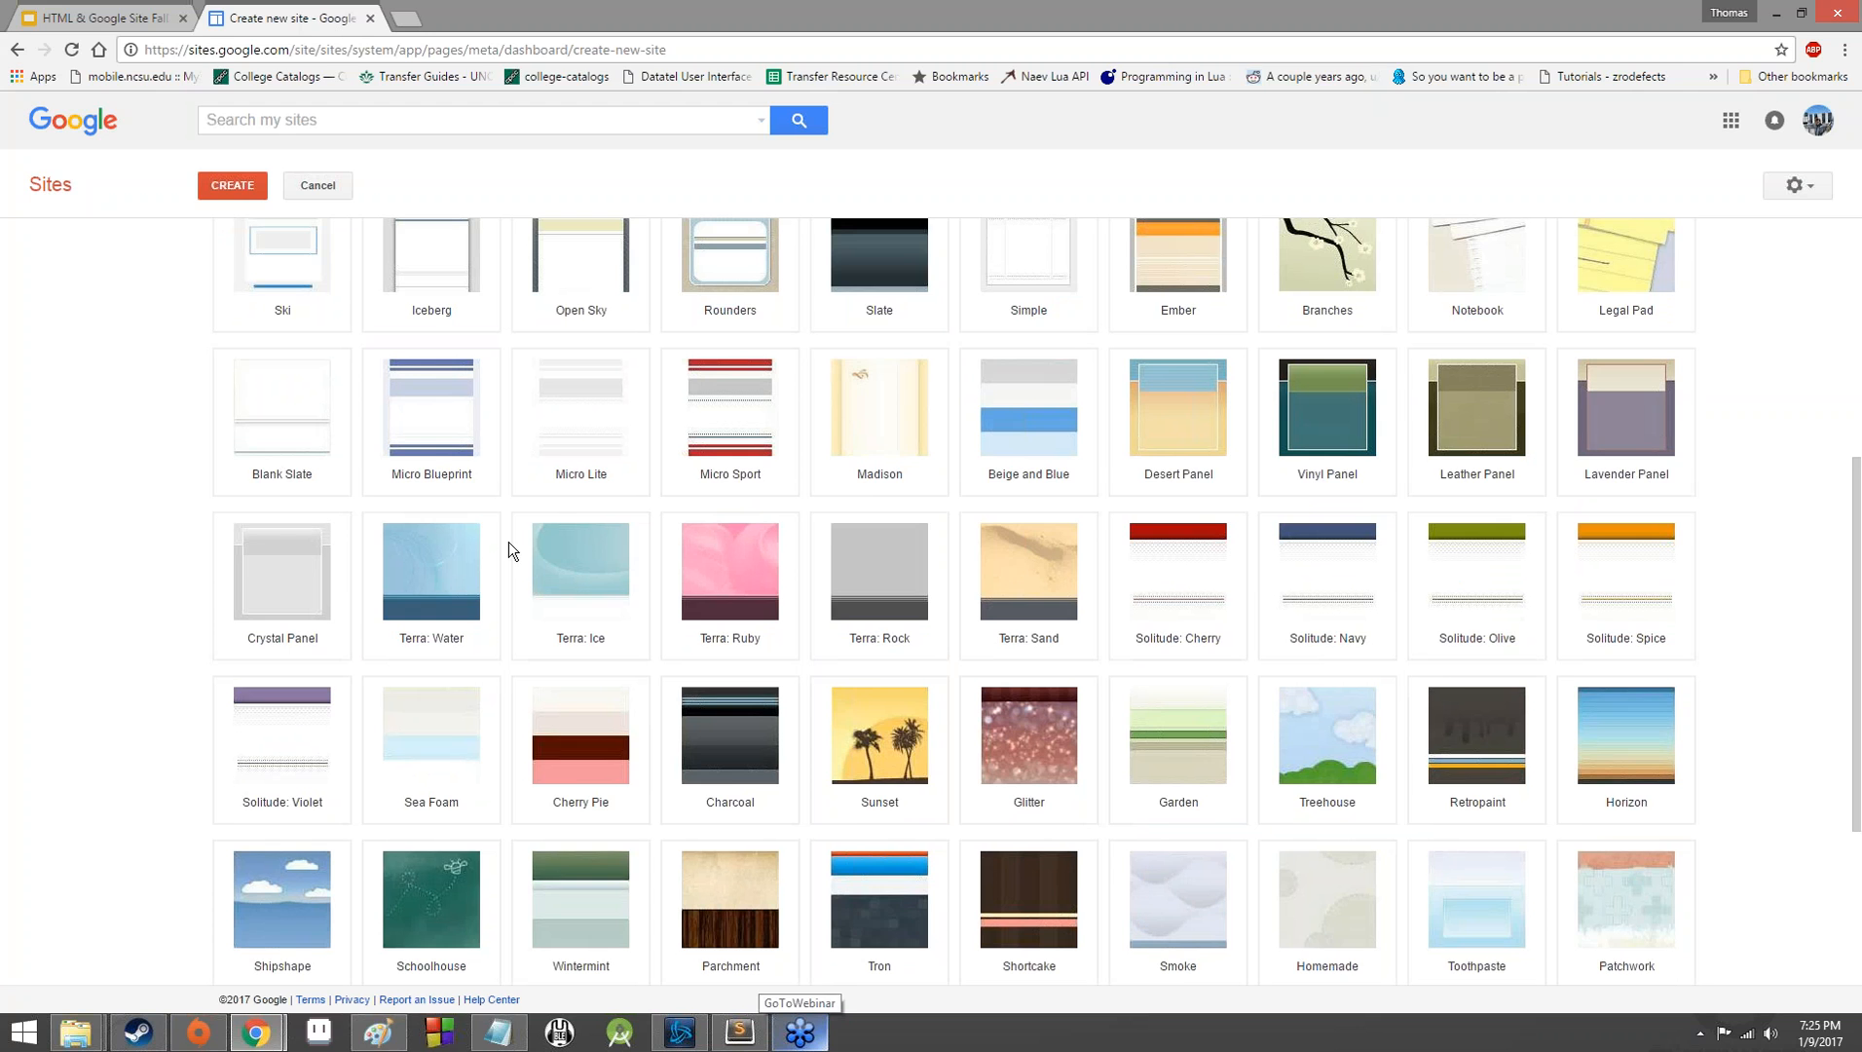
{"action": "scroll", "coordinate": [507, 541], "scroll_direction": "up", "scroll_amount": 3}
{"action": "left_click", "coordinate": [243, 465]}
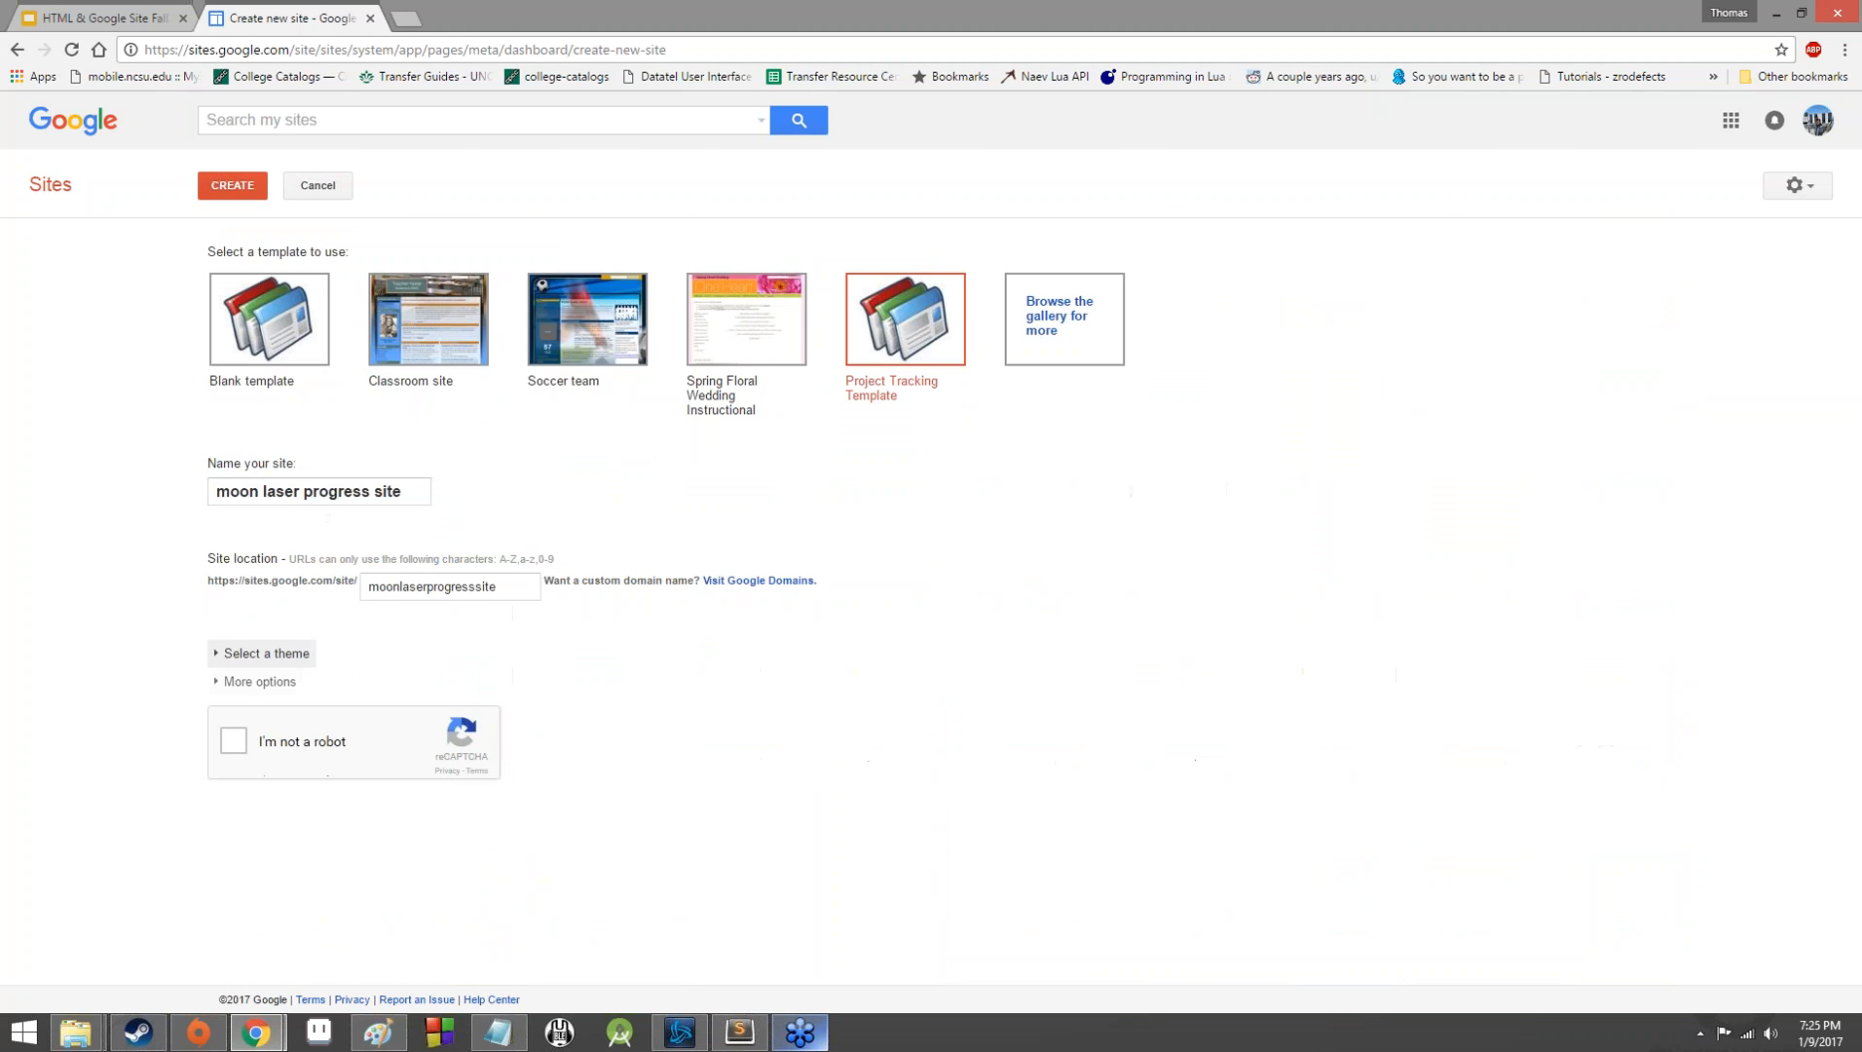
{"action": "left_click", "coordinate": [259, 680]}
{"action": "left_click", "coordinate": [437, 759]}
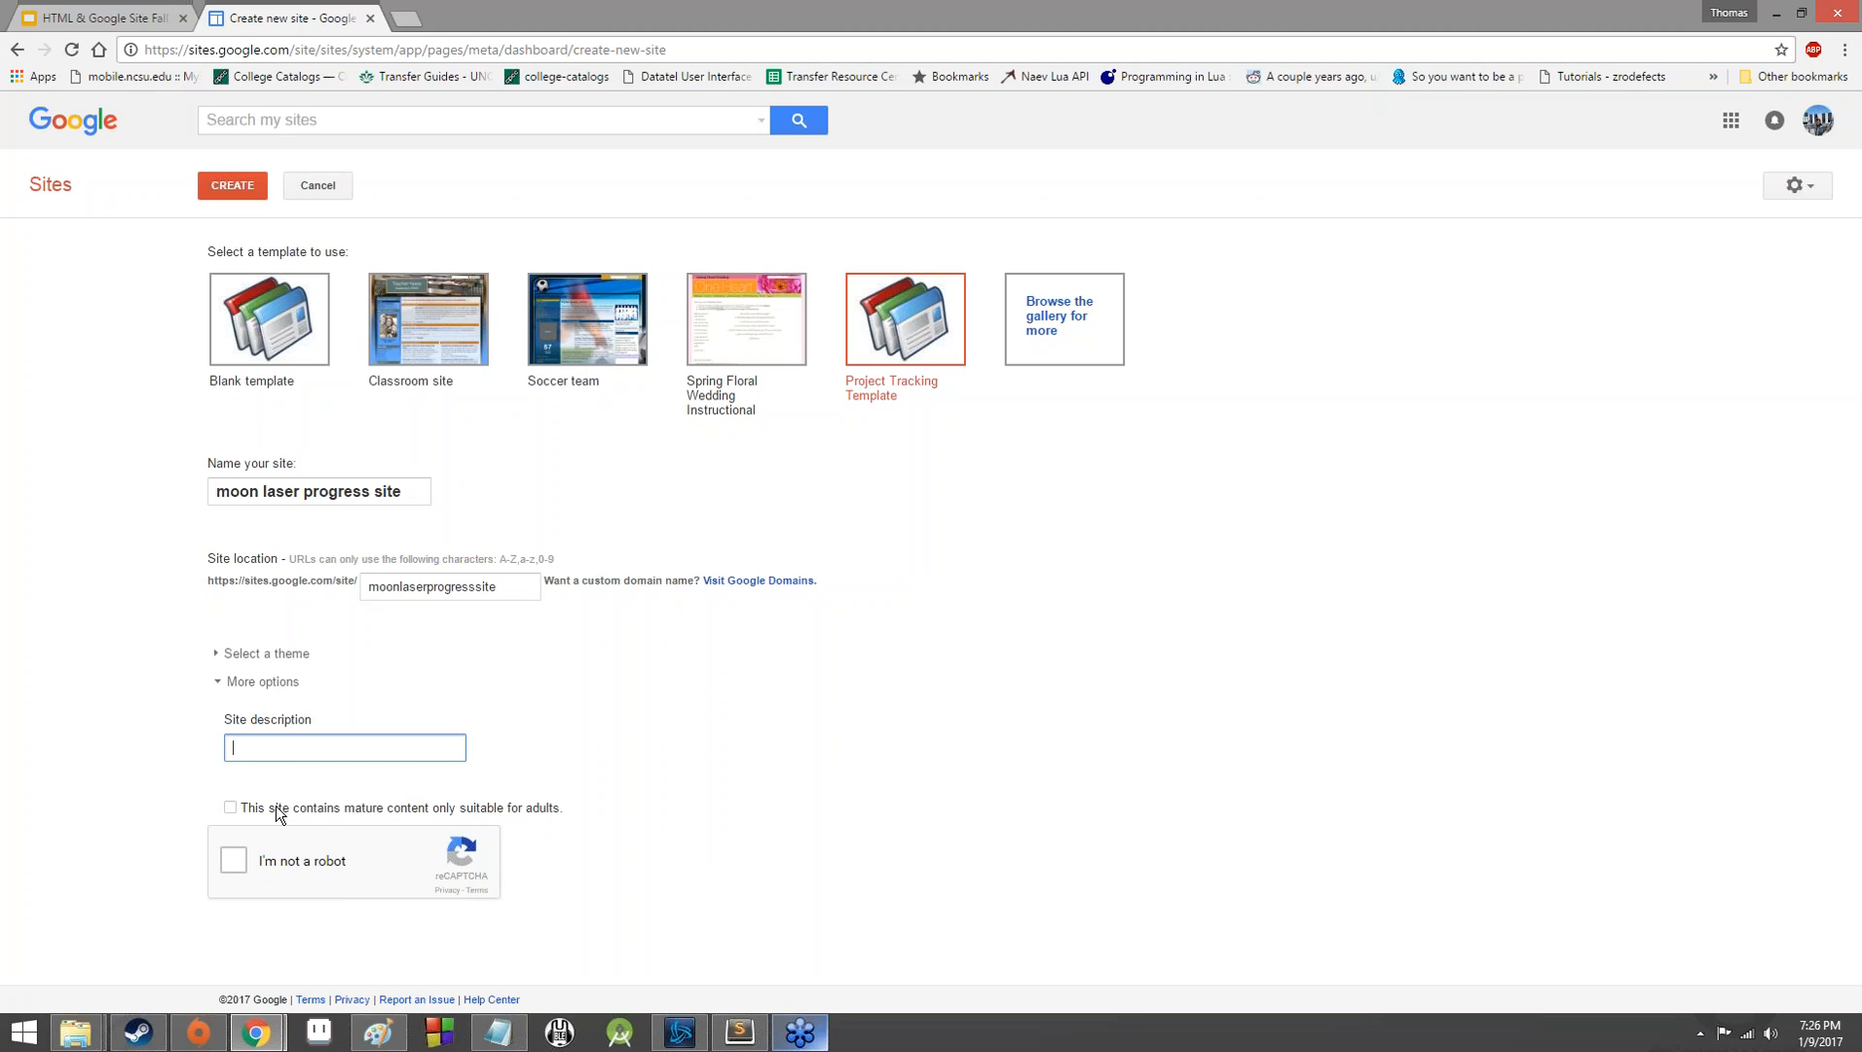
{"action": "left_click", "coordinate": [229, 690]}
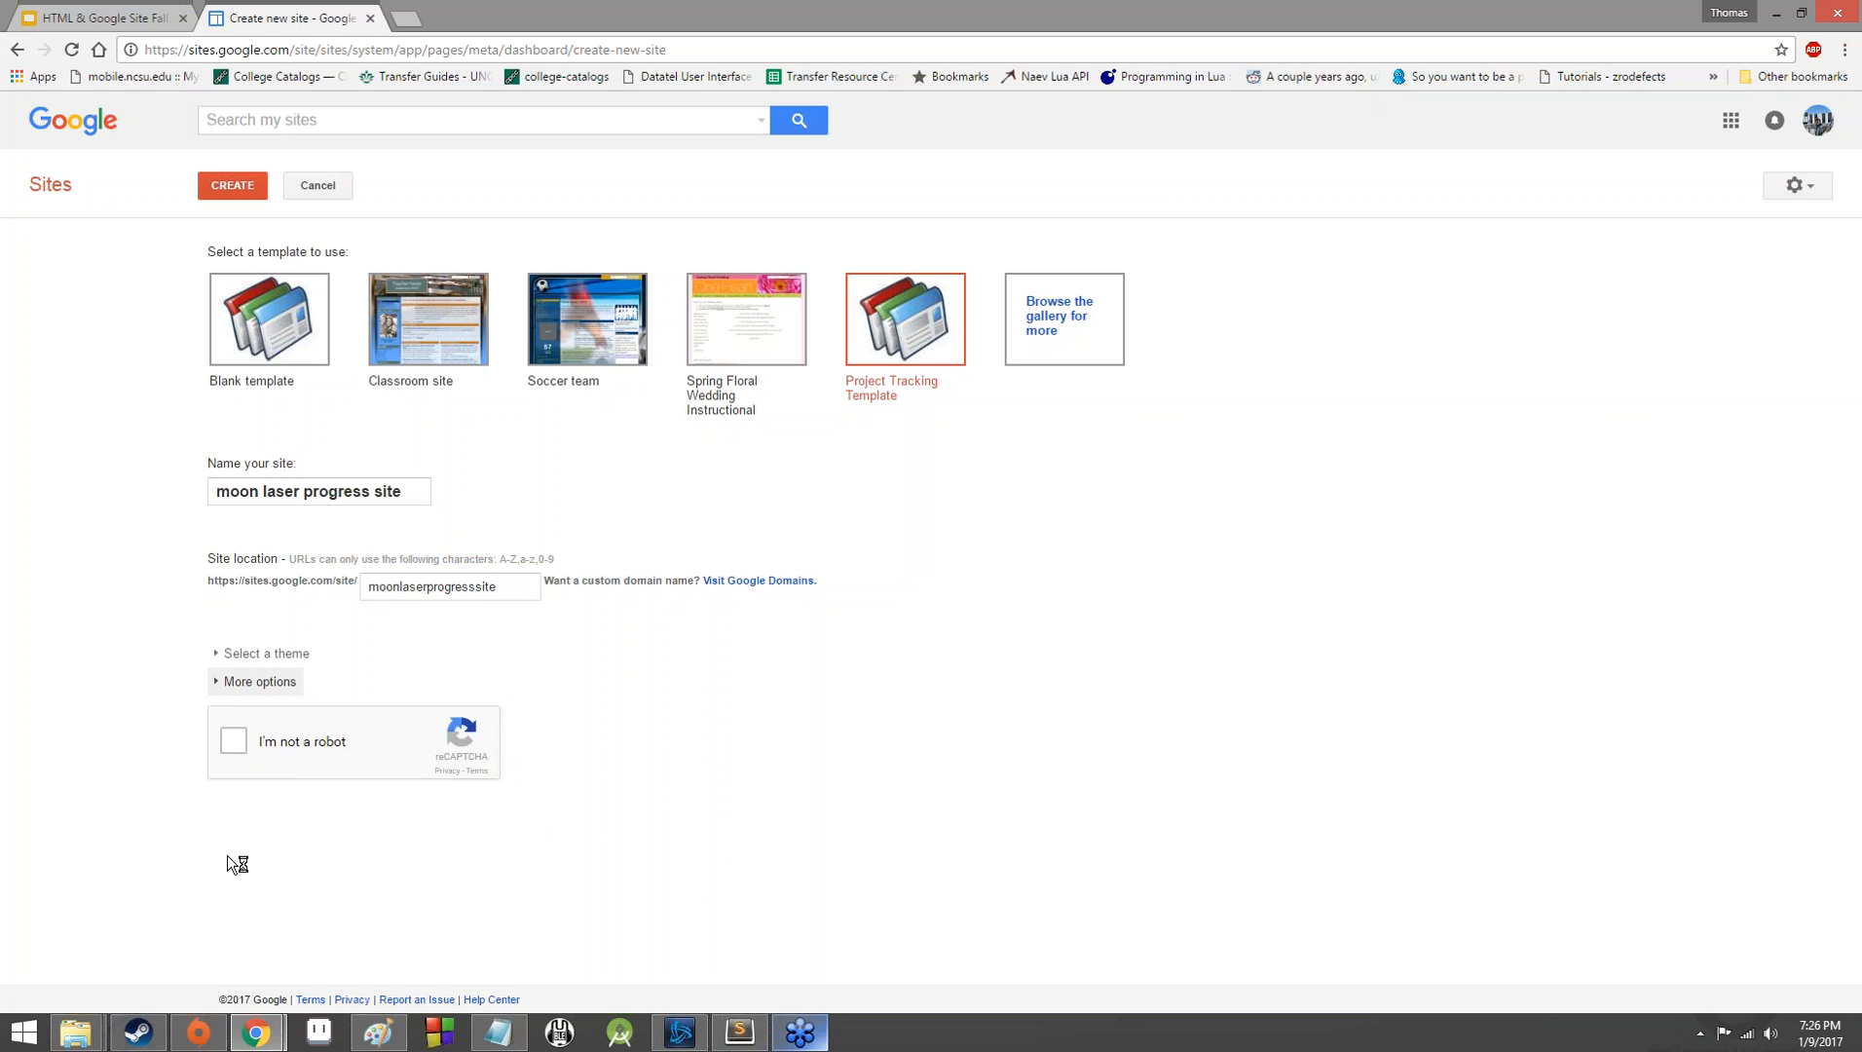
Complete the robot check and create the site.
{"action": "left_click", "coordinate": [234, 738]}
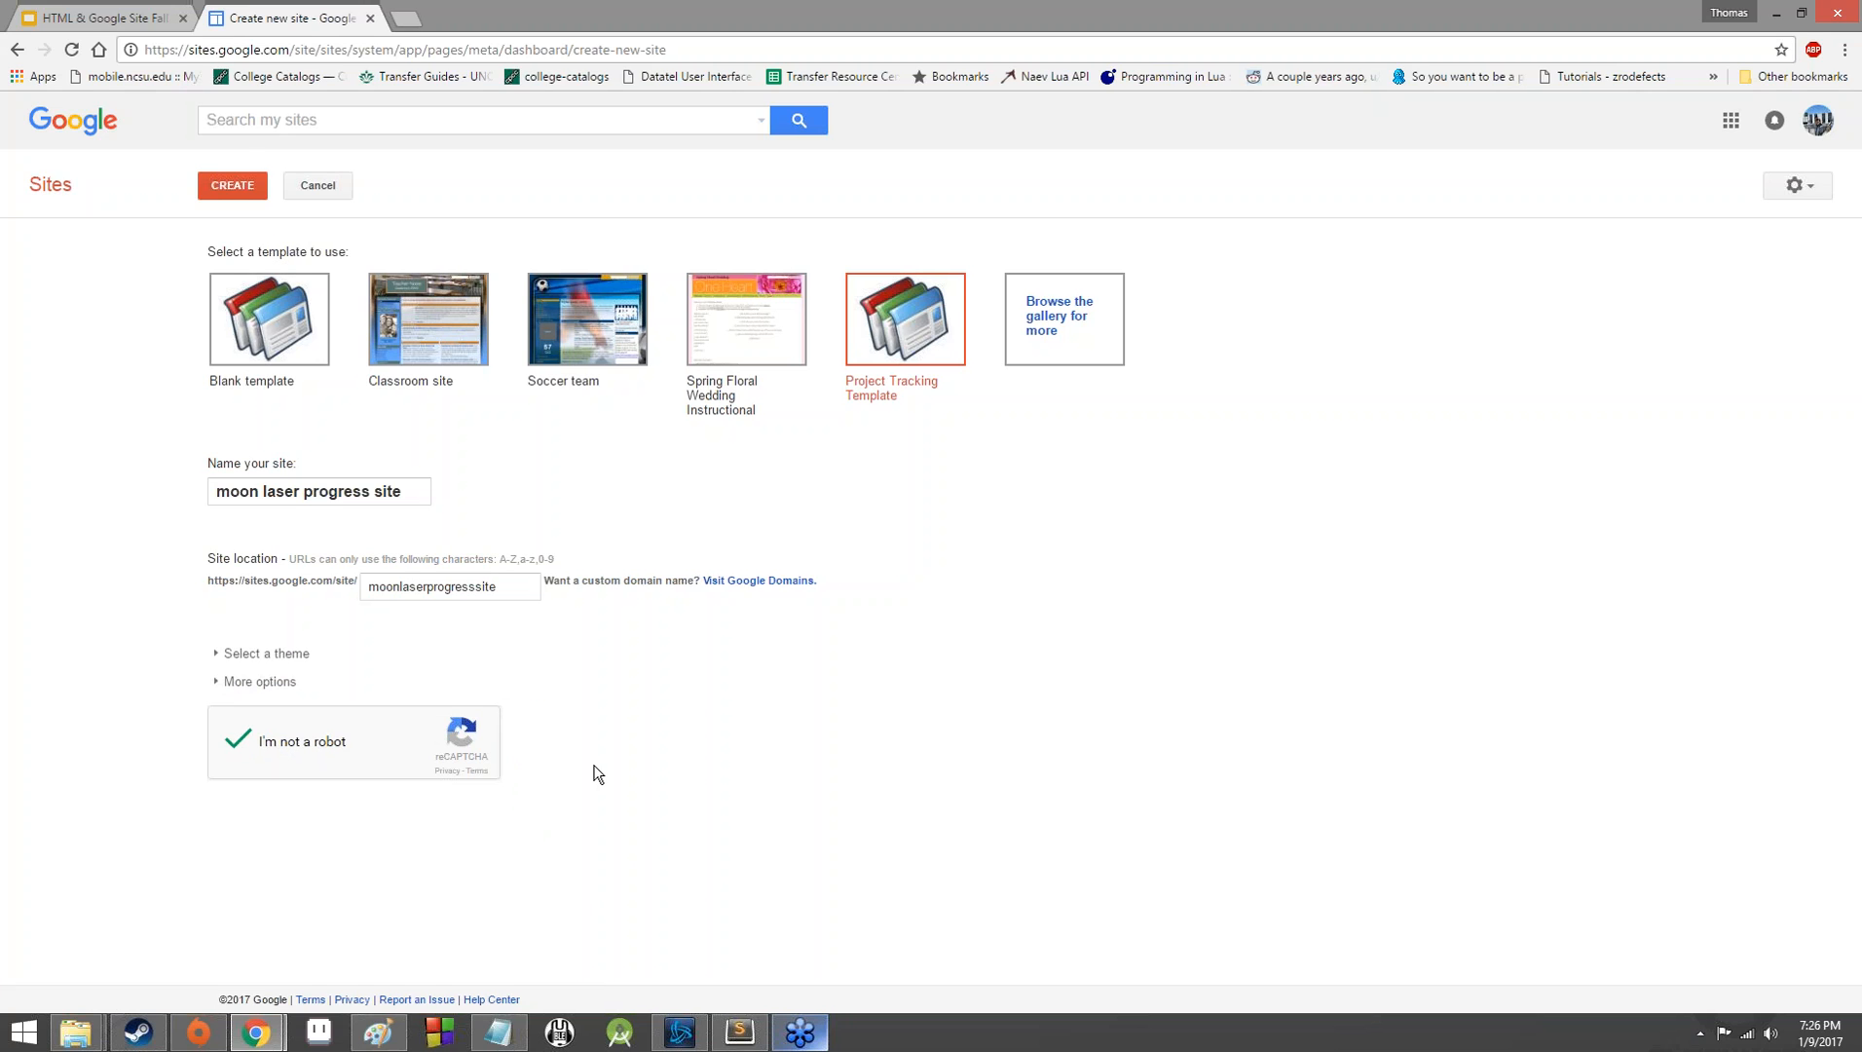
{"action": "left_click", "coordinate": [230, 194]}
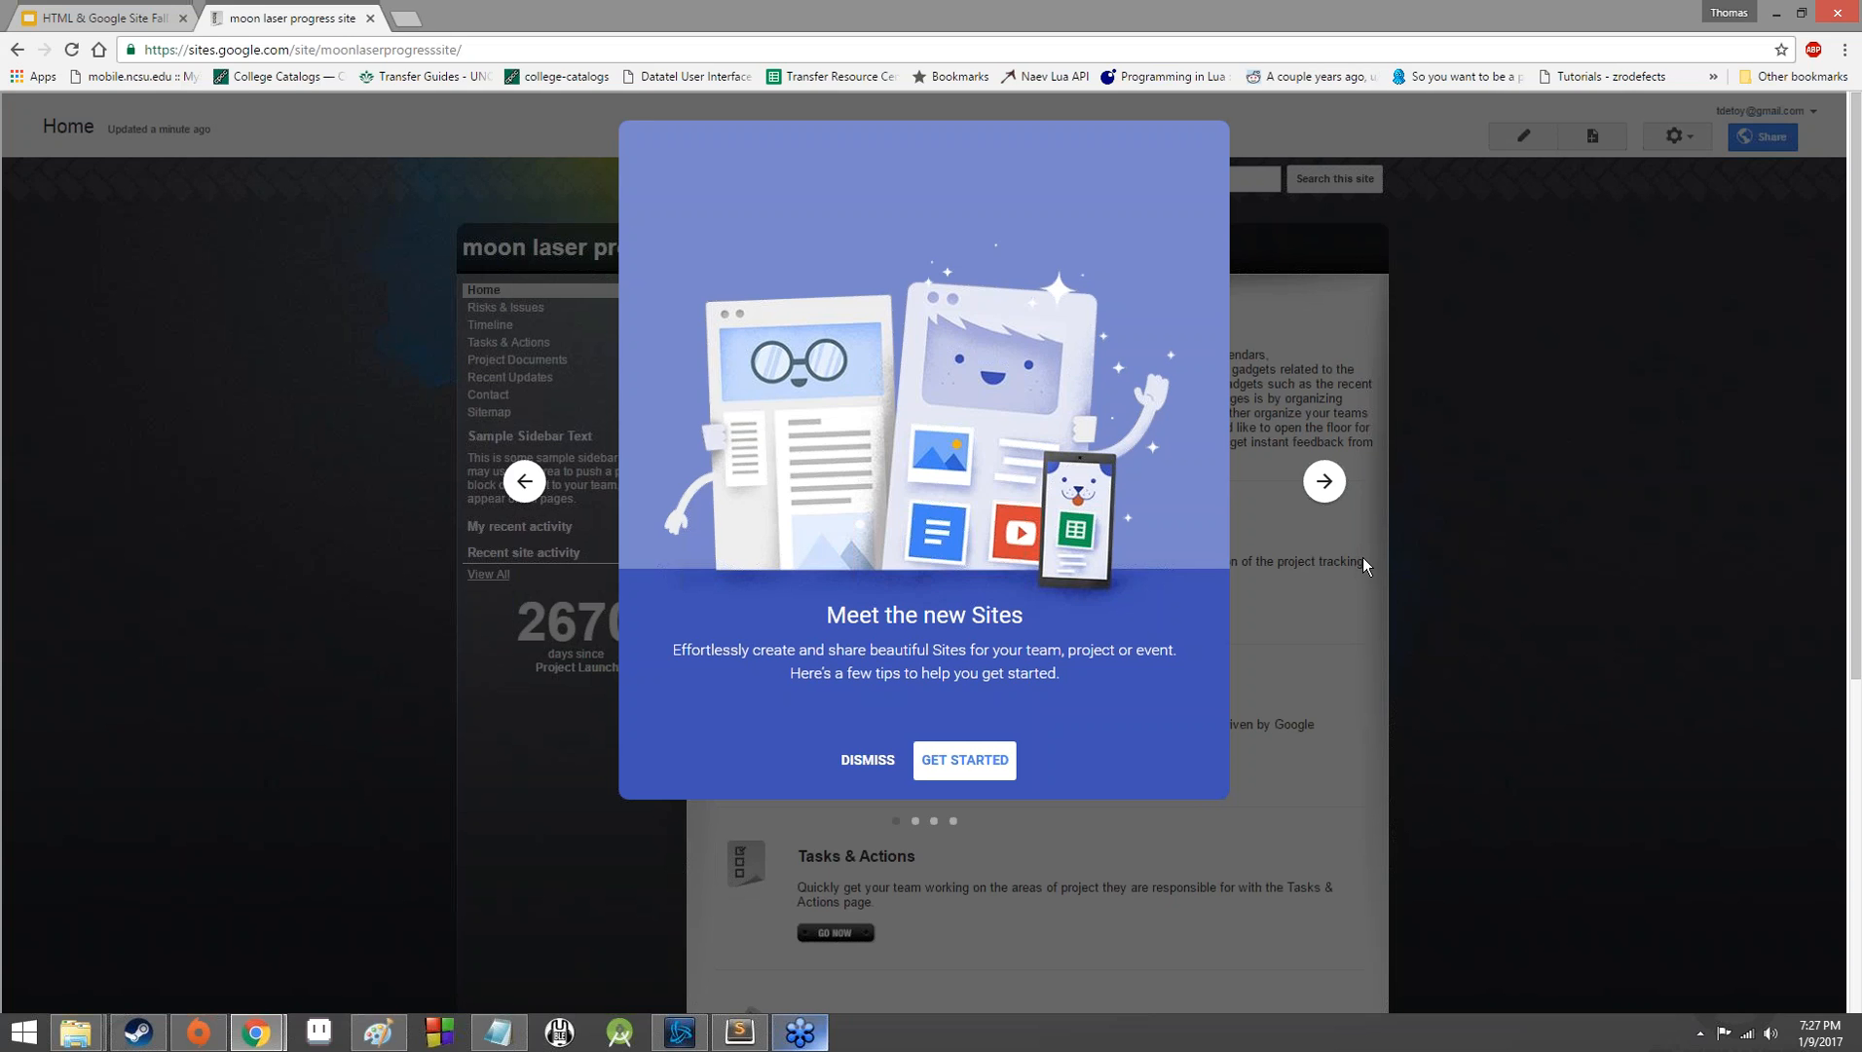
Read through the new Sites introduction, open its Get Started page, and return to the created site.
{"action": "left_click", "coordinate": [1323, 487]}
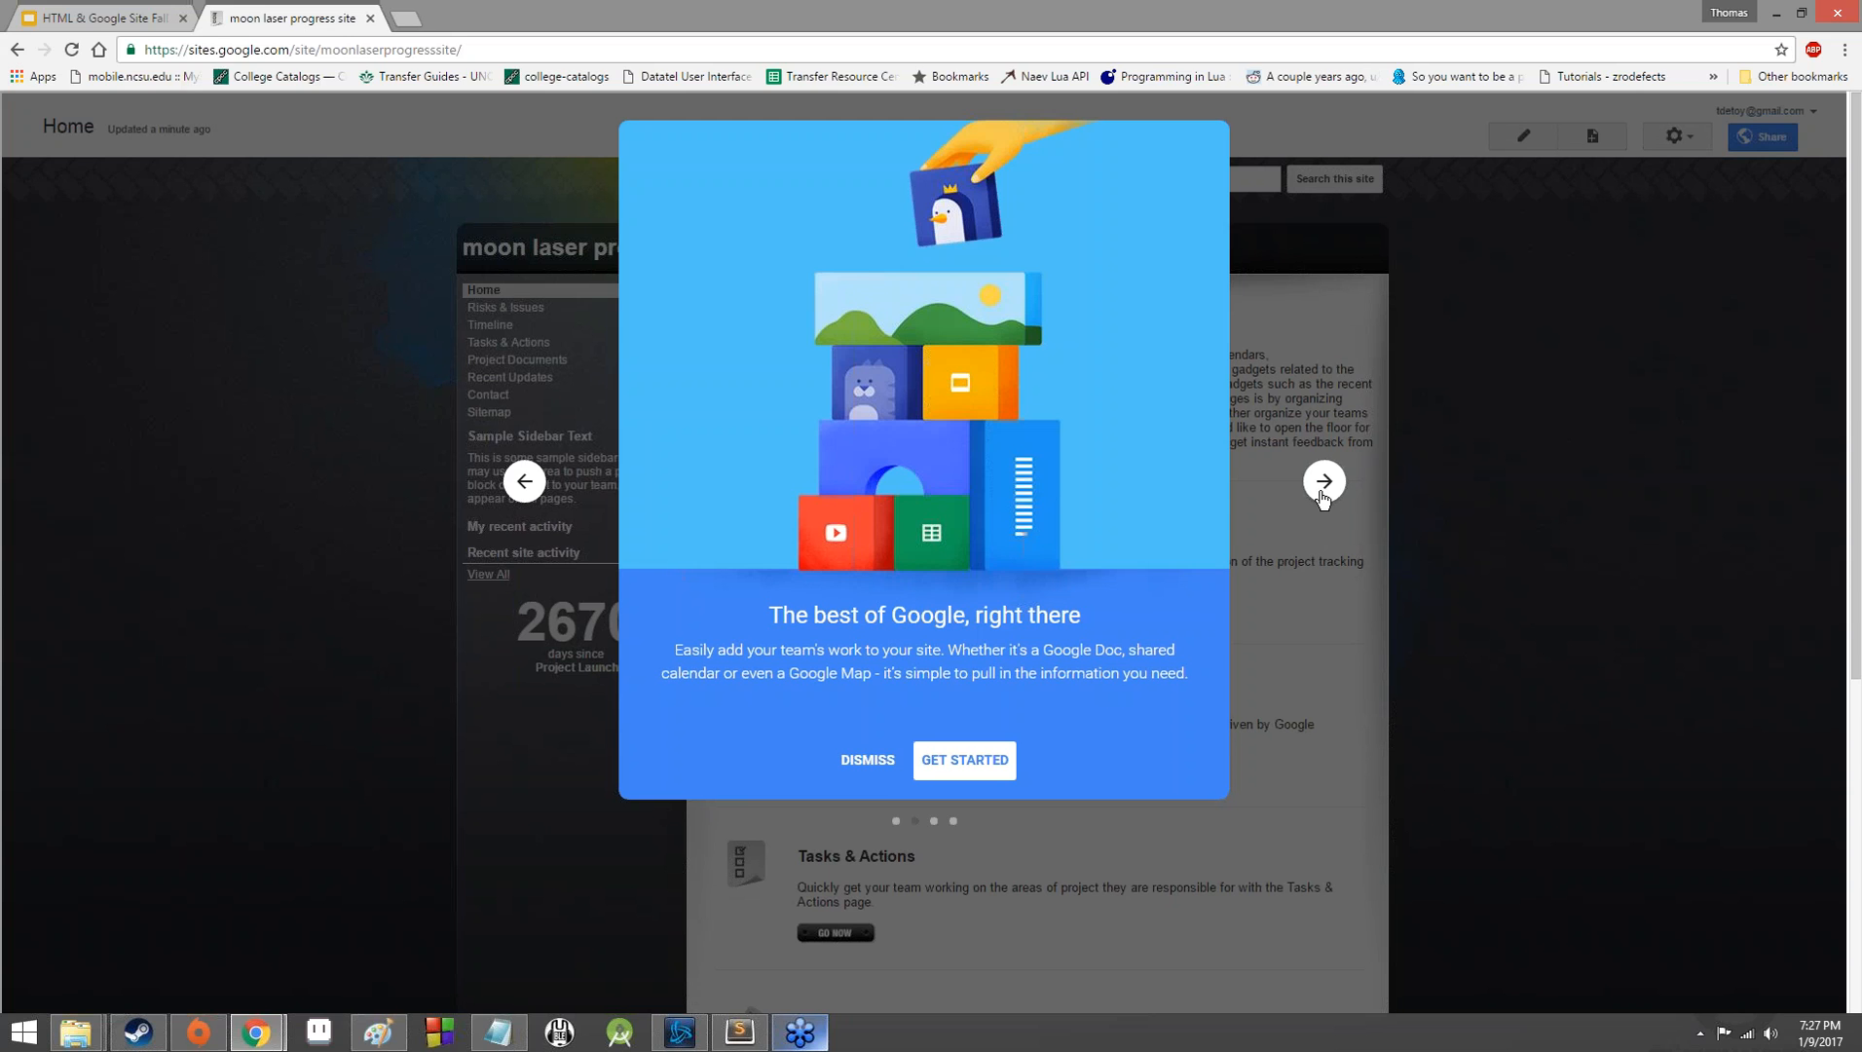
{"action": "left_click", "coordinate": [1319, 493]}
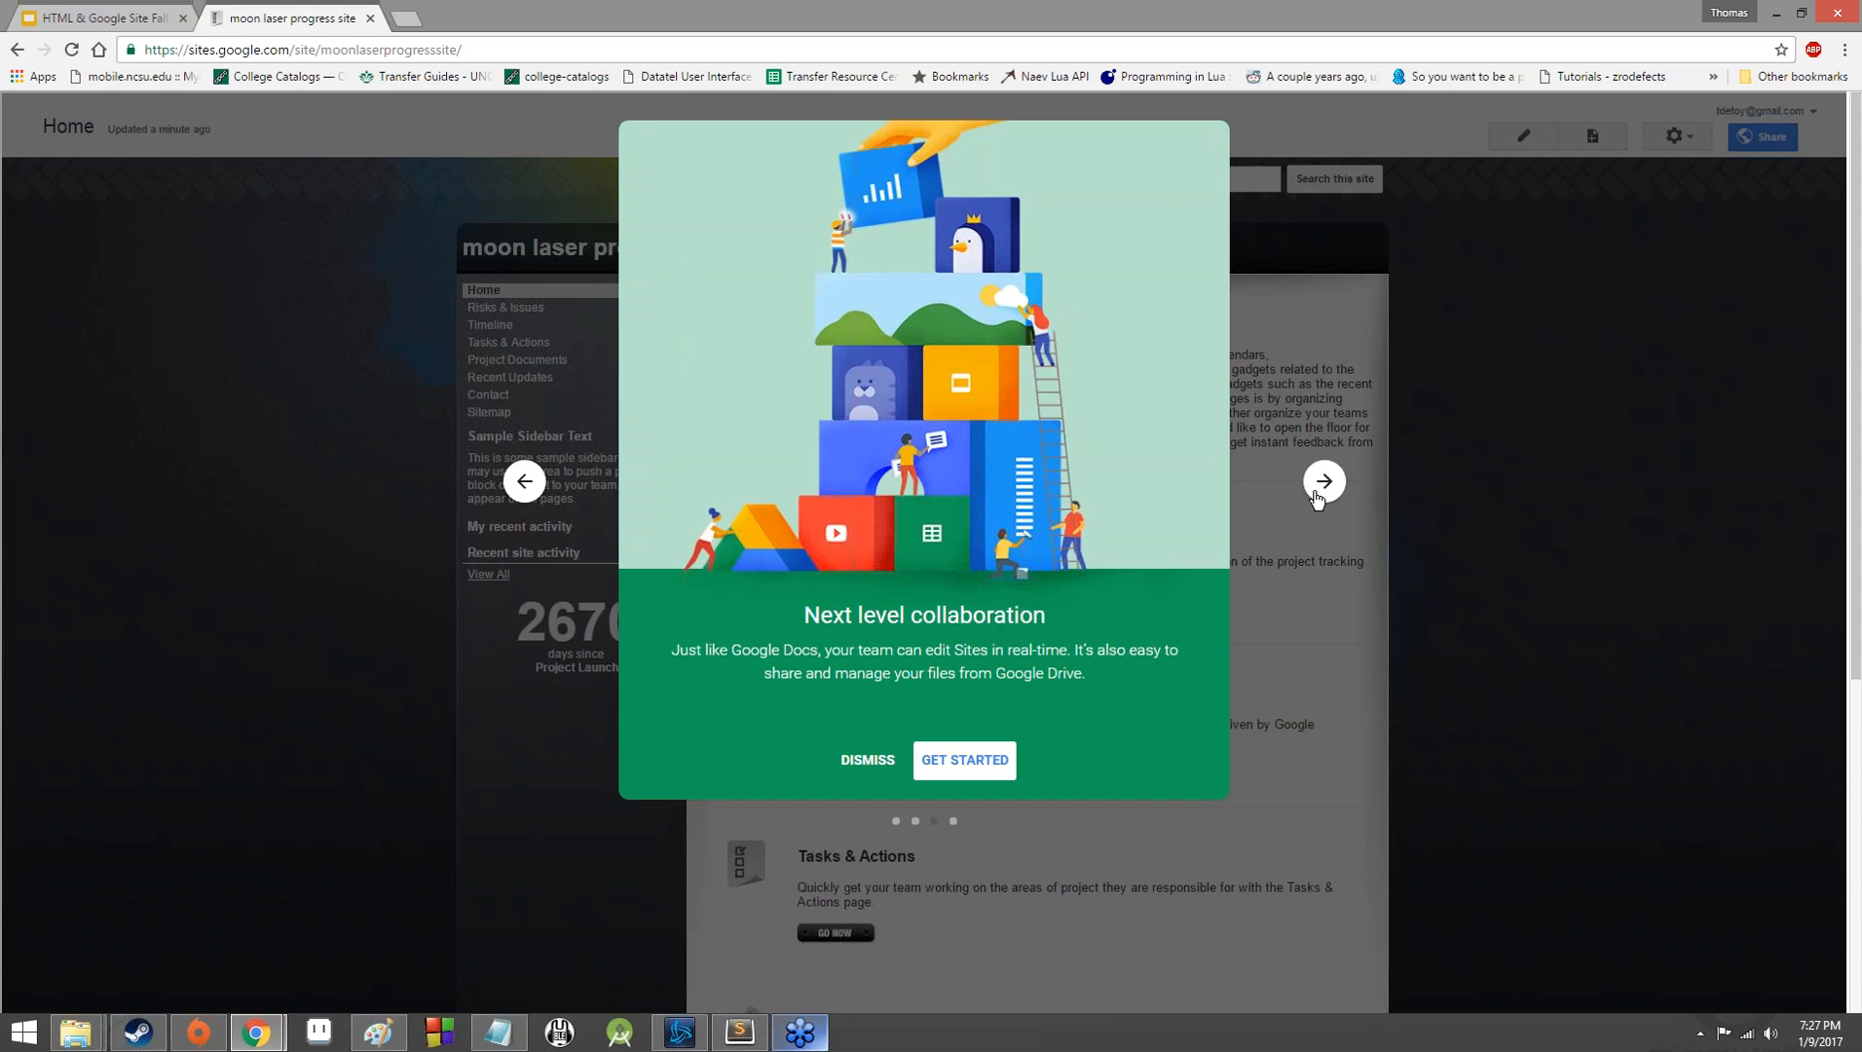
{"action": "left_click", "coordinate": [1317, 496]}
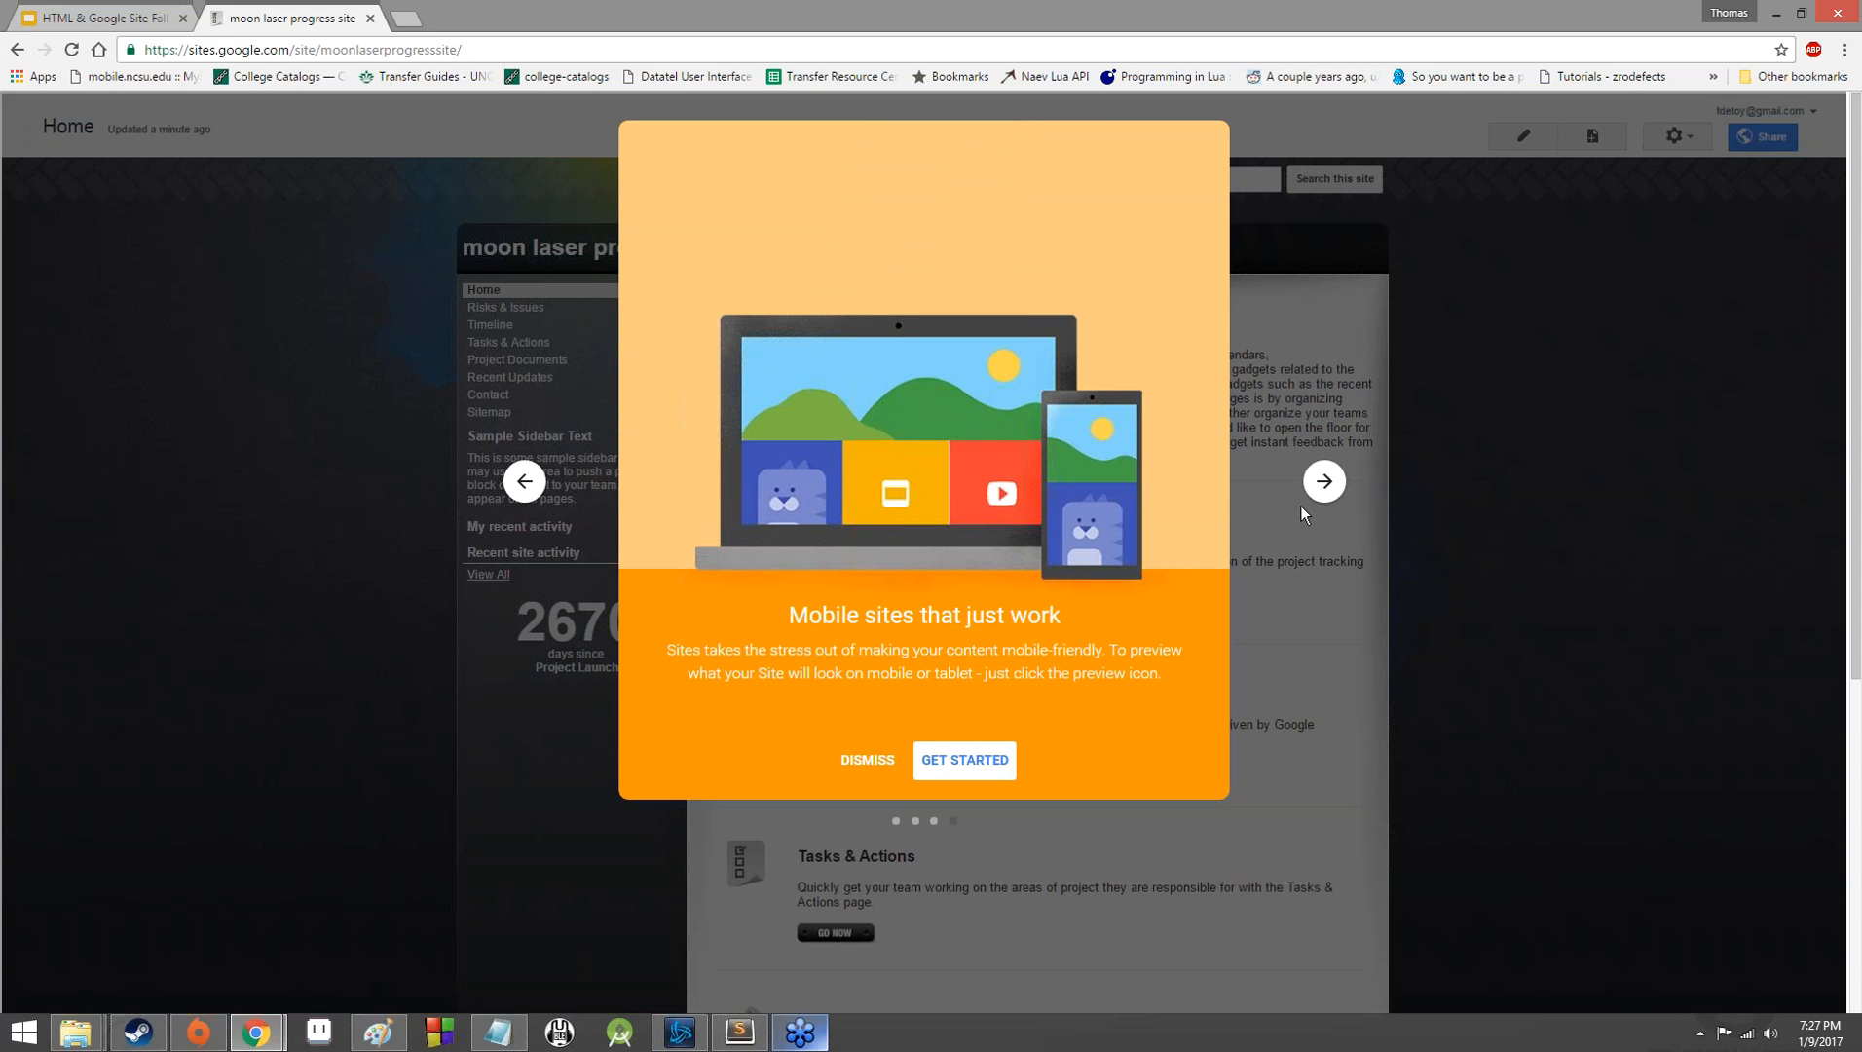
{"action": "left_click", "coordinate": [990, 769]}
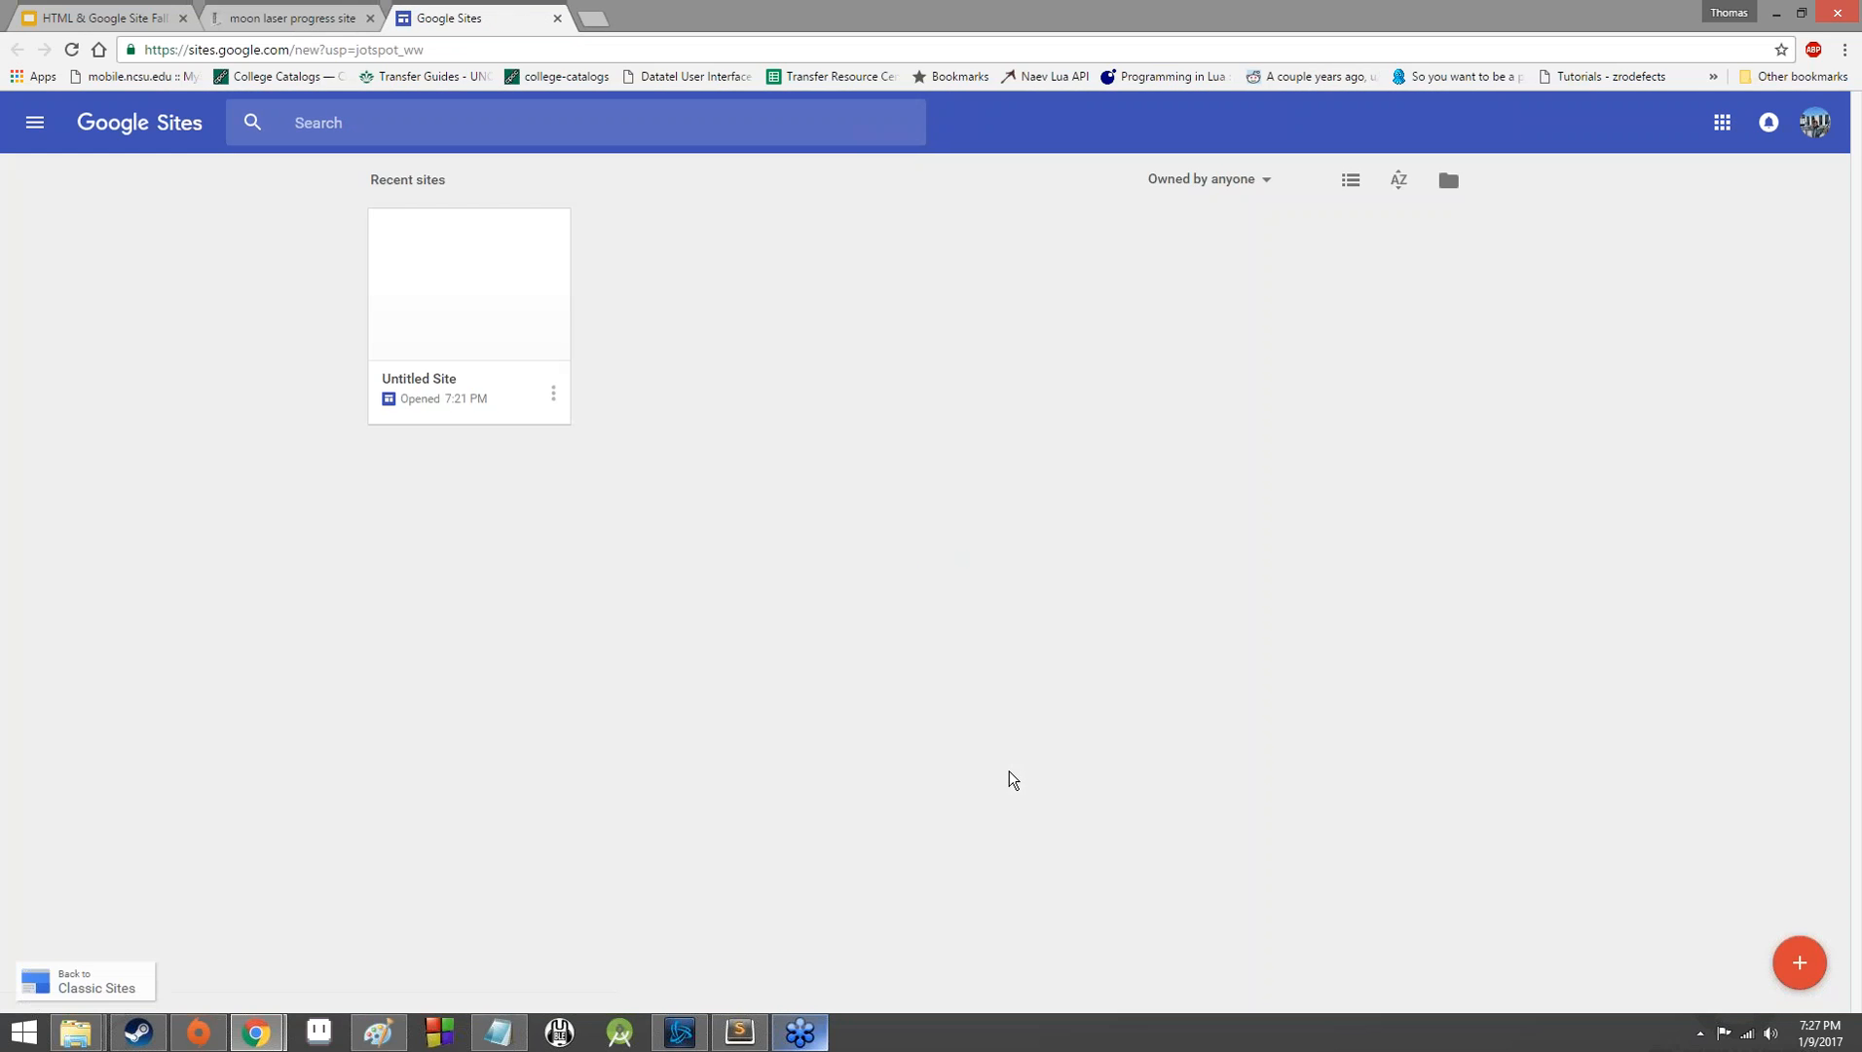
{"action": "left_click", "coordinate": [557, 18]}
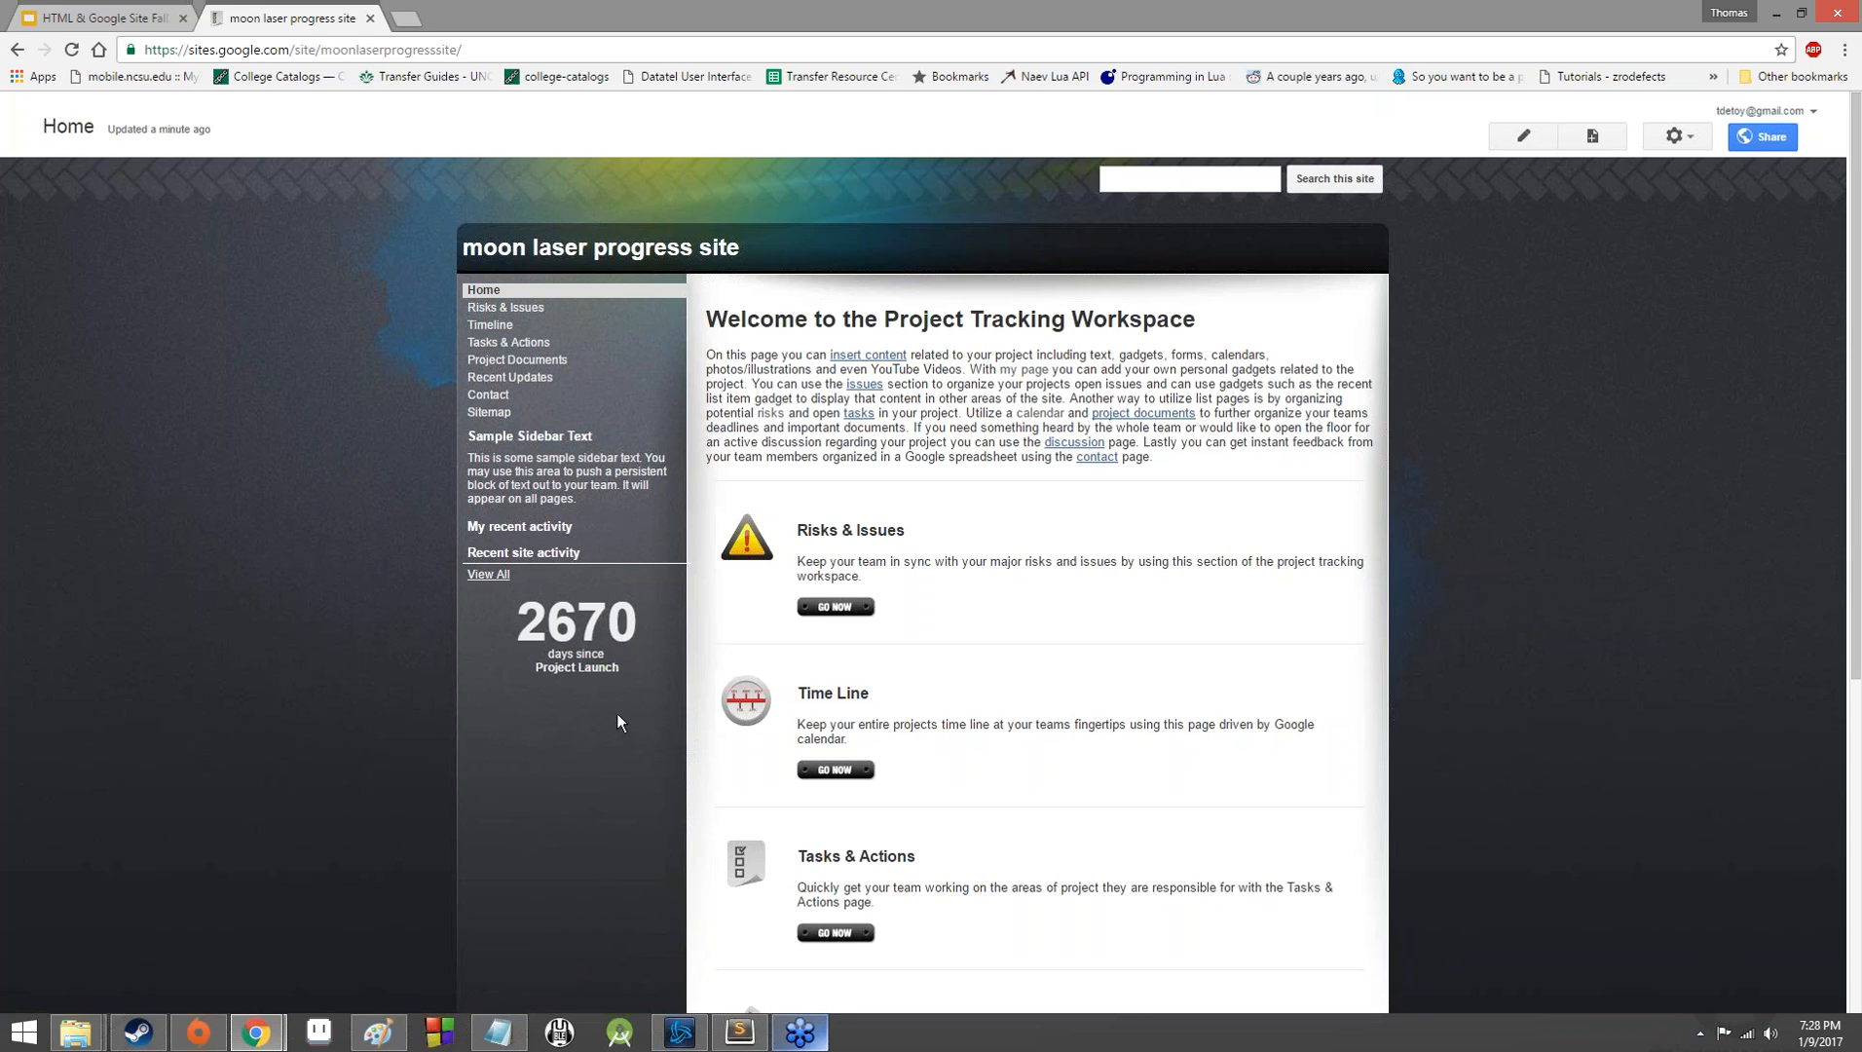
Examine the created site's Home page from the welcome text down to the Contact section.
{"action": "scroll", "coordinate": [616, 721], "scroll_direction": "down", "scroll_amount": 5}
{"action": "scroll", "coordinate": [616, 722], "scroll_direction": "up", "scroll_amount": 5}
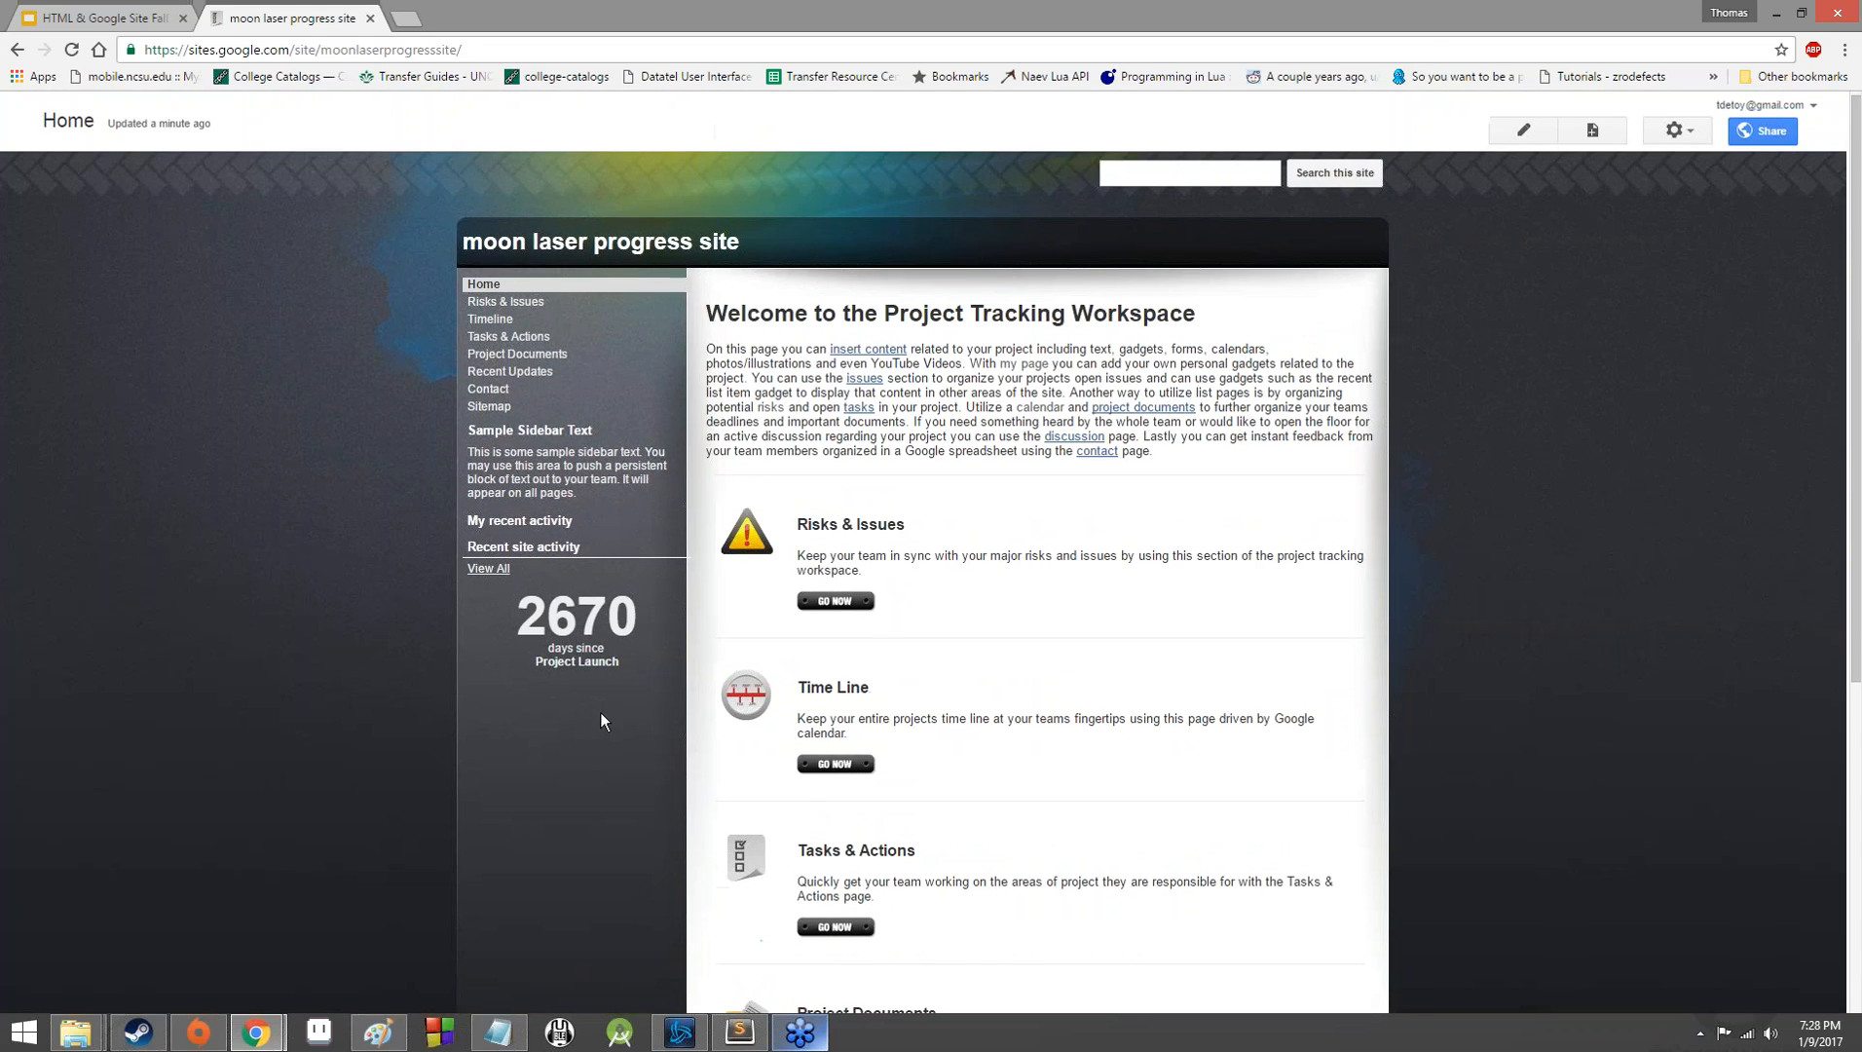
{"action": "scroll", "coordinate": [599, 720], "scroll_direction": "down", "scroll_amount": 5}
{"action": "scroll", "coordinate": [598, 726], "scroll_direction": "up", "scroll_amount": 5}
{"action": "scroll", "coordinate": [582, 730], "scroll_direction": "down", "scroll_amount": 5}
{"action": "scroll", "coordinate": [555, 732], "scroll_direction": "up", "scroll_amount": 5}
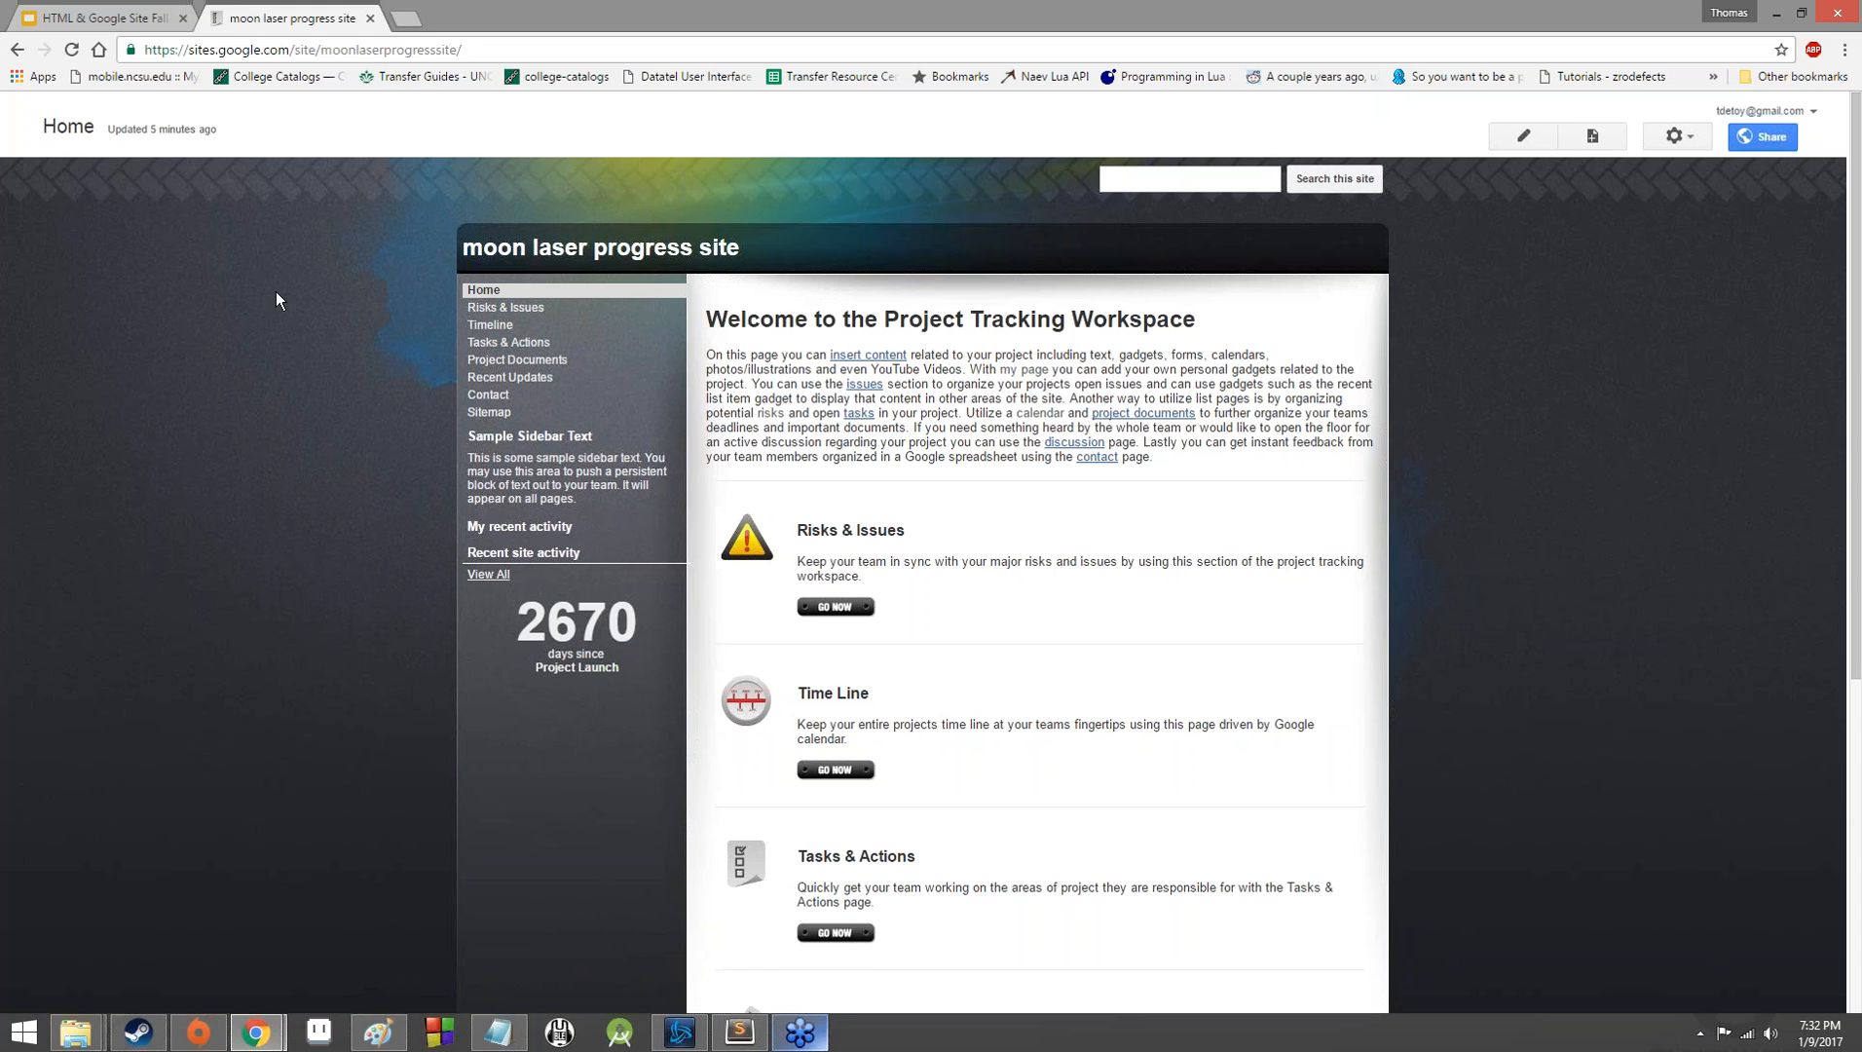
{"action": "scroll", "coordinate": [863, 702], "scroll_direction": "down", "scroll_amount": 5}
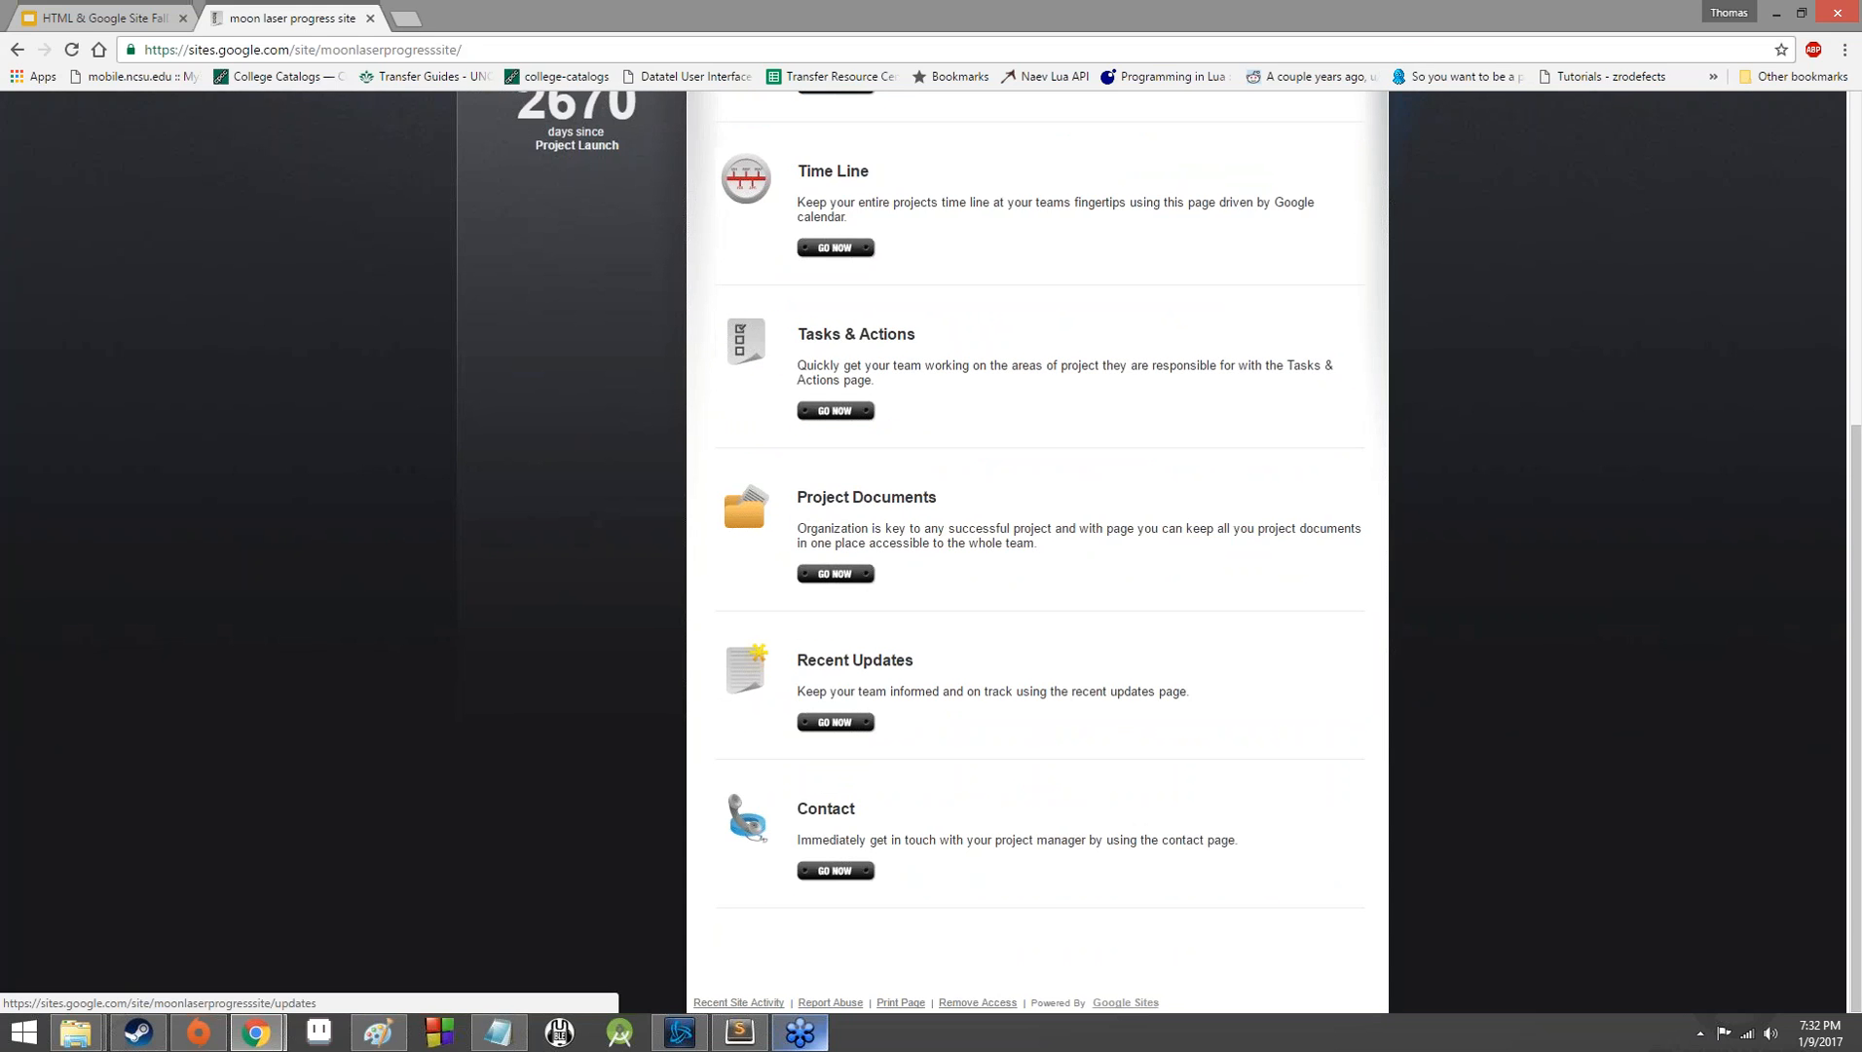
{"action": "scroll", "coordinate": [820, 733], "scroll_direction": "up", "scroll_amount": 6}
{"action": "scroll", "coordinate": [820, 726], "scroll_direction": "down", "scroll_amount": 6}
{"action": "scroll", "coordinate": [820, 733], "scroll_direction": "up", "scroll_amount": 5}
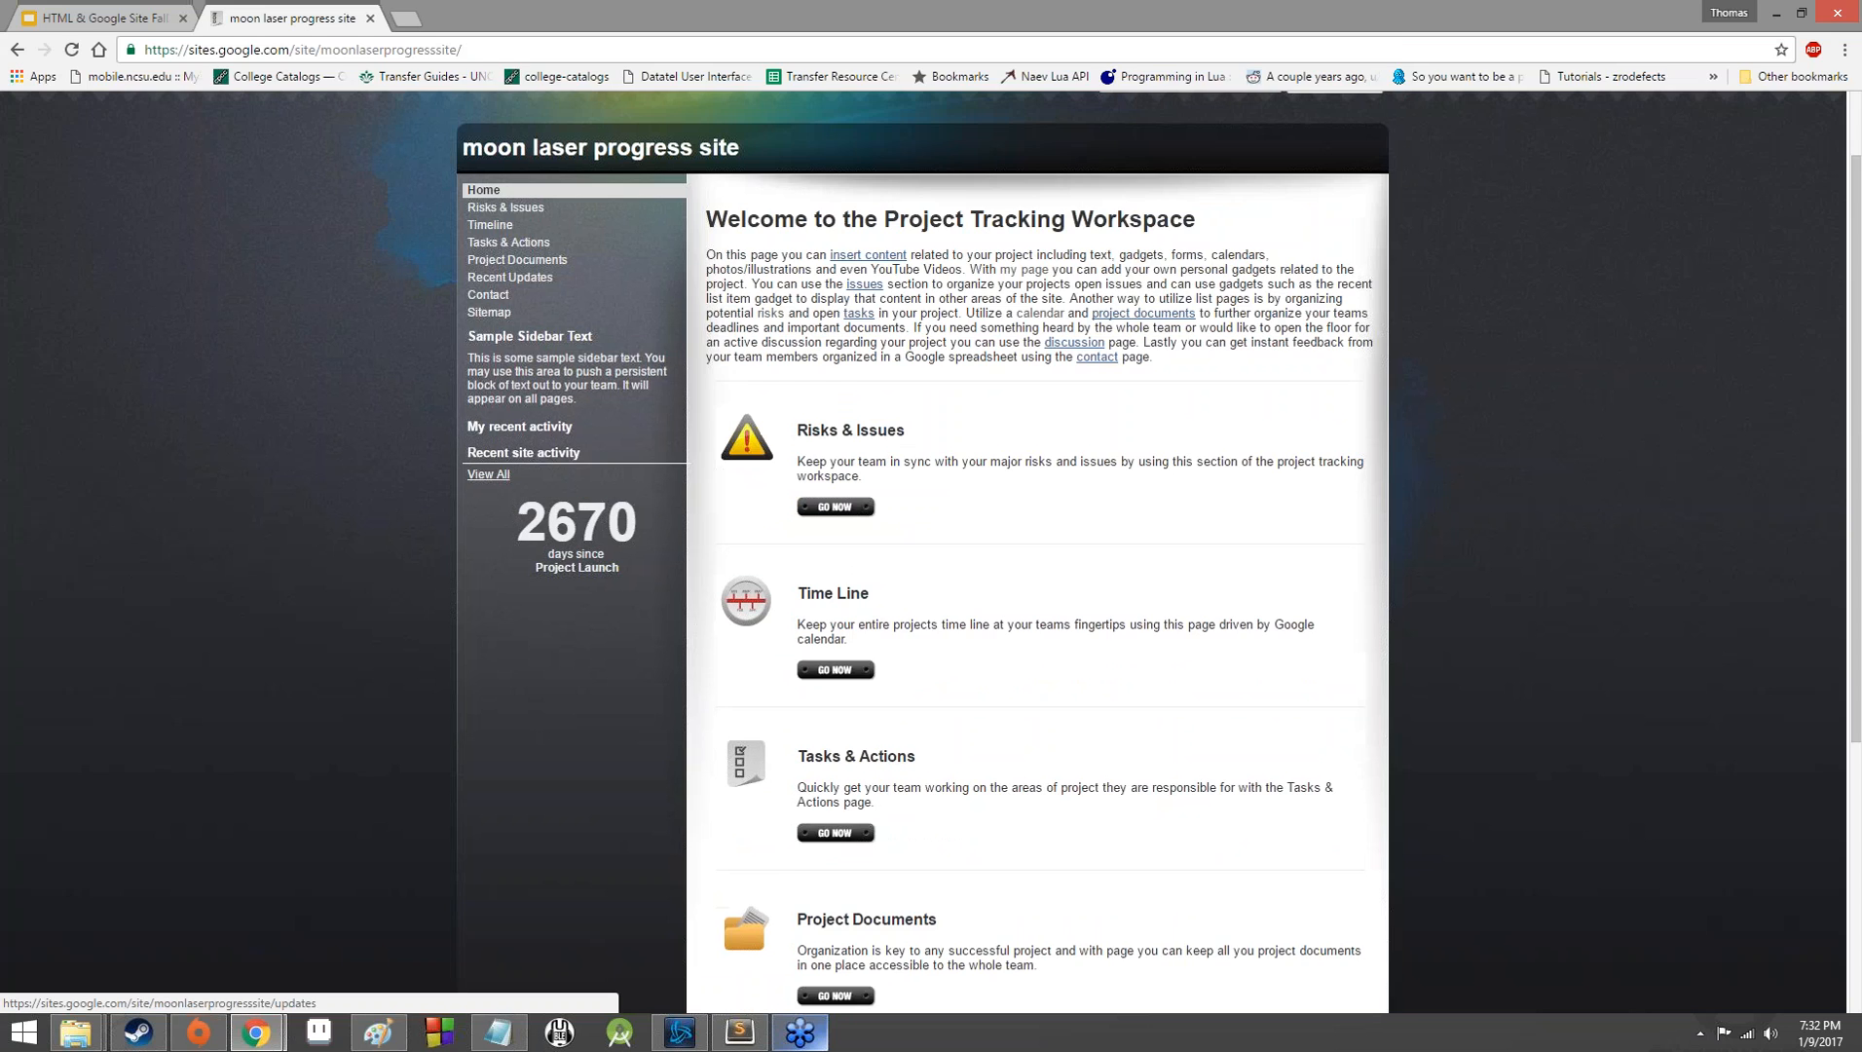
{"action": "scroll", "coordinate": [656, 260], "scroll_direction": "up", "scroll_amount": 1}
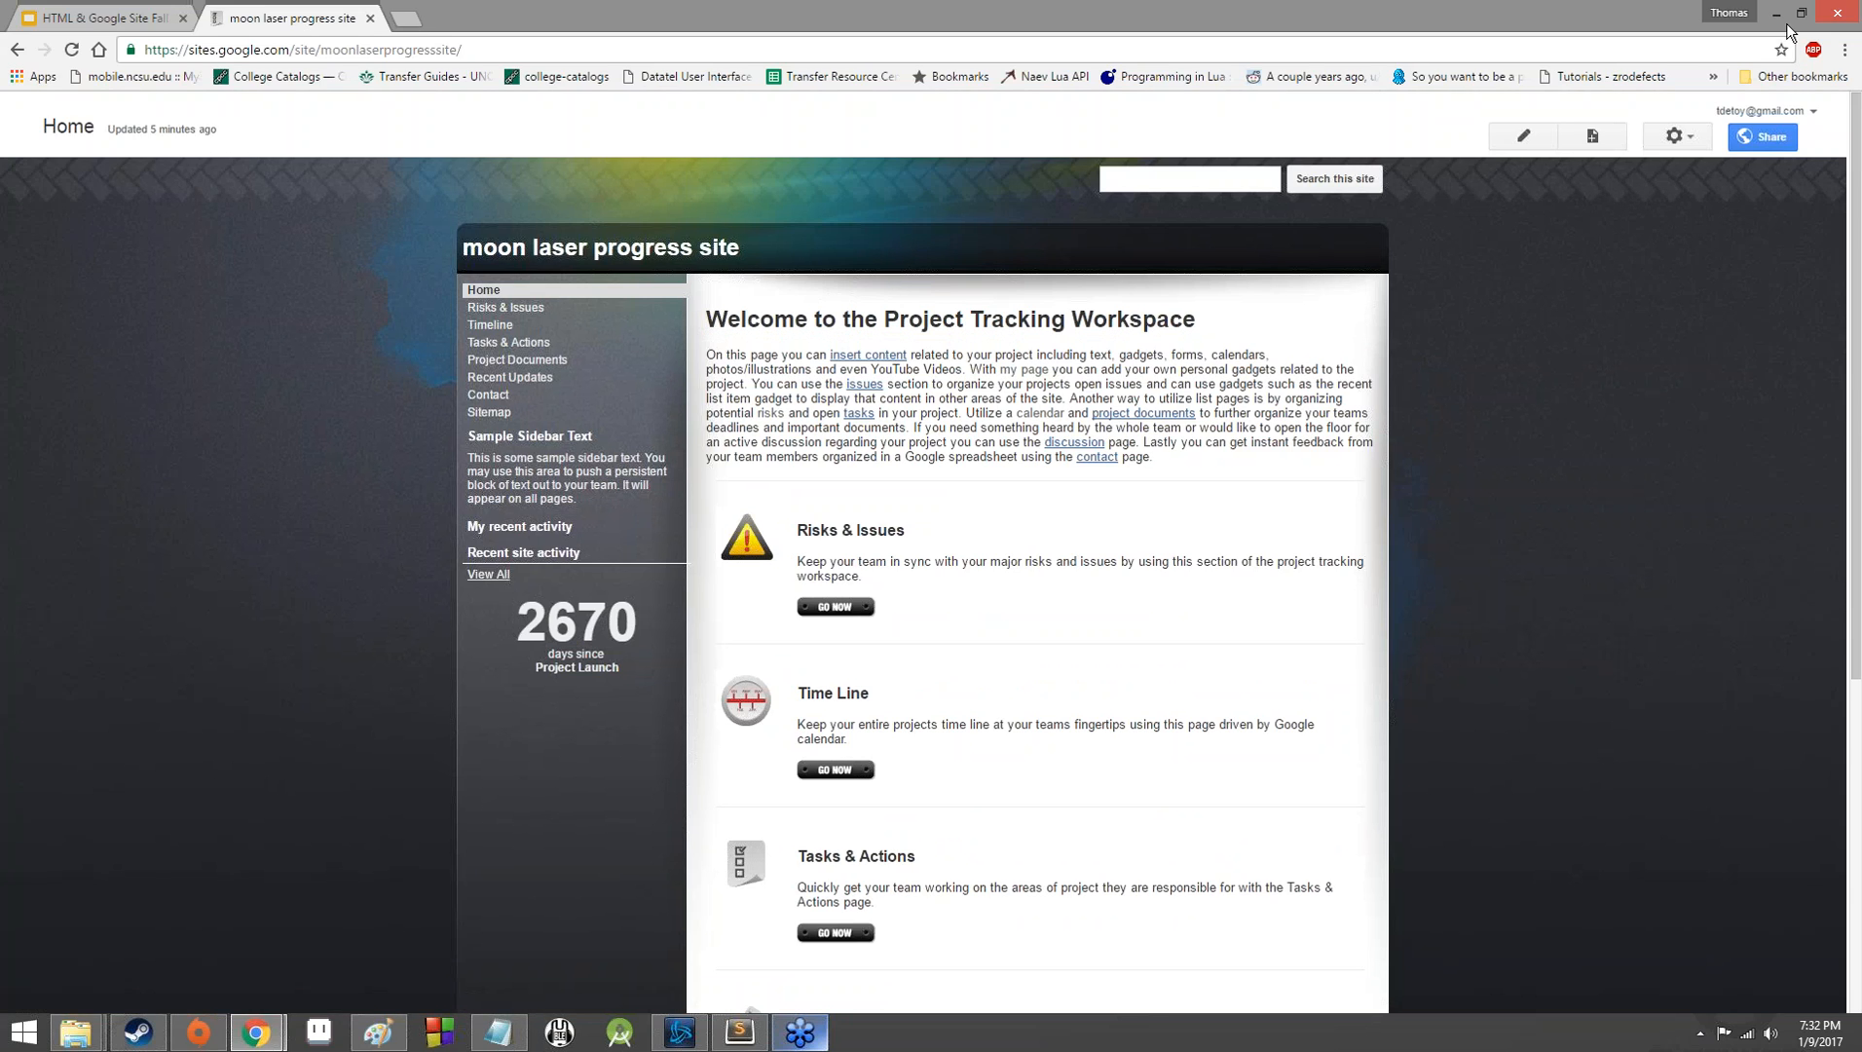
Append to Home's welcome paragraph: "We are building a moon laser because the moon is awesome and lasers are awesome and I really want one billion dollars.".
{"action": "left_click", "coordinate": [1555, 49]}
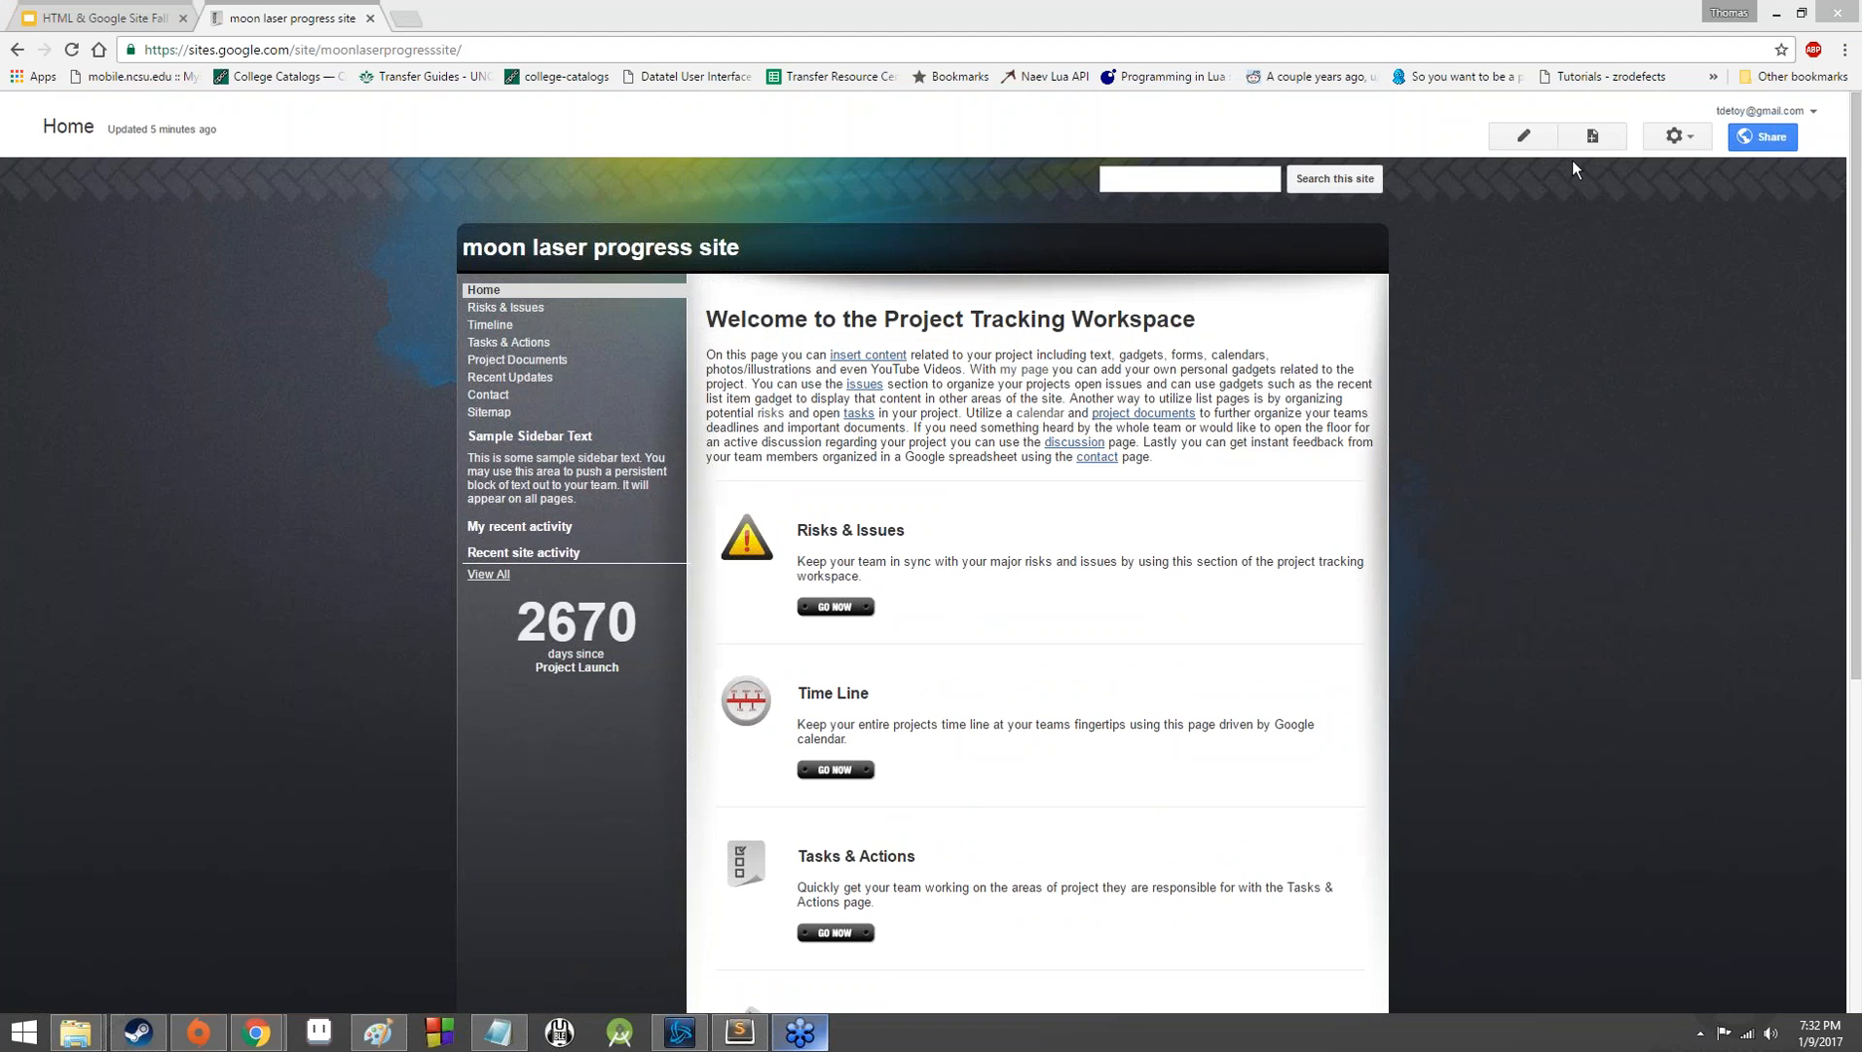
{"action": "left_click", "coordinate": [1538, 137]}
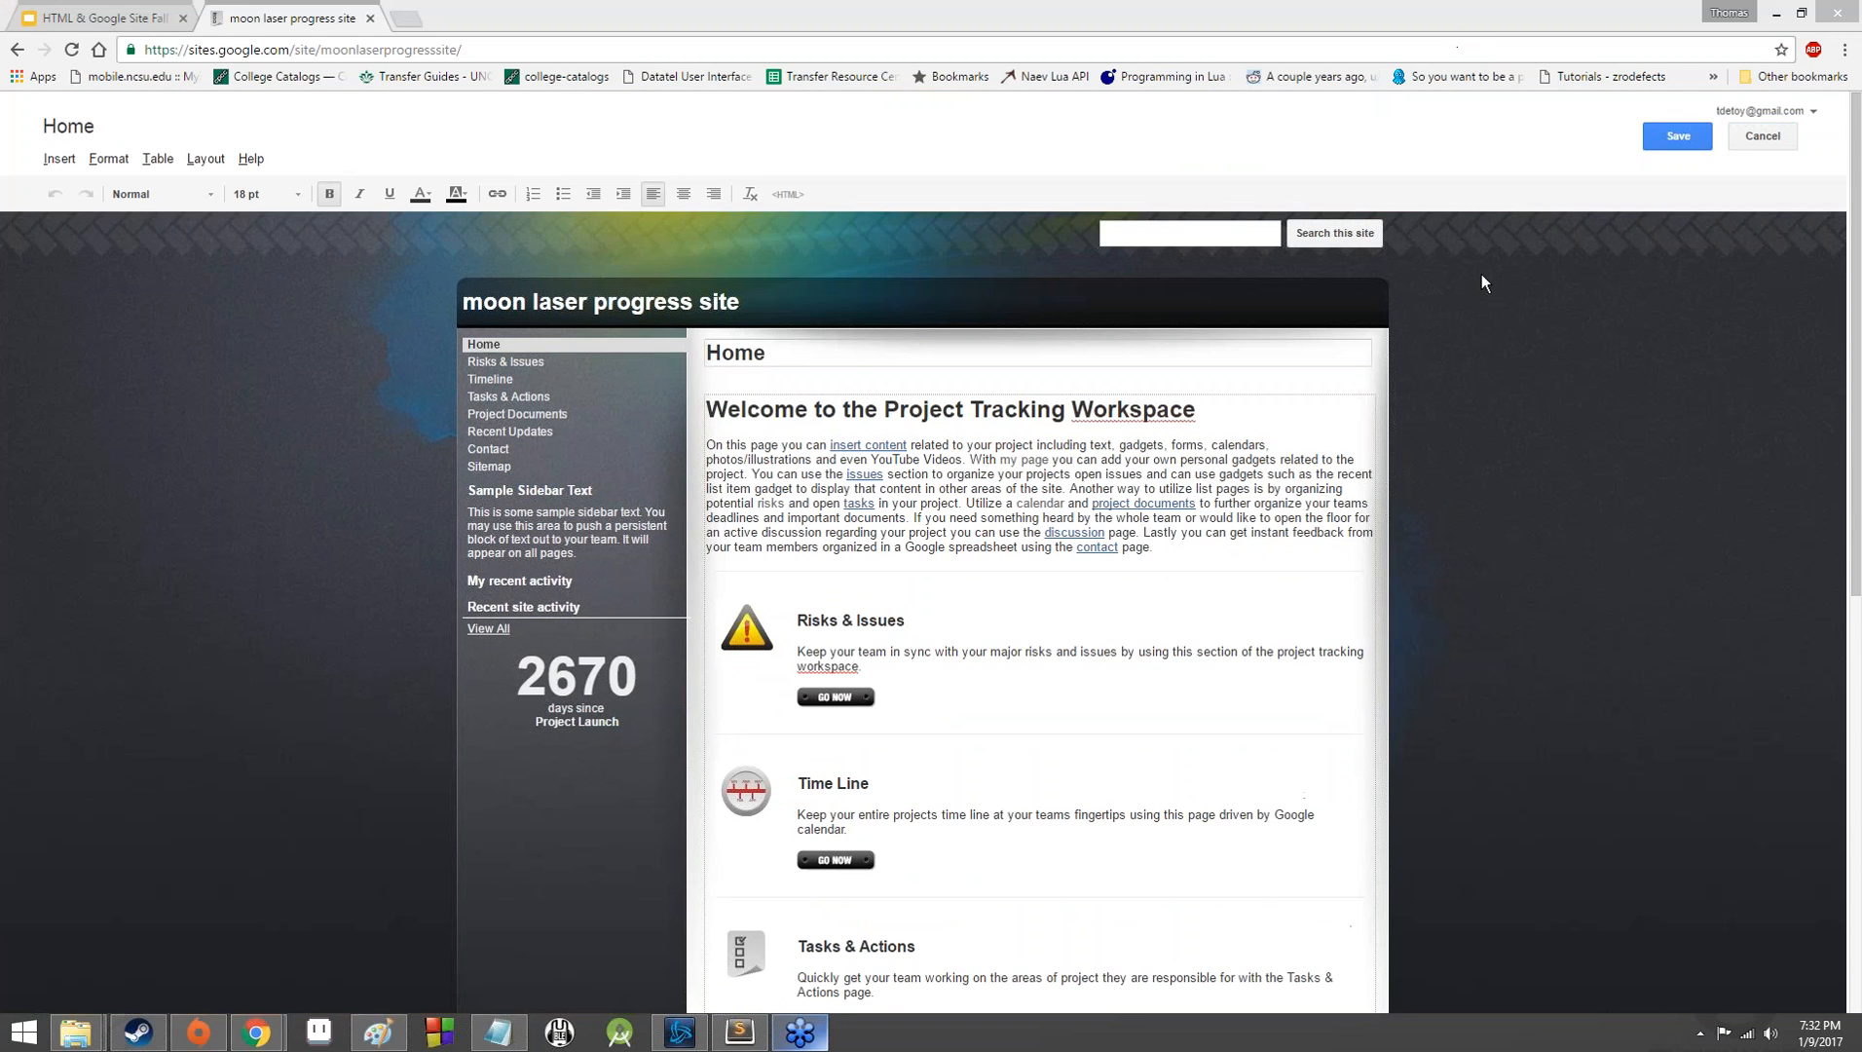
{"action": "left_click", "coordinate": [1207, 553]}
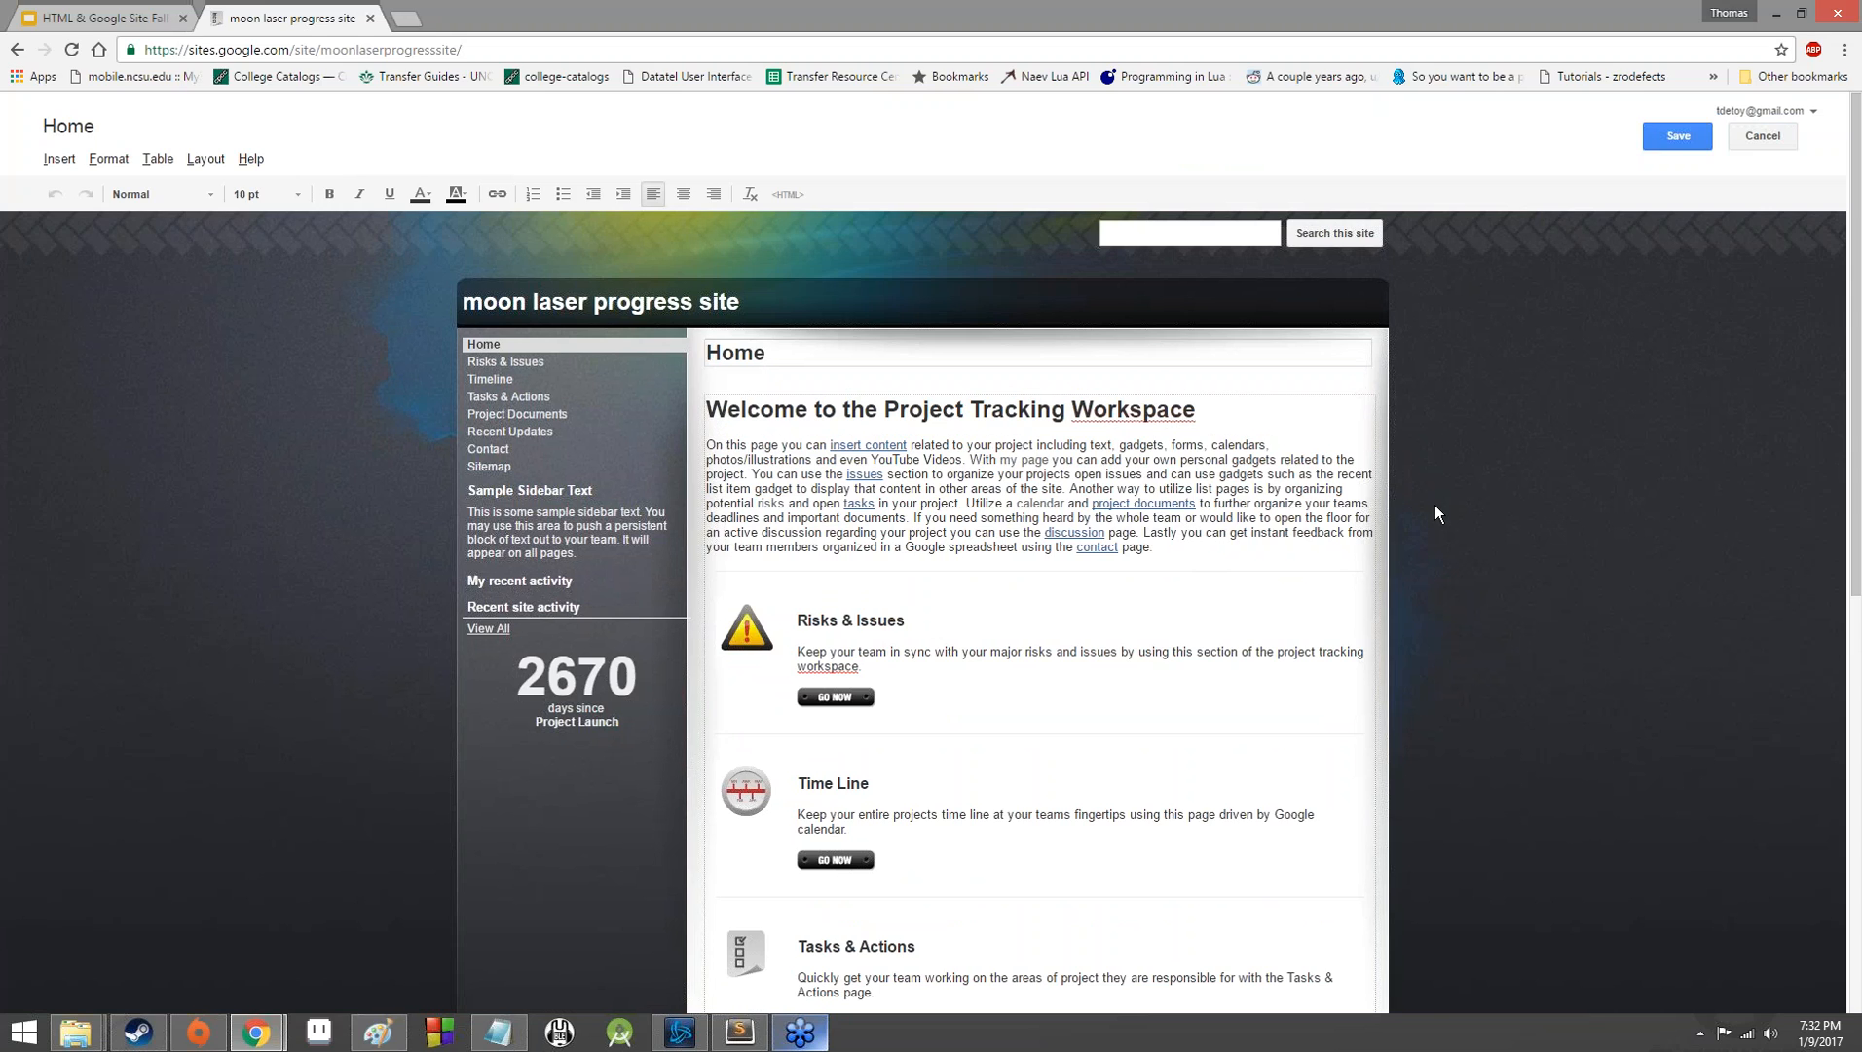
{"action": "type", "text": "We are buildin"}
{"action": "type", "text": "g a moon laser b"}
{"action": "type", "text": "ecause the moon i"}
{"action": "type", "text": "s awesome and lase"}
{"action": "type", "text": "rs are awes"}
{"action": "type", "text": "ome and "}
{"action": "type", "text": "I real"}
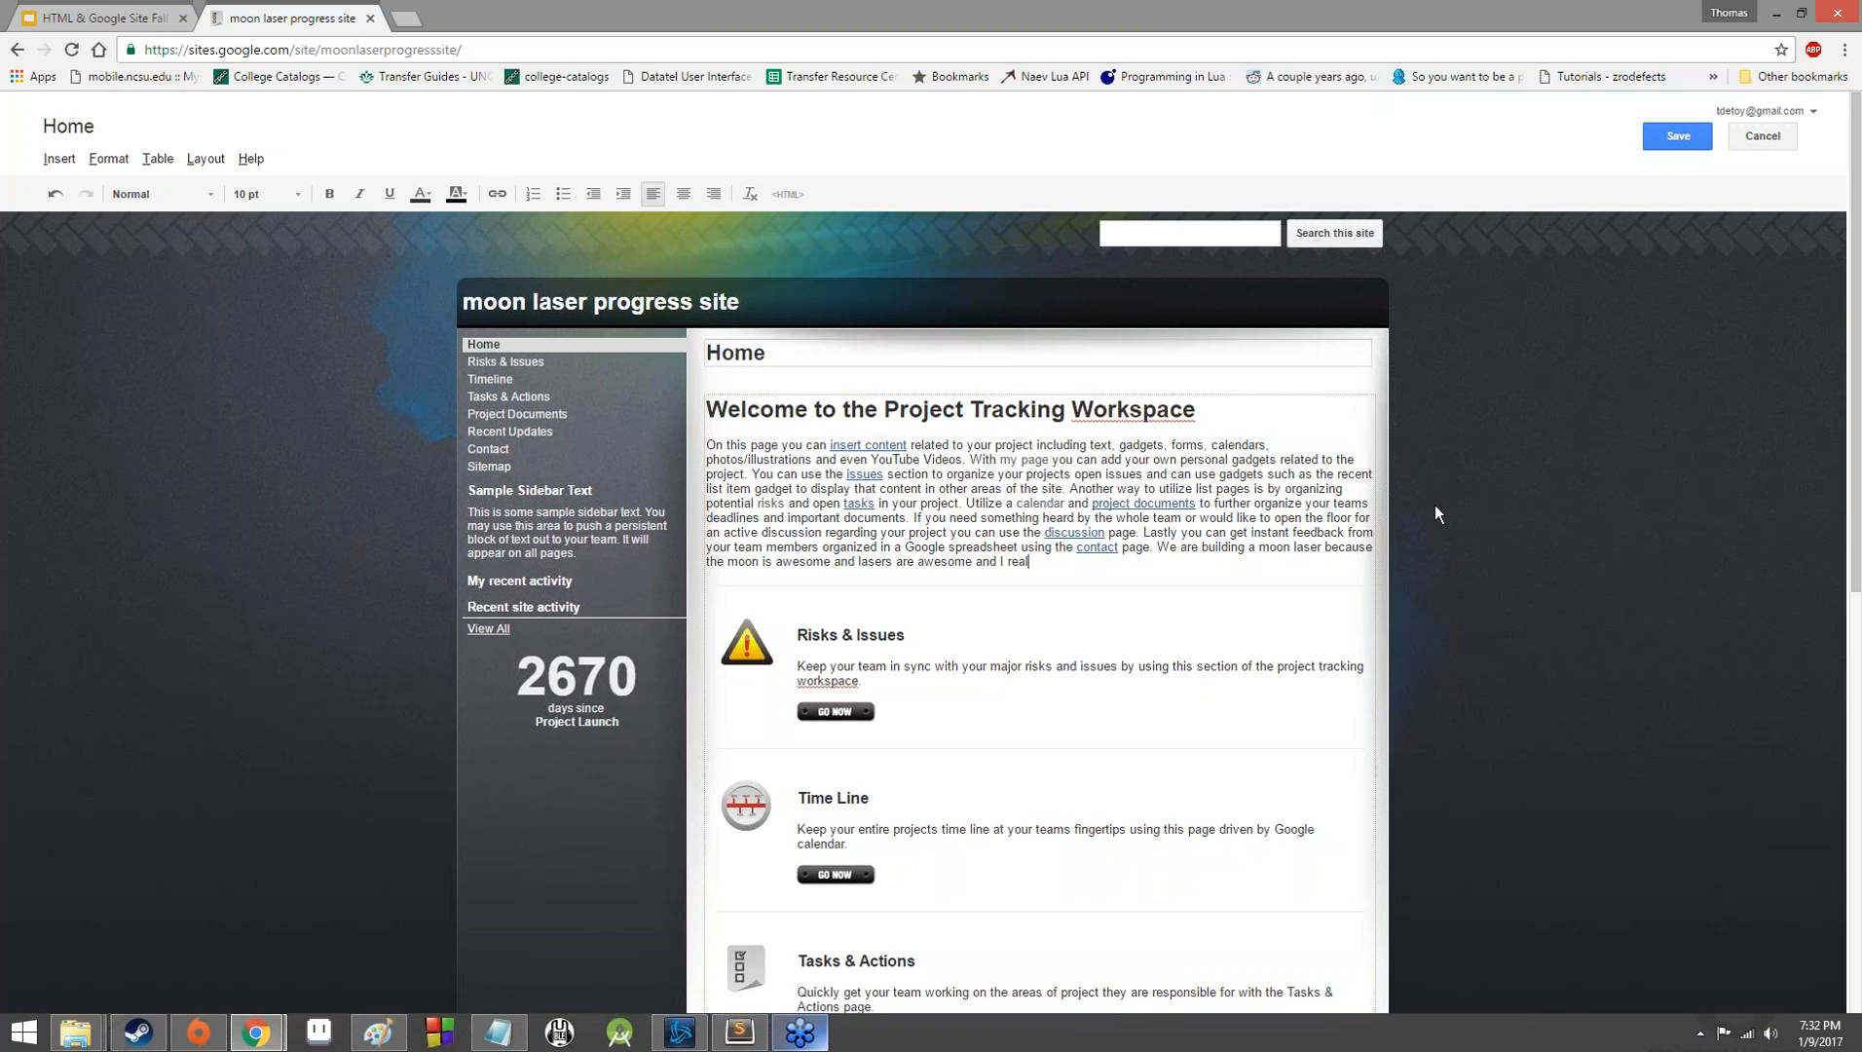
{"action": "type", "text": "ly want one billion dollars."}
Delete the template's sample welcome text in front of the moon laser sentence.
{"action": "left_click_drag", "start_coordinate": [1157, 547], "coordinate": [654, 440]}
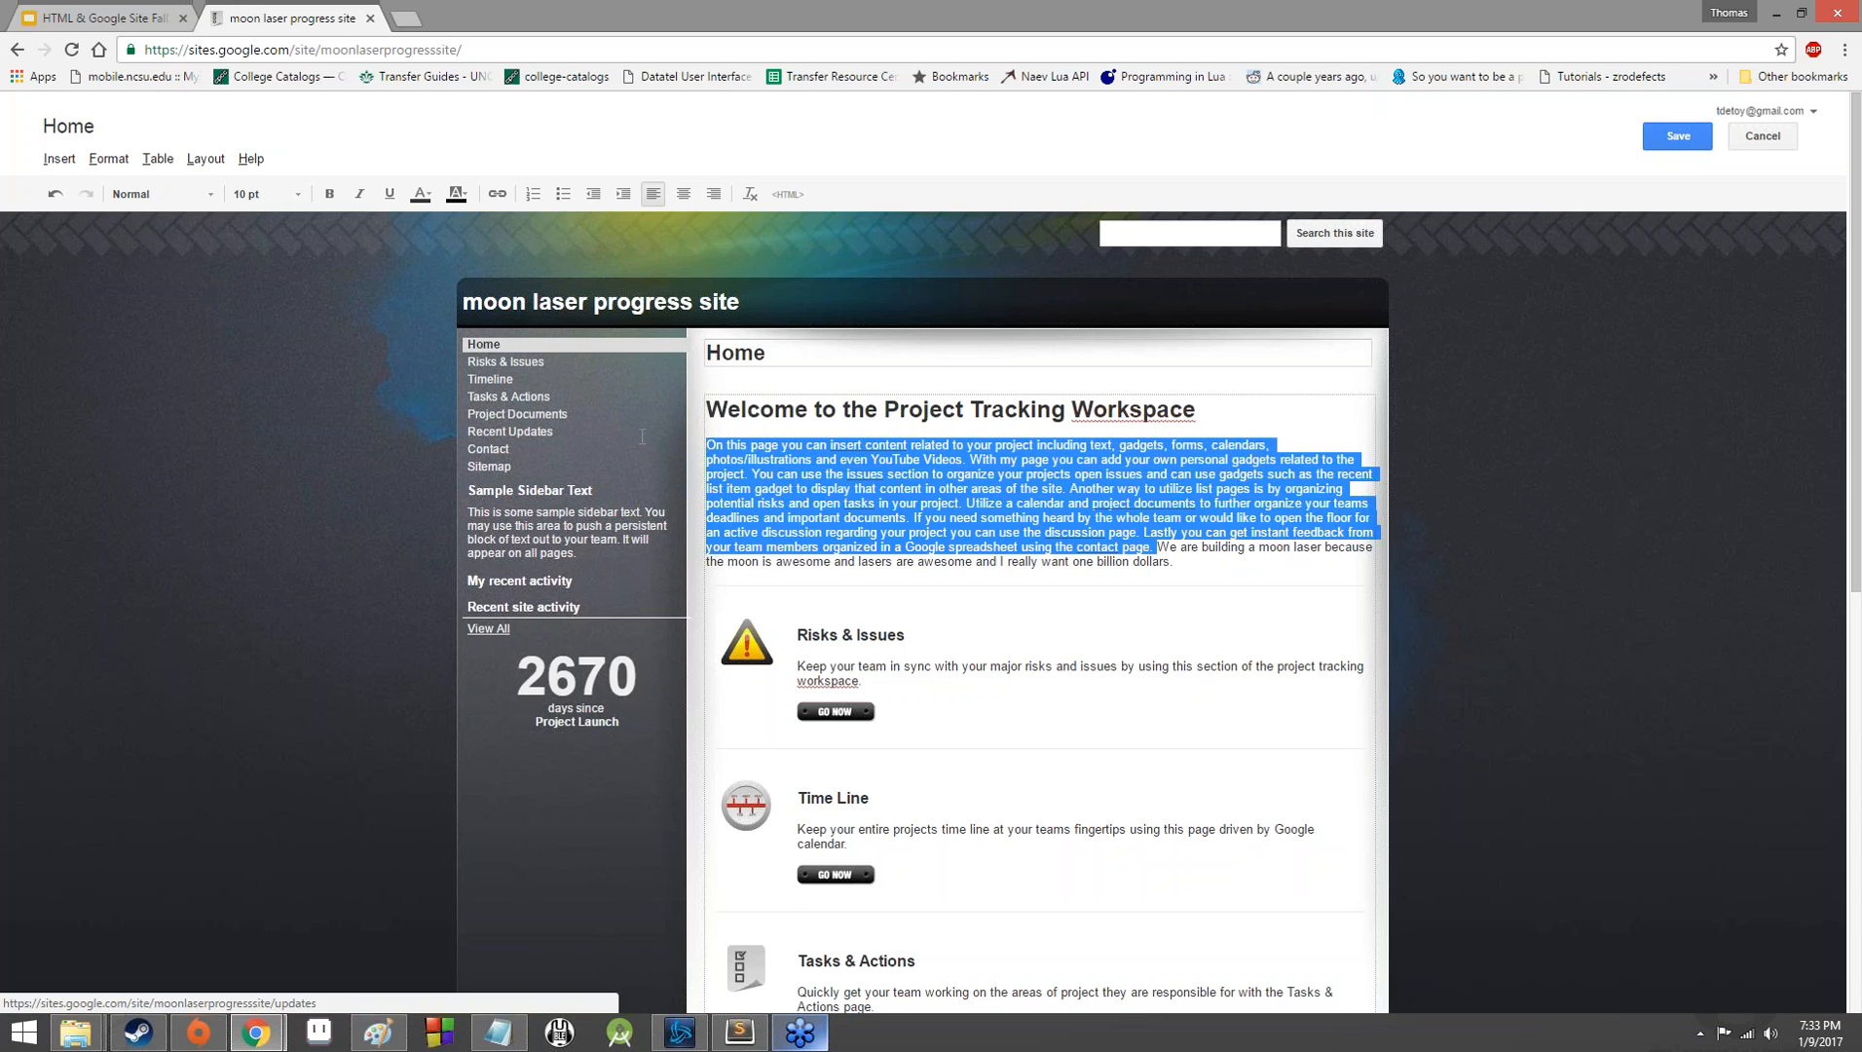
{"action": "key", "text": "BackSpace"}
{"action": "key", "text": "Return"}
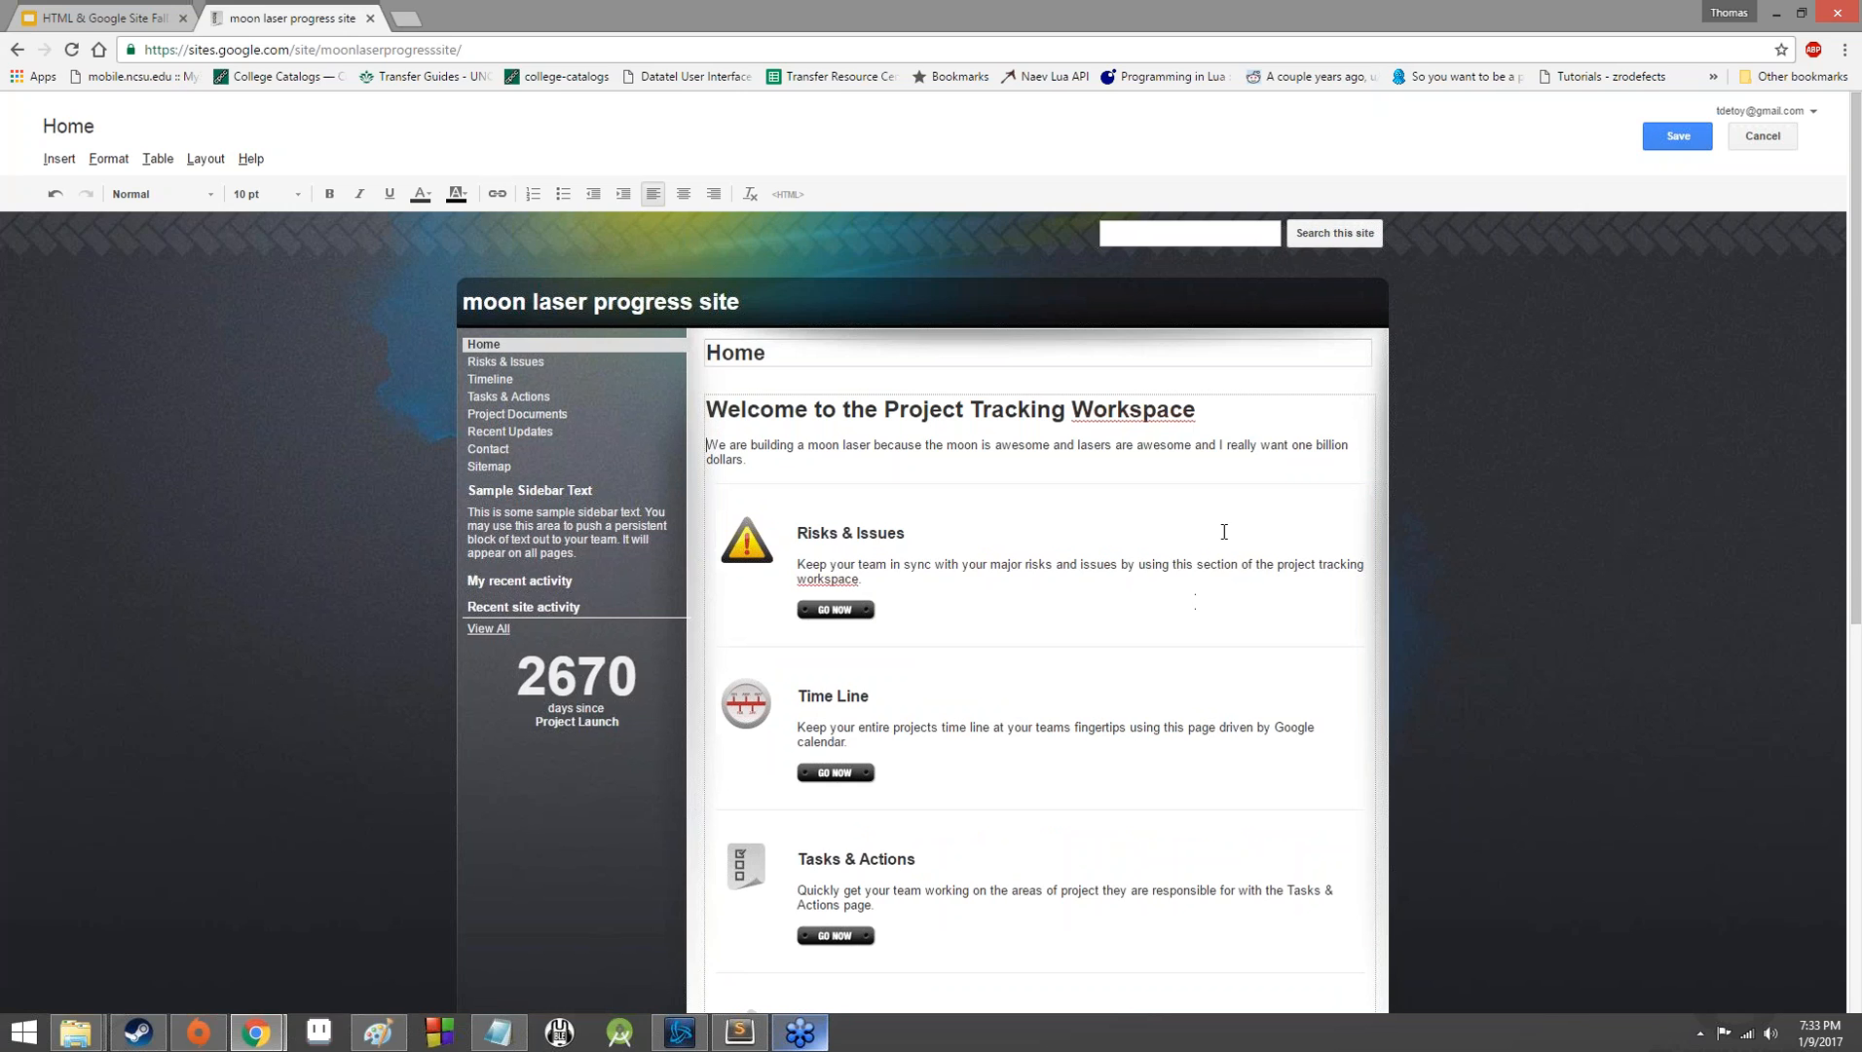
Extend the Risks & Issues heading on the Home page to read "Risks & Issues Directly Relating to Secret Agents".
{"action": "left_click", "coordinate": [873, 612]}
{"action": "left_click", "coordinate": [910, 603]}
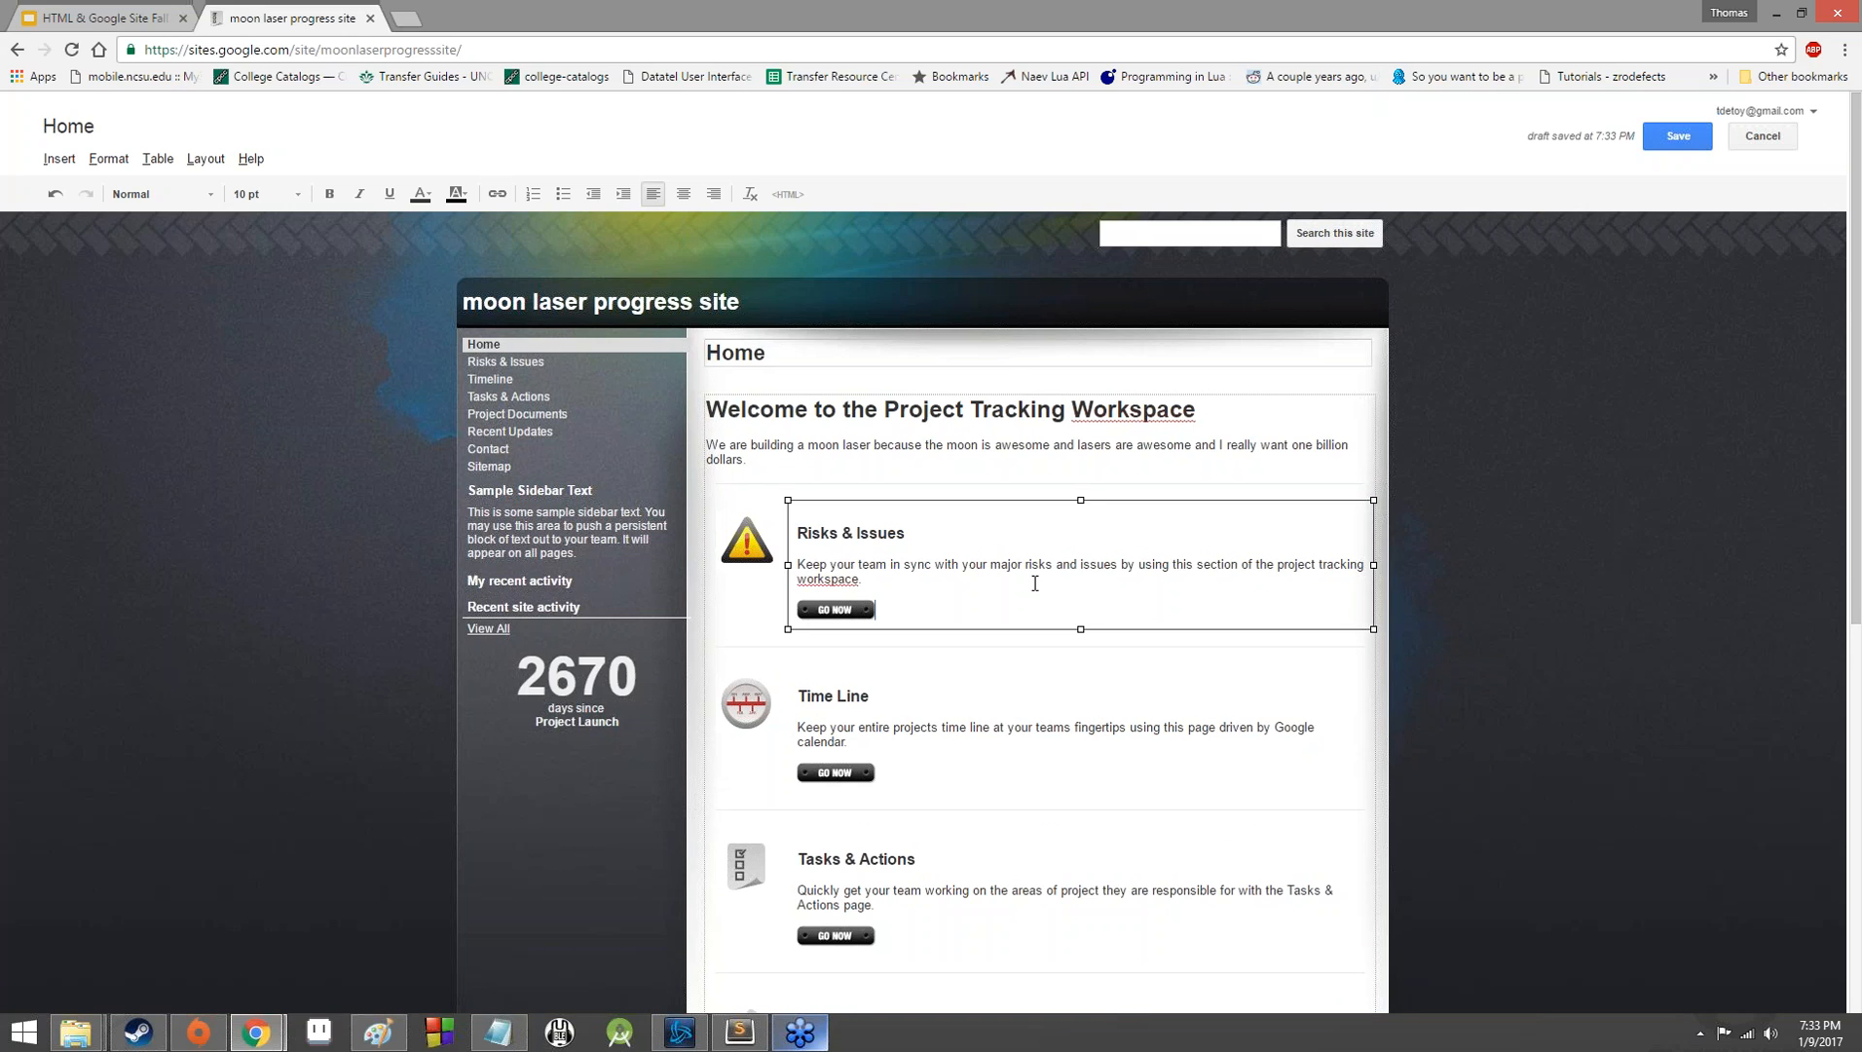
{"action": "left_click", "coordinate": [906, 587]}
{"action": "left_click_drag", "start_coordinate": [922, 530], "coordinate": [800, 532]}
{"action": "left_click", "coordinate": [921, 529]}
{"action": "type", "text": "Directly Relating to Secret Agents"}
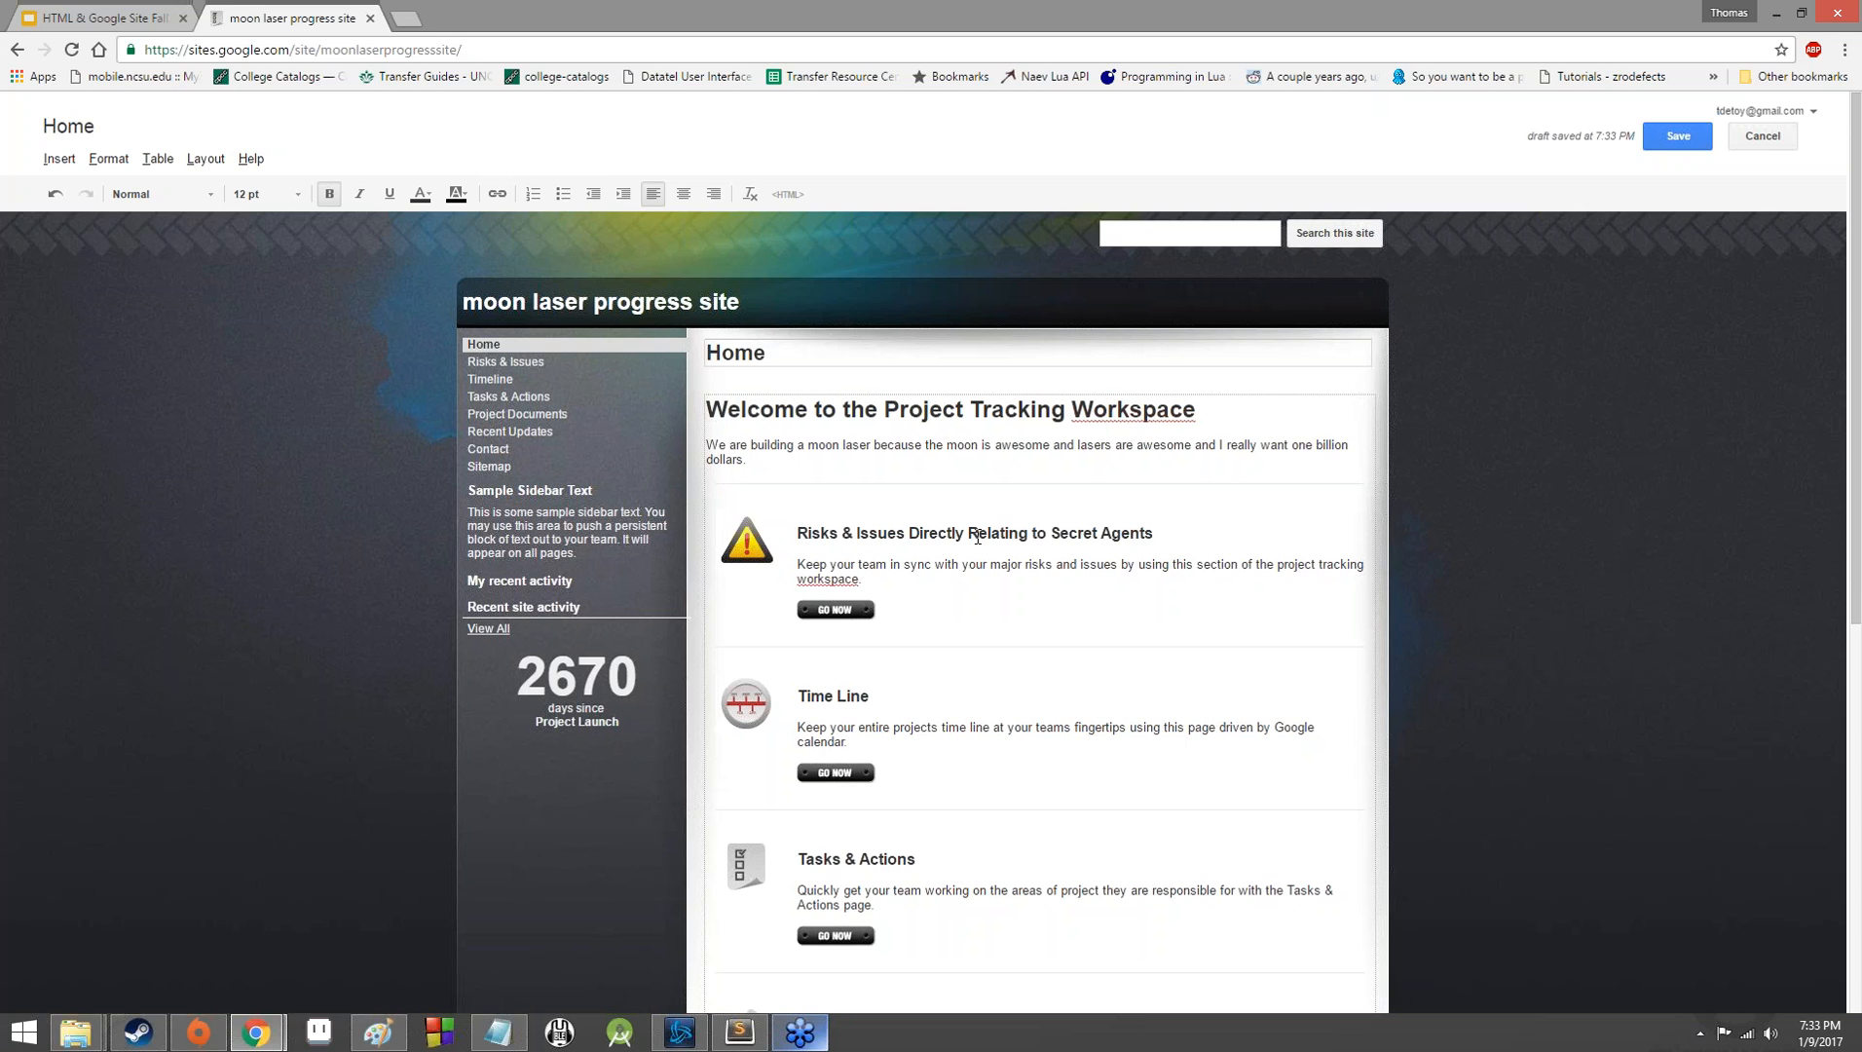
{"action": "left_click", "coordinate": [974, 594]}
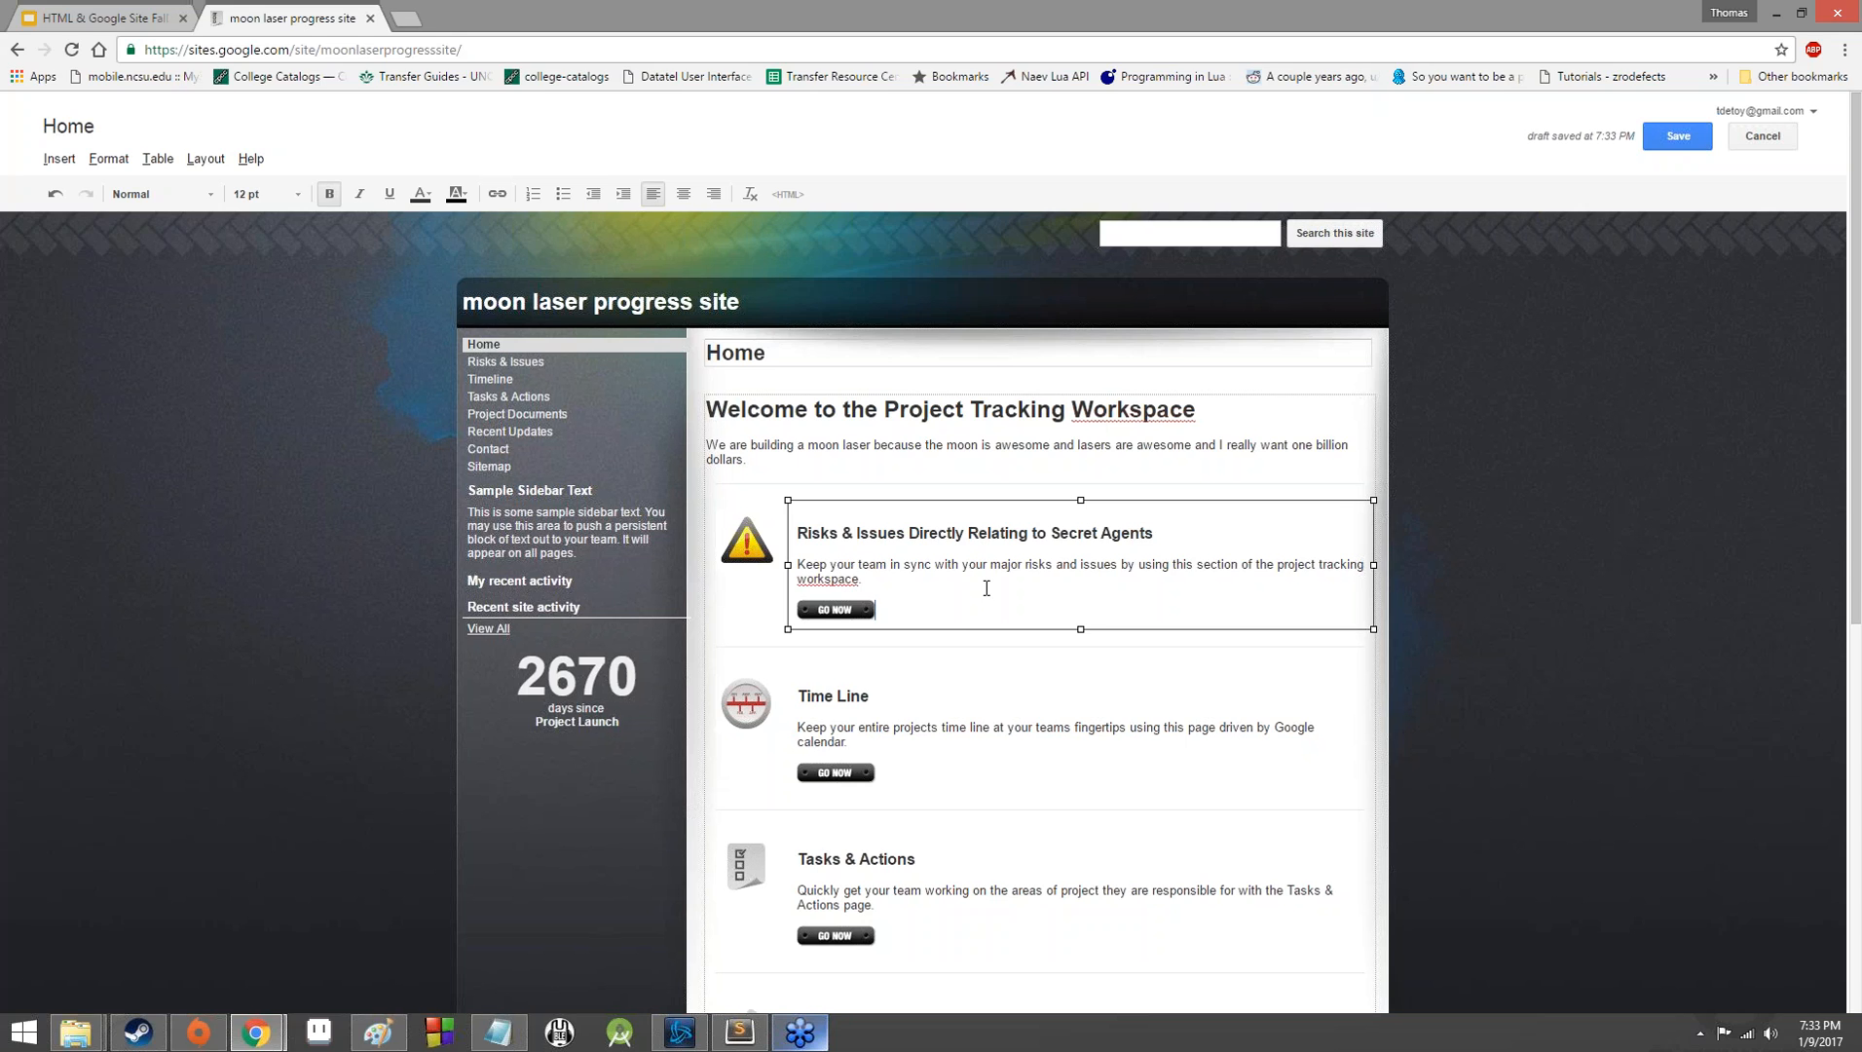
Extend the Time Line heading on the Home page to read "Time Line Until The World is Held Captive".
{"action": "left_click", "coordinate": [922, 699]}
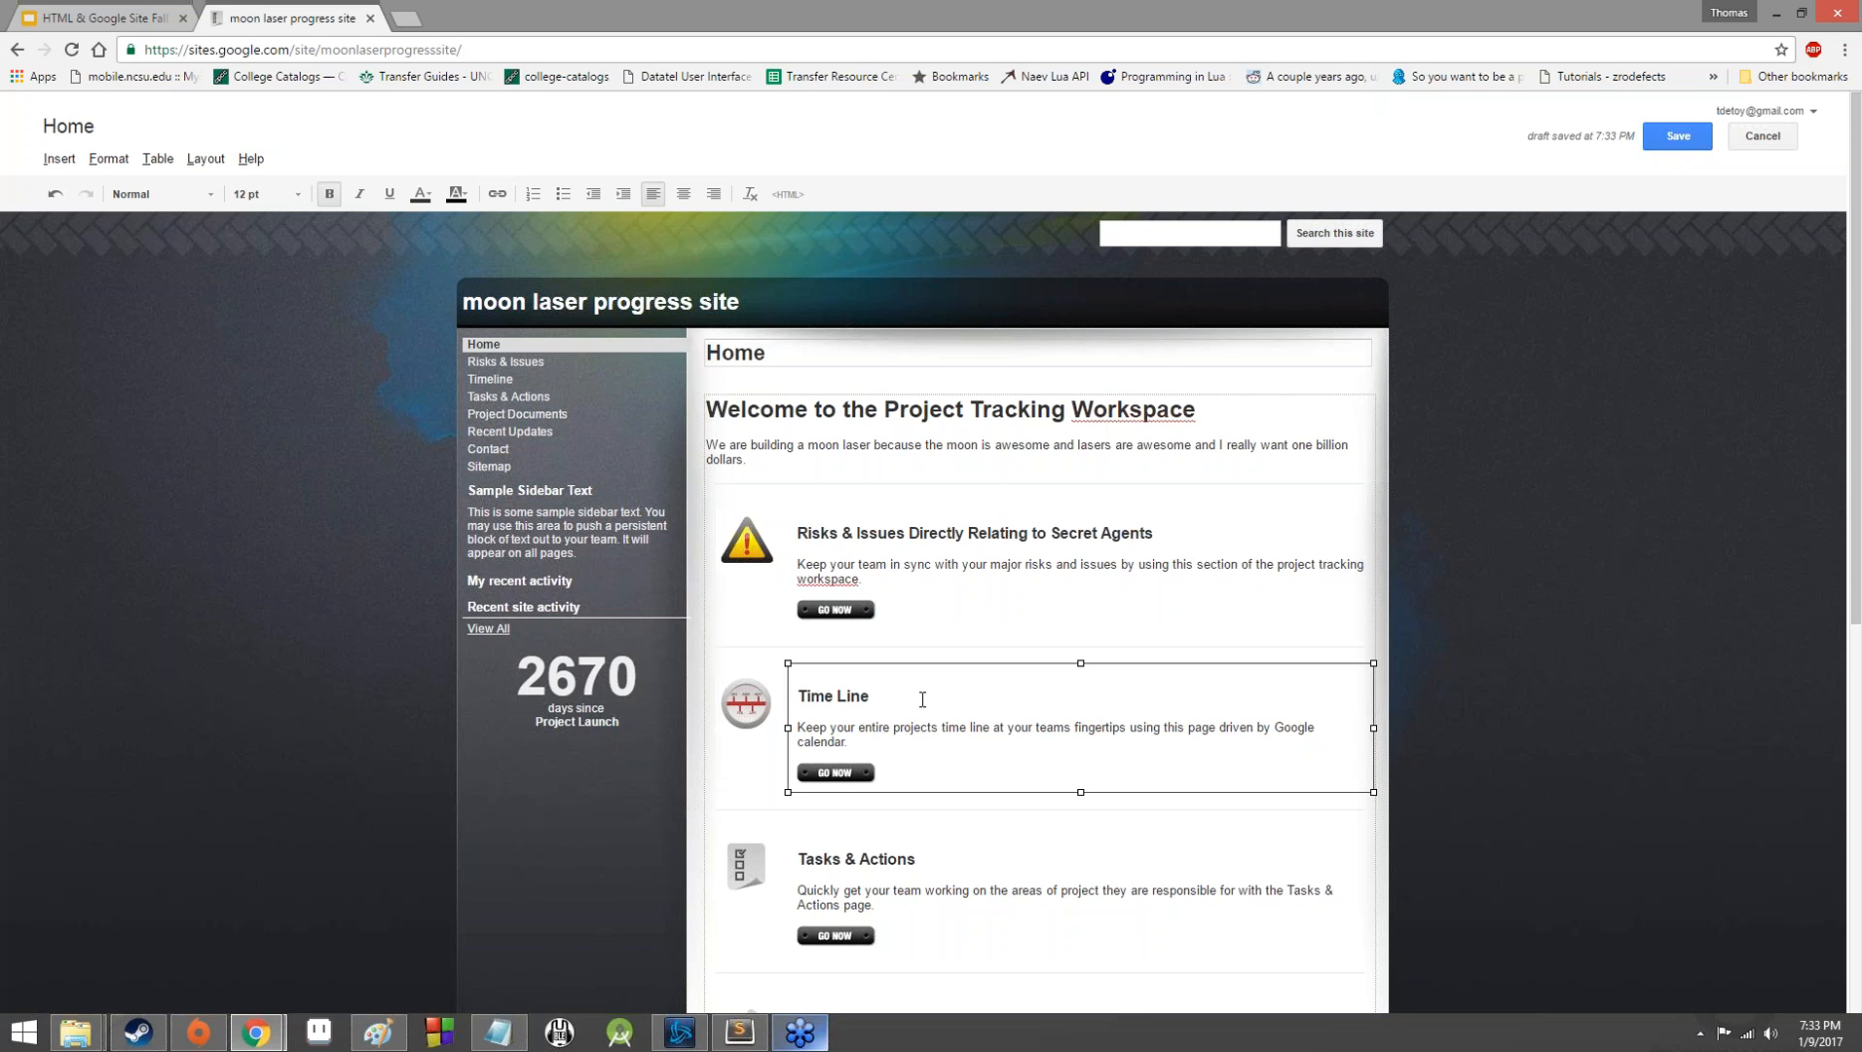
{"action": "type", "text": "Until TH"}
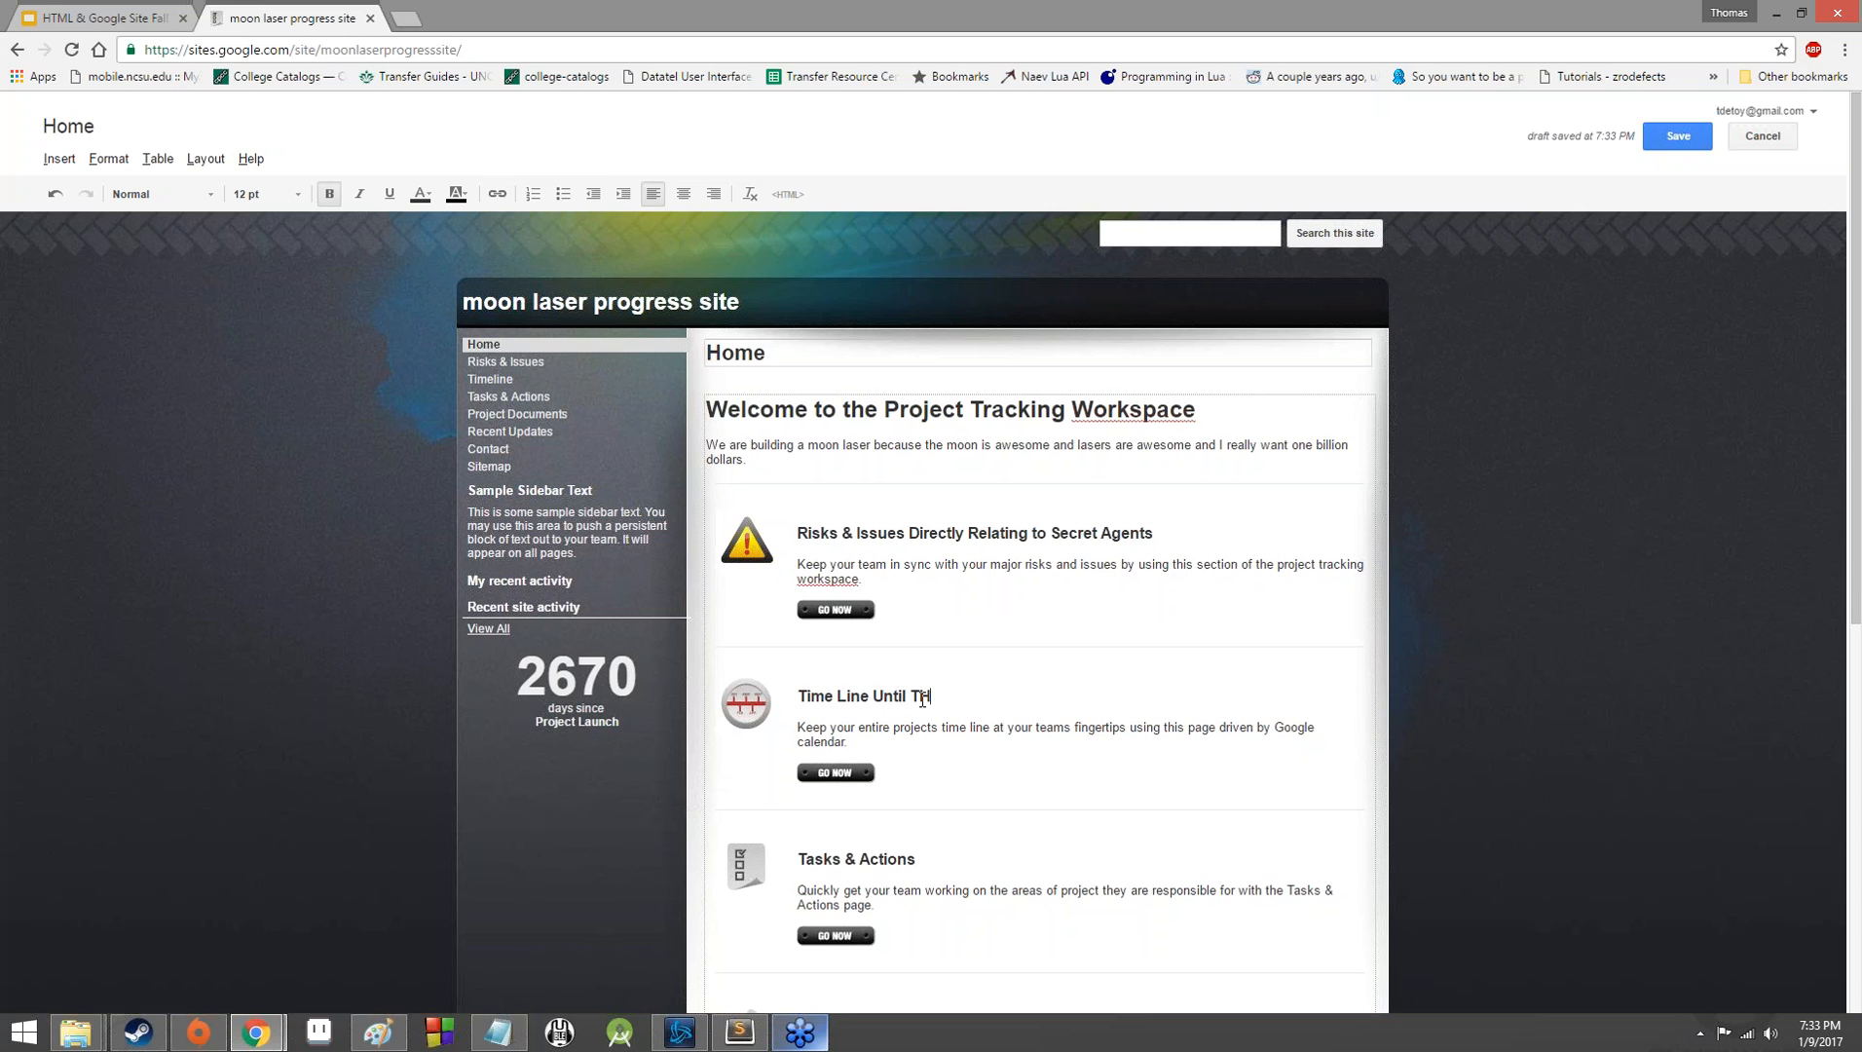
{"action": "type", "text": "e Wol"}
{"action": "key", "text": "BackSpace"}
{"action": "key", "text": "BackSpace"}
{"action": "key", "text": "BackSpace"}
{"action": "key", "text": "BackSpace"}
{"action": "key", "text": "BackSpace"}
{"action": "key", "text": "BackSpace"}
{"action": "type", "text": "he Wolr"}
{"action": "key", "text": "BackSpace"}
{"action": "key", "text": "BackSpace"}
{"action": "key", "text": "BackSpace"}
{"action": "type", "text": "rld is Held Captive"}
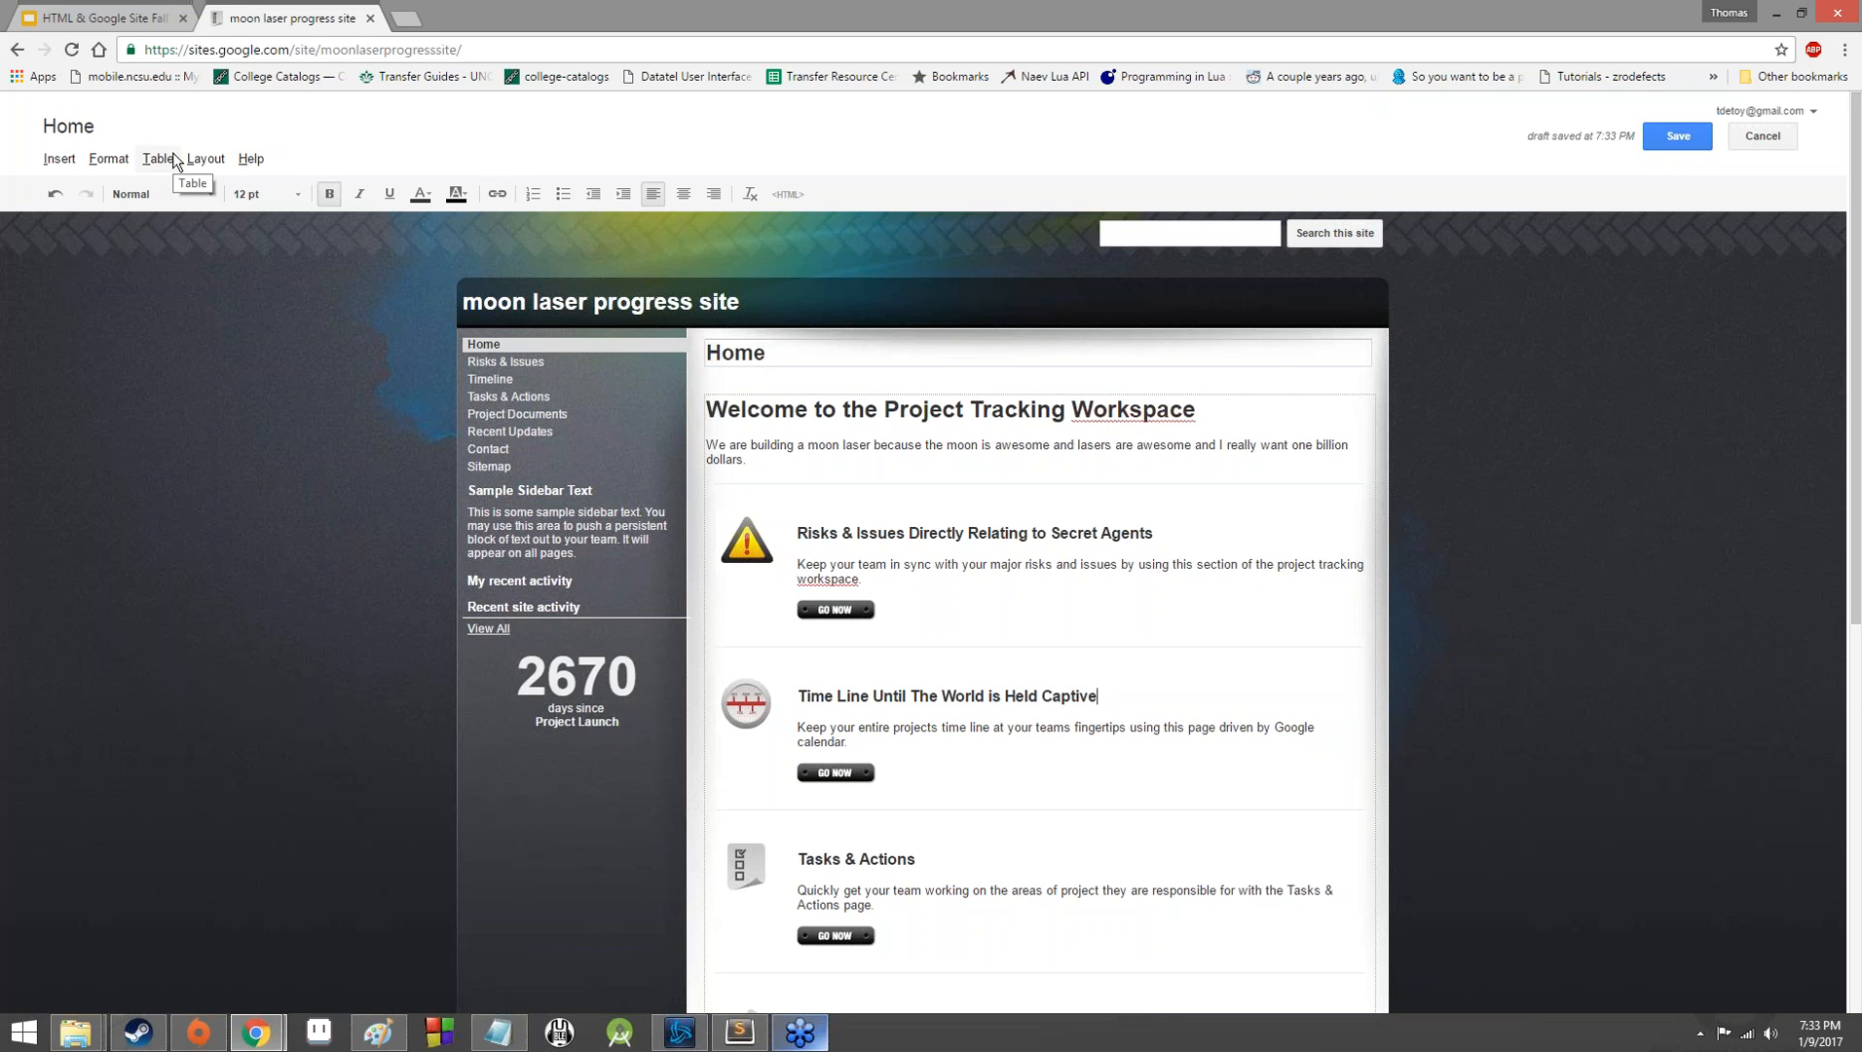
Look through the kinds of content that can be inserted into the page, including the Drive and Hangout options.
{"action": "left_click", "coordinate": [68, 159]}
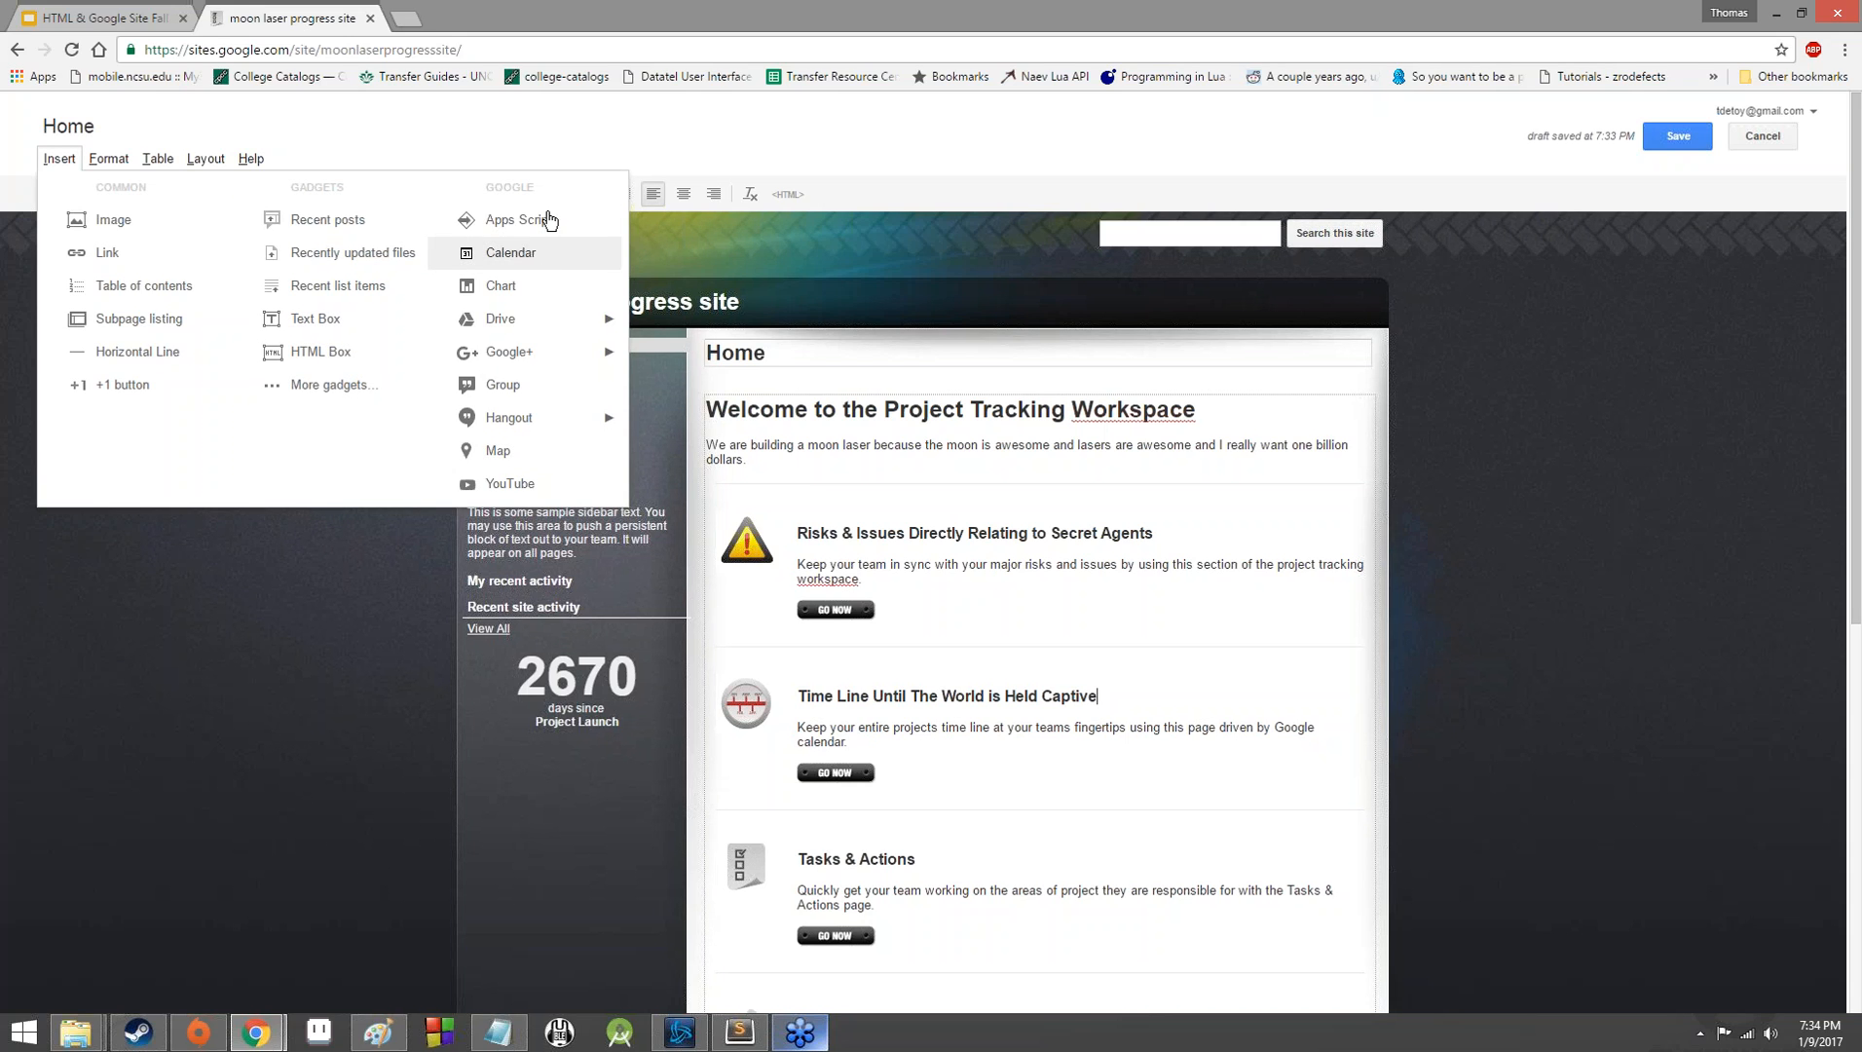
{"action": "left_click", "coordinate": [666, 228]}
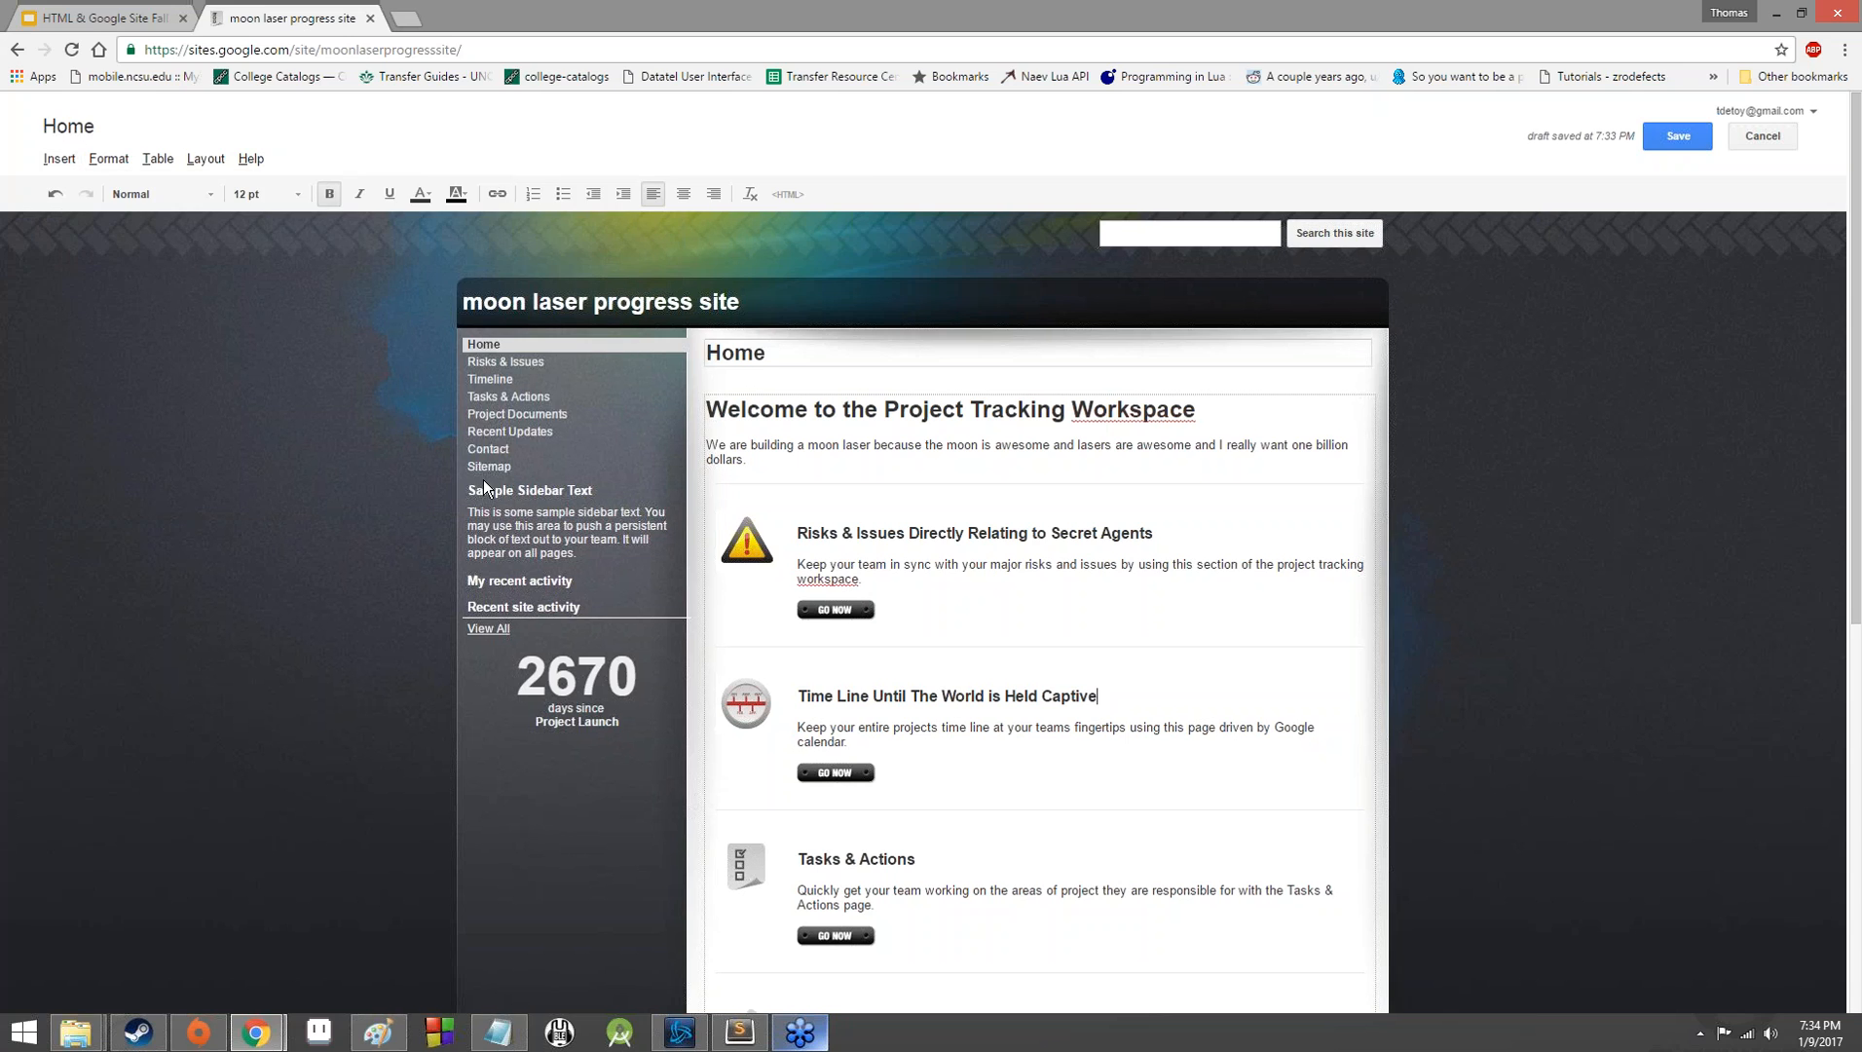
{"action": "left_click", "coordinate": [72, 164]}
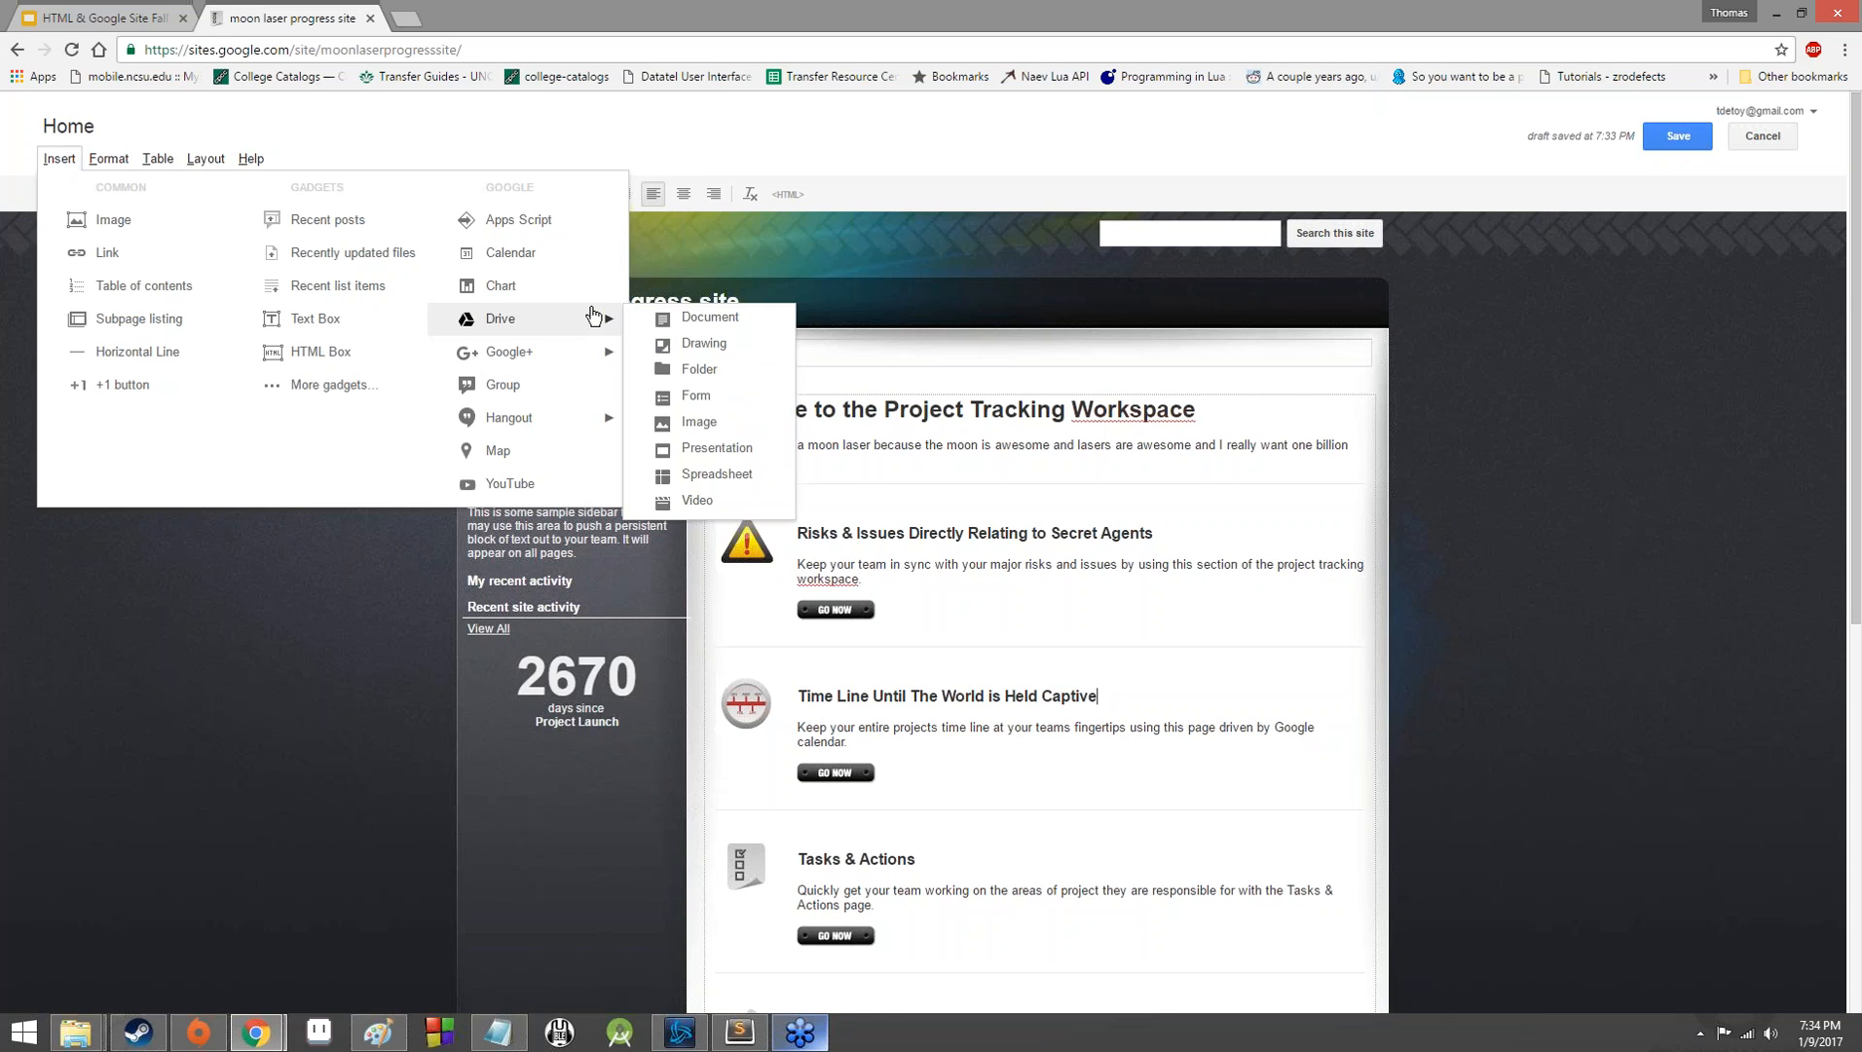
{"action": "mouse_move", "coordinate": [584, 350]}
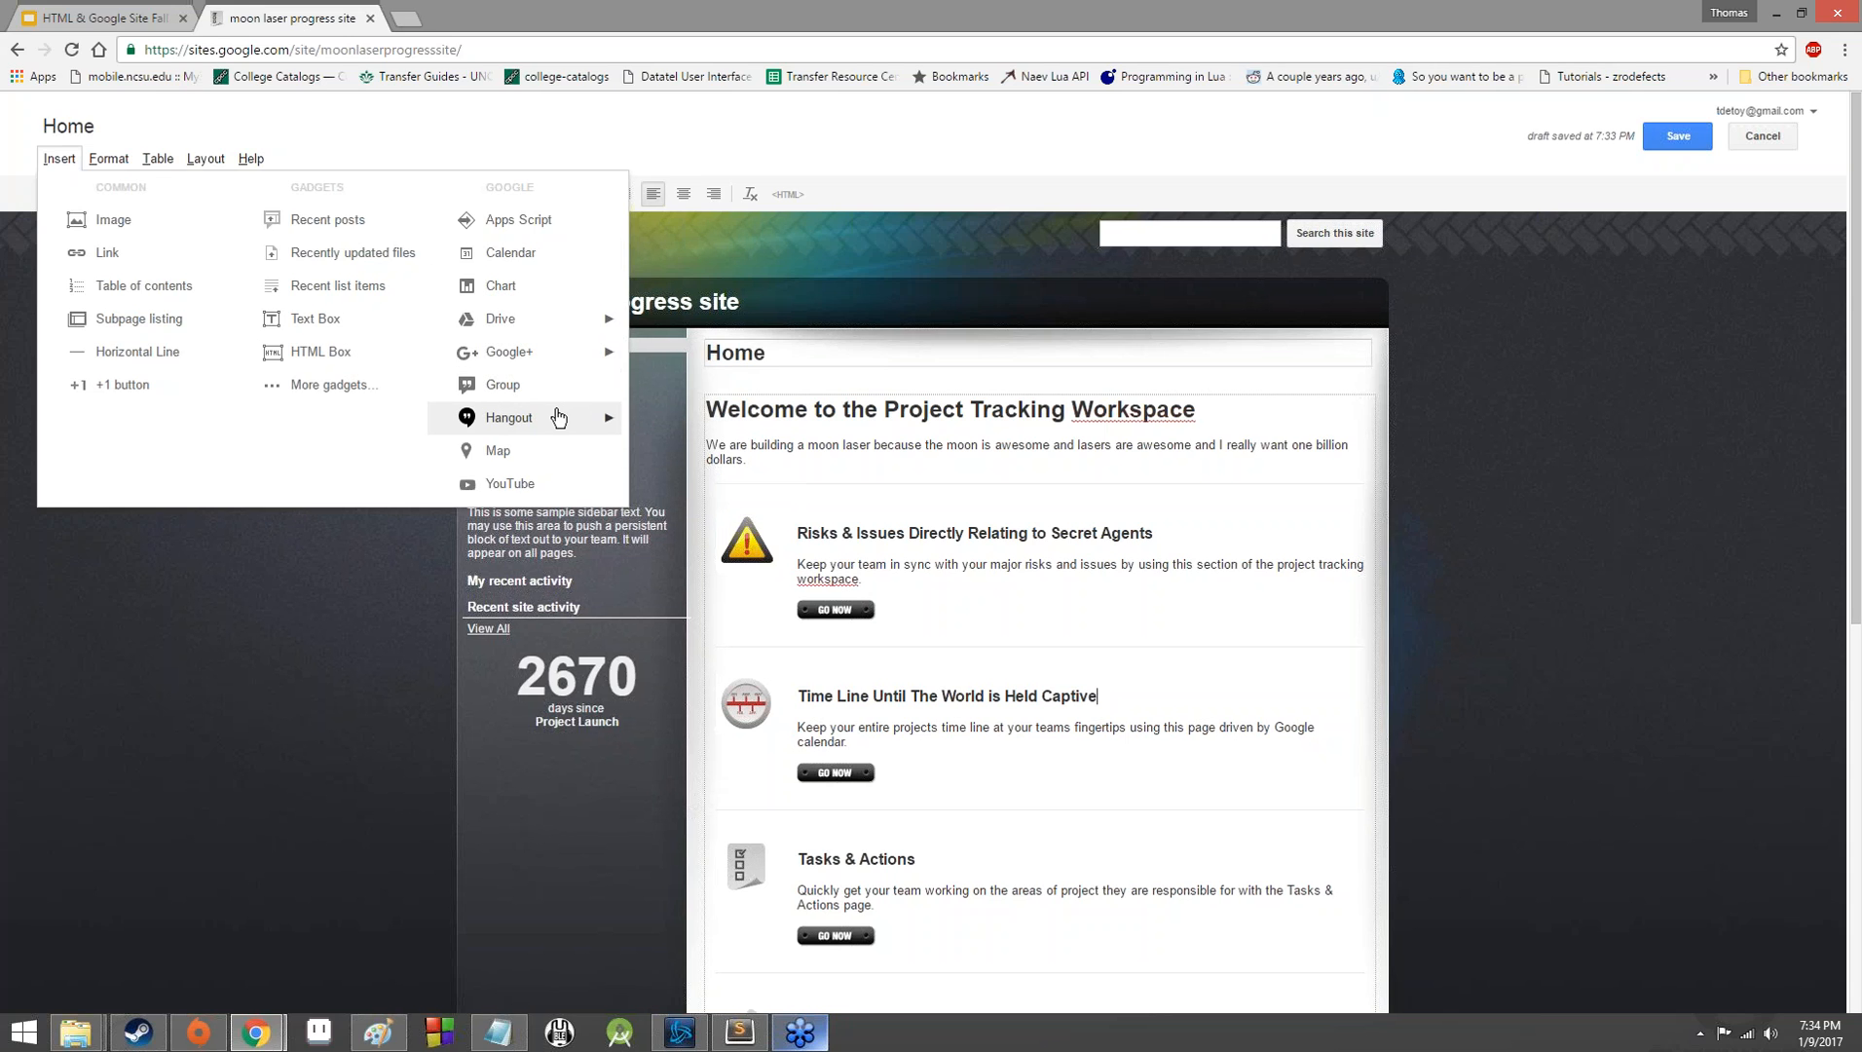
{"action": "mouse_move", "coordinate": [562, 417]}
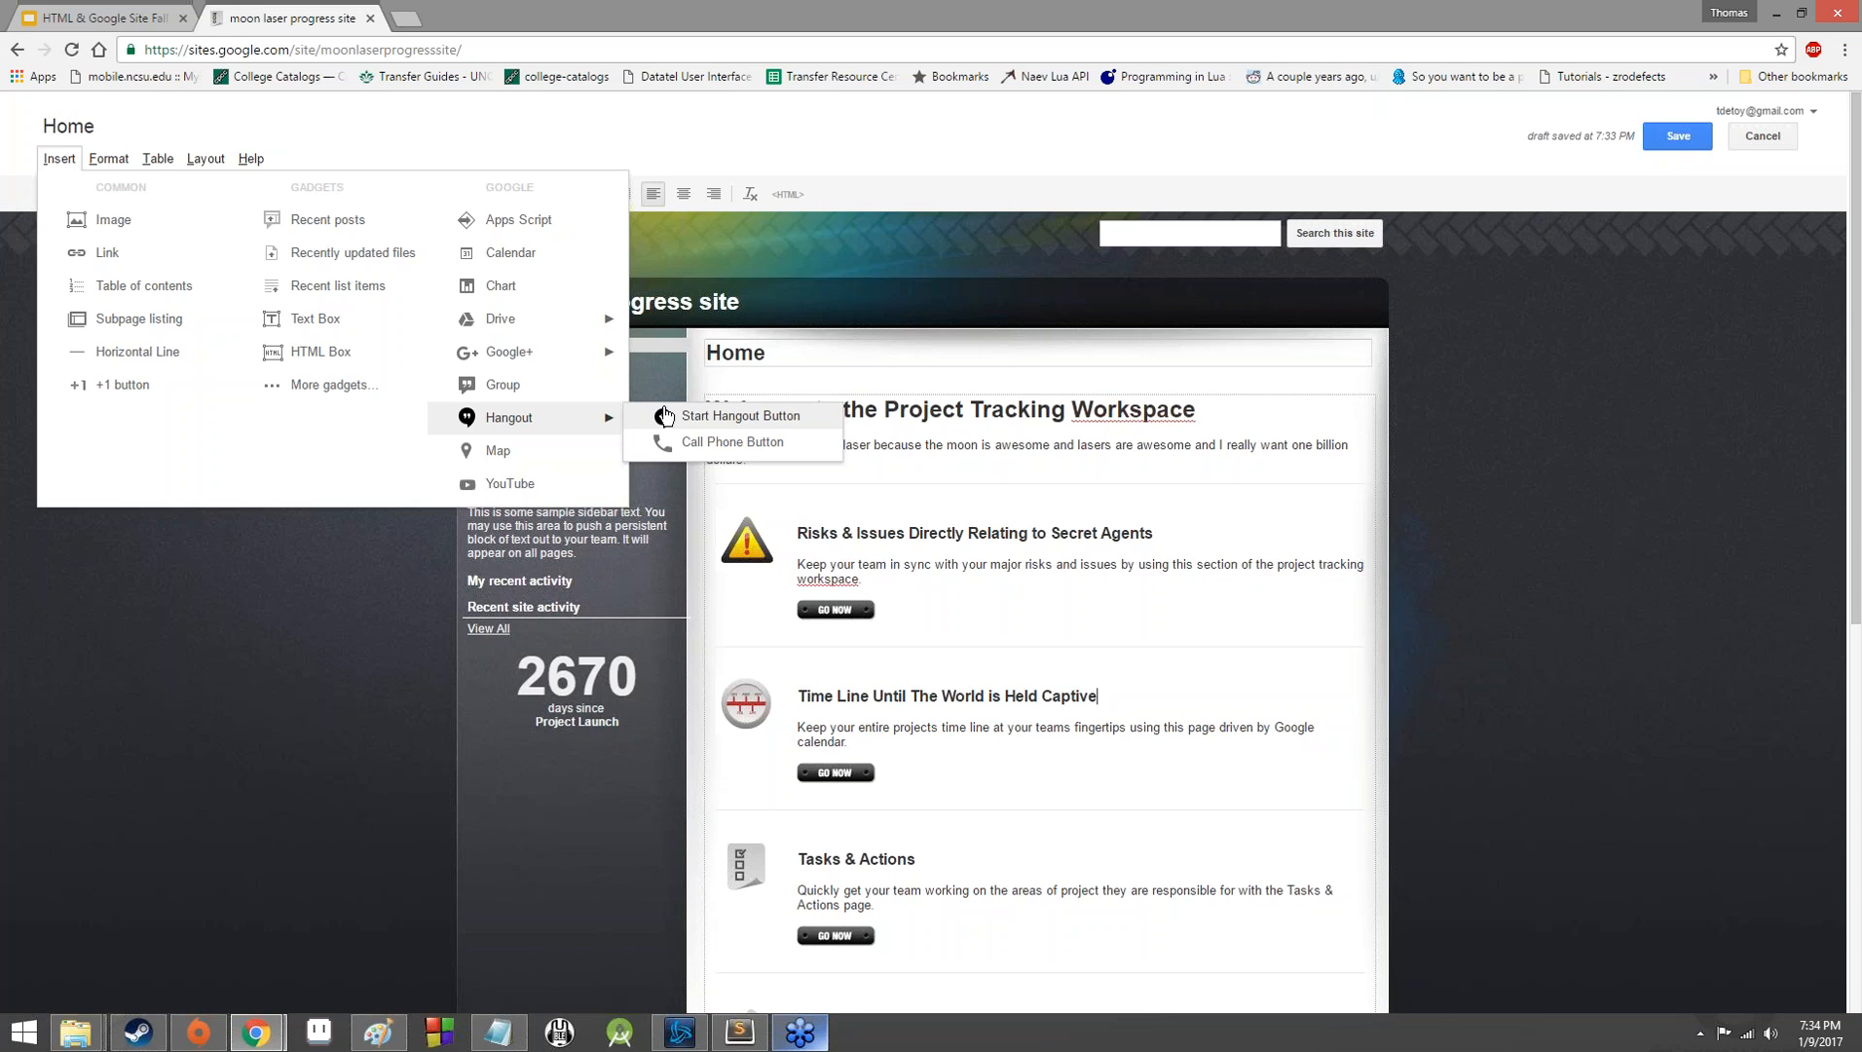
{"action": "left_click", "coordinate": [297, 703]}
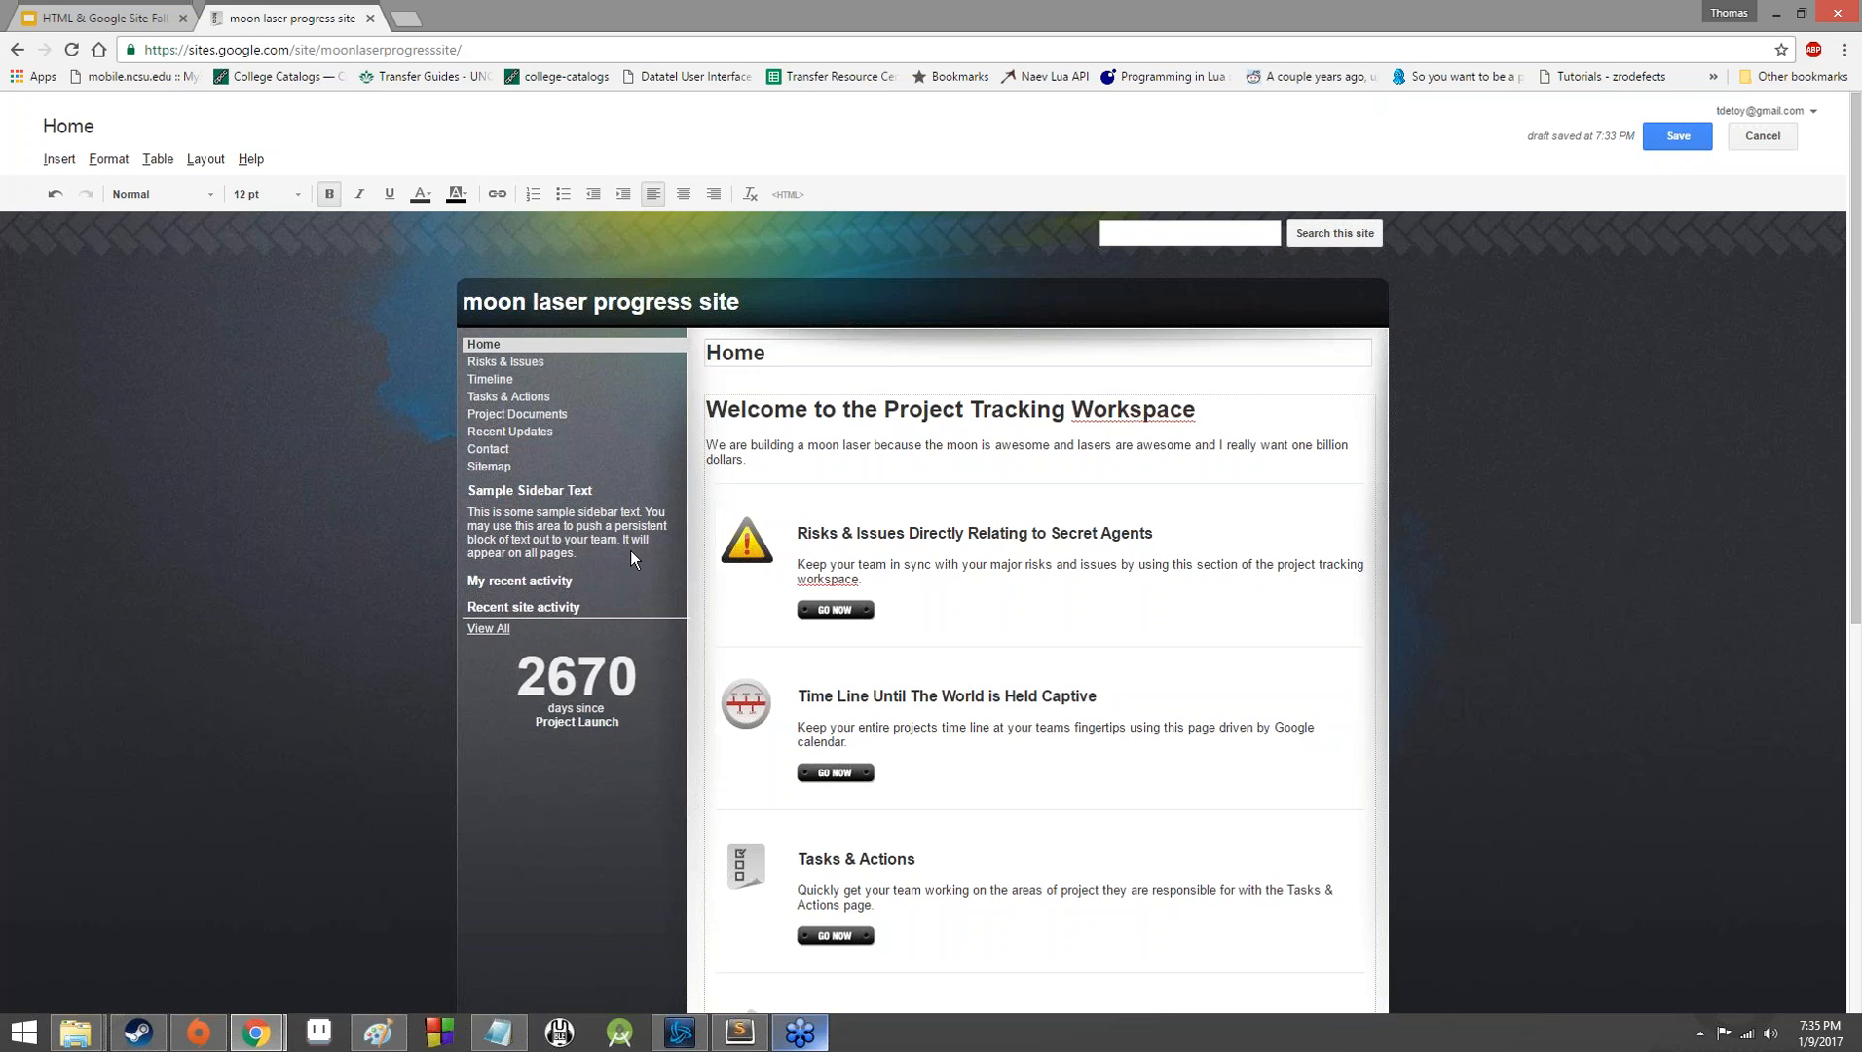
Open the Risks & Issues page for editing and retitle it "Risks & Issues Directly Relating to Secret Agents".
{"action": "left_click", "coordinate": [513, 367]}
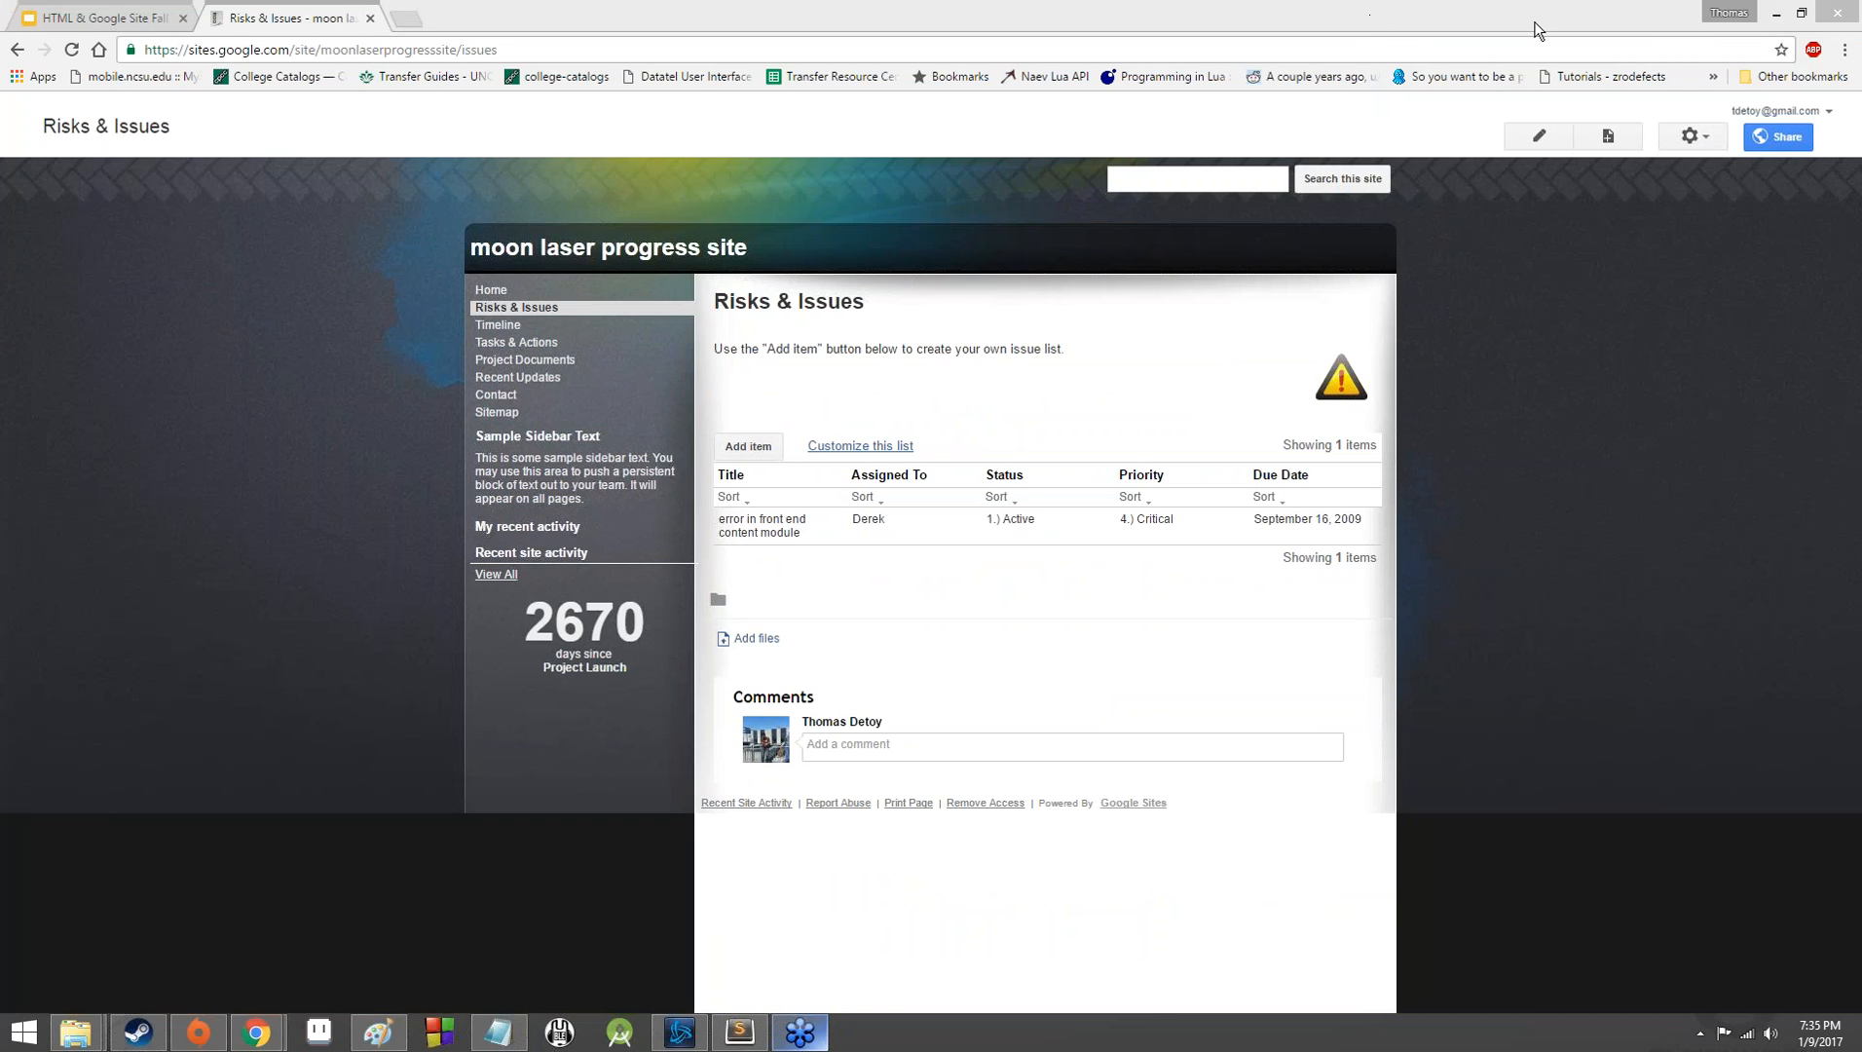
{"action": "left_click", "coordinate": [1558, 137]}
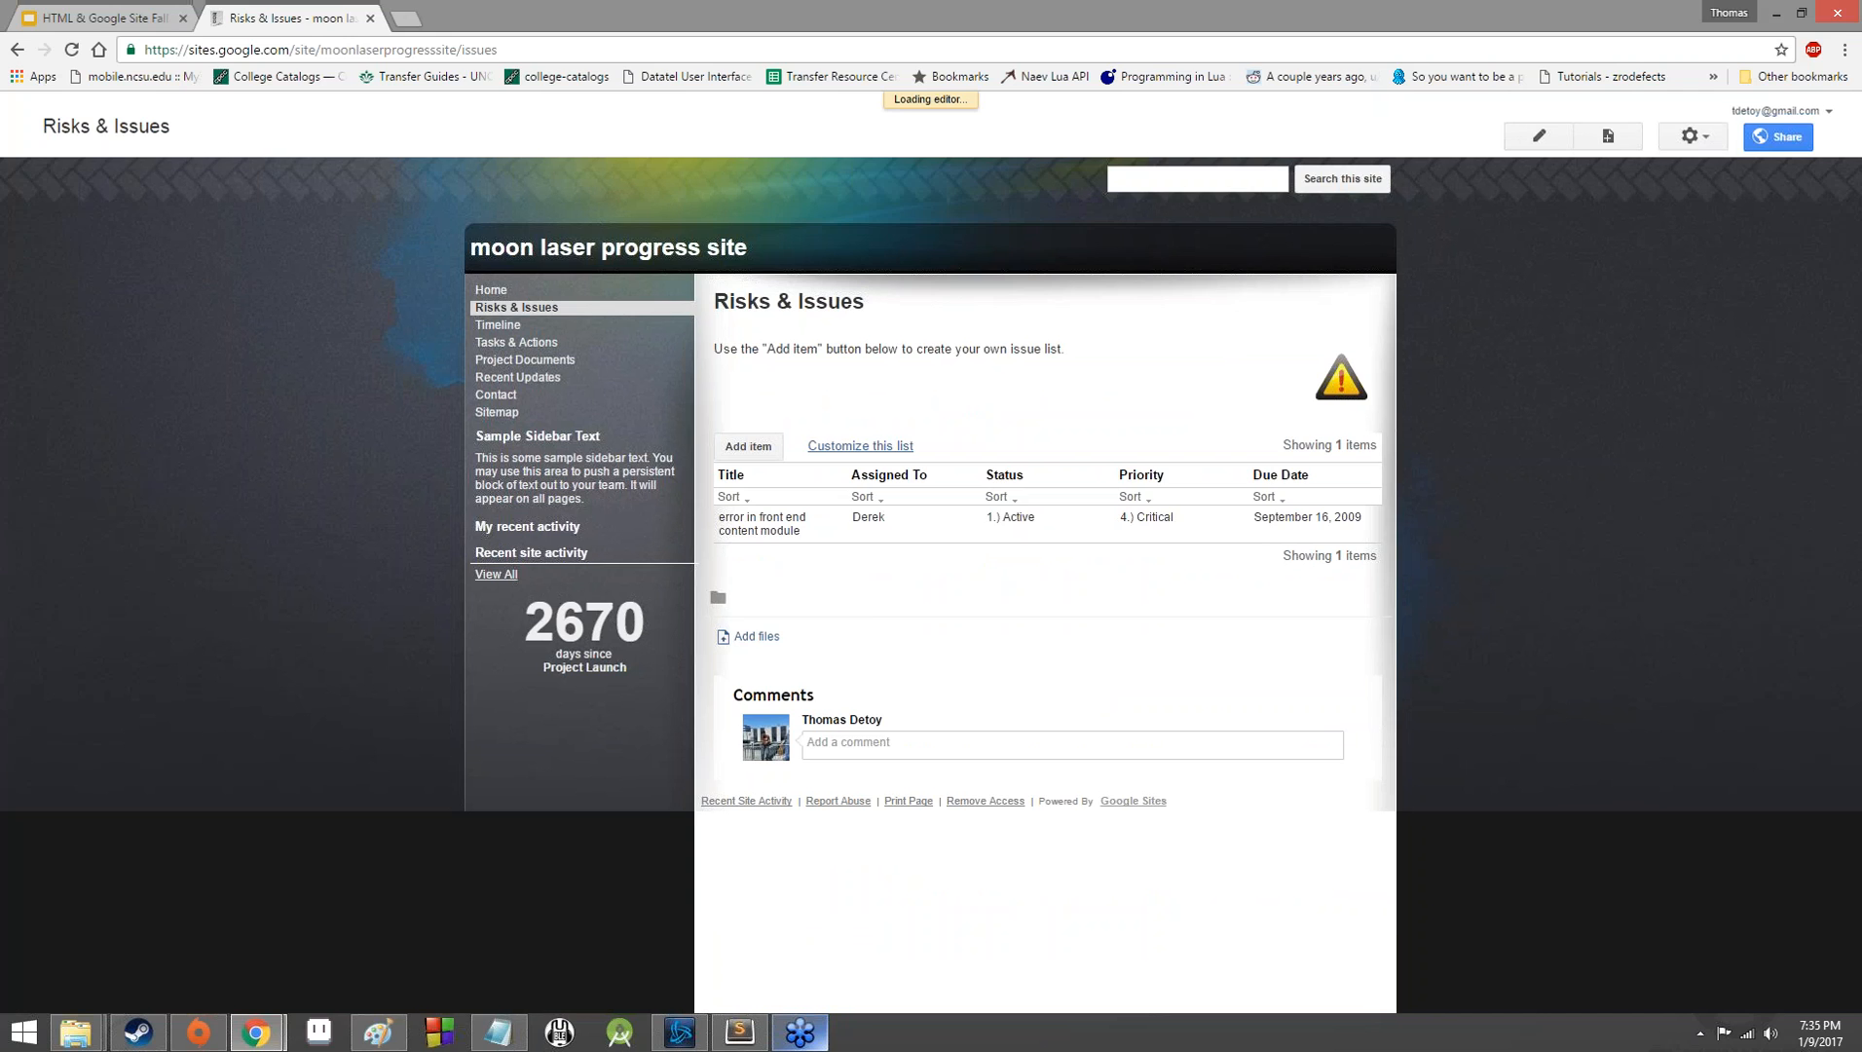
{"action": "left_click", "coordinate": [894, 352]}
{"action": "type", "text": "Dire"}
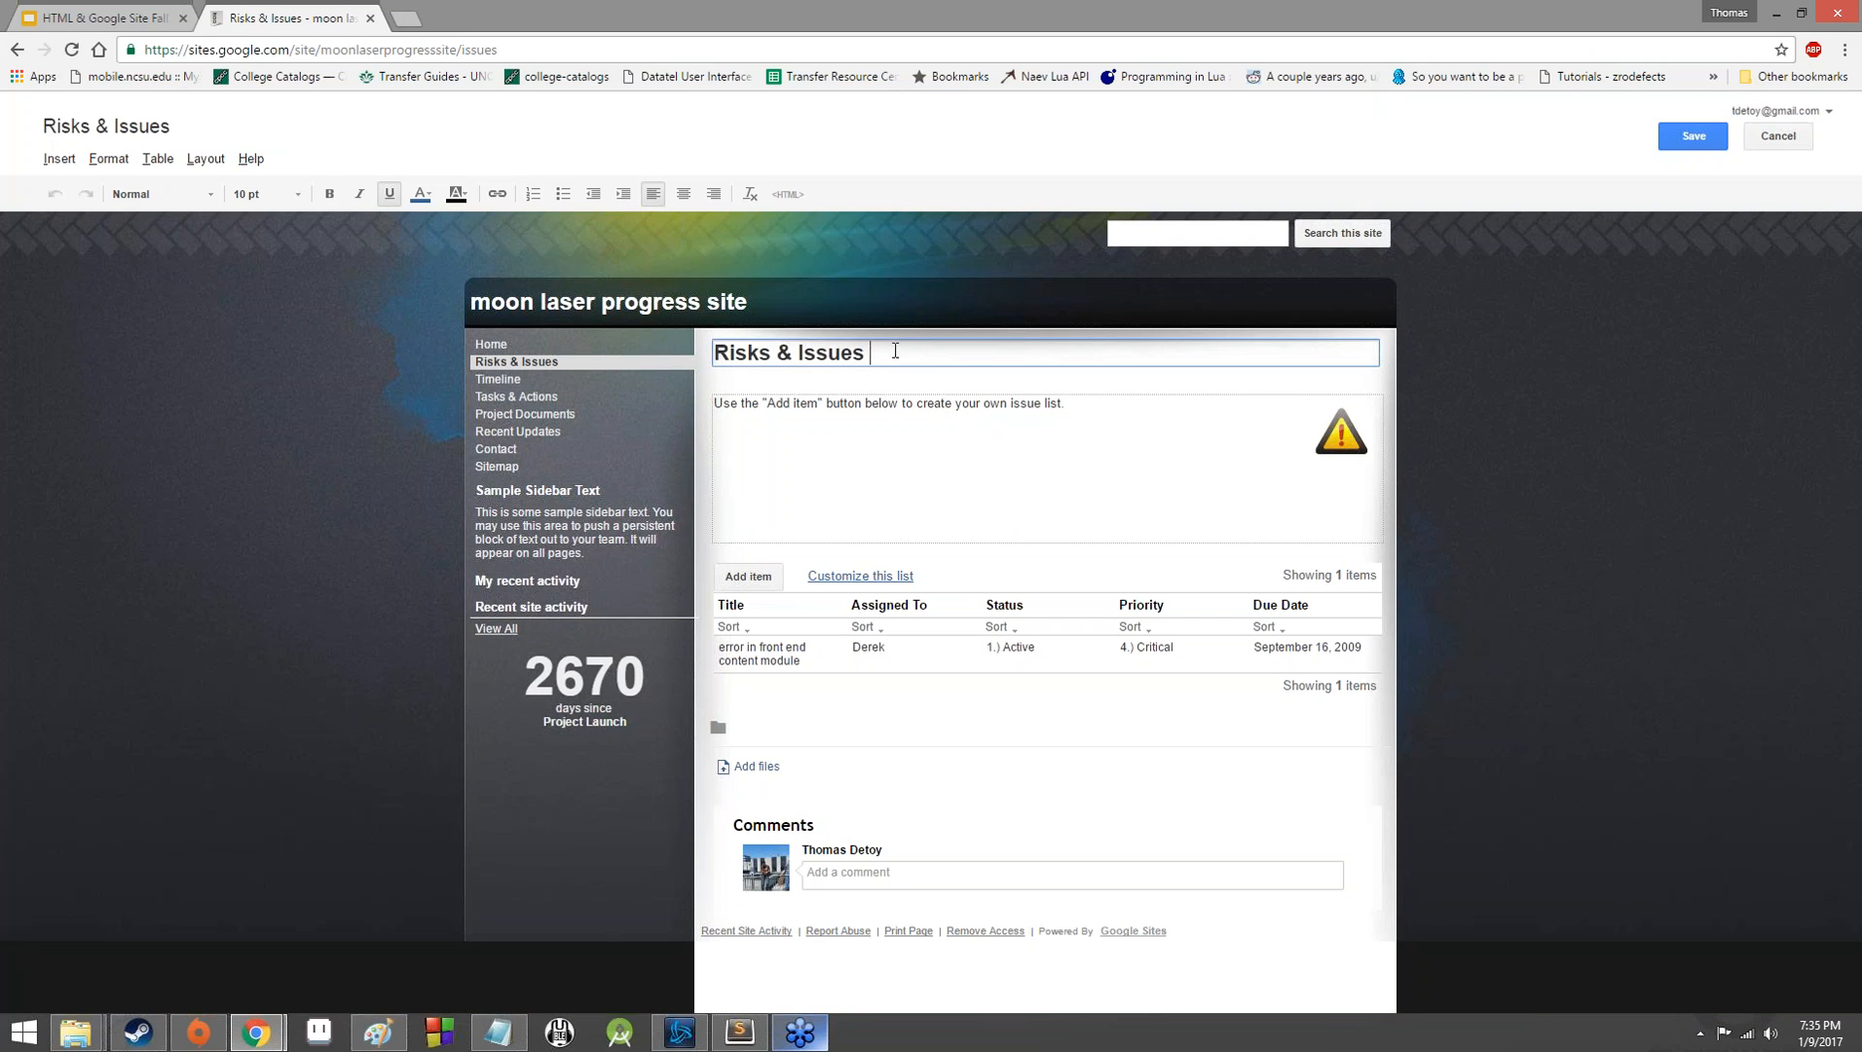
{"action": "type", "text": "ctly Relating to Secret Agents"}
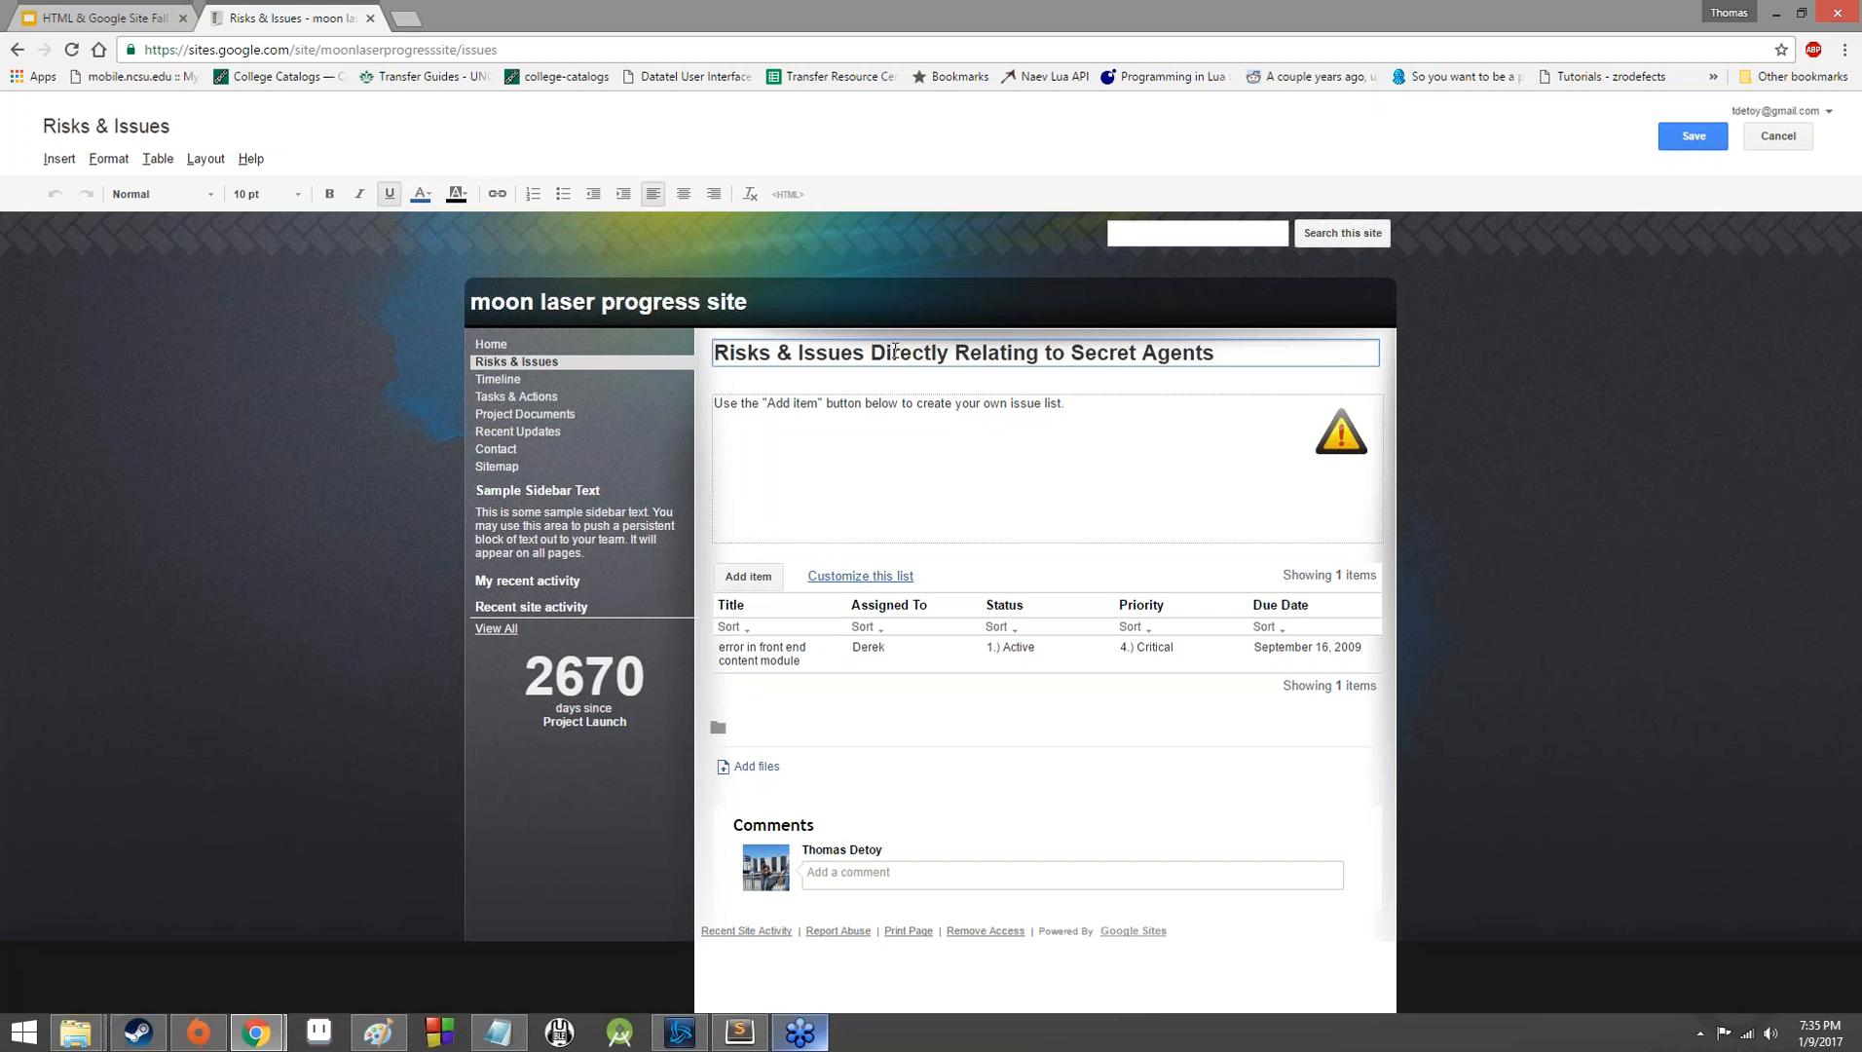
{"action": "left_click", "coordinate": [1313, 16]}
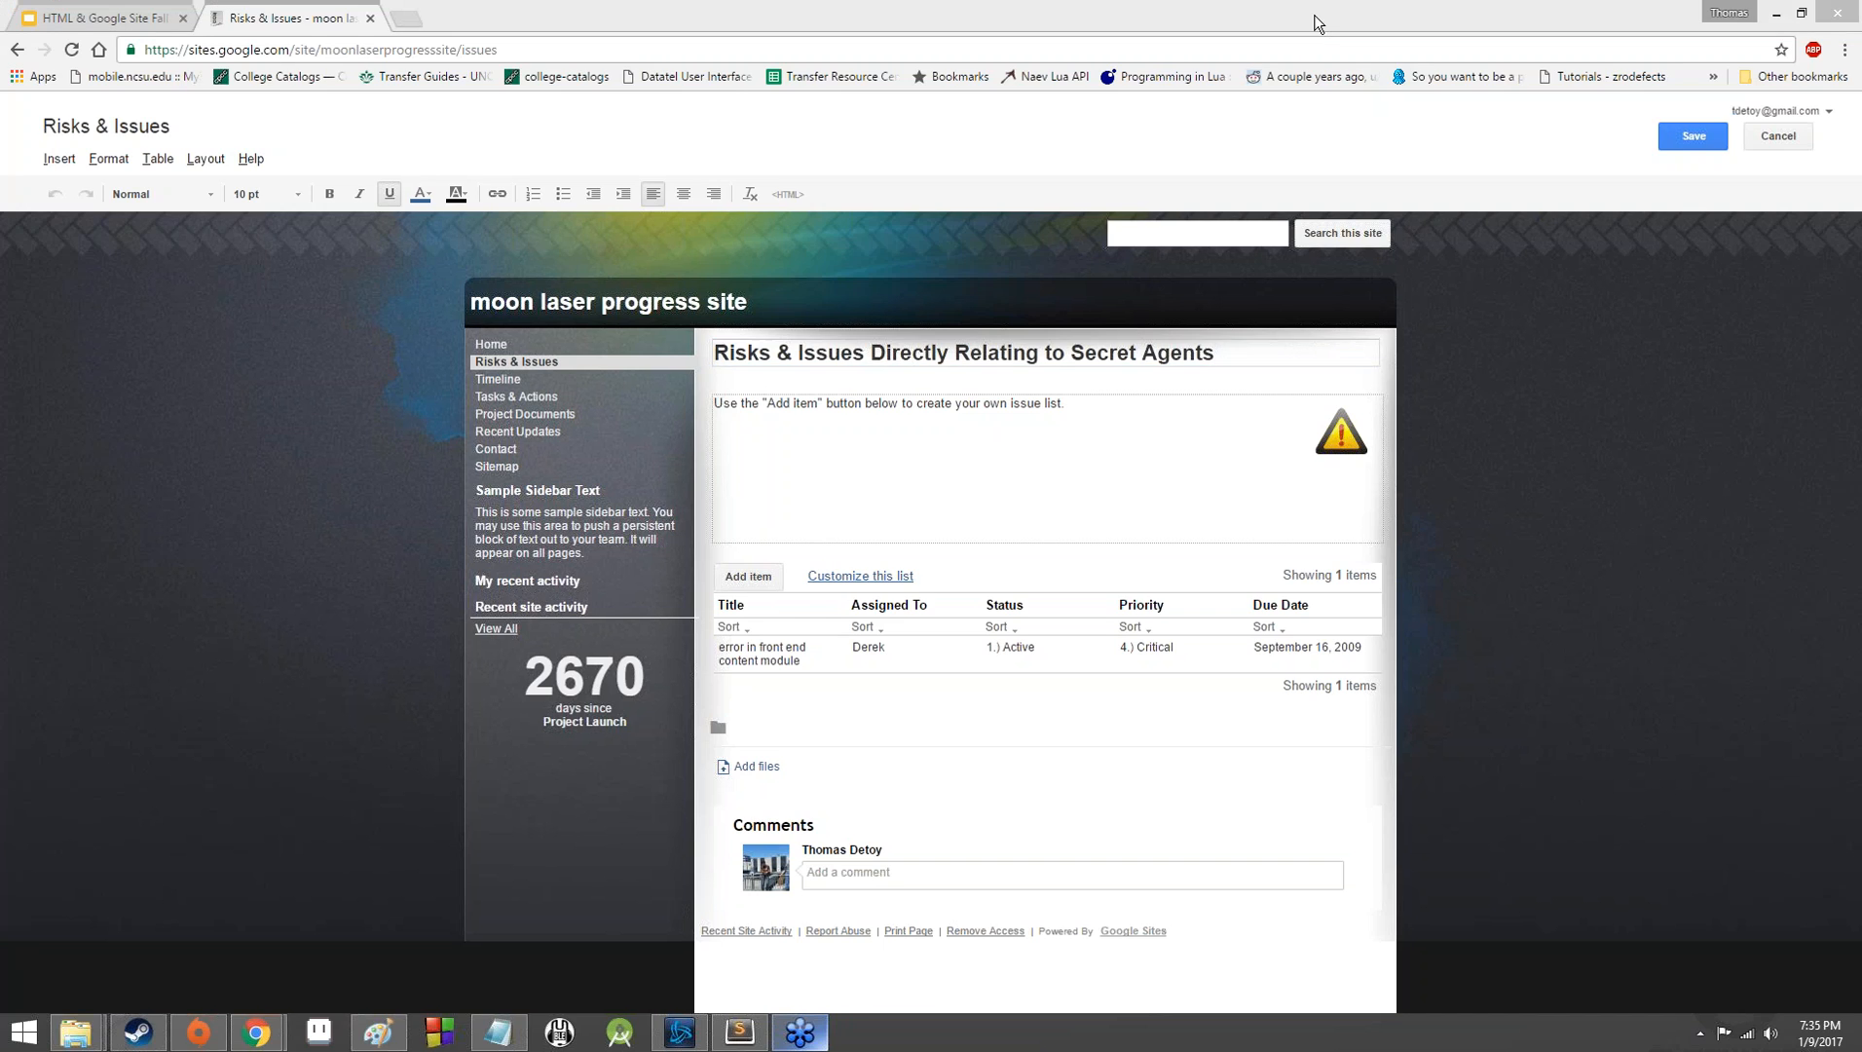
Start a new item in the issue list titled "Focusing Crystal Stolen" and assign it to Mook Squadron 3.
{"action": "left_click", "coordinate": [747, 576]}
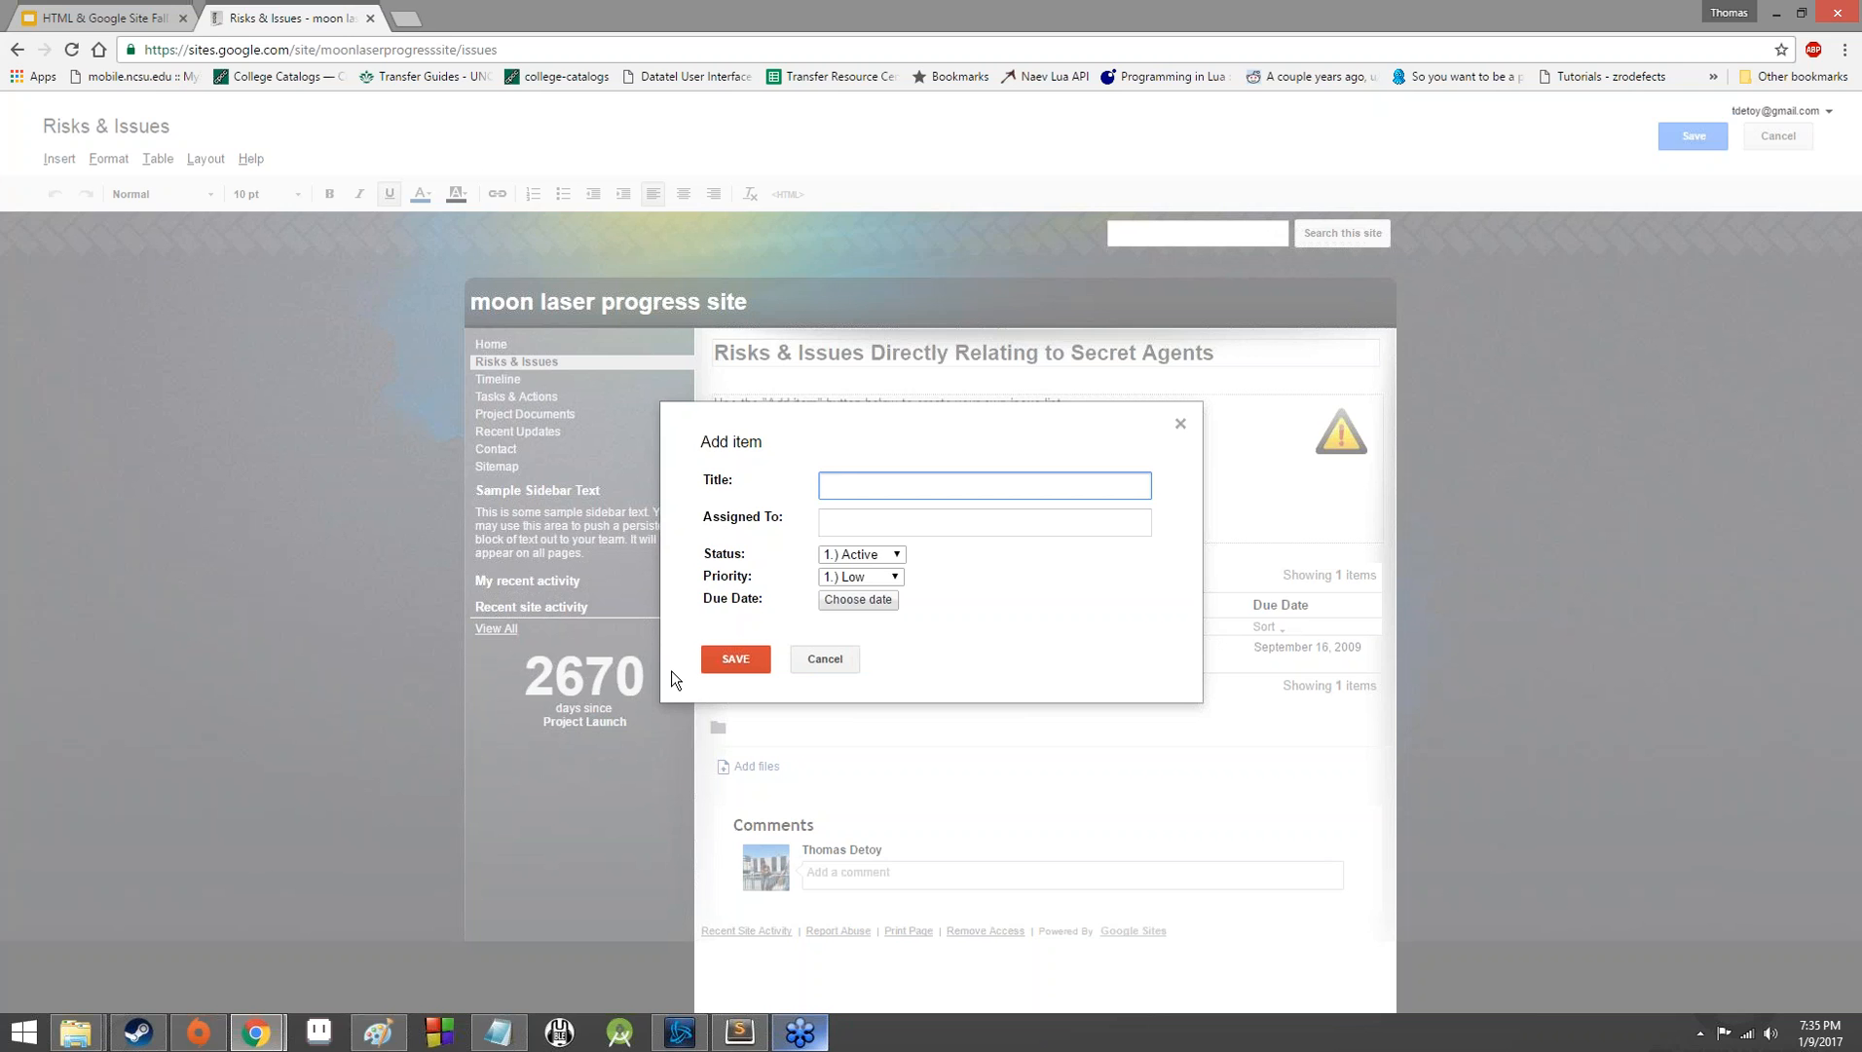
{"action": "type", "text": "Focusing Crystal Stolen"}
{"action": "left_click", "coordinate": [897, 524]}
{"action": "type", "text": "Moo"}
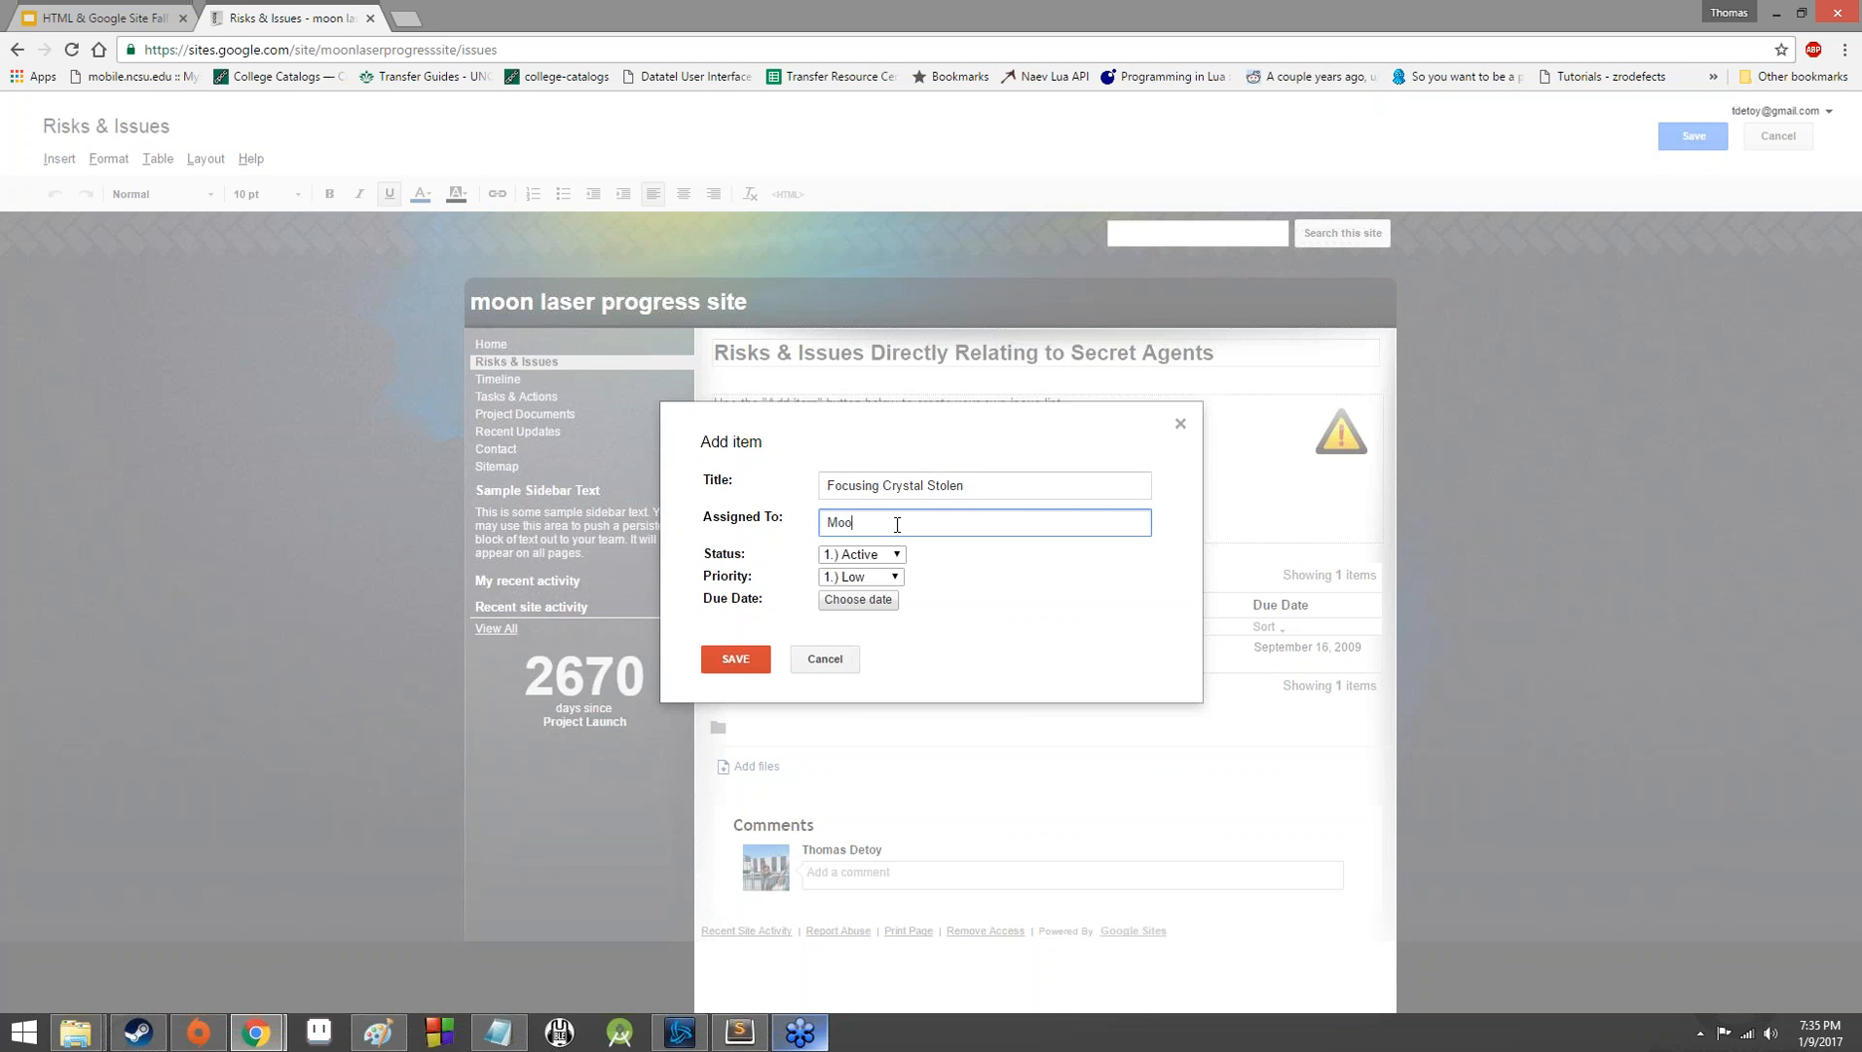
{"action": "type", "text": "k Squa"}
{"action": "type", "text": "dron "}
{"action": "type", "text": "2"}
{"action": "key", "text": "BackSpace"}
{"action": "type", "text": "3"}
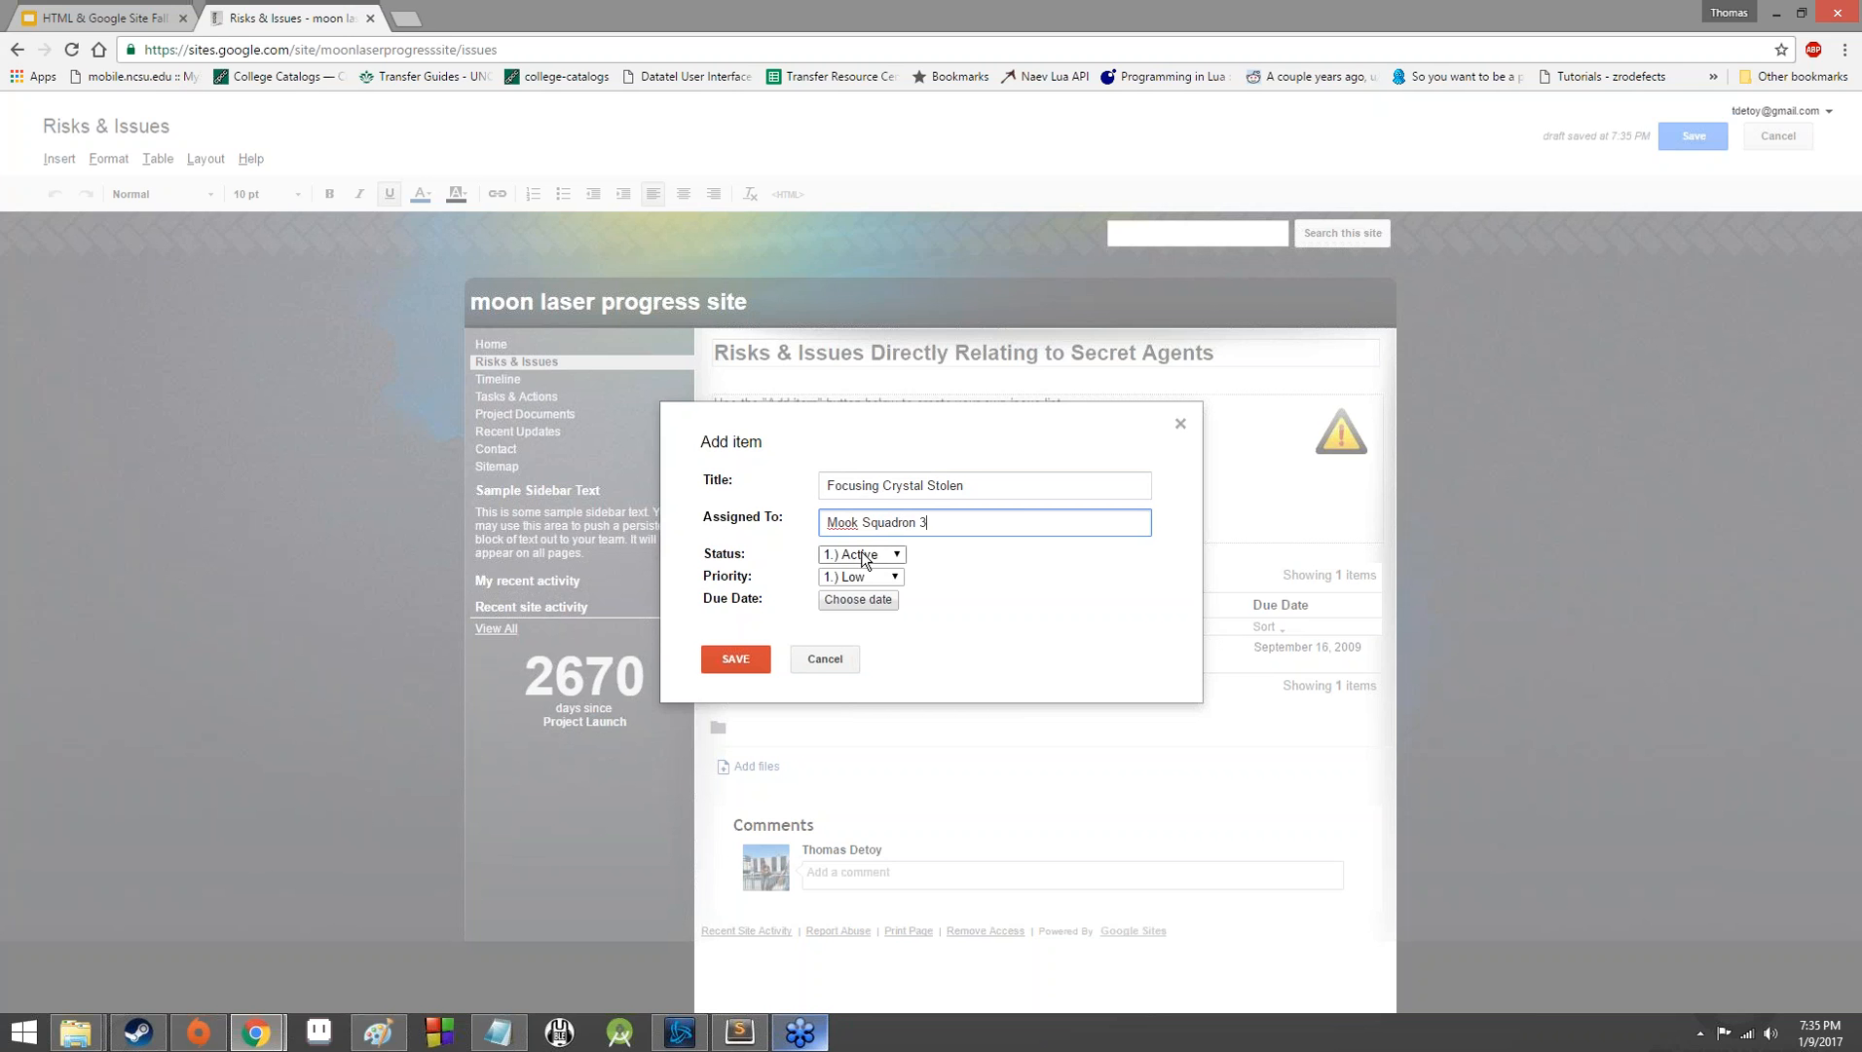
Give the new issue Active status and Critical priority, and save both the item and the page.
{"action": "left_click", "coordinate": [866, 554]}
{"action": "left_click", "coordinate": [861, 573]}
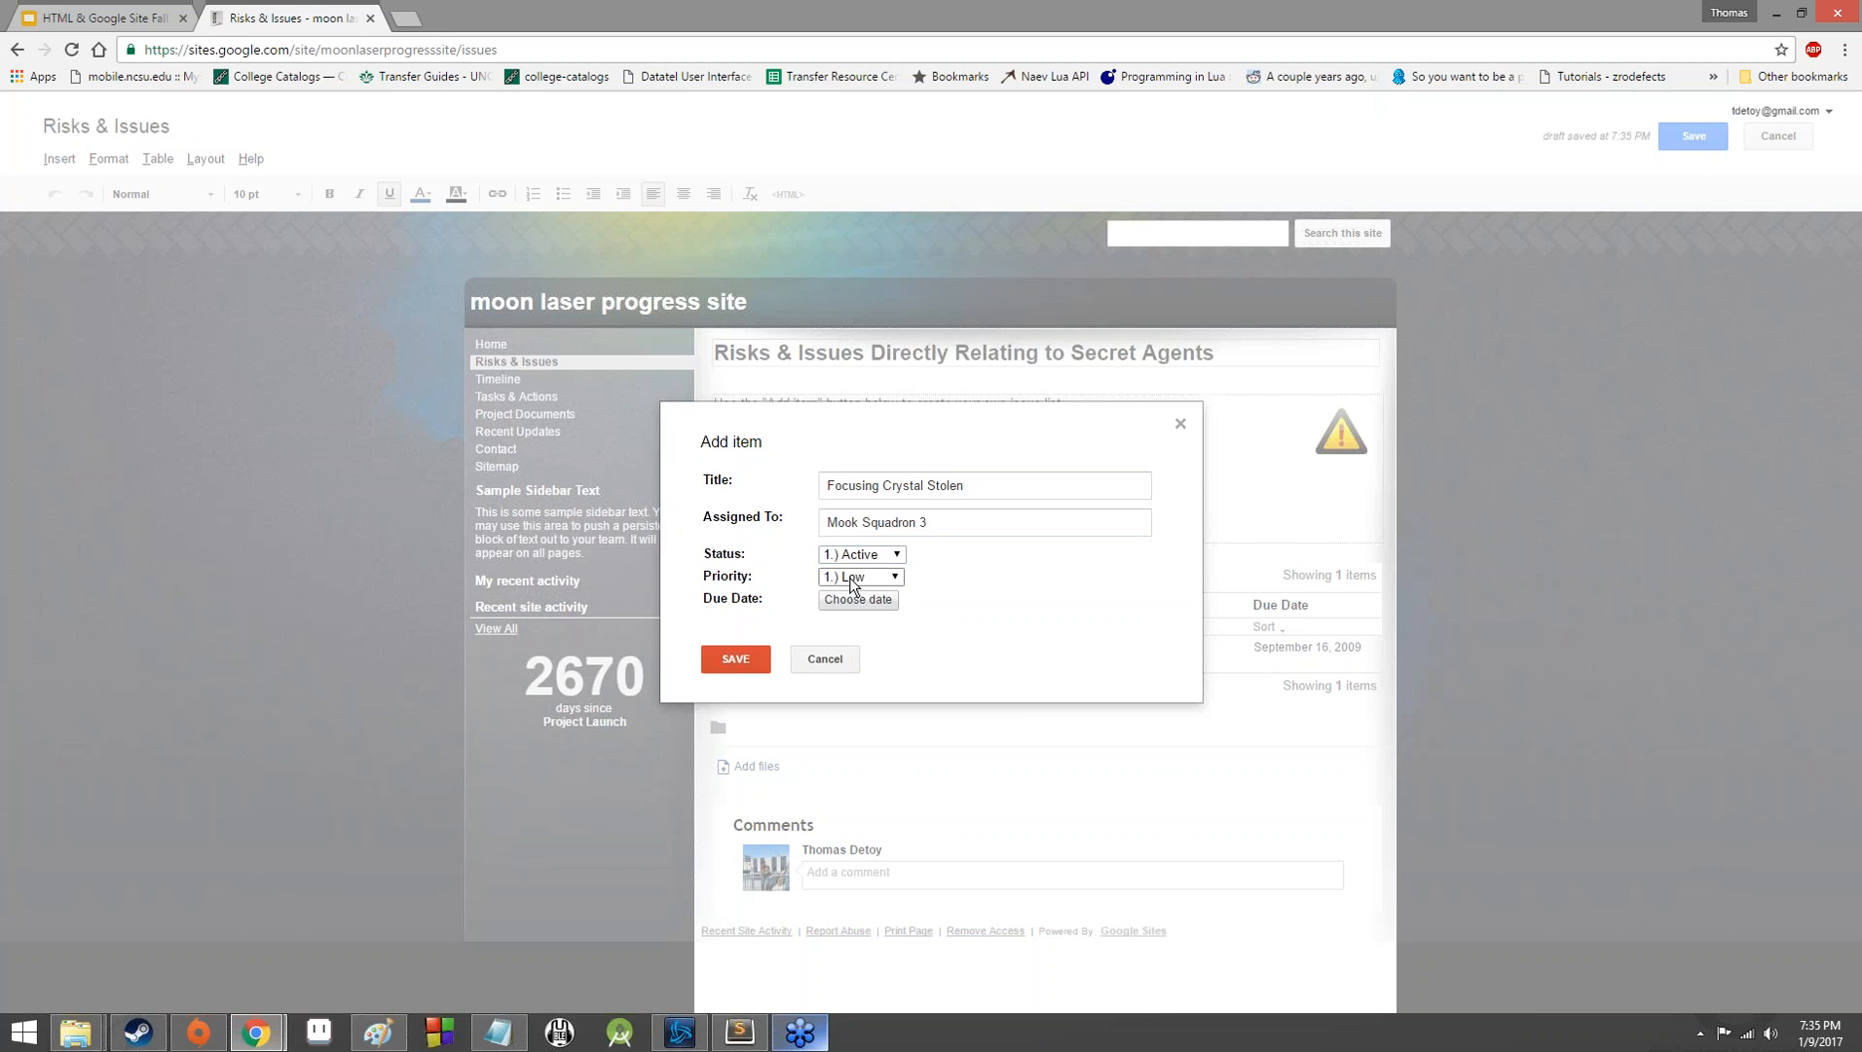
{"action": "left_click", "coordinate": [839, 577]}
{"action": "left_click", "coordinate": [853, 643]}
{"action": "left_click", "coordinate": [737, 659]}
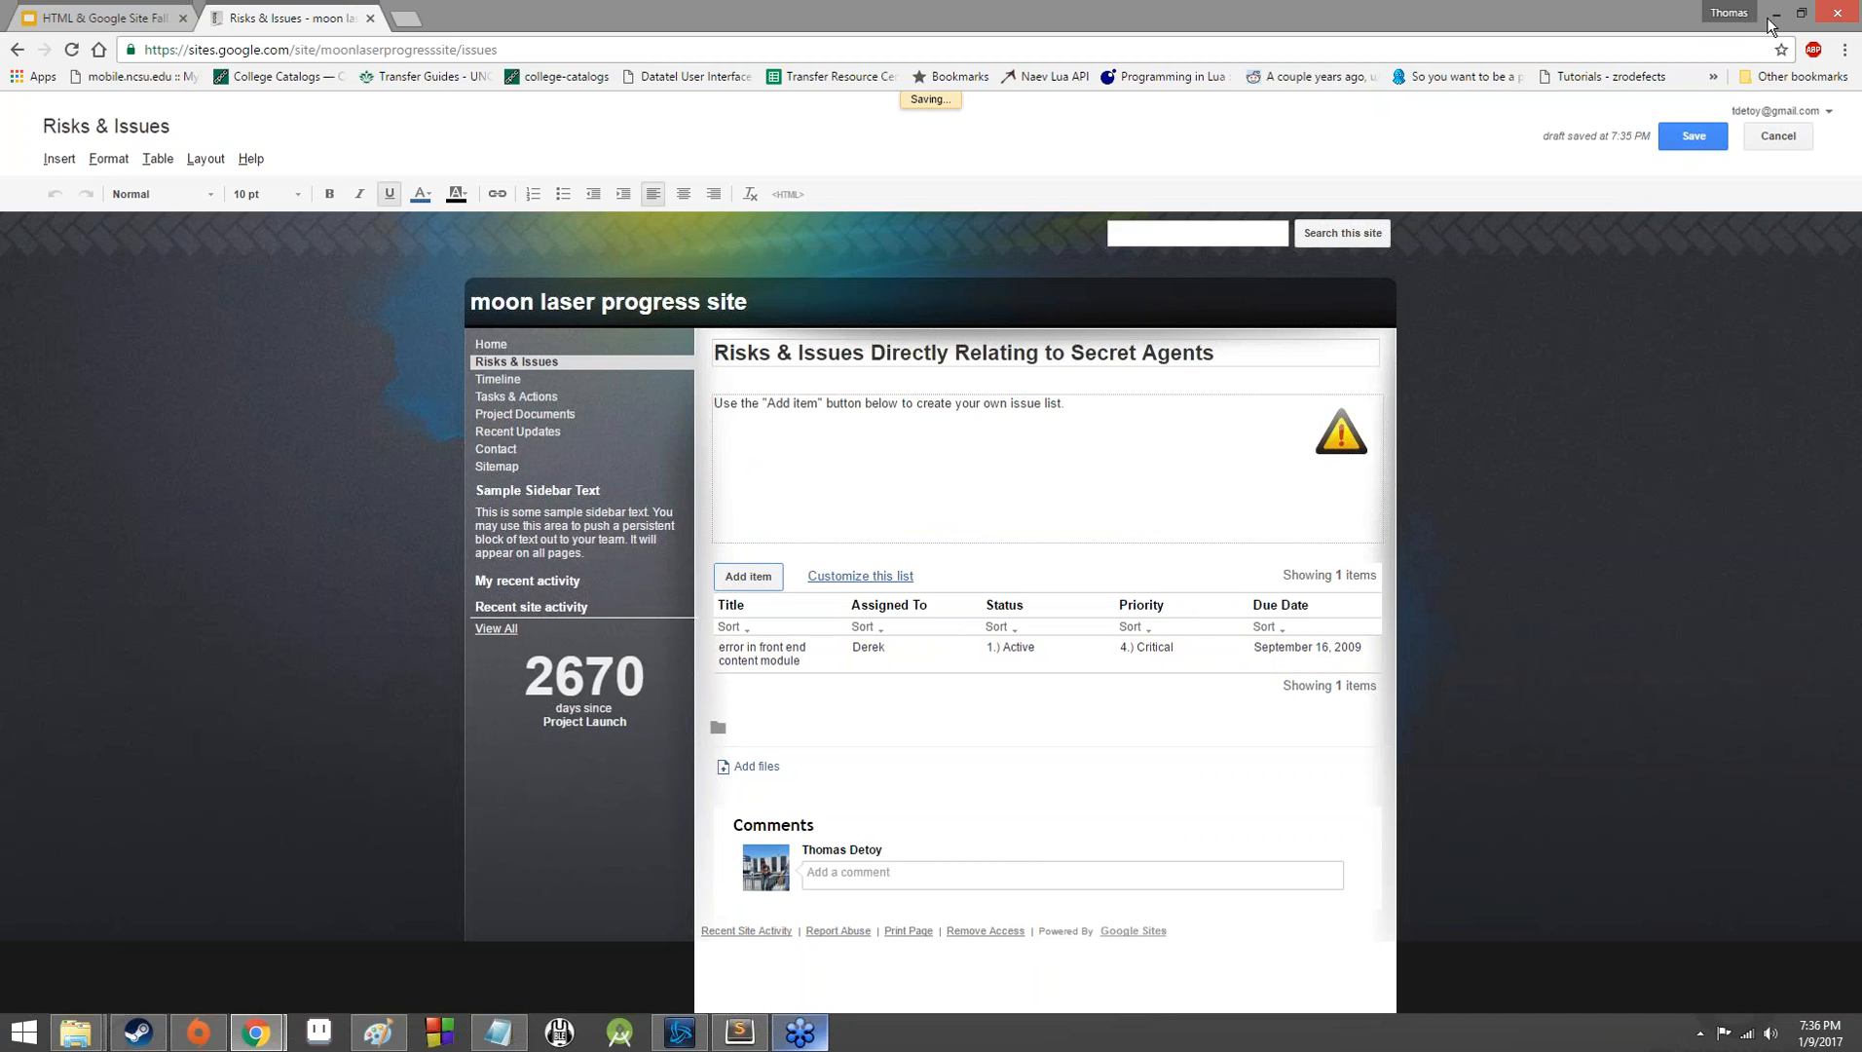
{"action": "left_click", "coordinate": [1693, 135]}
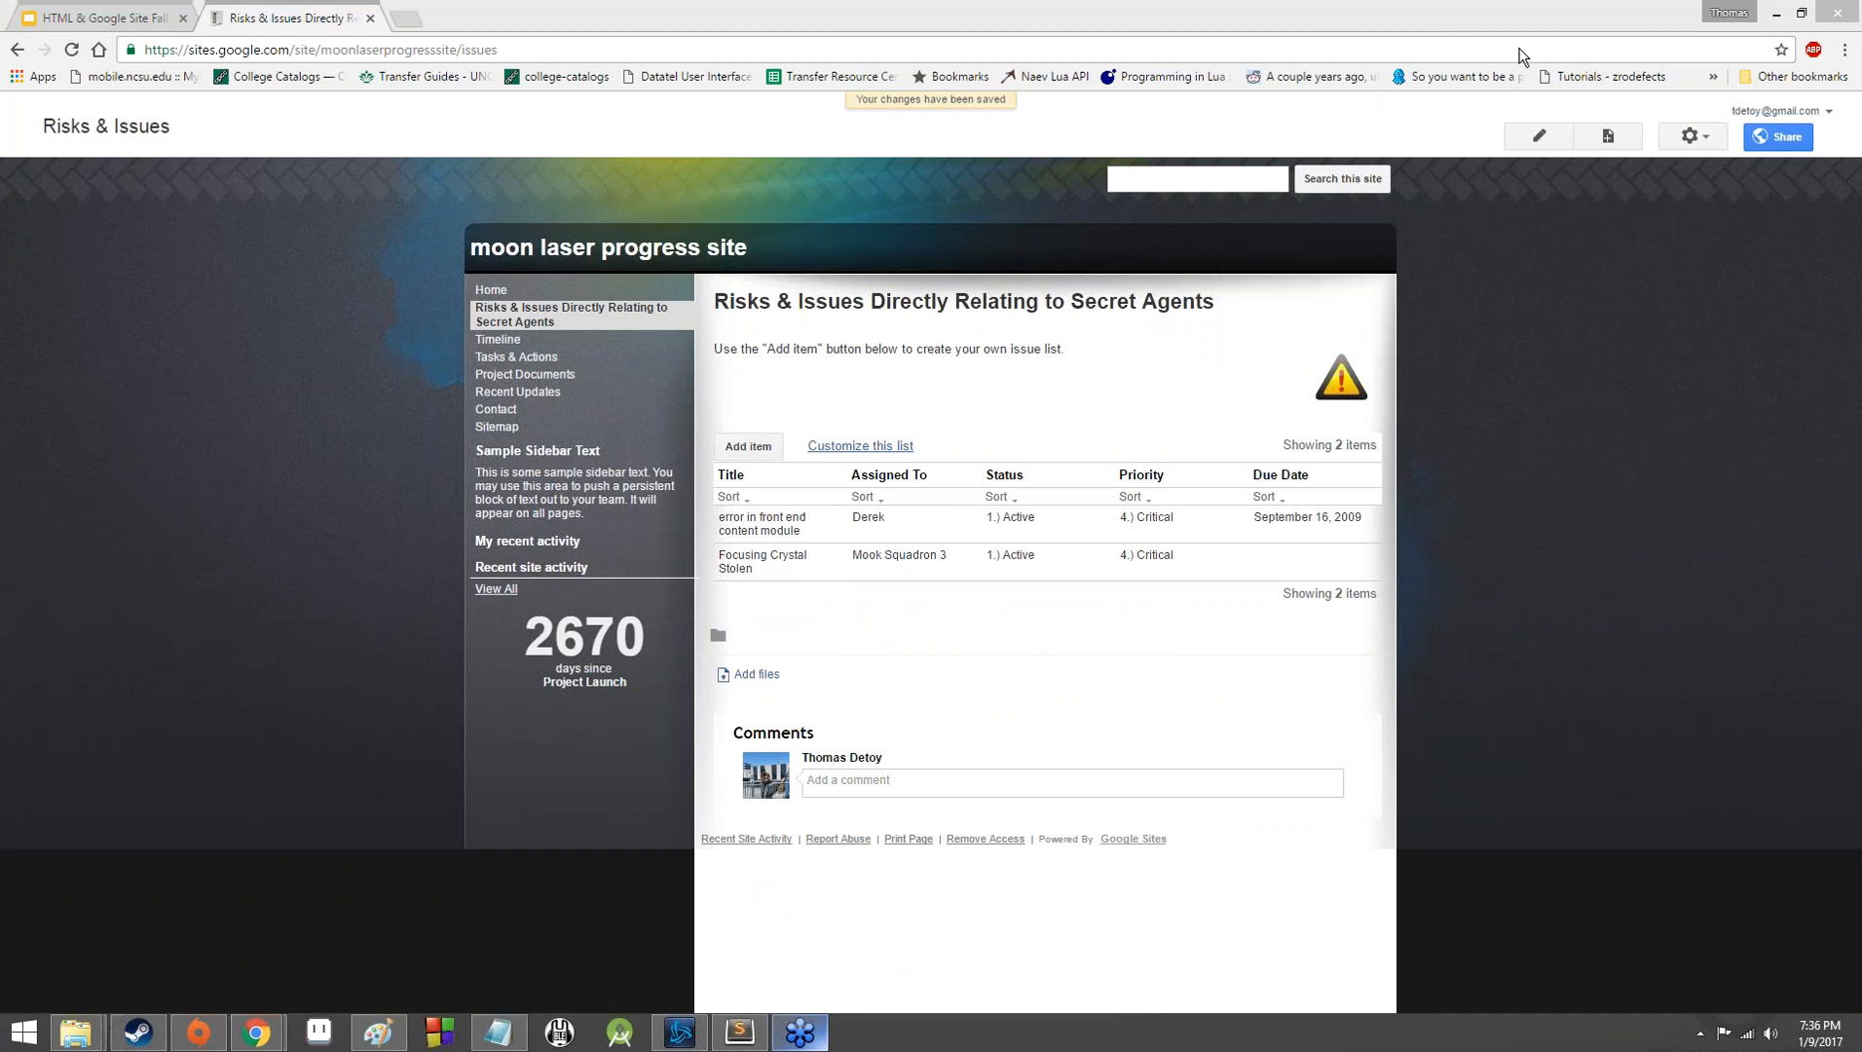
Create a top-level page named "Moon Laser Construction Webcam" using the Web Page template.
{"action": "left_click", "coordinate": [1606, 141]}
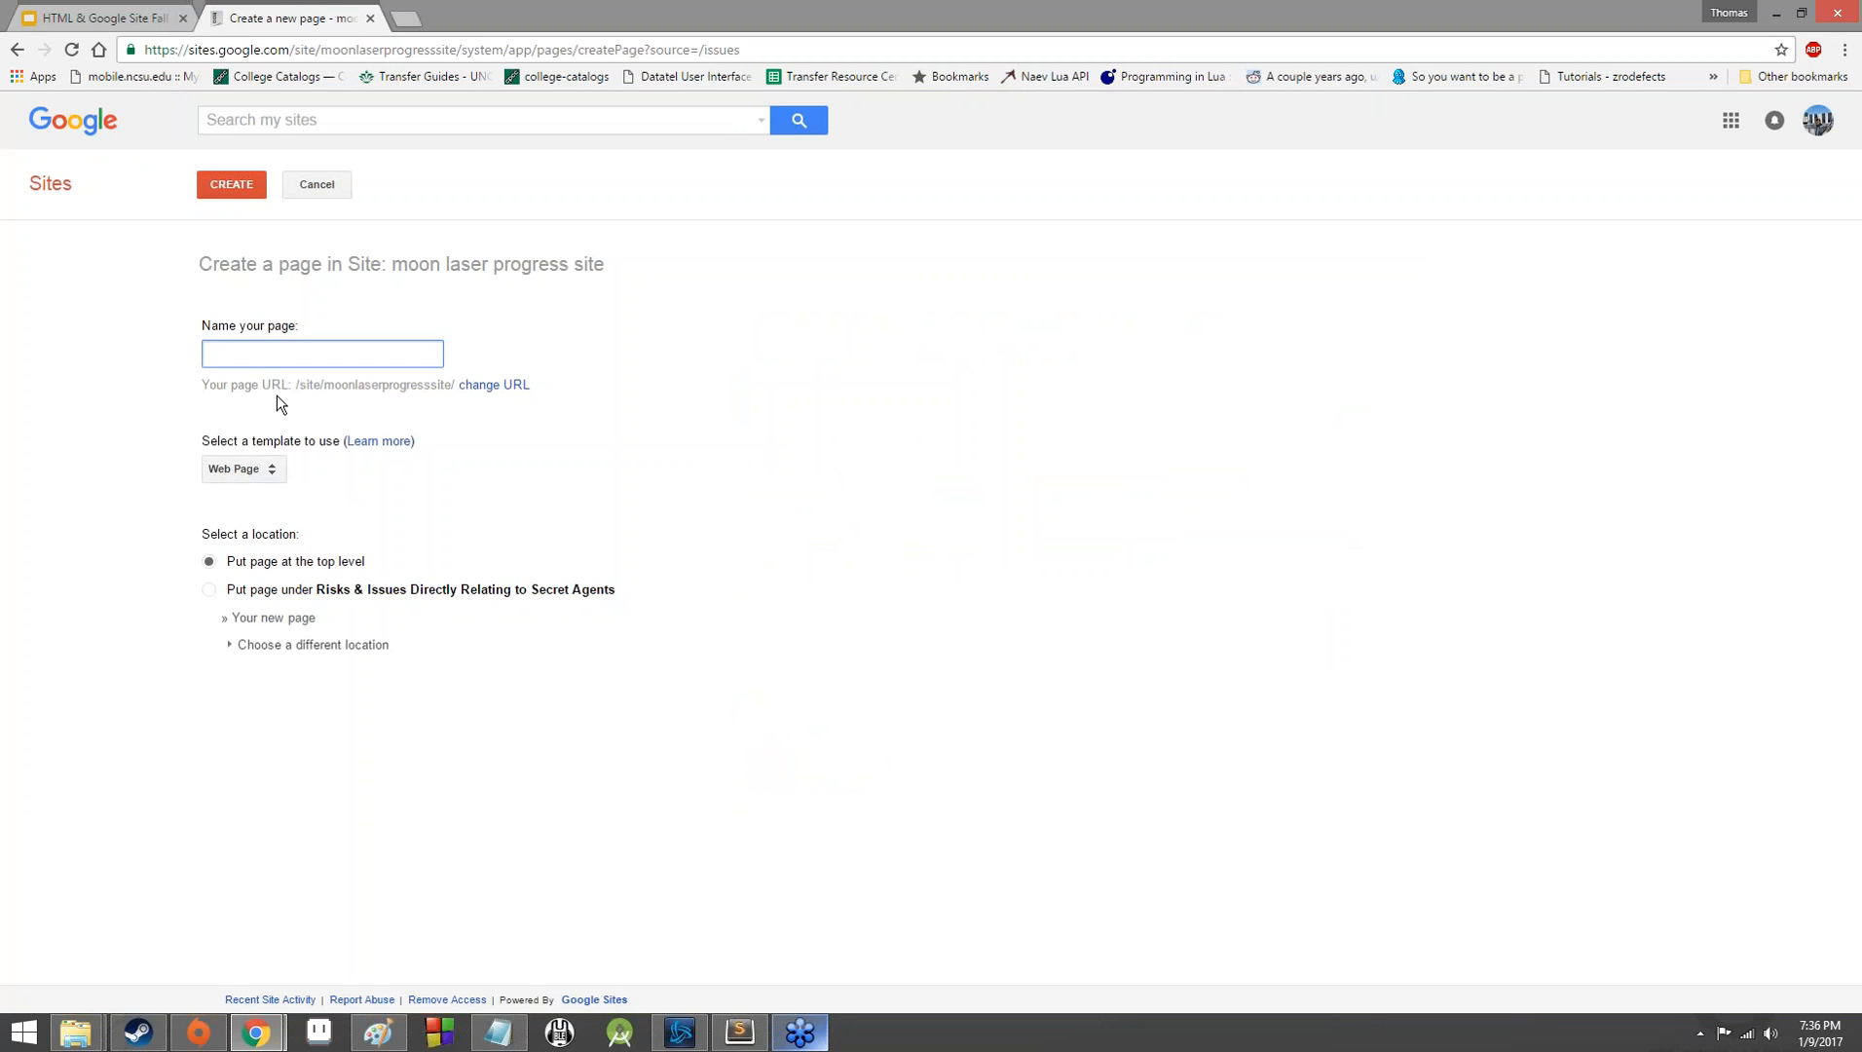
{"action": "type", "text": "Moon Las"}
{"action": "type", "text": "er Construction Web"}
{"action": "type", "text": "cam"}
{"action": "left_click", "coordinate": [271, 468]}
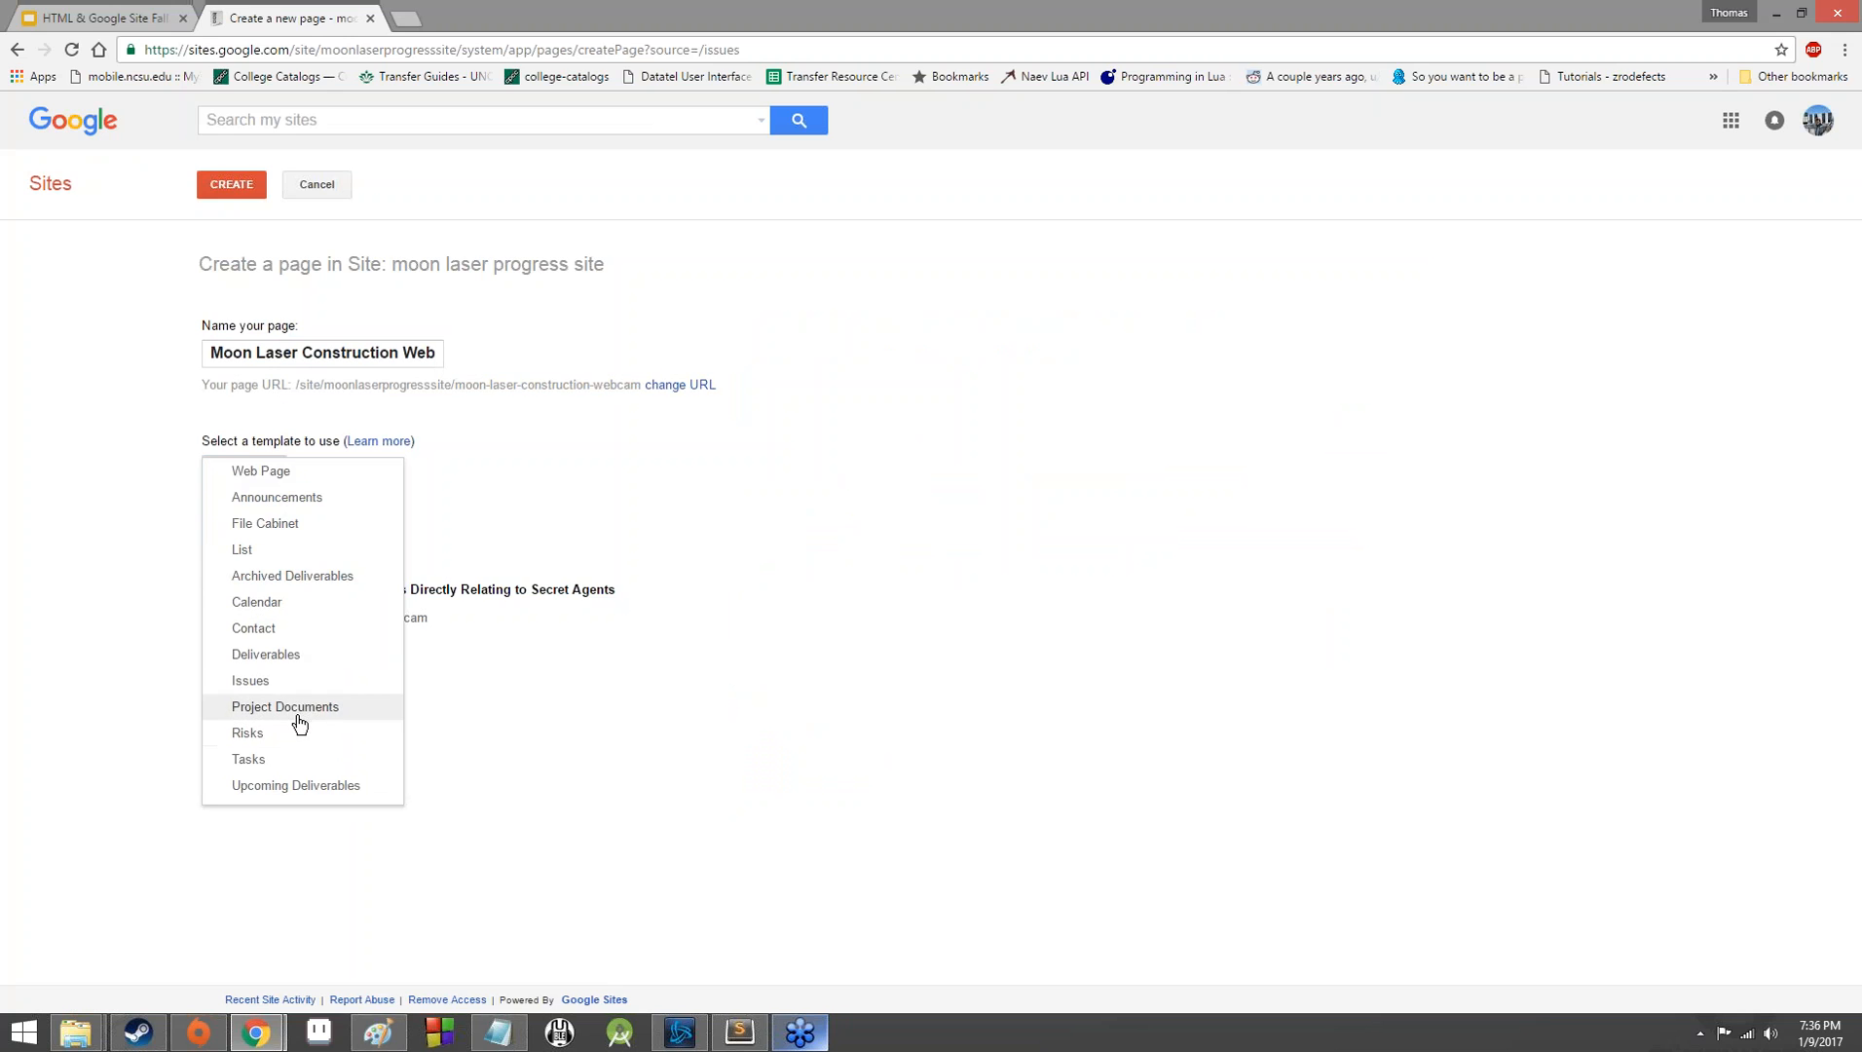
{"action": "left_click", "coordinate": [301, 475]}
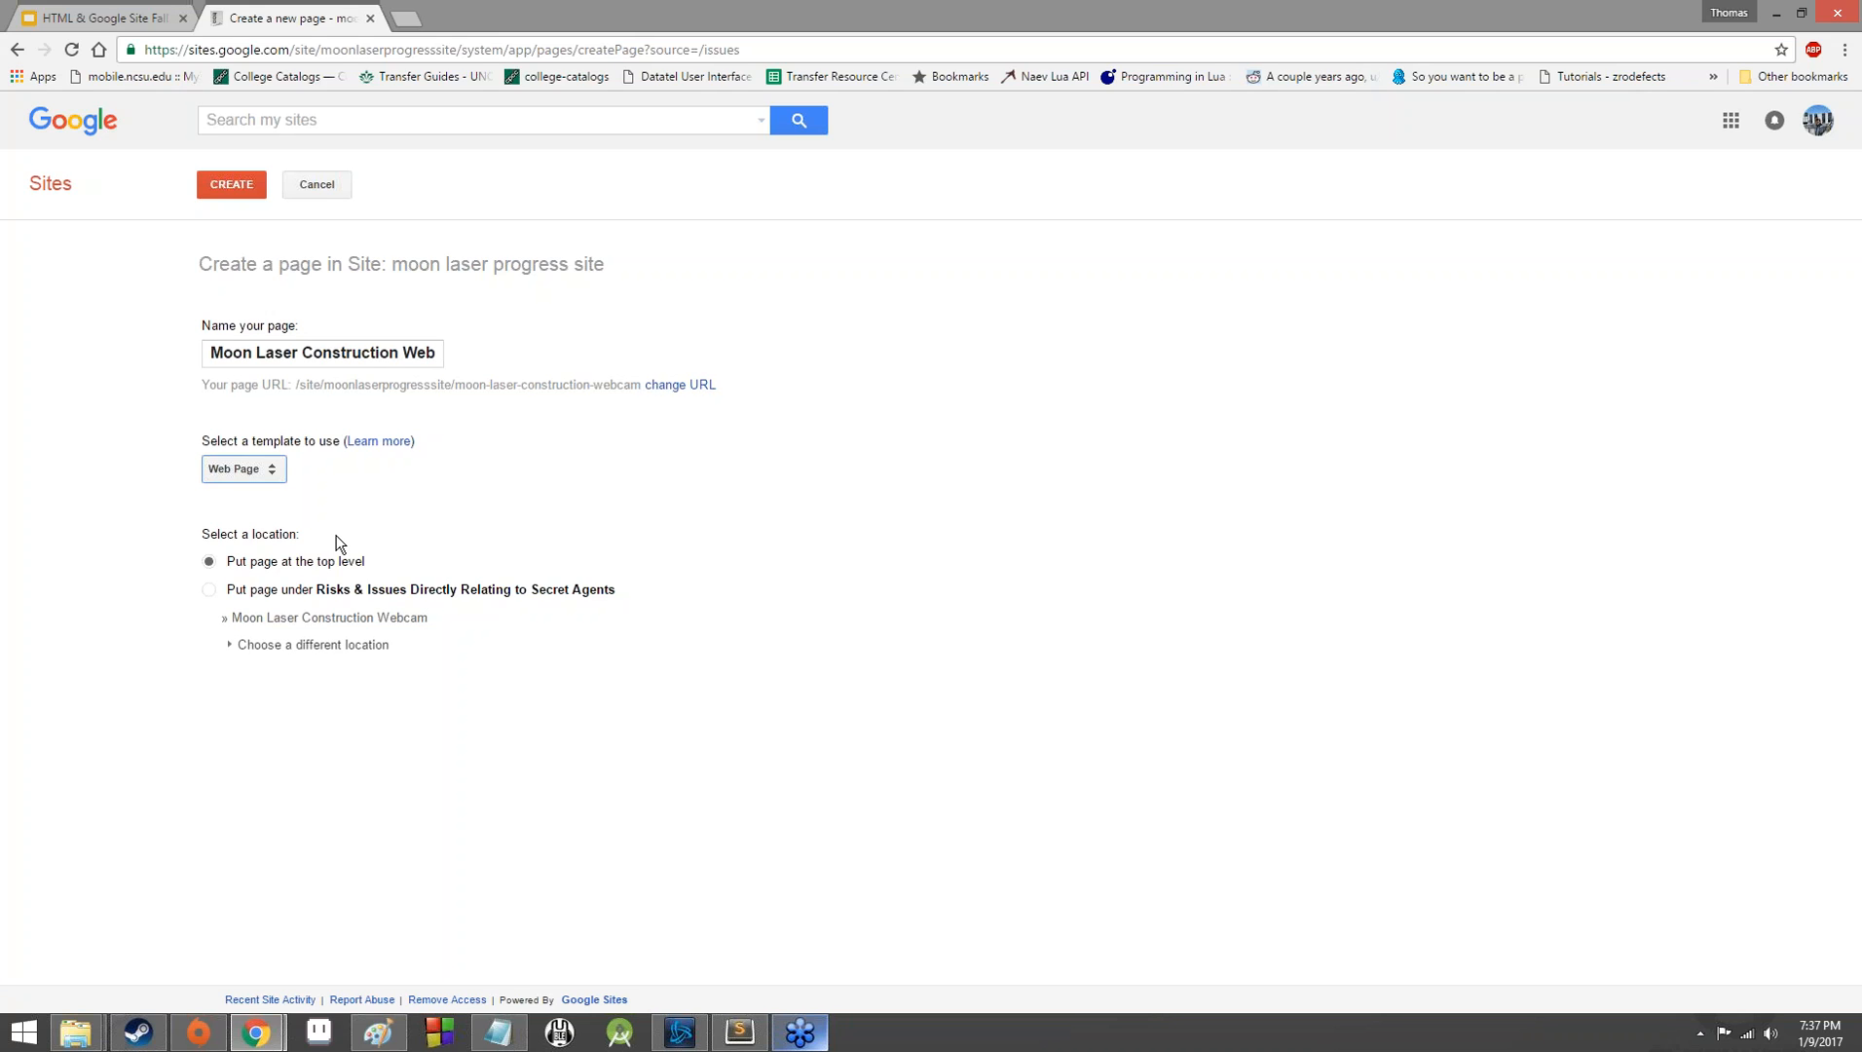
{"action": "left_click", "coordinate": [211, 188]}
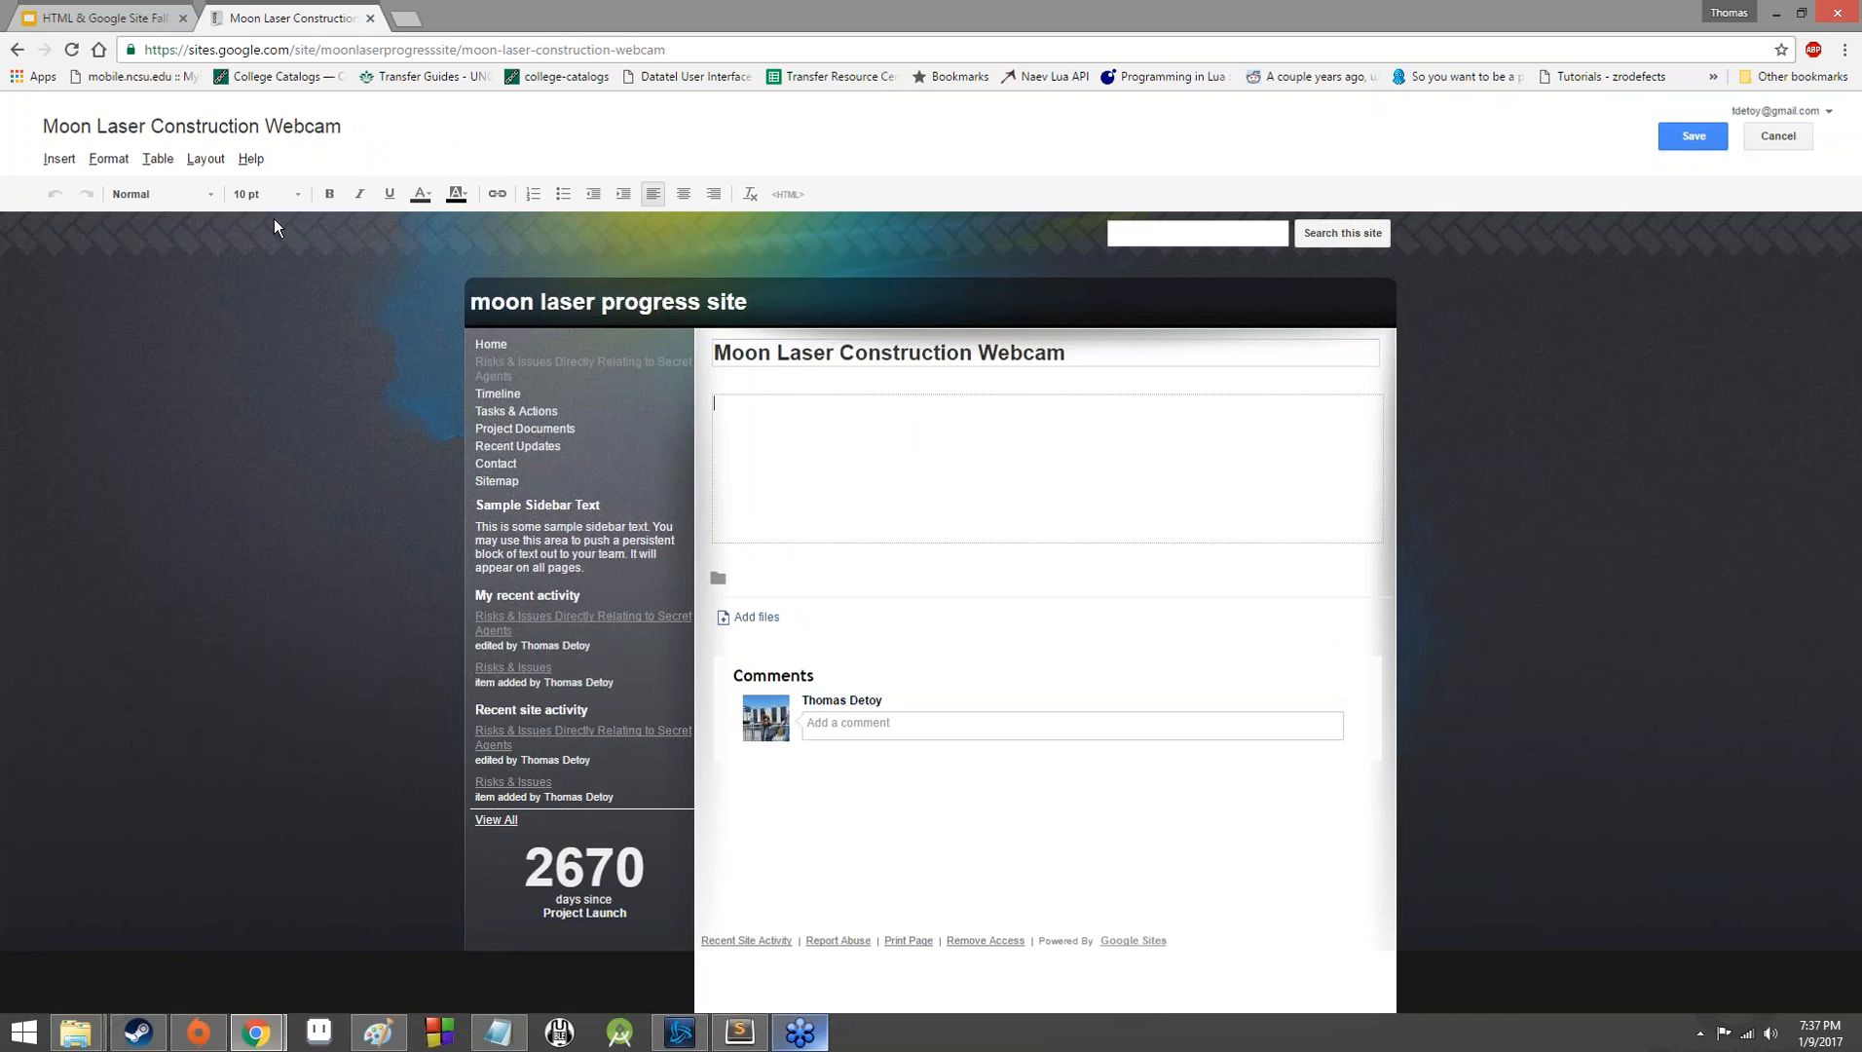
View the settings for inserting a YouTube video into the new page and leave them without inserting one.
{"action": "left_click", "coordinate": [158, 159]}
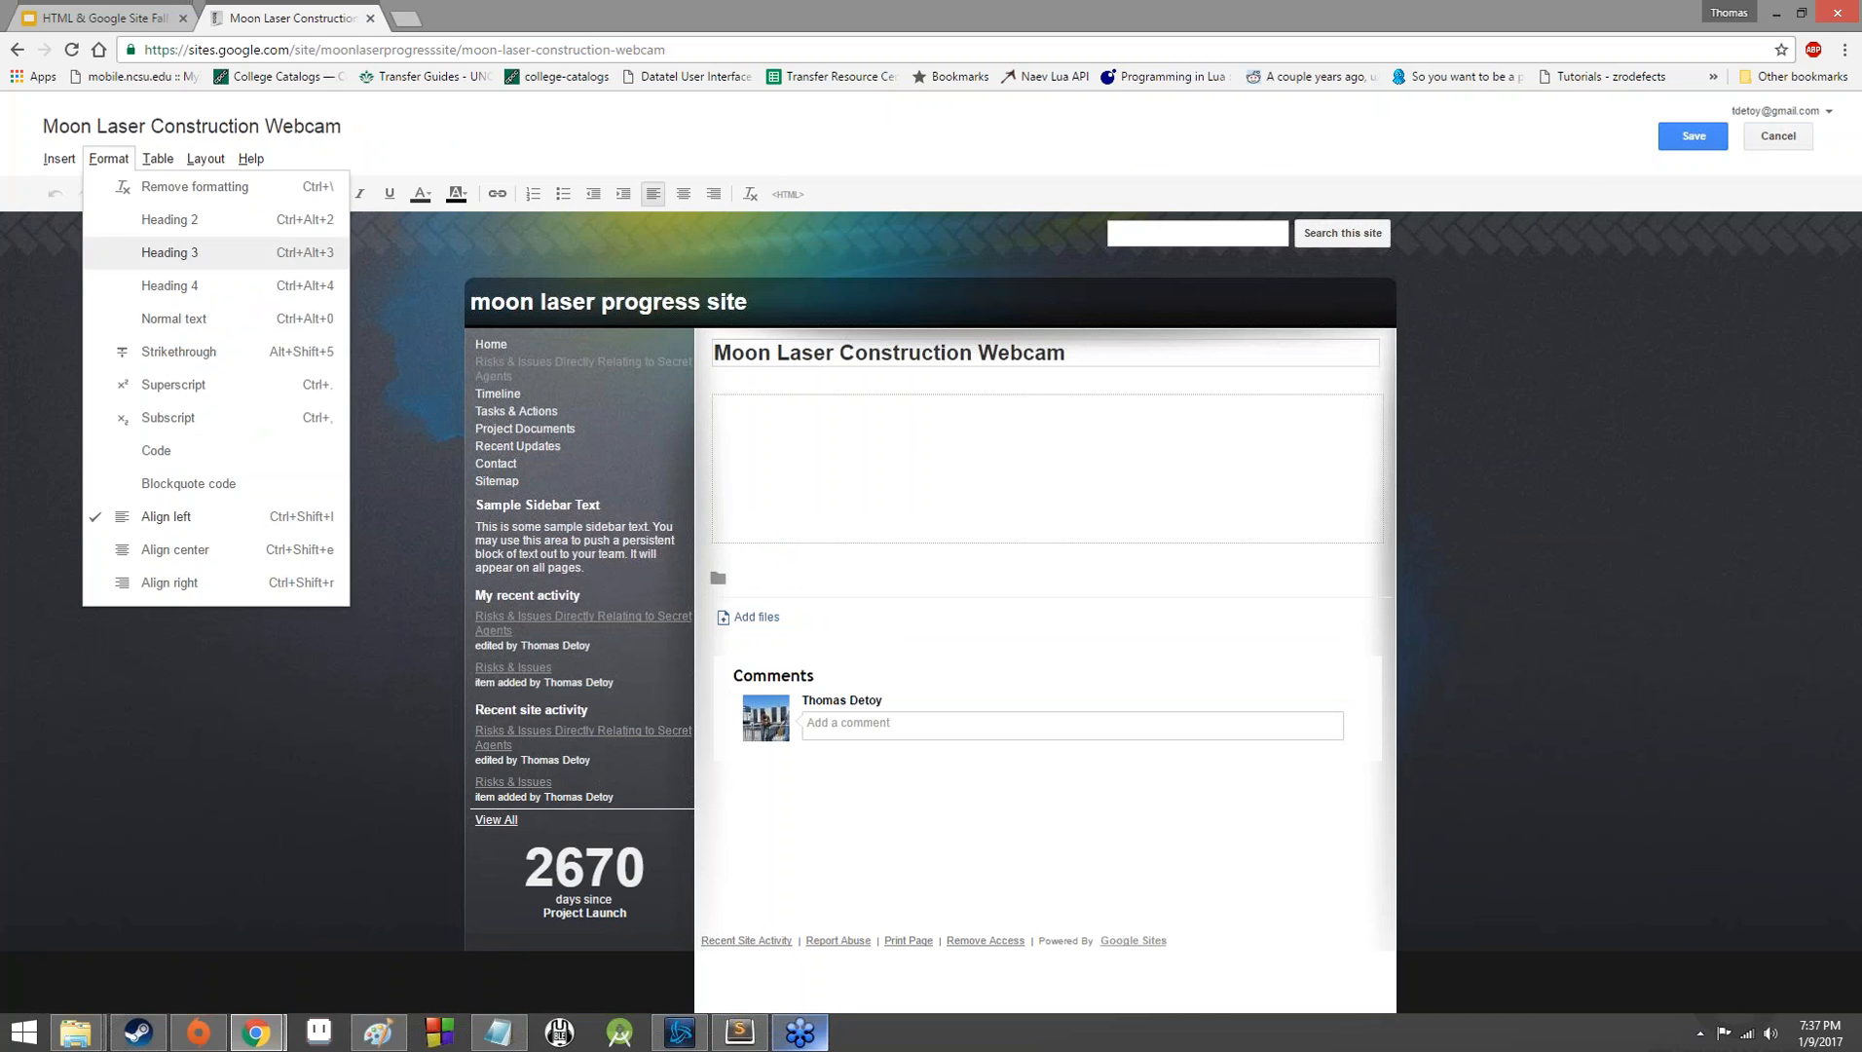
{"action": "mouse_move", "coordinate": [58, 159]}
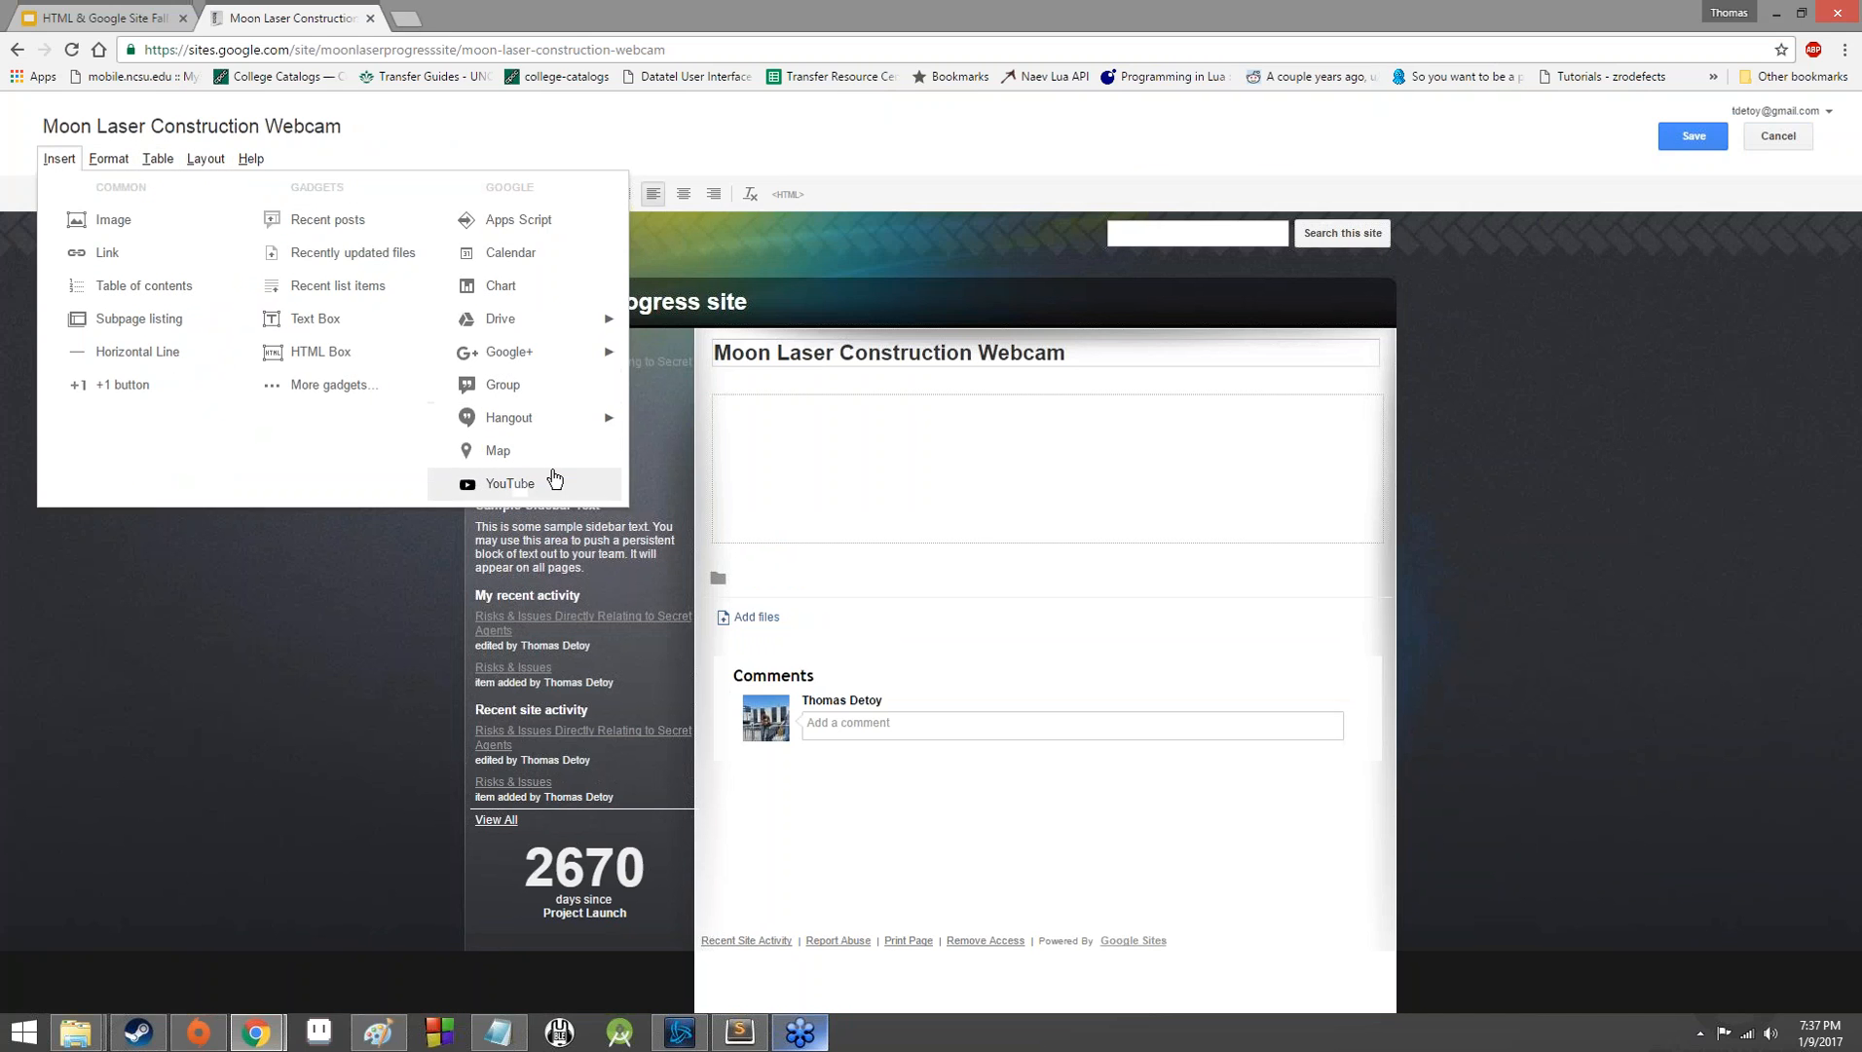
{"action": "left_click", "coordinate": [521, 485]}
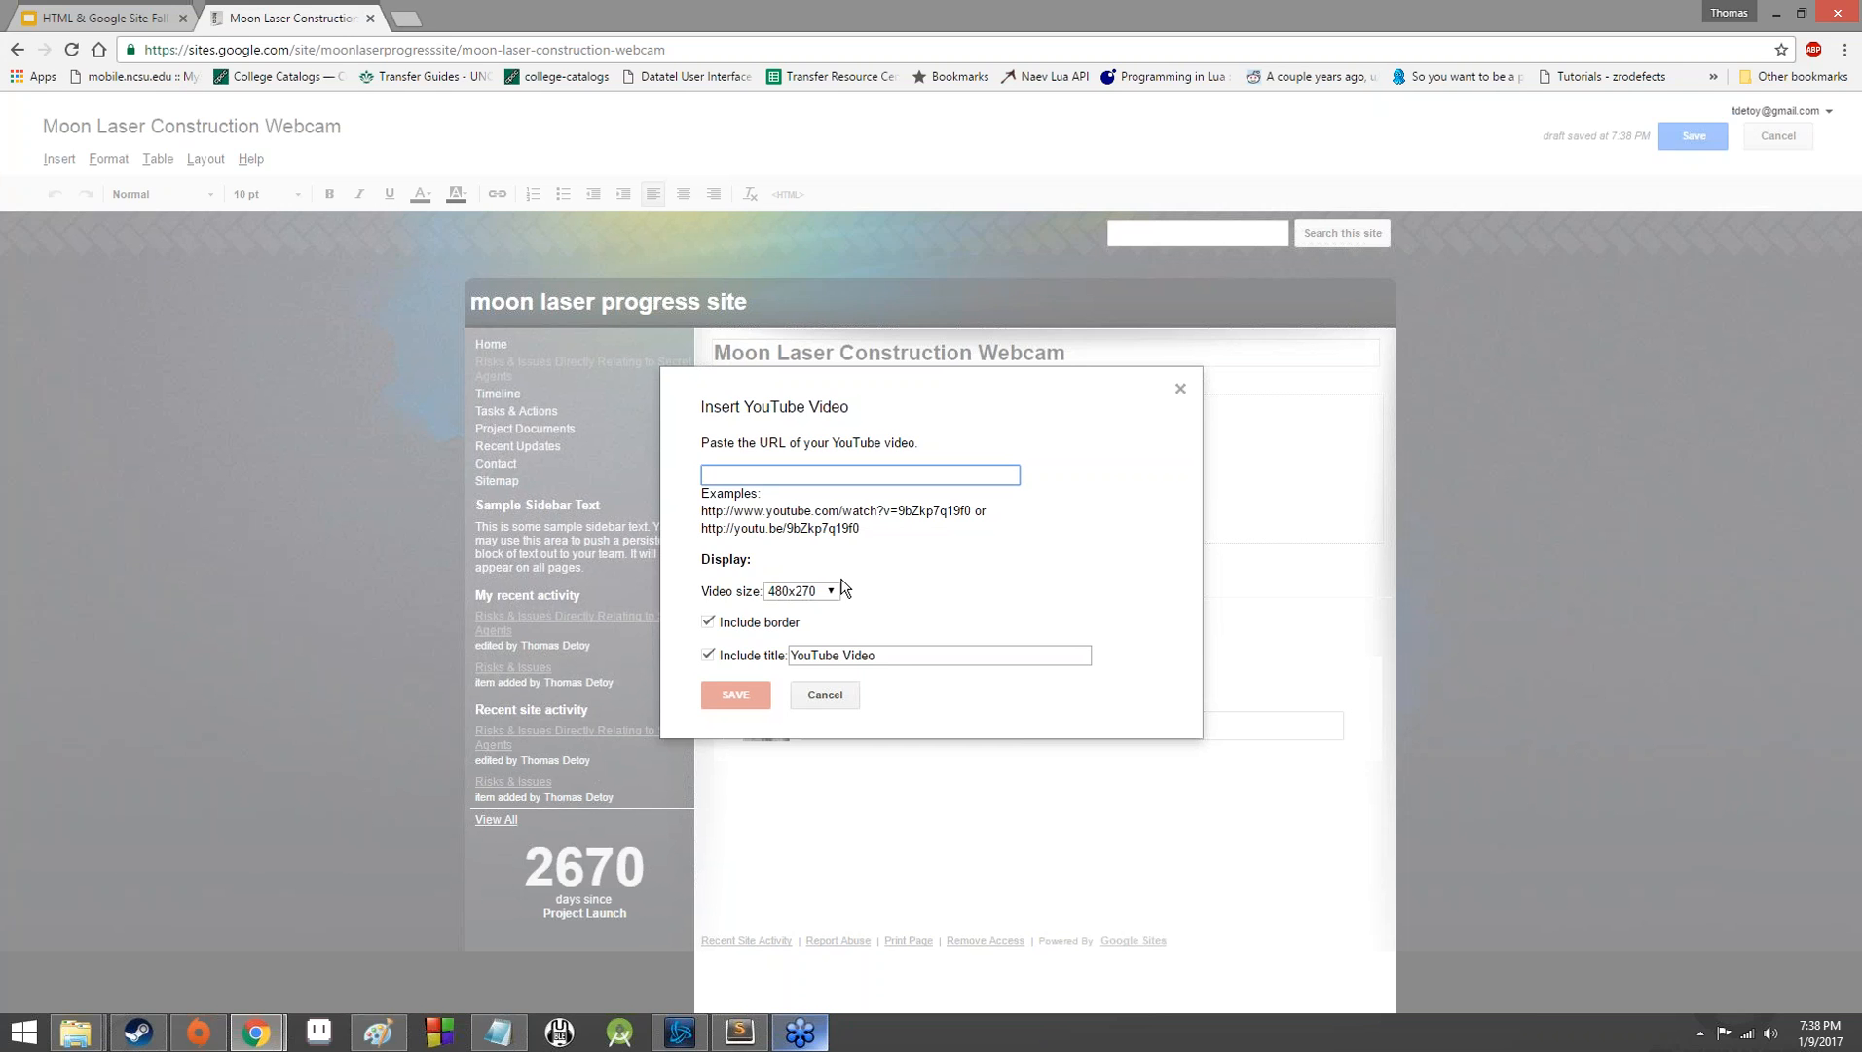
{"action": "left_click", "coordinate": [825, 699]}
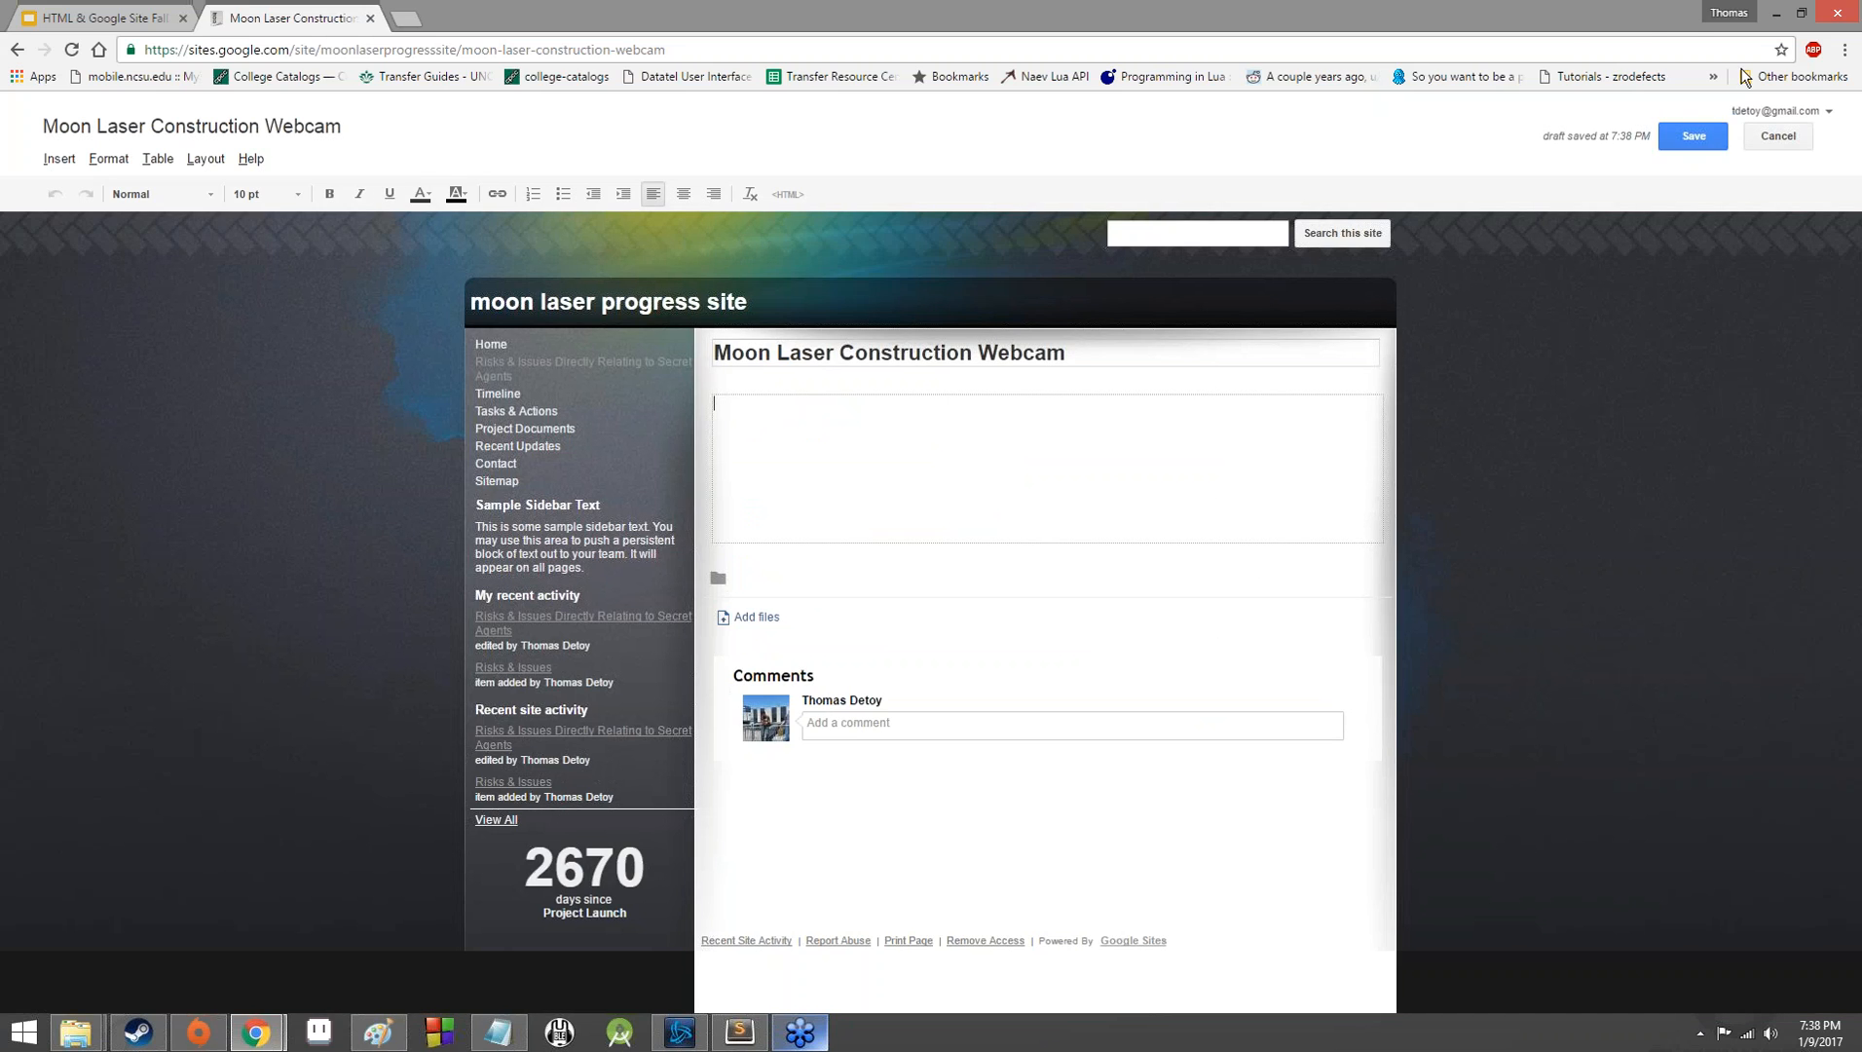
{"action": "left_click", "coordinate": [1741, 69]}
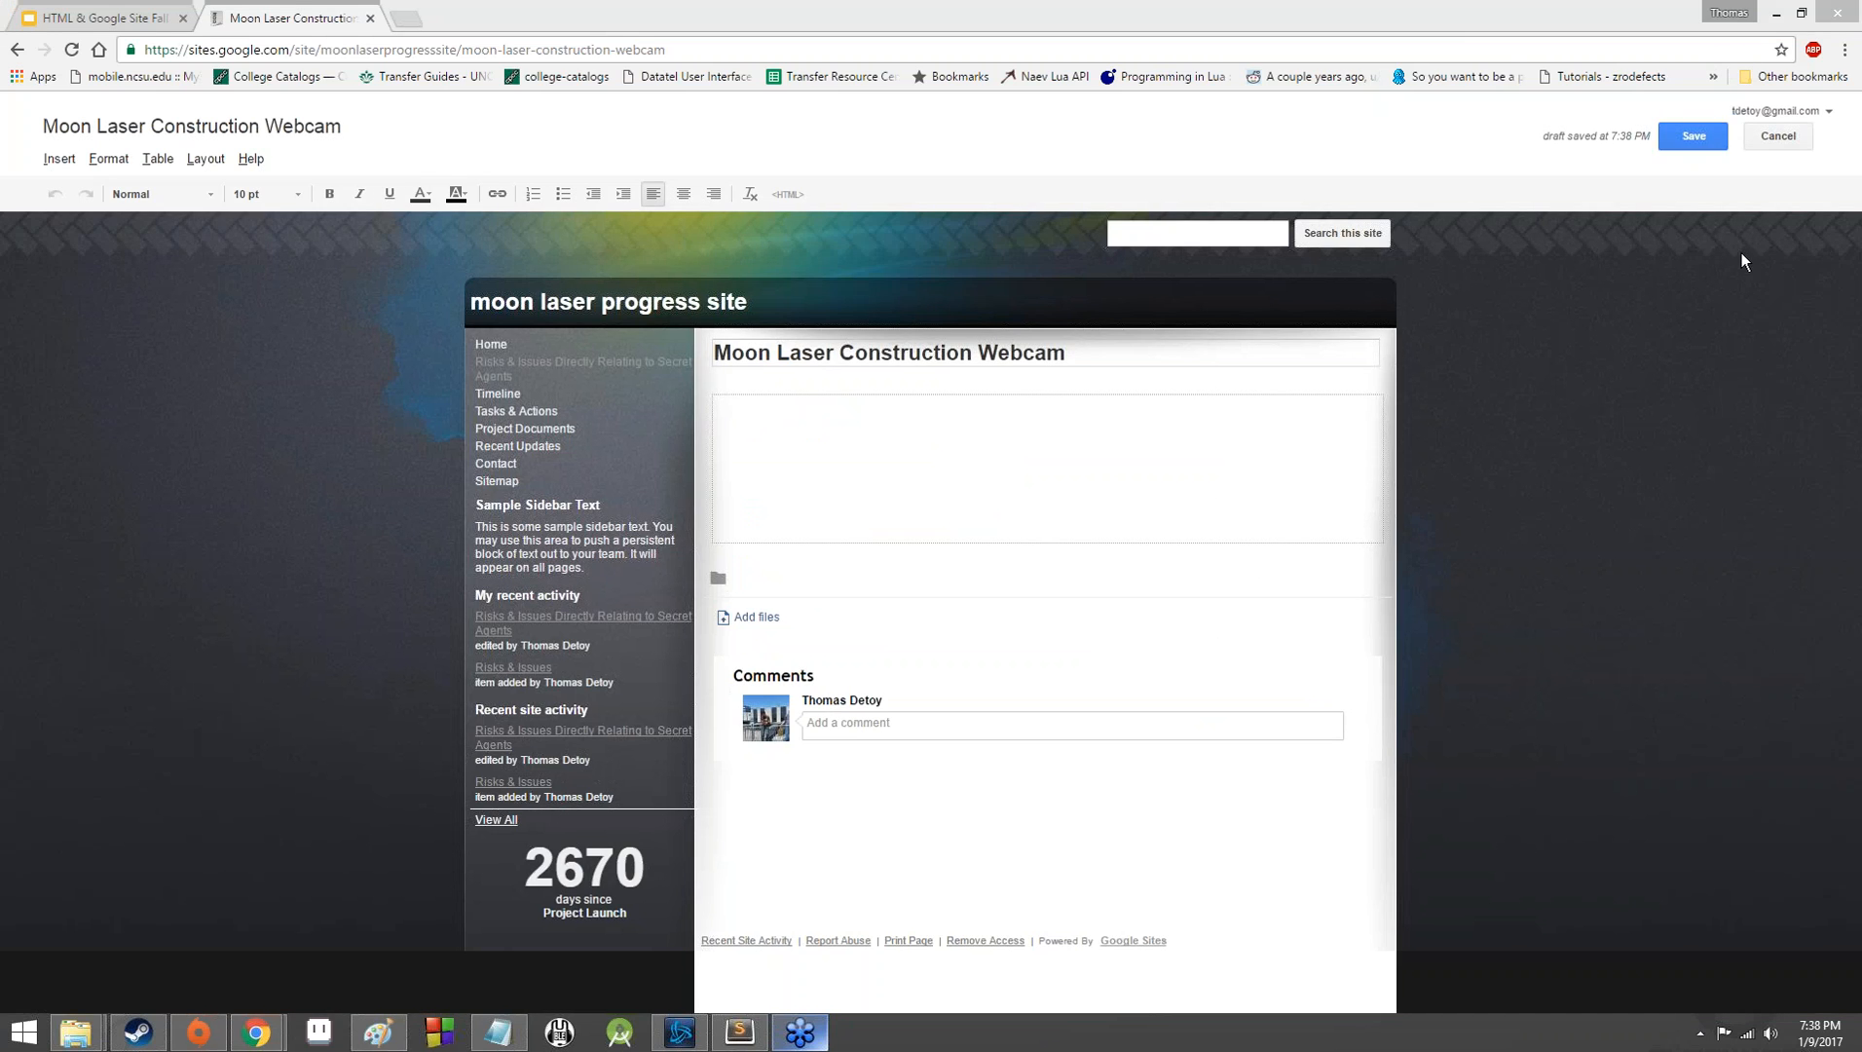
Save the Moon Laser Construction Webcam page and view the available page and site actions.
{"action": "left_click", "coordinate": [1712, 144]}
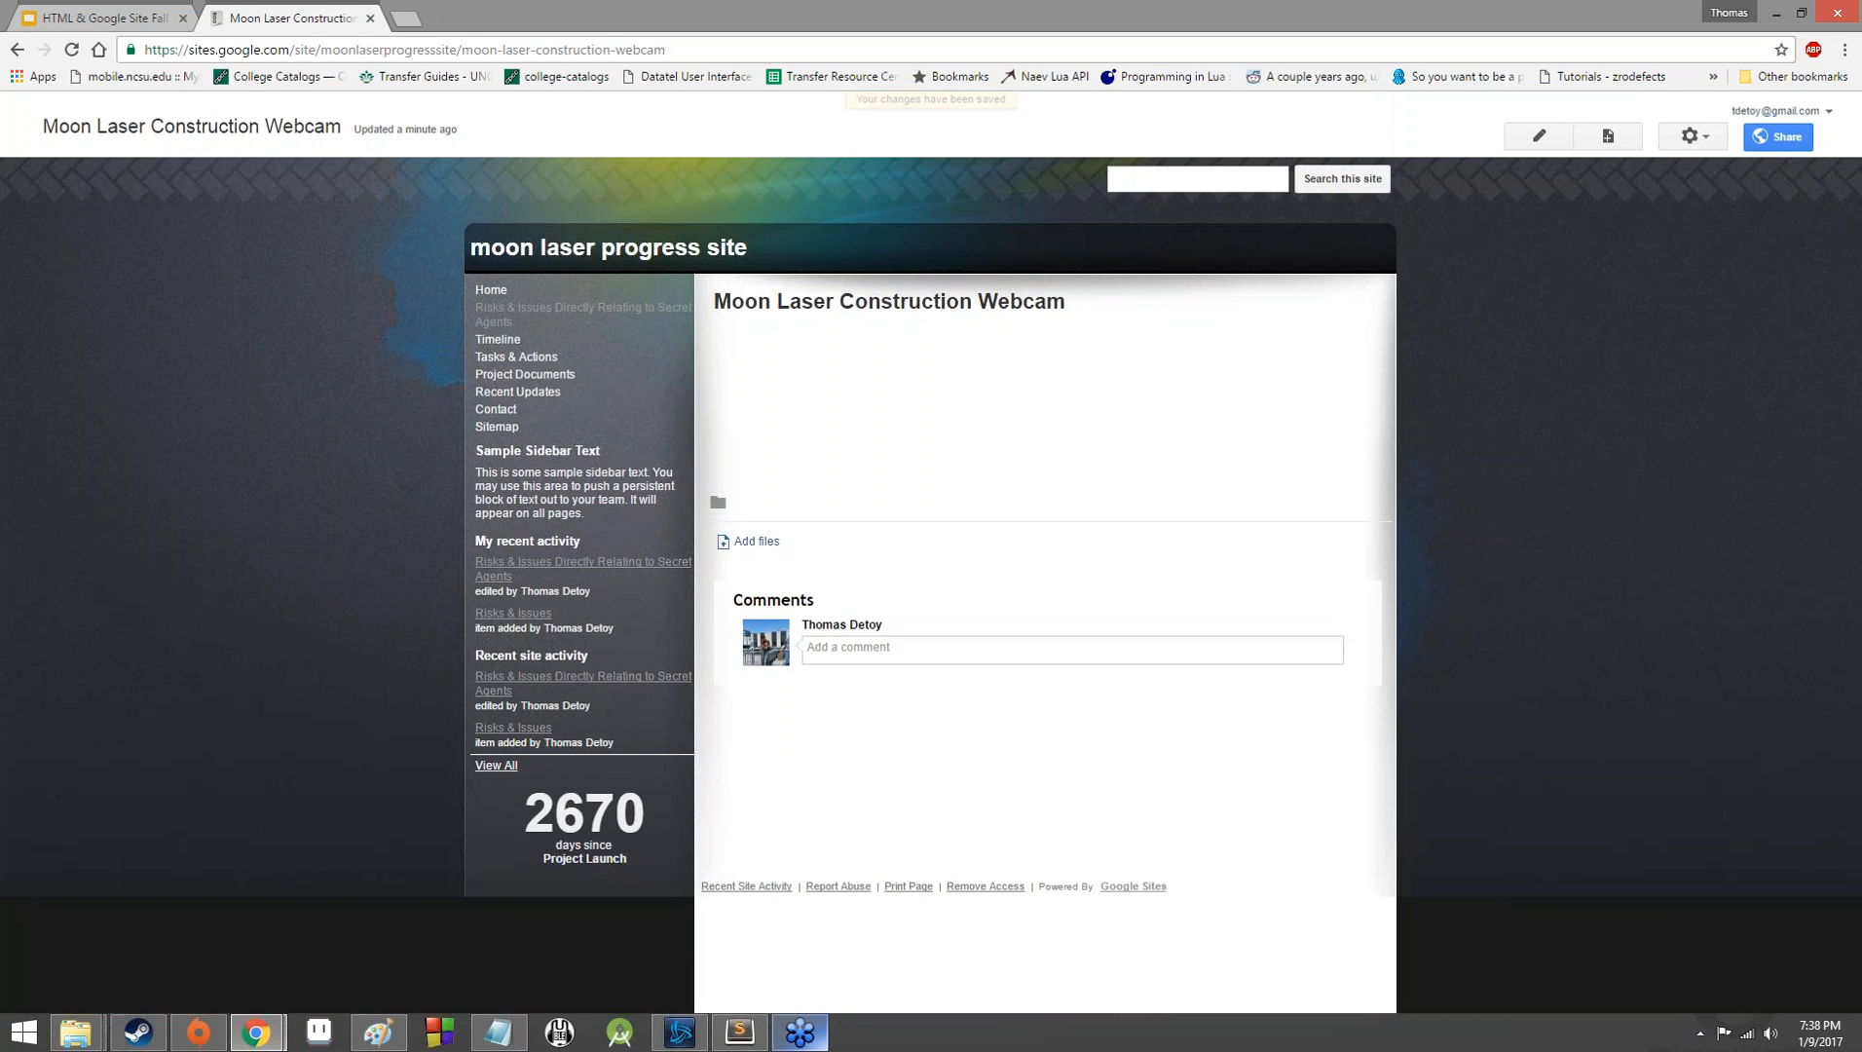
{"action": "left_click", "coordinate": [1694, 136]}
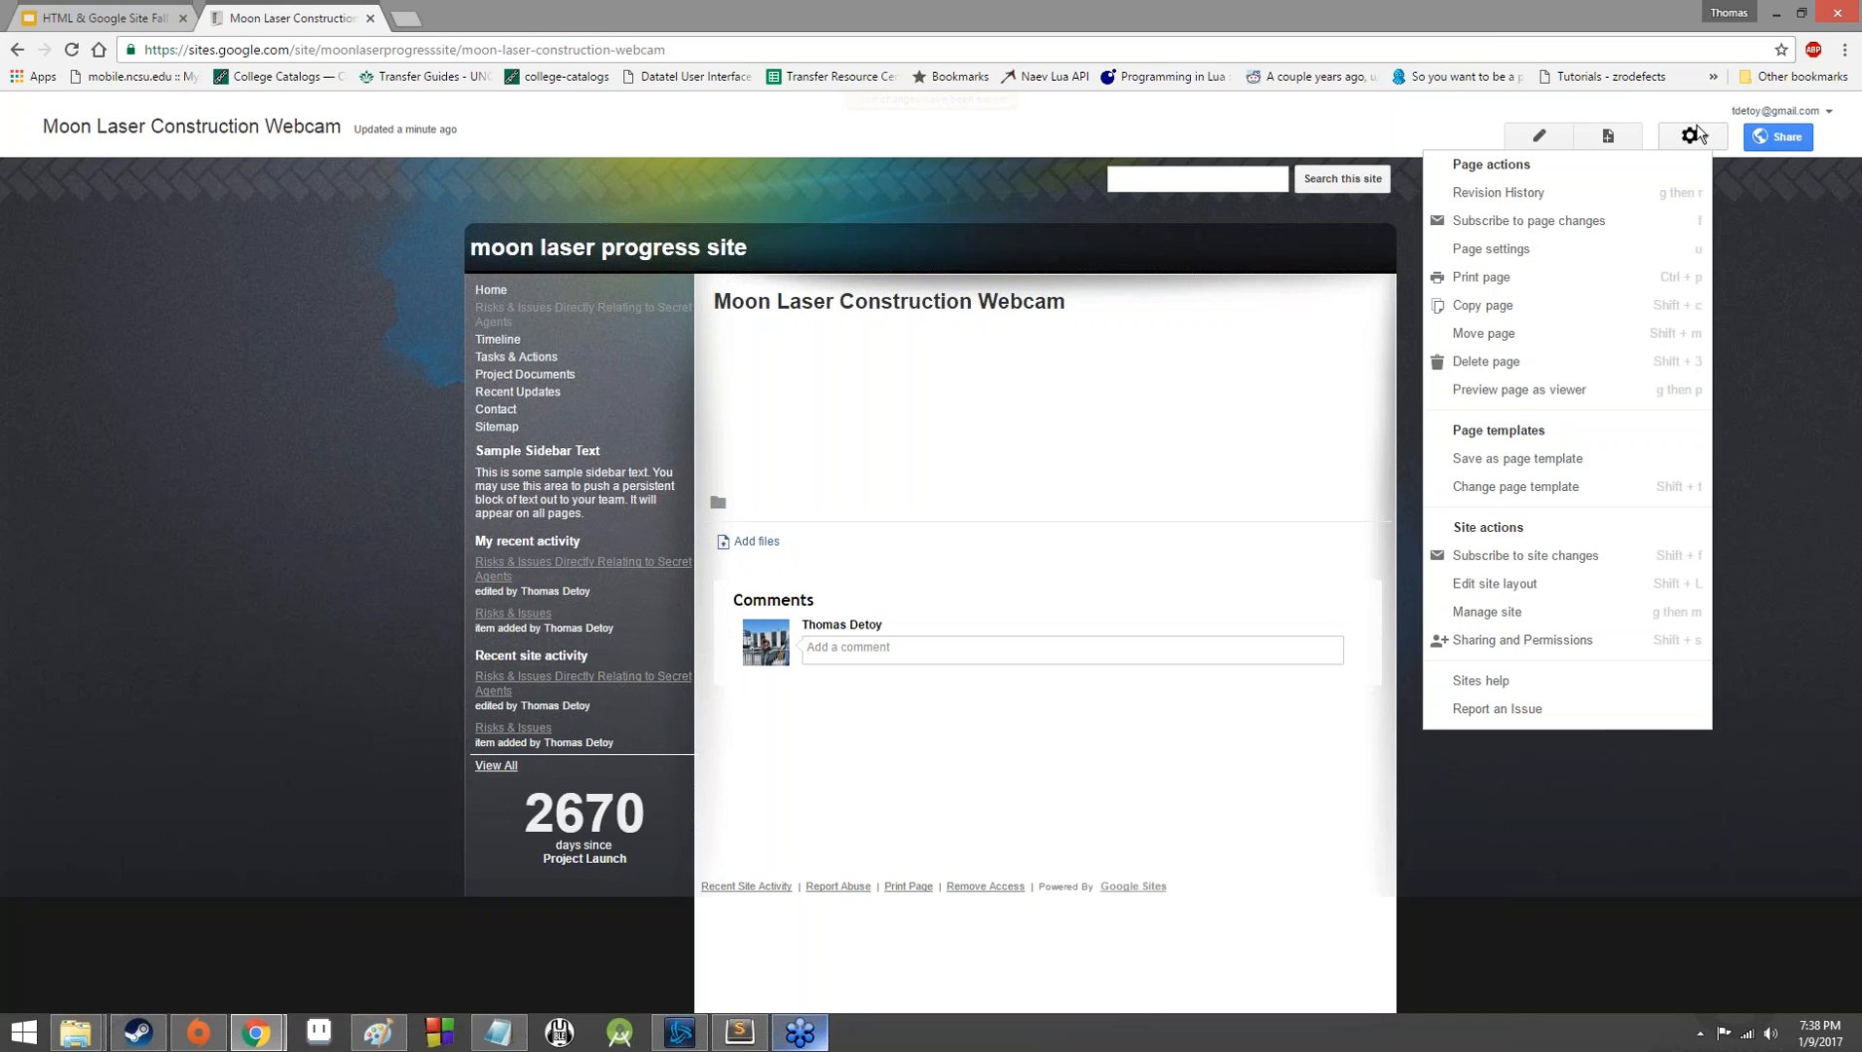
{"action": "left_click_drag", "start_coordinate": [1518, 12], "coordinate": [1316, 14]}
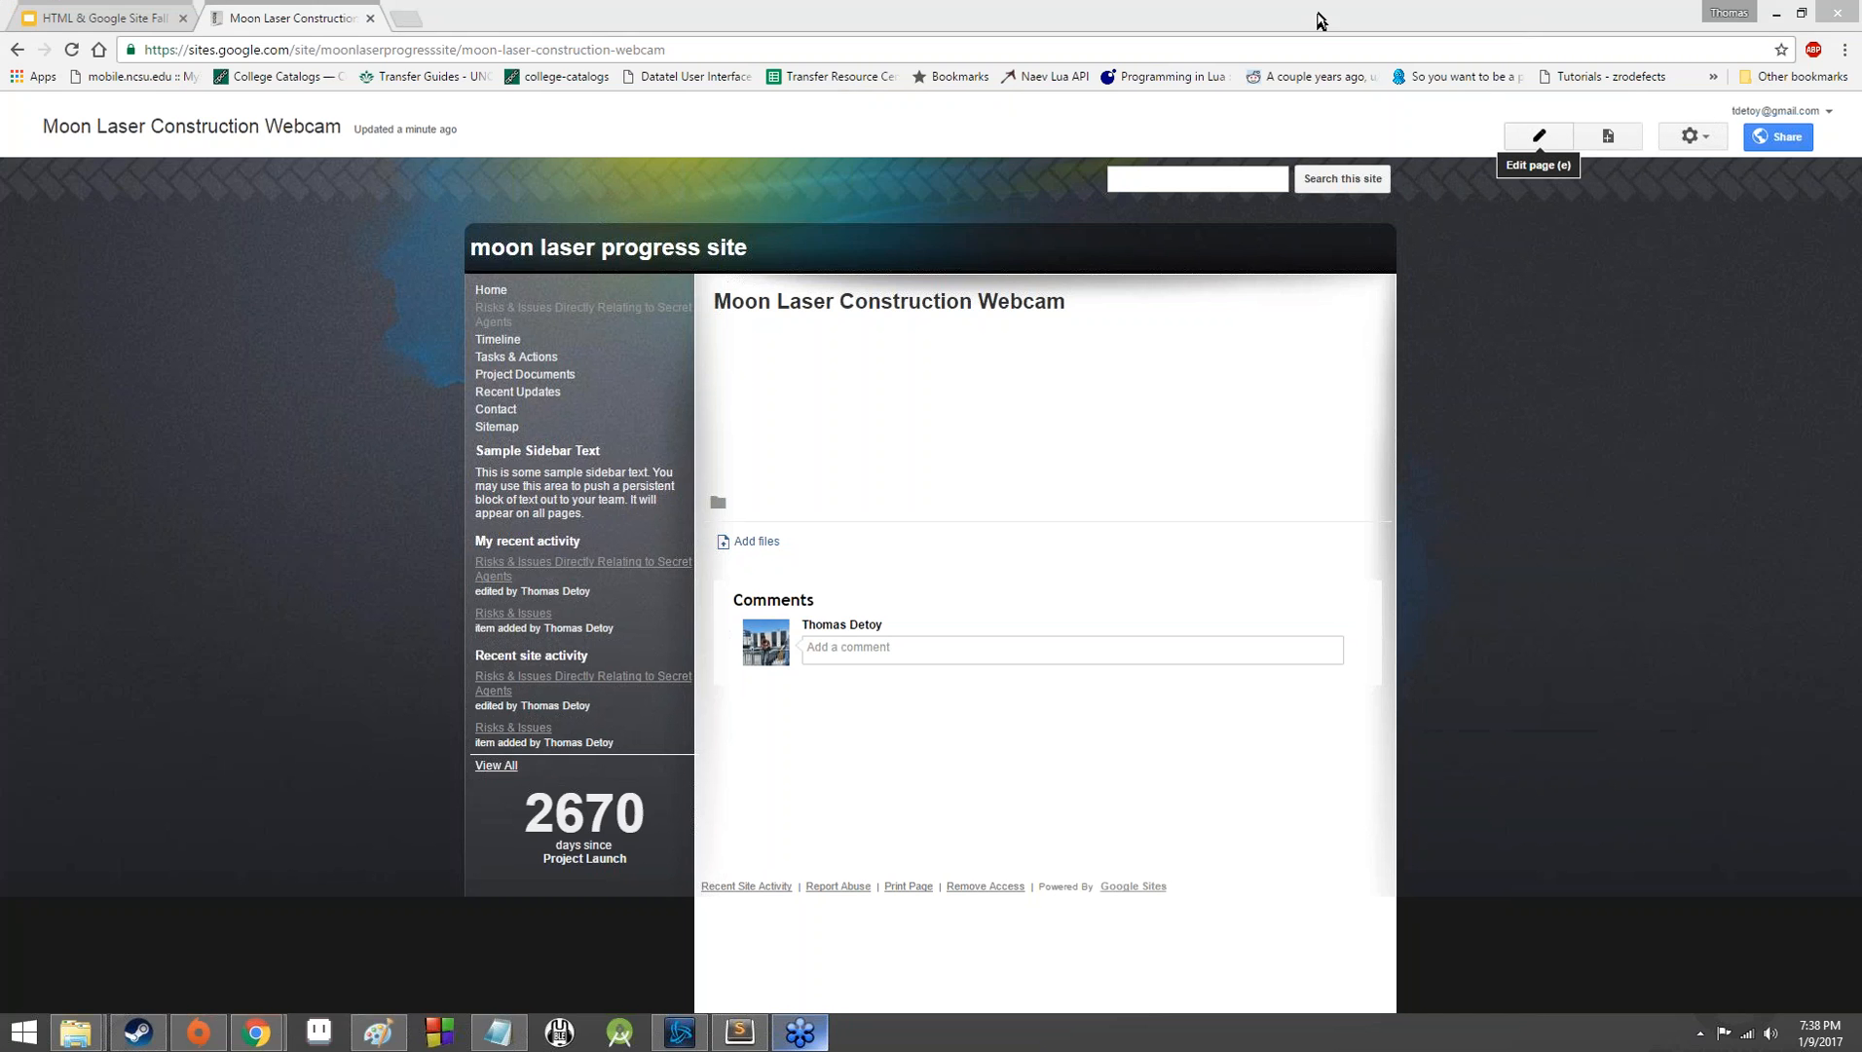
Examine the revision history of the Moon Laser Construction Webcam page.
{"action": "left_click", "coordinate": [1696, 140]}
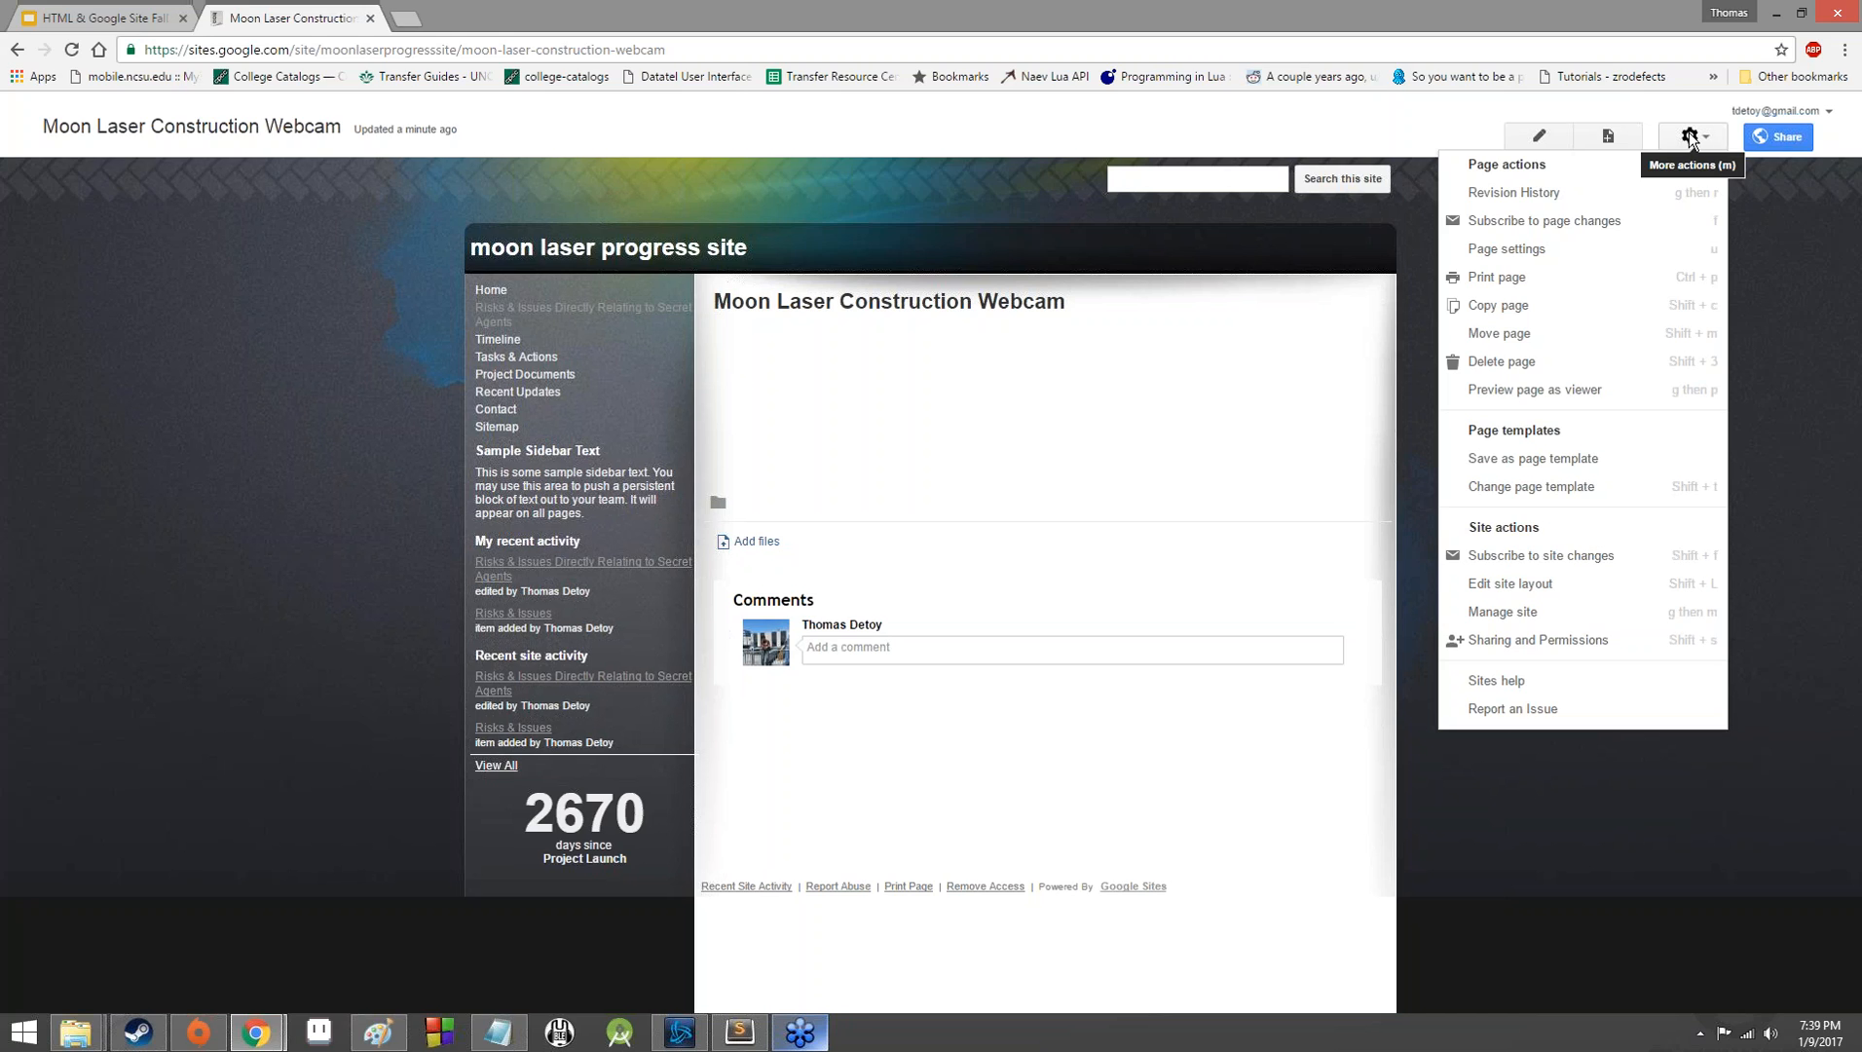
{"action": "left_click", "coordinate": [1648, 202]}
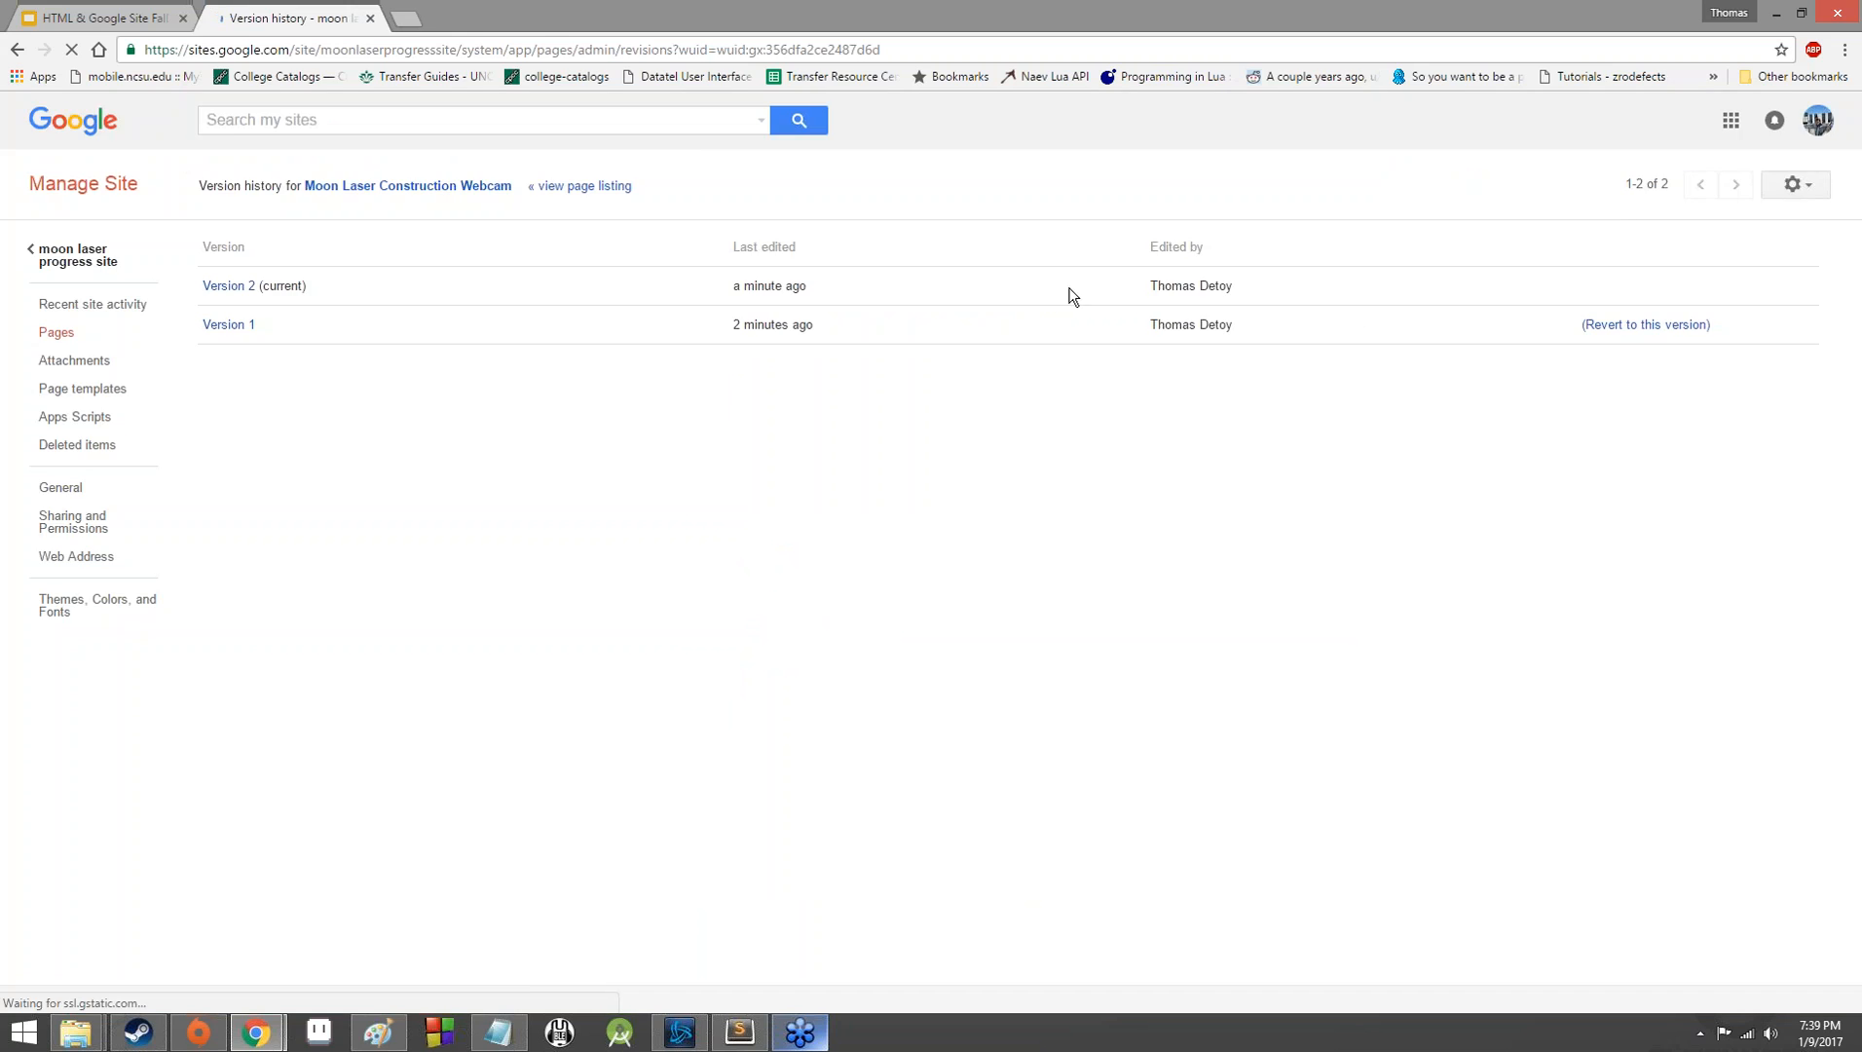
{"action": "left_click", "coordinate": [1151, 22]}
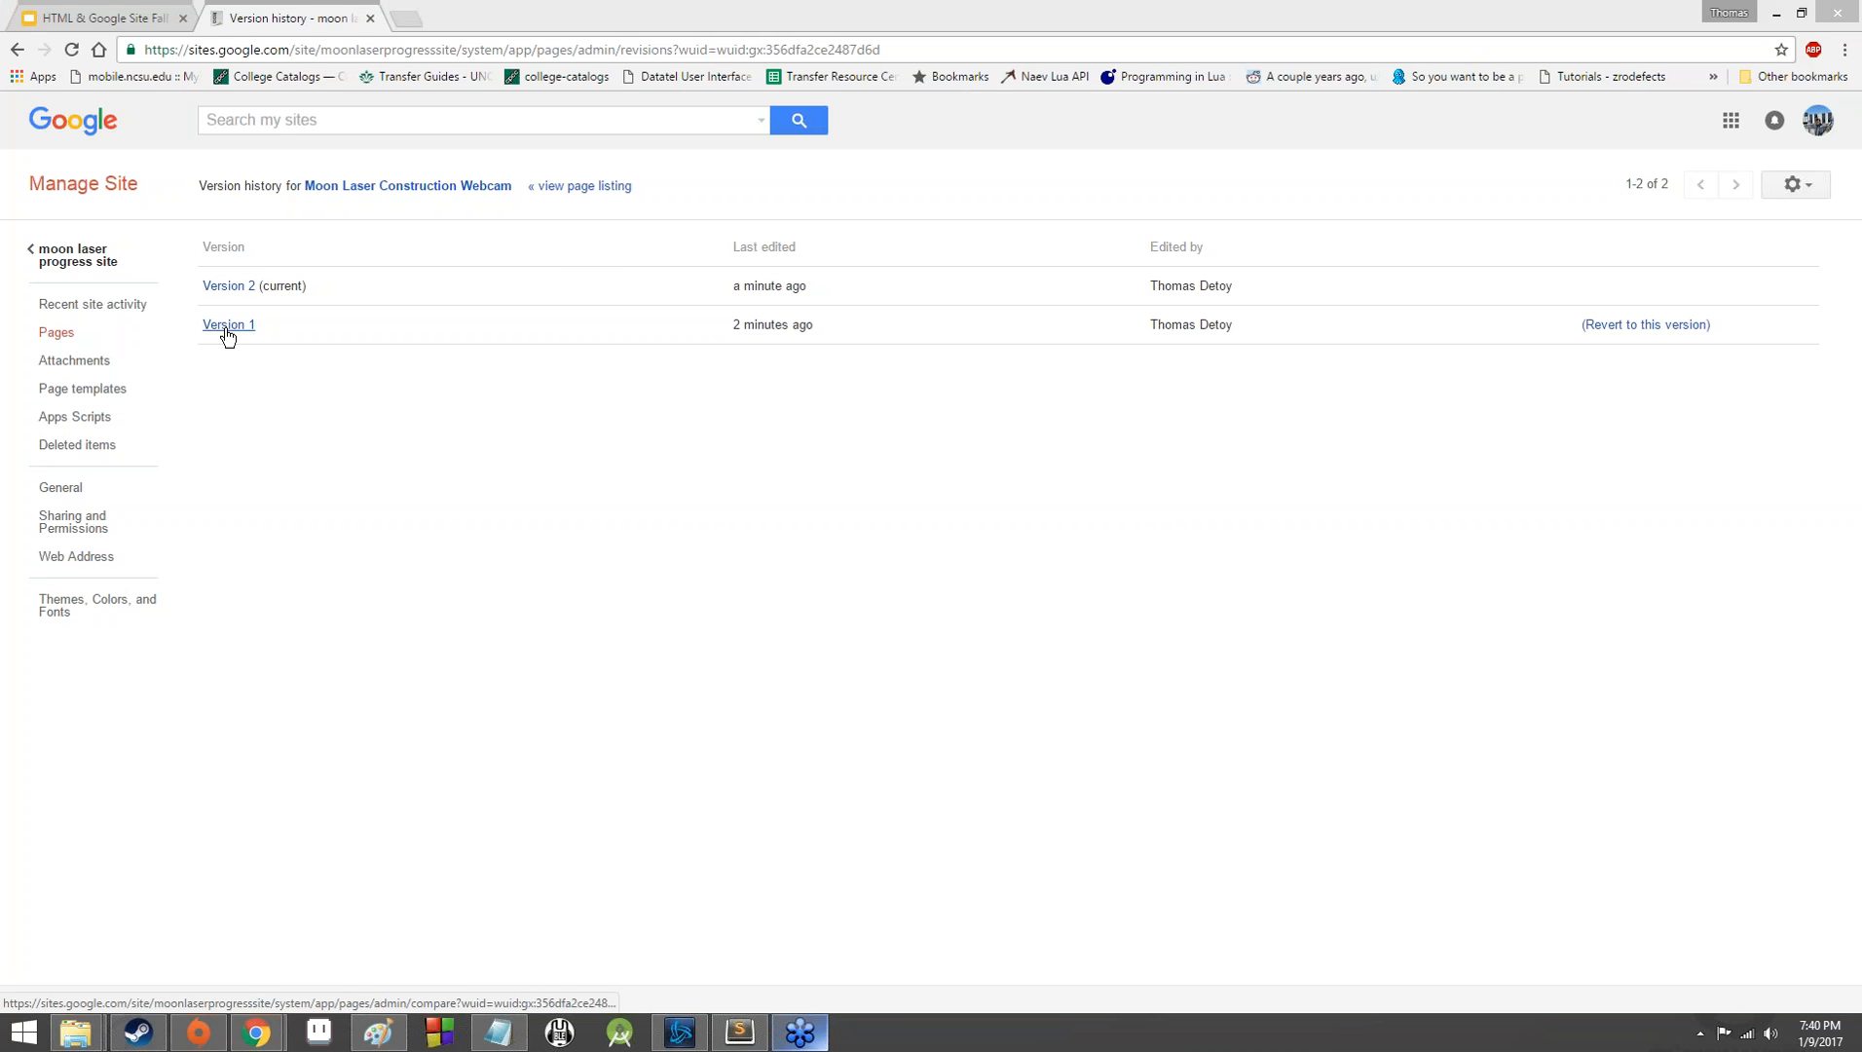
Return from the version history to the Moon Laser Construction Webcam page, leave its editor and show the available page and site actions.
{"action": "left_click", "coordinate": [30, 41]}
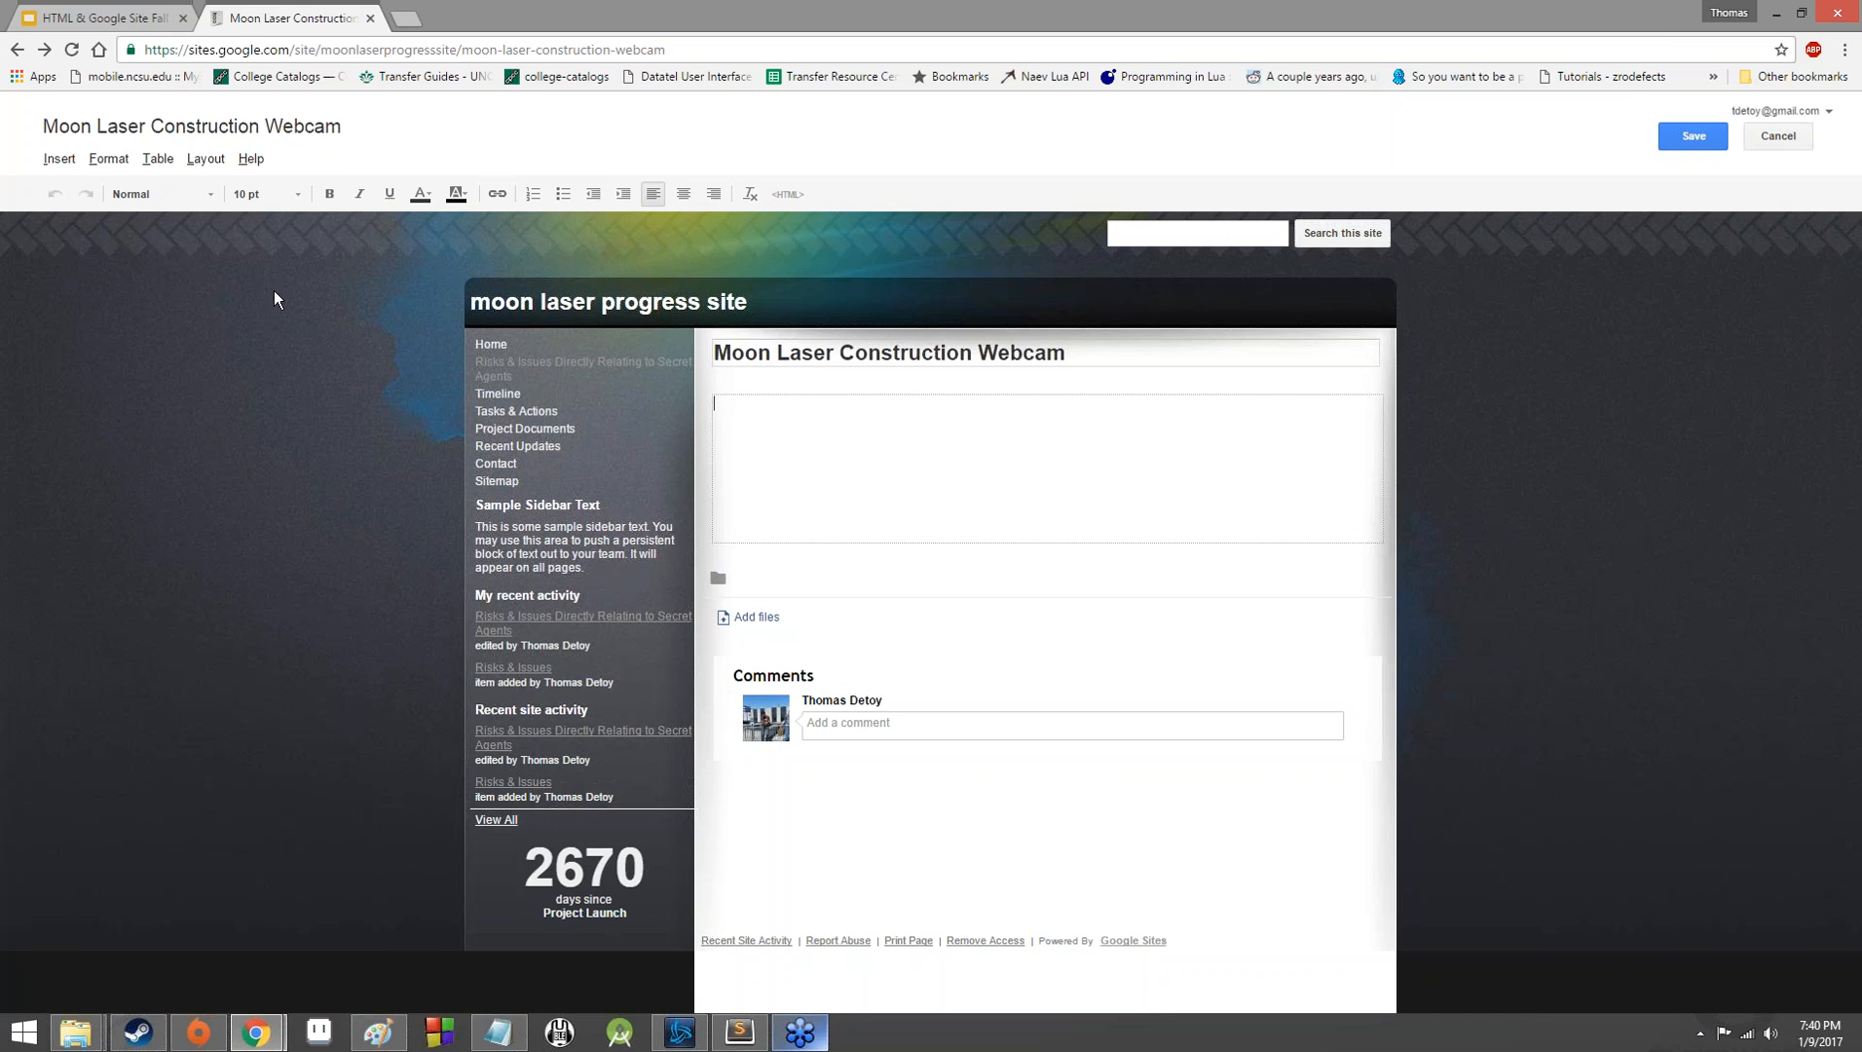
{"action": "left_click", "coordinate": [1647, 39]}
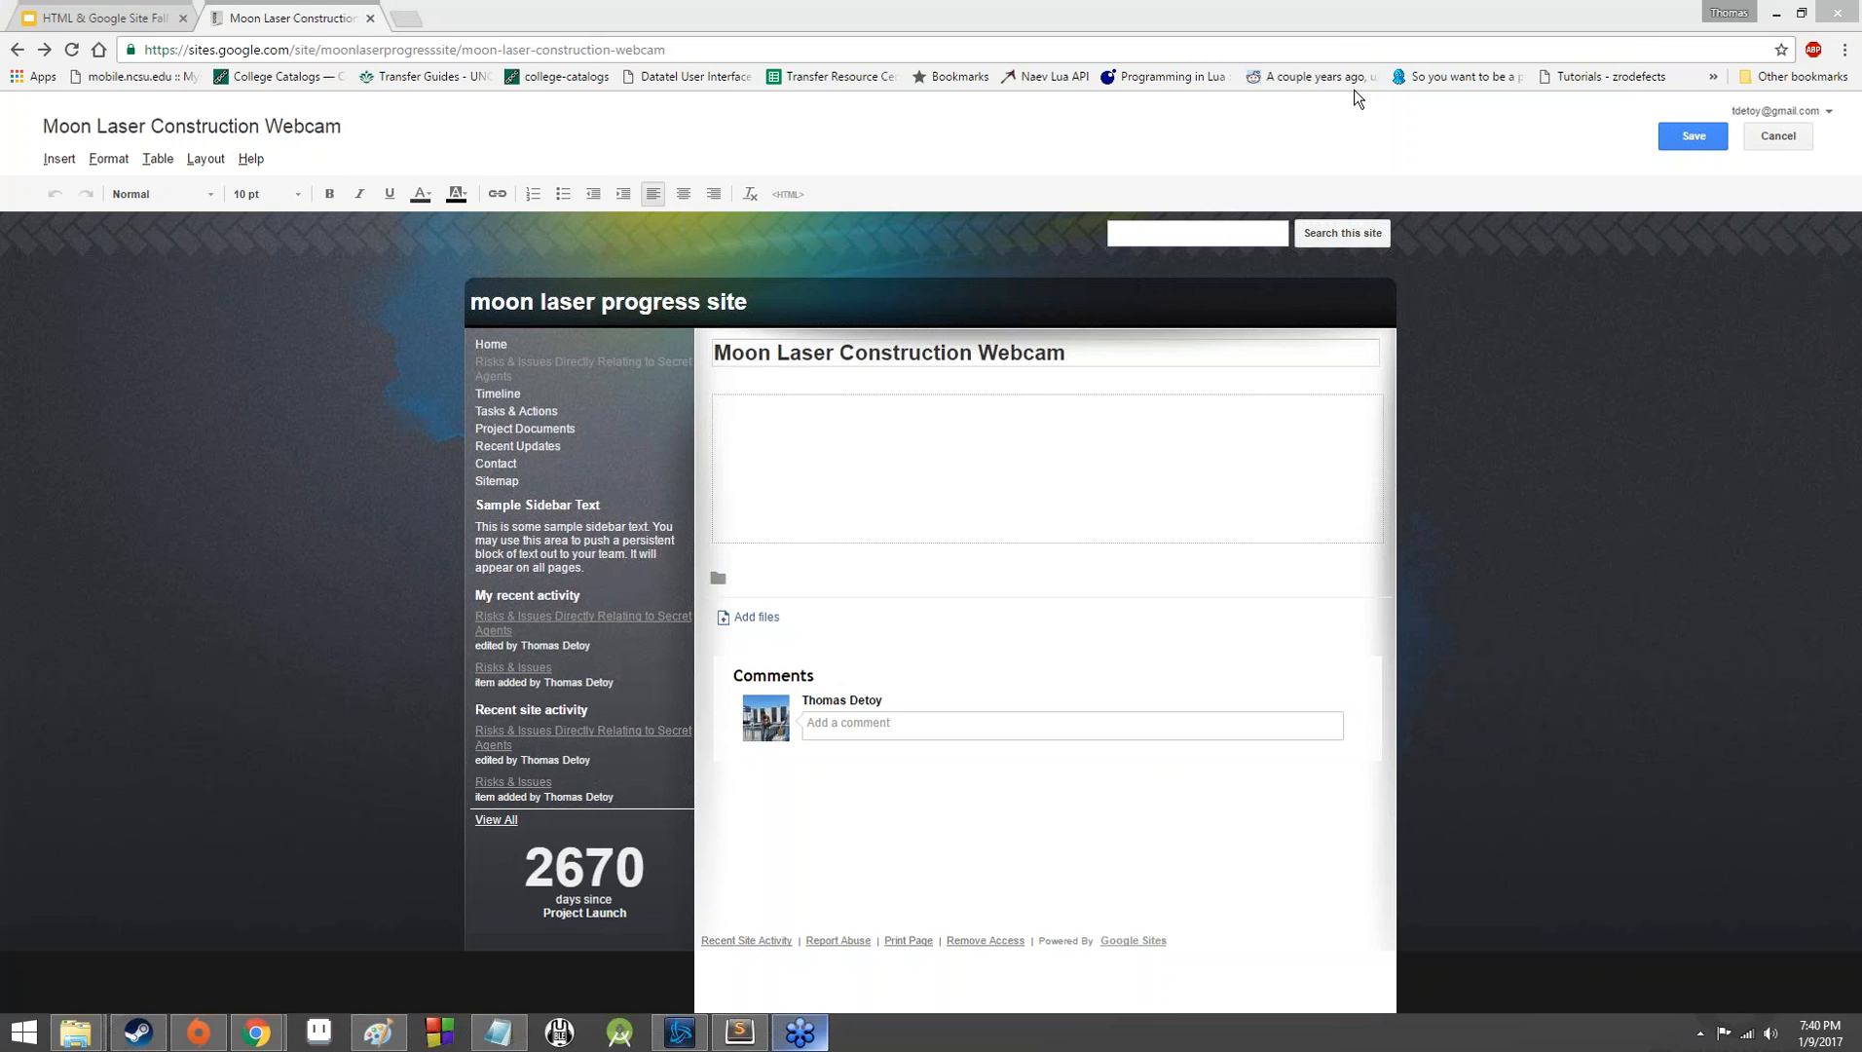
{"action": "left_click", "coordinate": [1688, 136]}
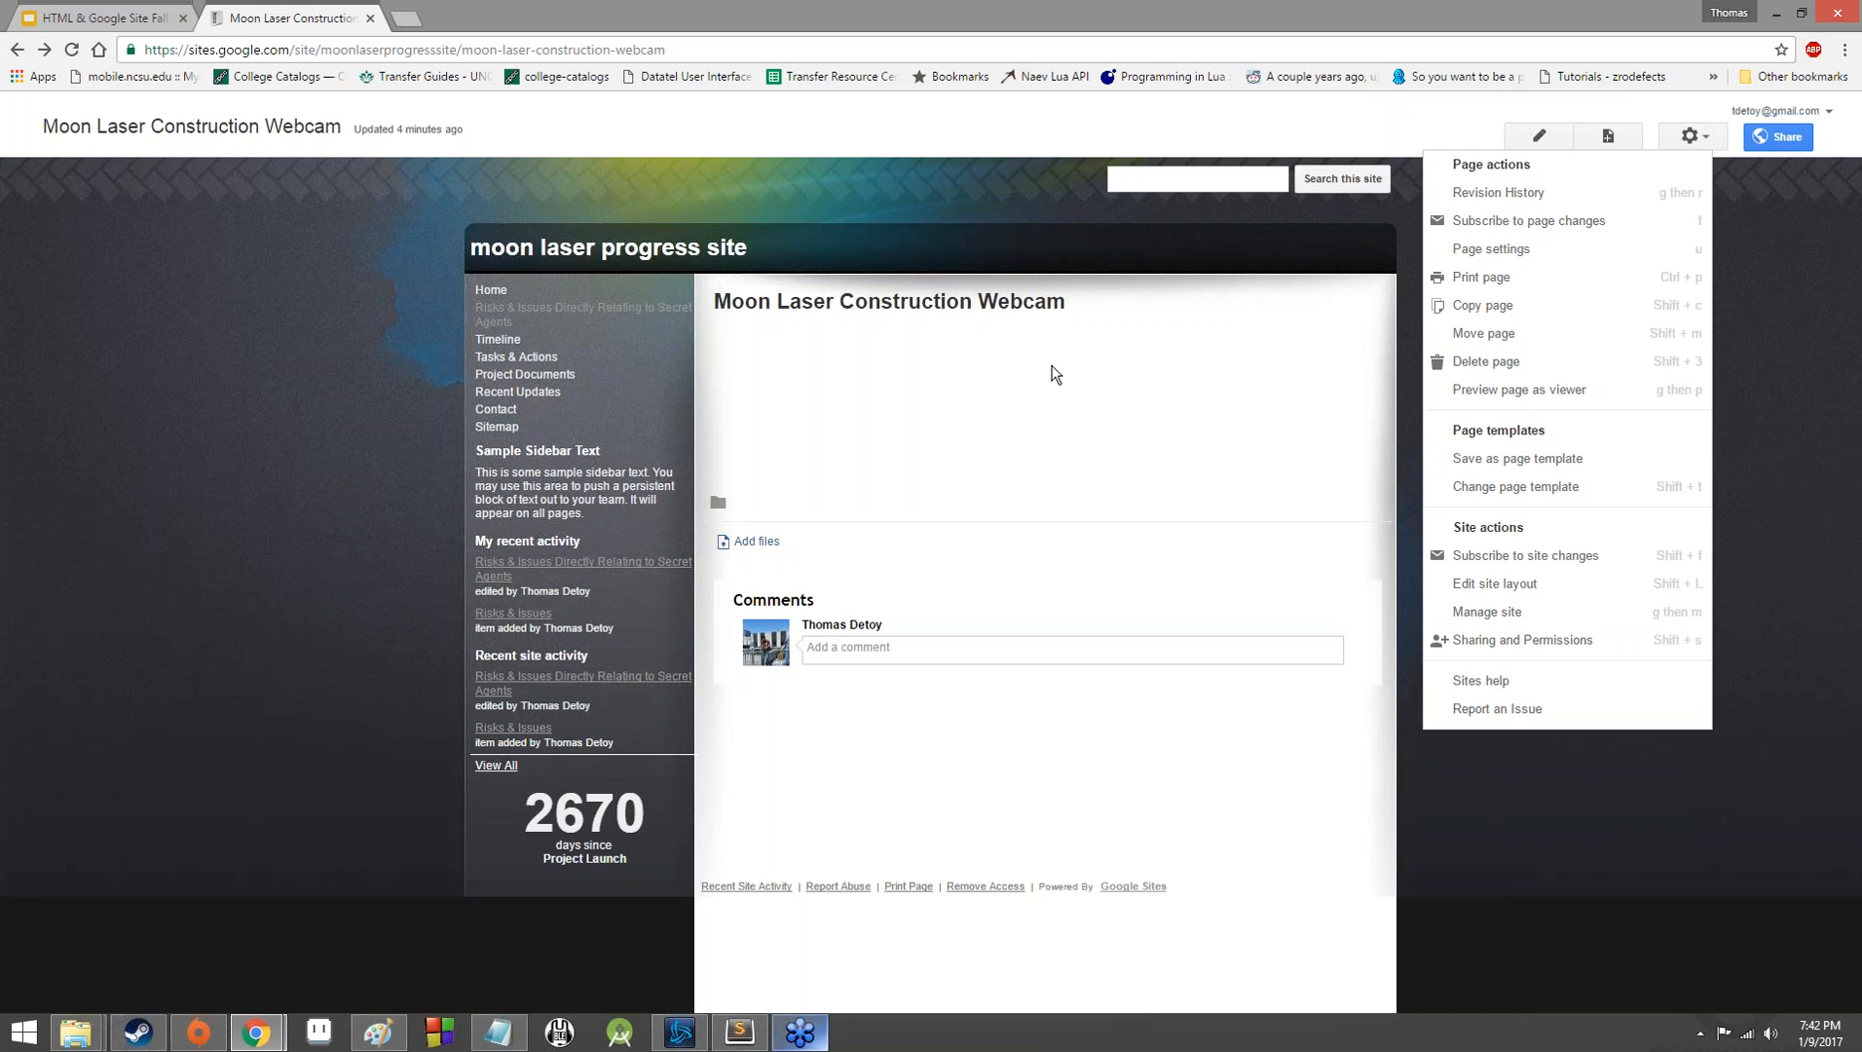
Preview the Moon Laser Construction Webcam page as a viewer and close the preview.
{"action": "left_click", "coordinate": [1683, 390]}
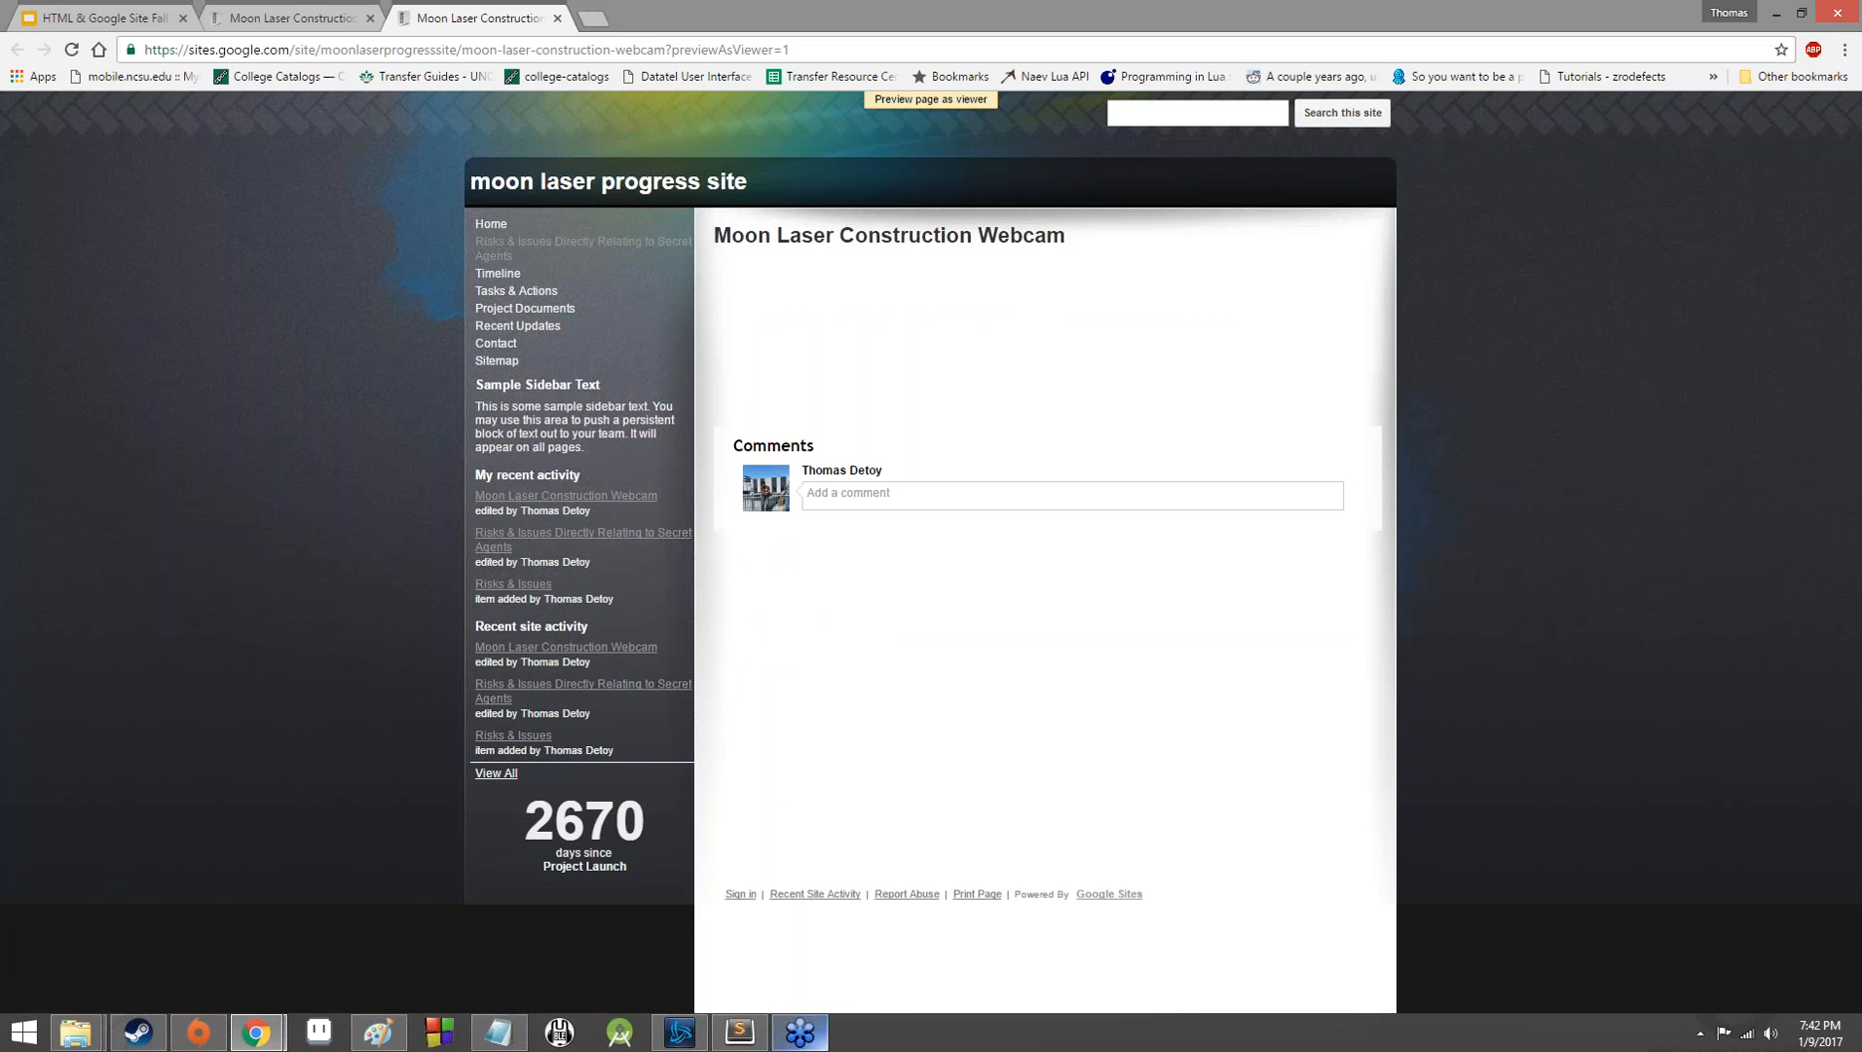
{"action": "left_click", "coordinate": [557, 17]}
{"action": "left_click", "coordinate": [1655, 147]}
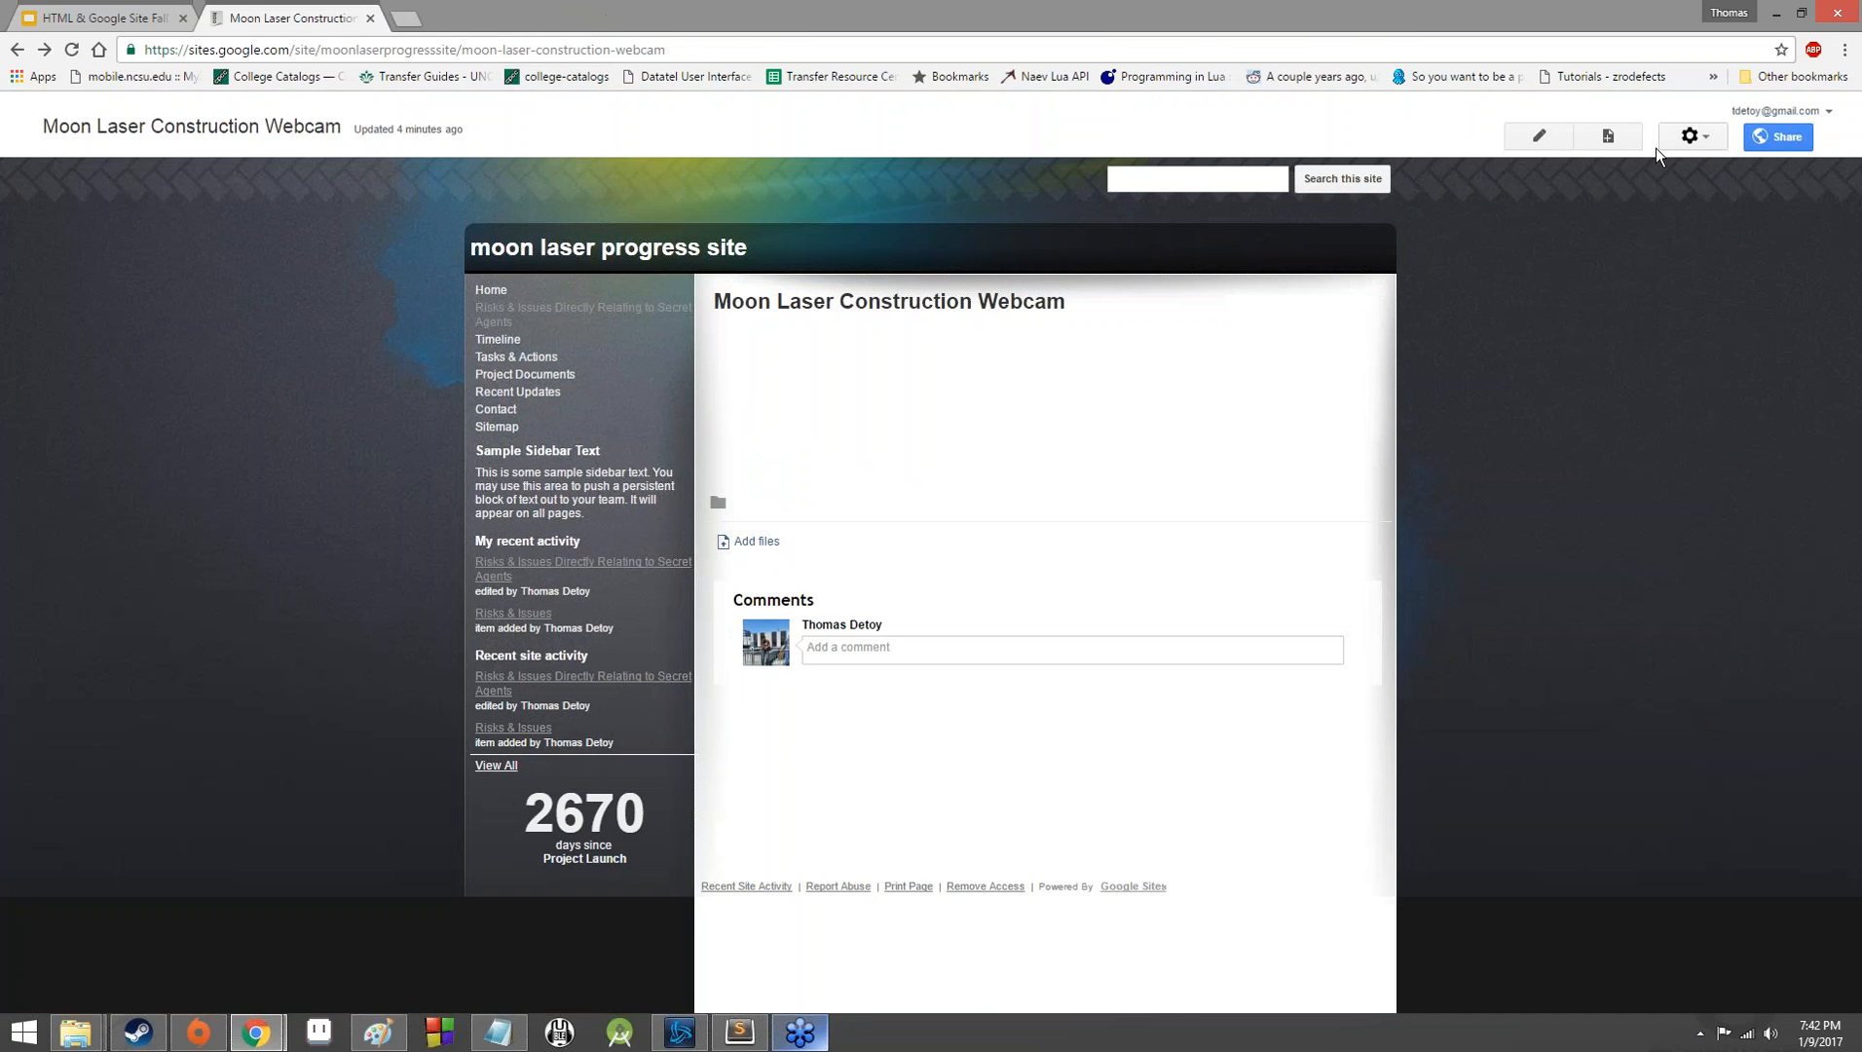
Examine the page settings of the Moon Laser Construction Webcam page and leave them without saving changes.
{"action": "left_click", "coordinate": [1662, 145]}
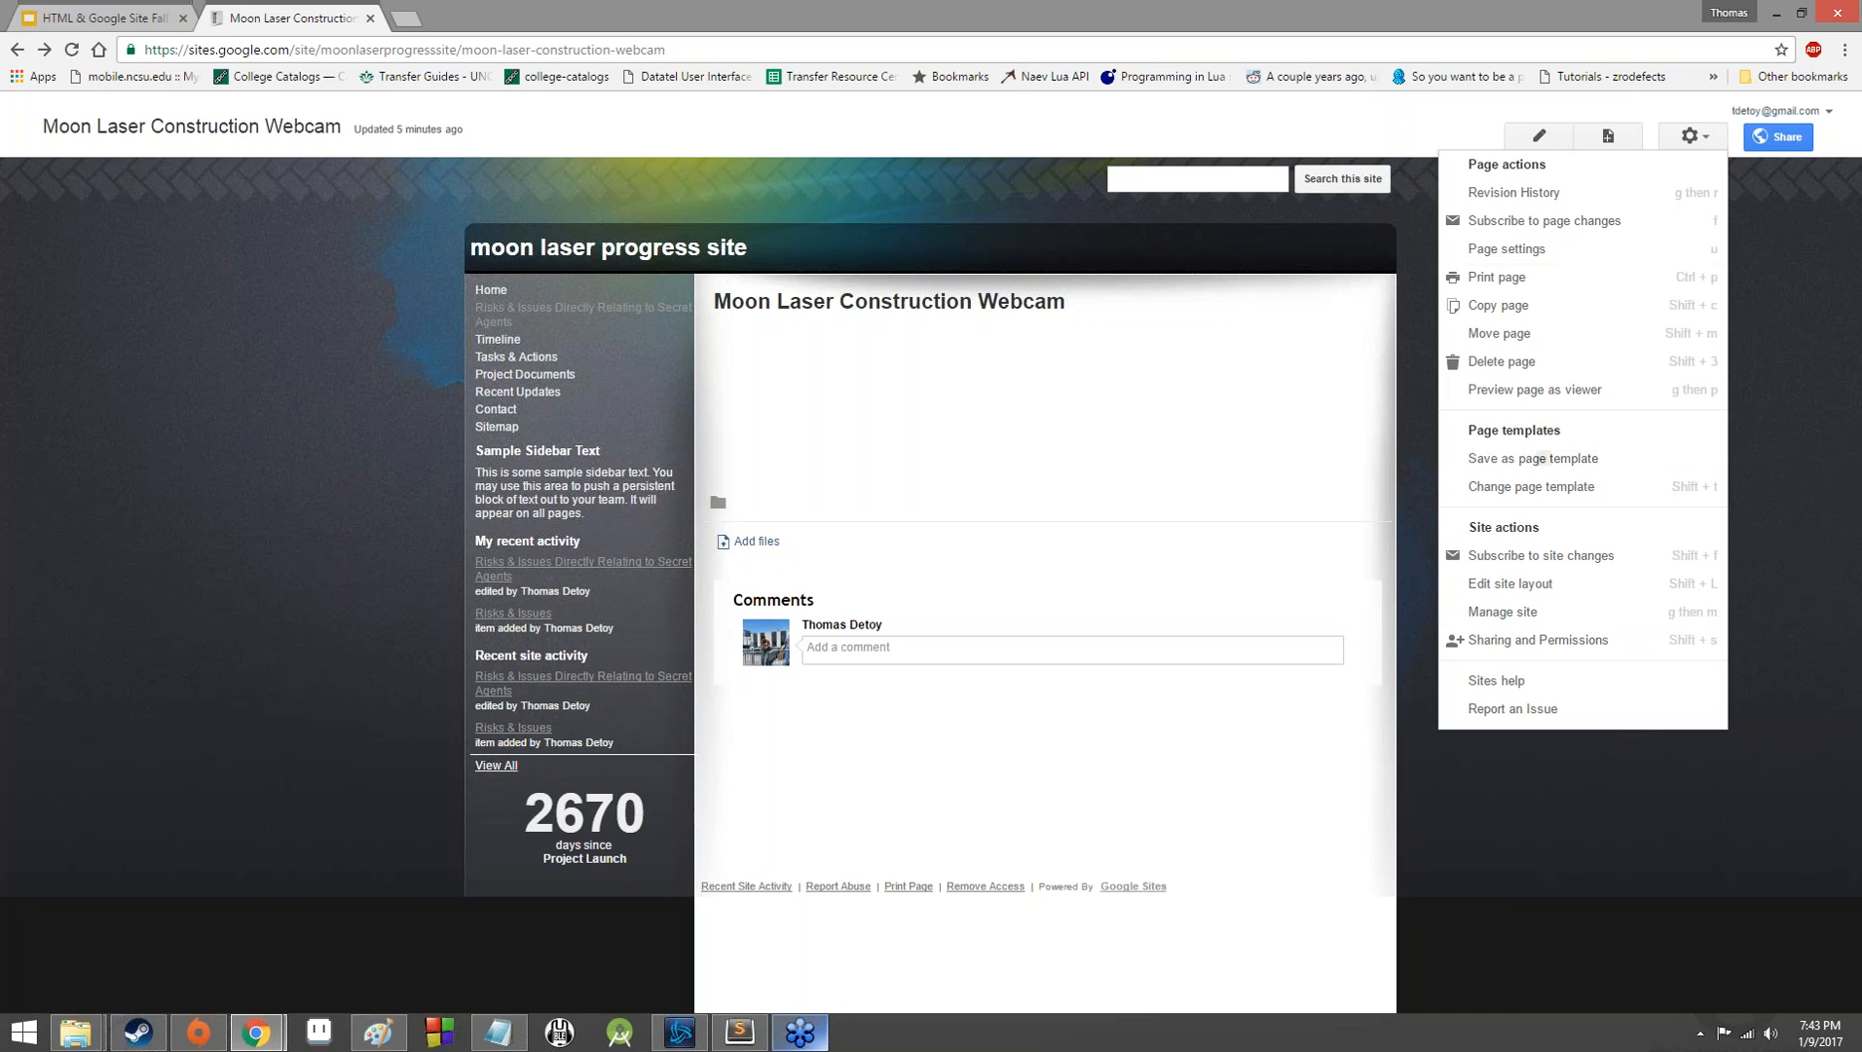
{"action": "left_click", "coordinate": [1616, 250]}
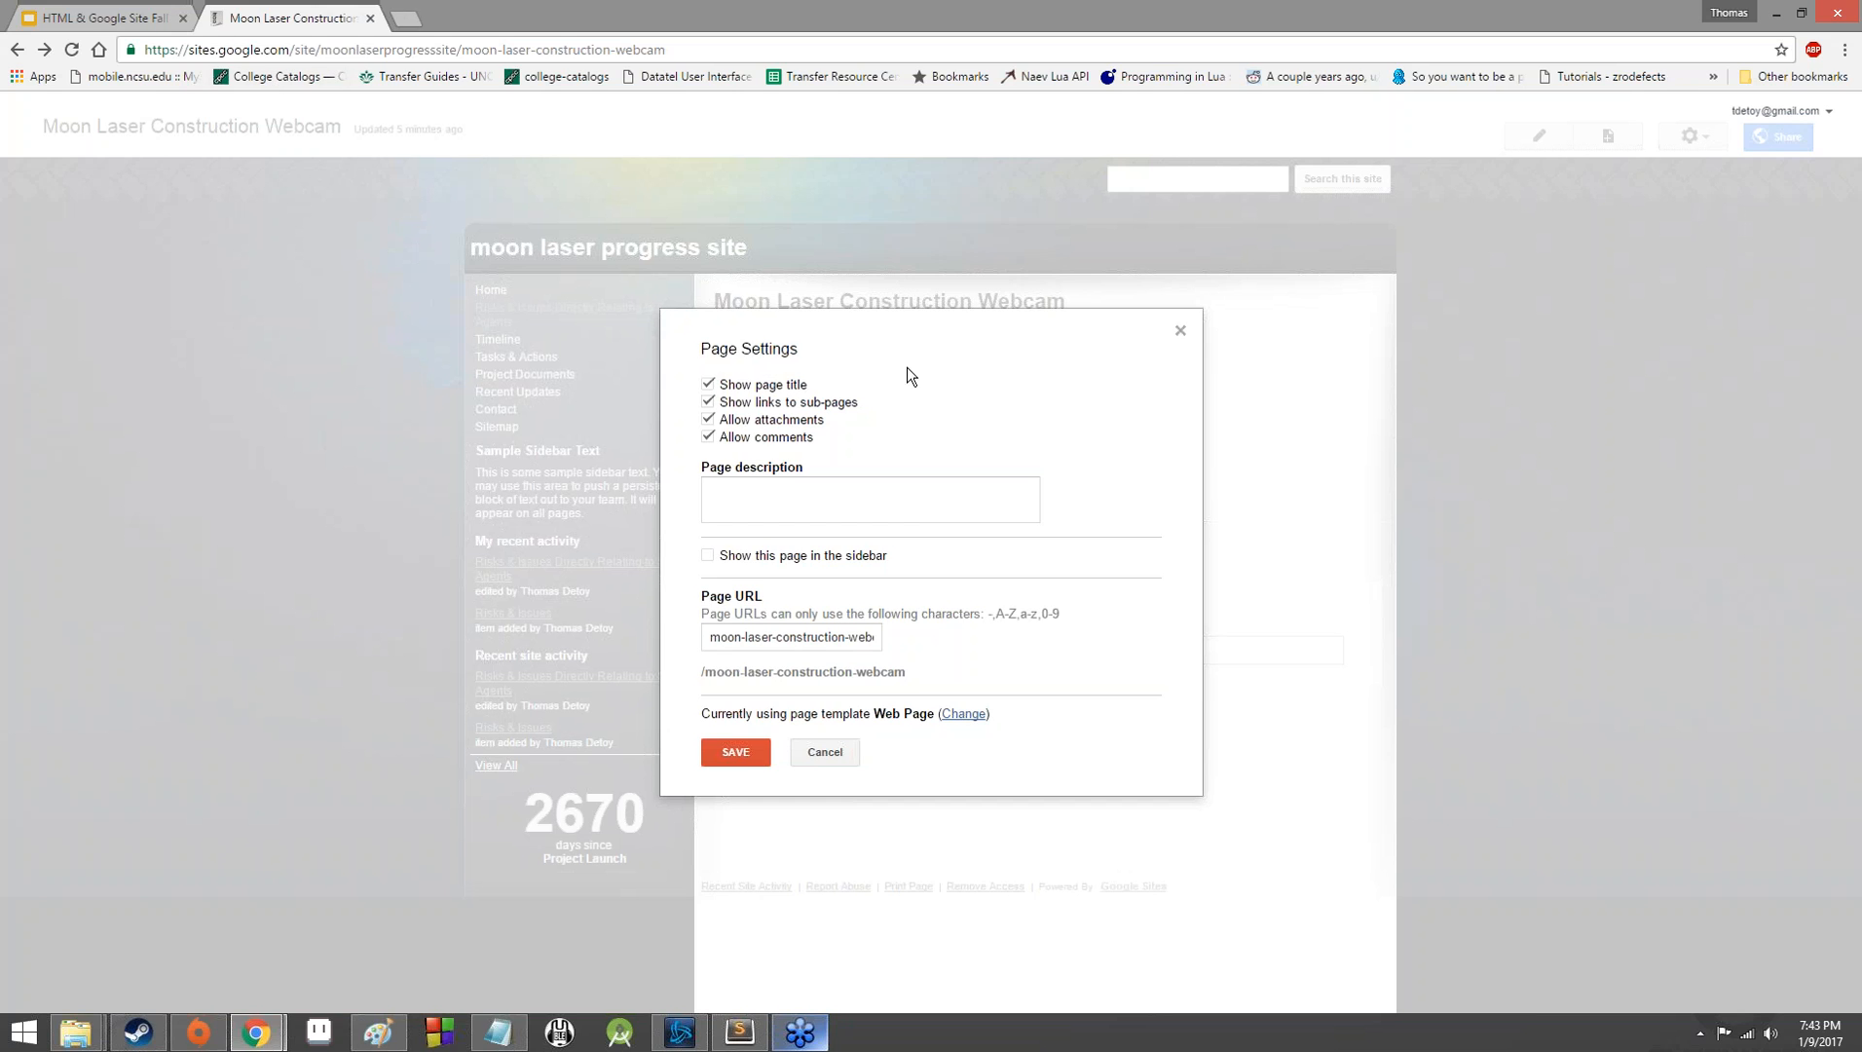
{"action": "left_click", "coordinate": [766, 385]}
{"action": "left_click", "coordinate": [737, 382]}
{"action": "left_click", "coordinate": [814, 759]}
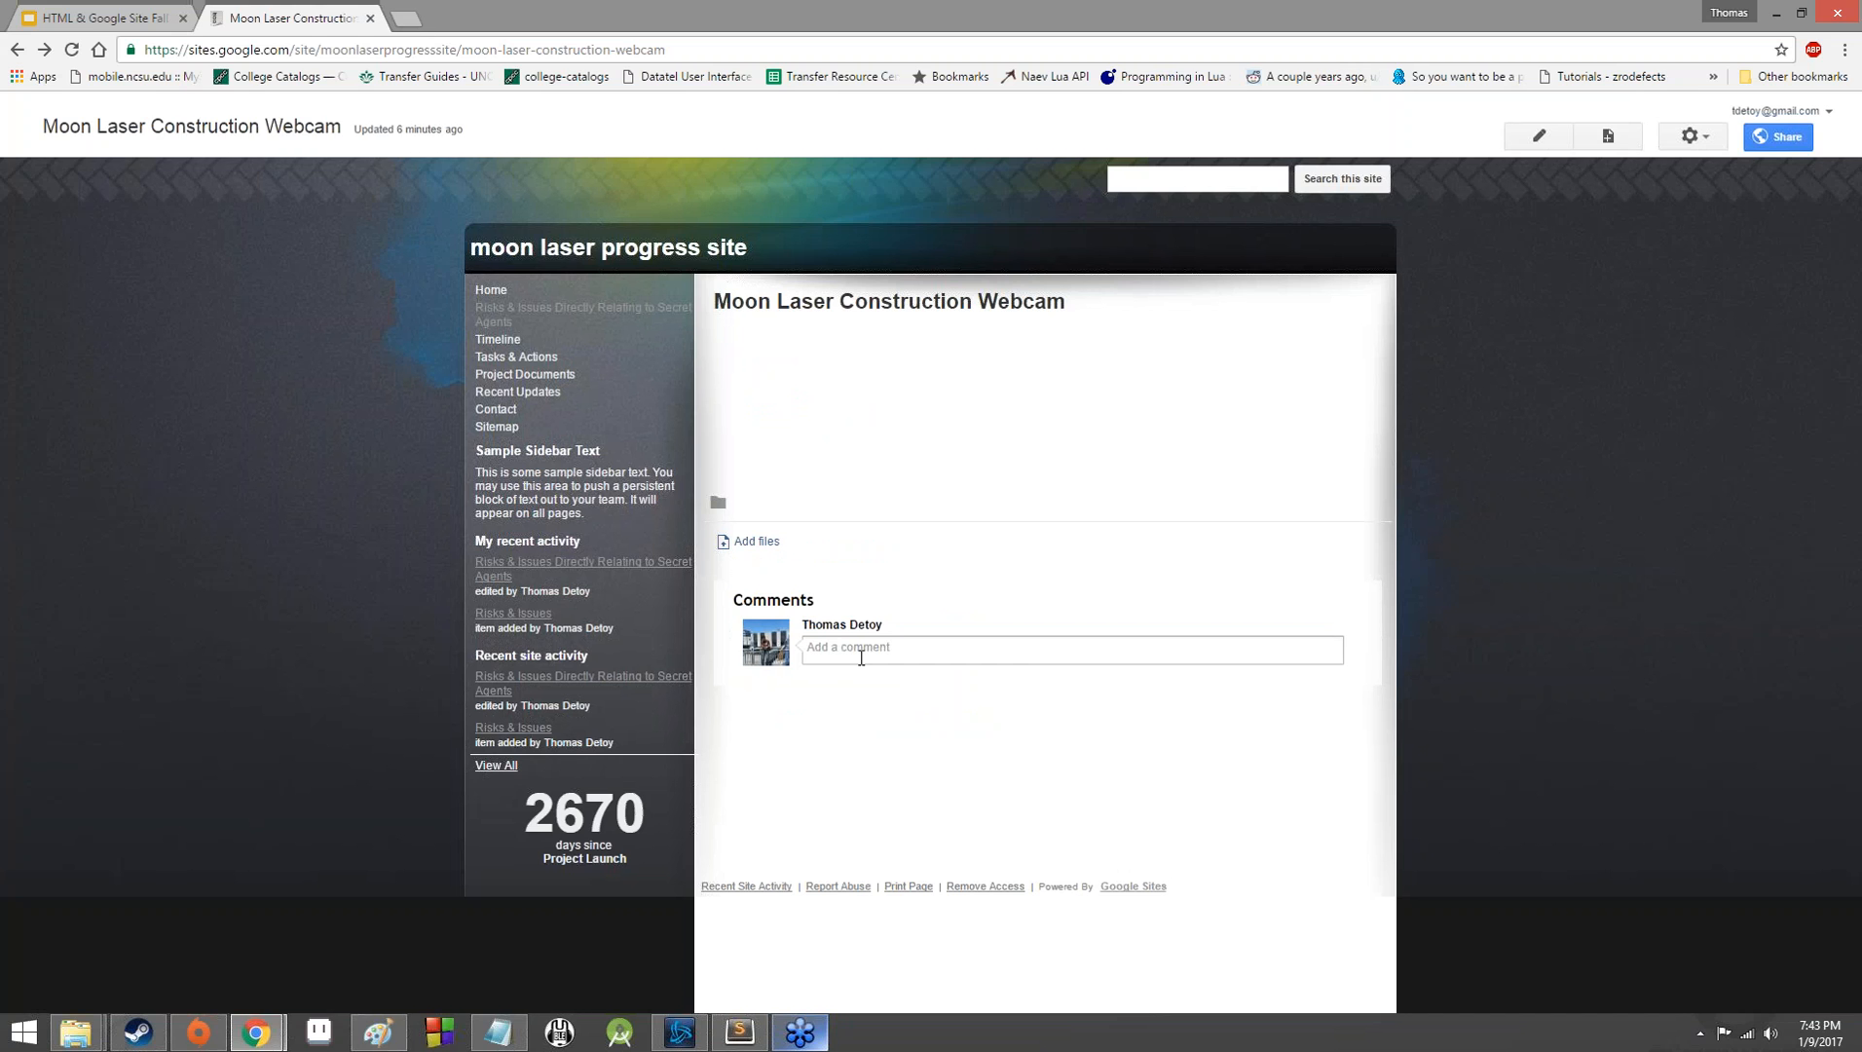
{"action": "left_click", "coordinate": [1690, 135]}
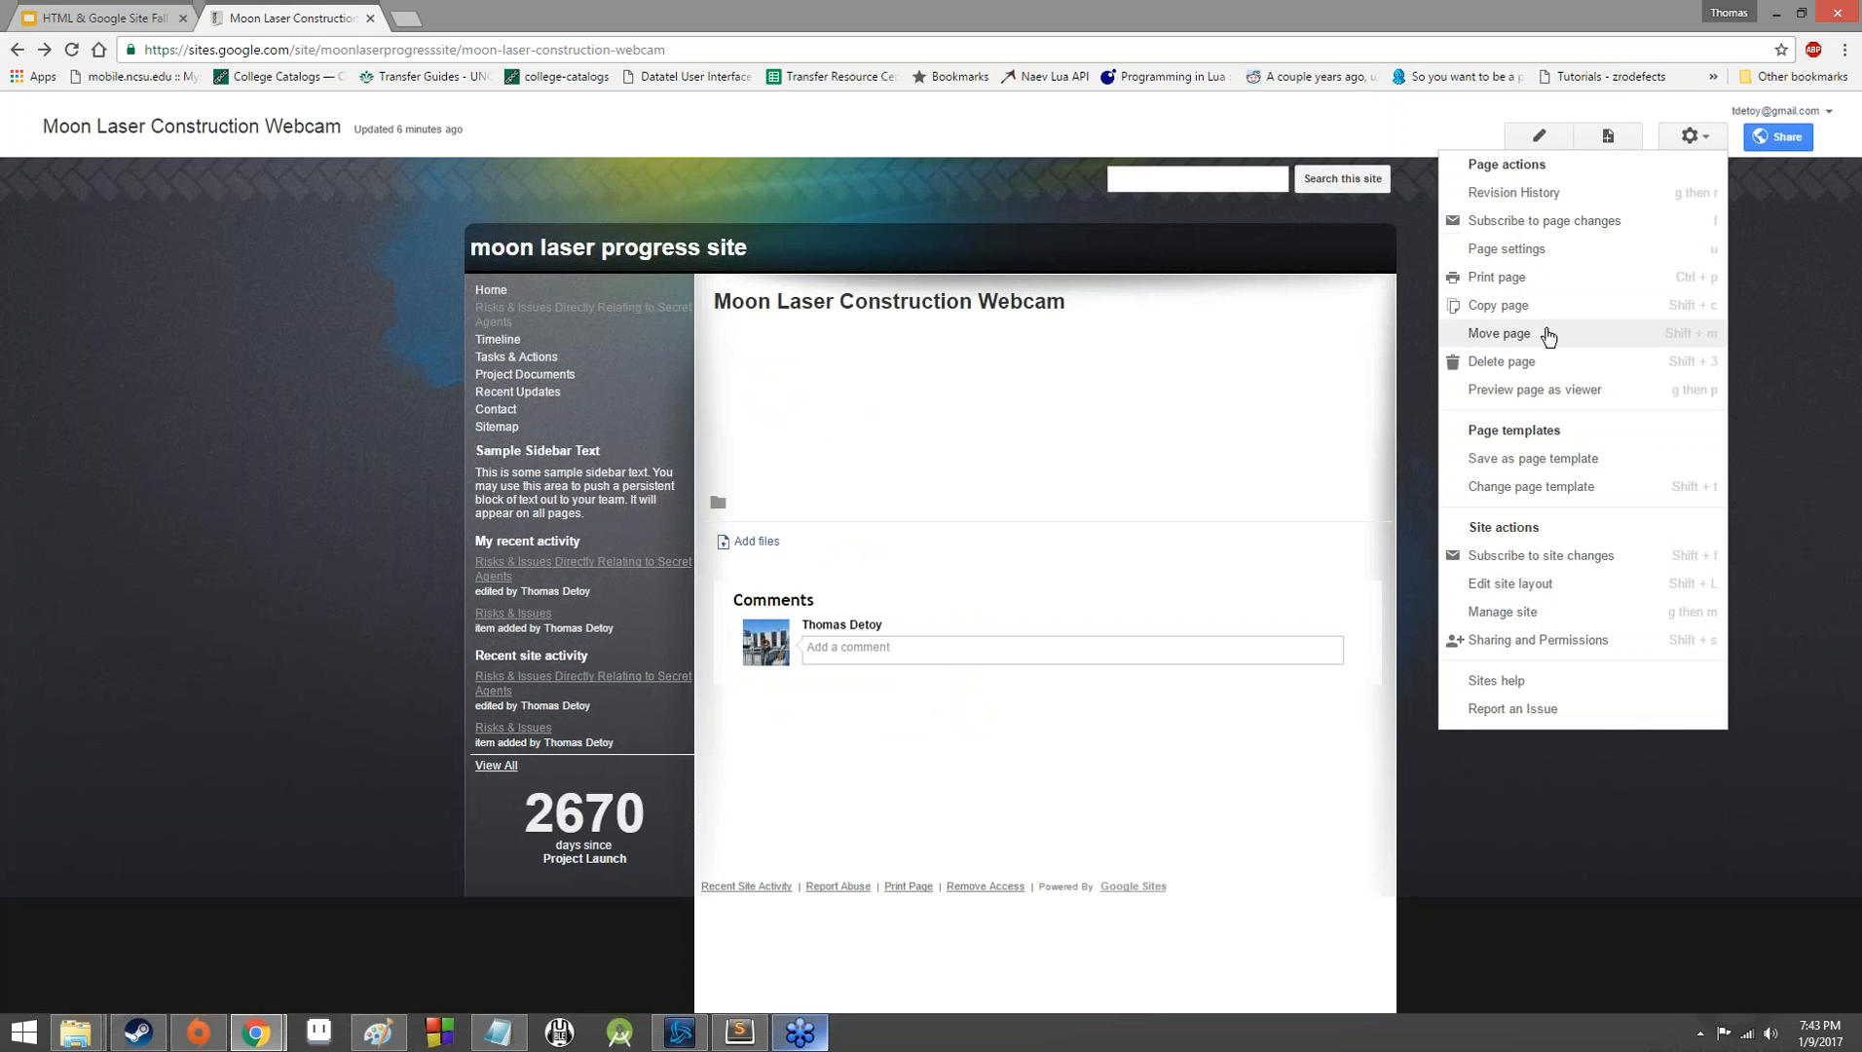
{"action": "left_click", "coordinate": [1547, 249]}
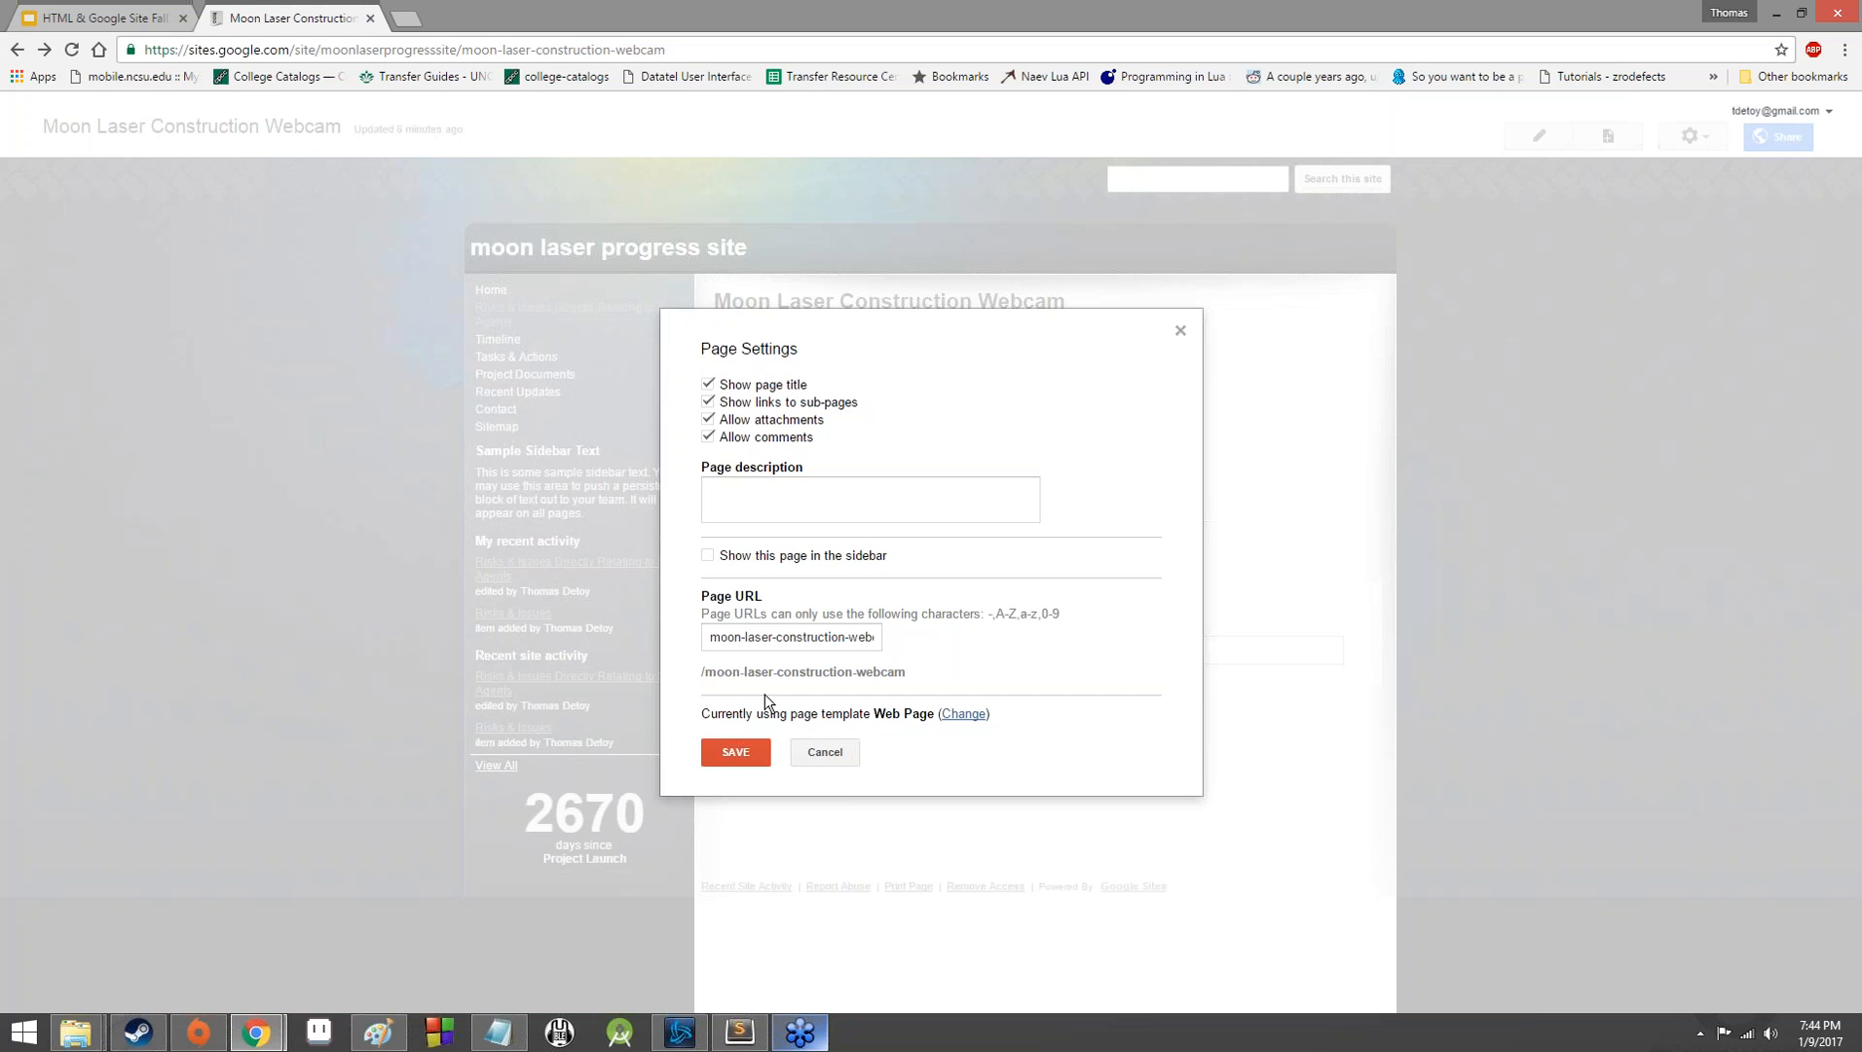
{"action": "left_click", "coordinate": [825, 753]}
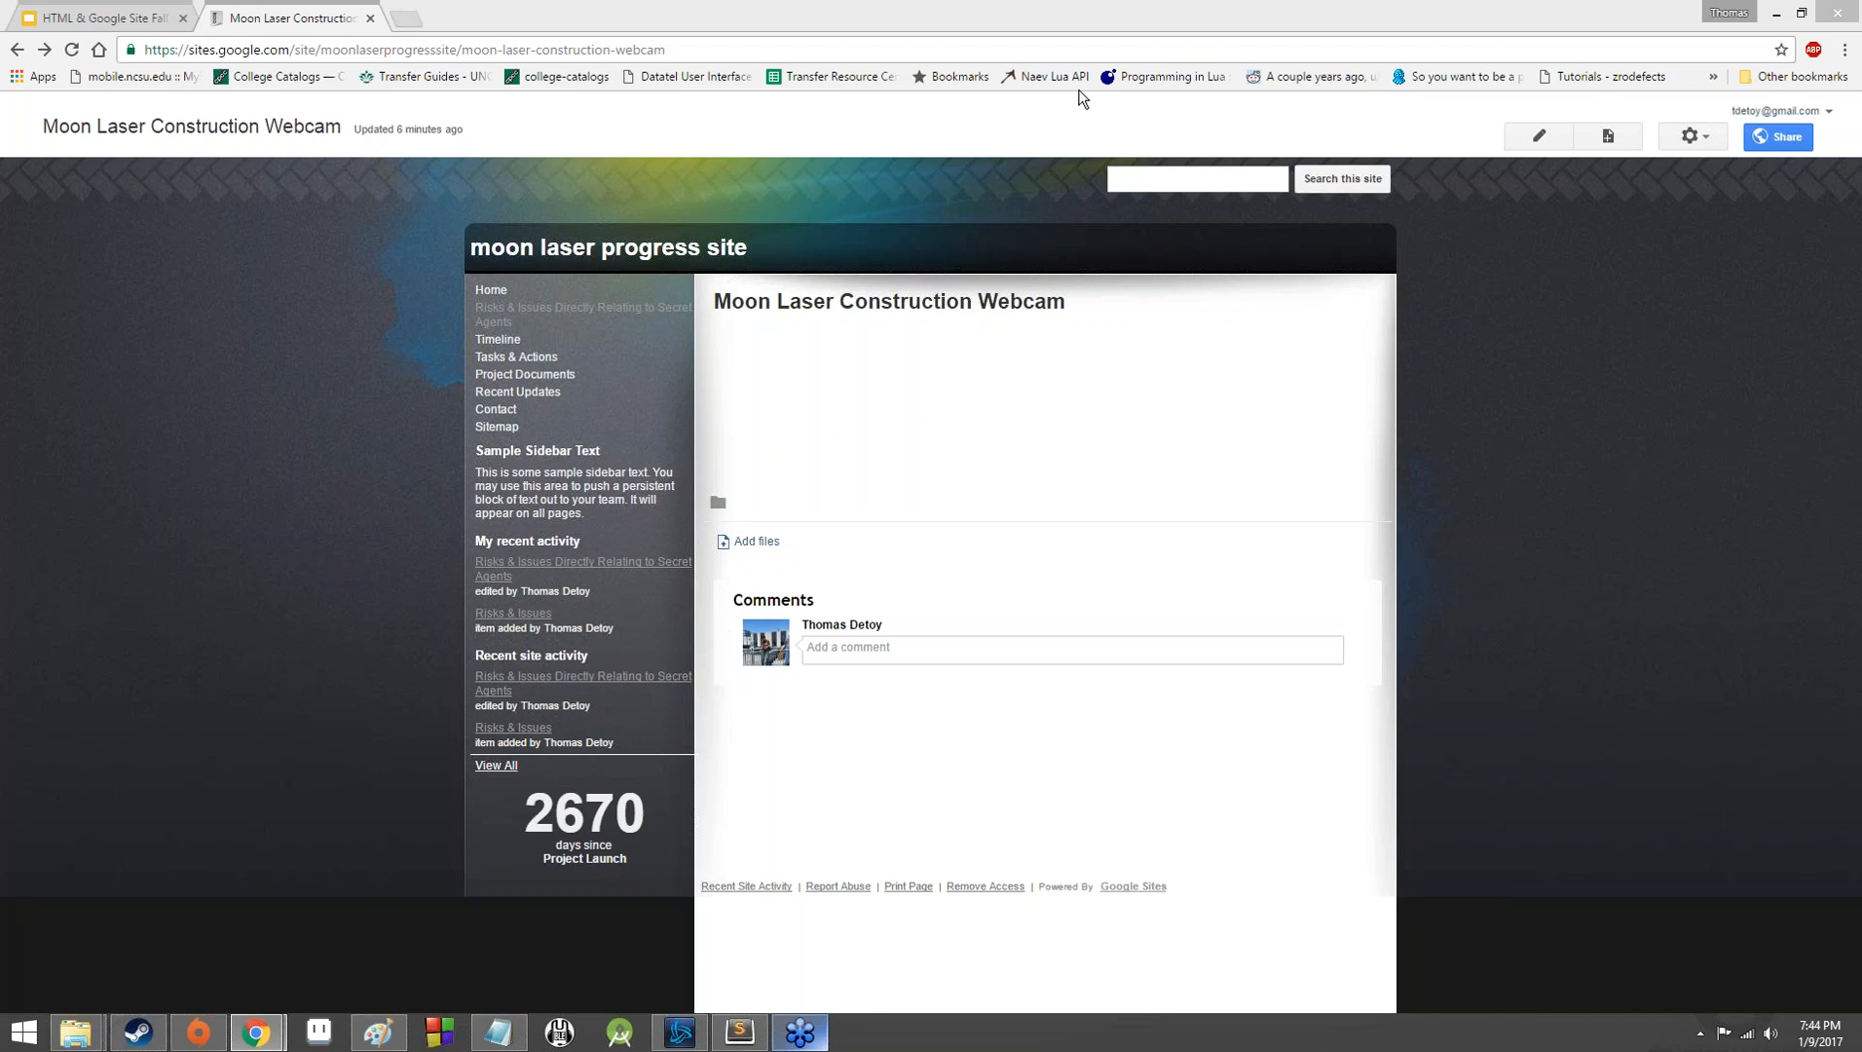
Change the site's sharing access to Off - Specific people and save it.
{"action": "triple_click", "coordinate": [1667, 151]}
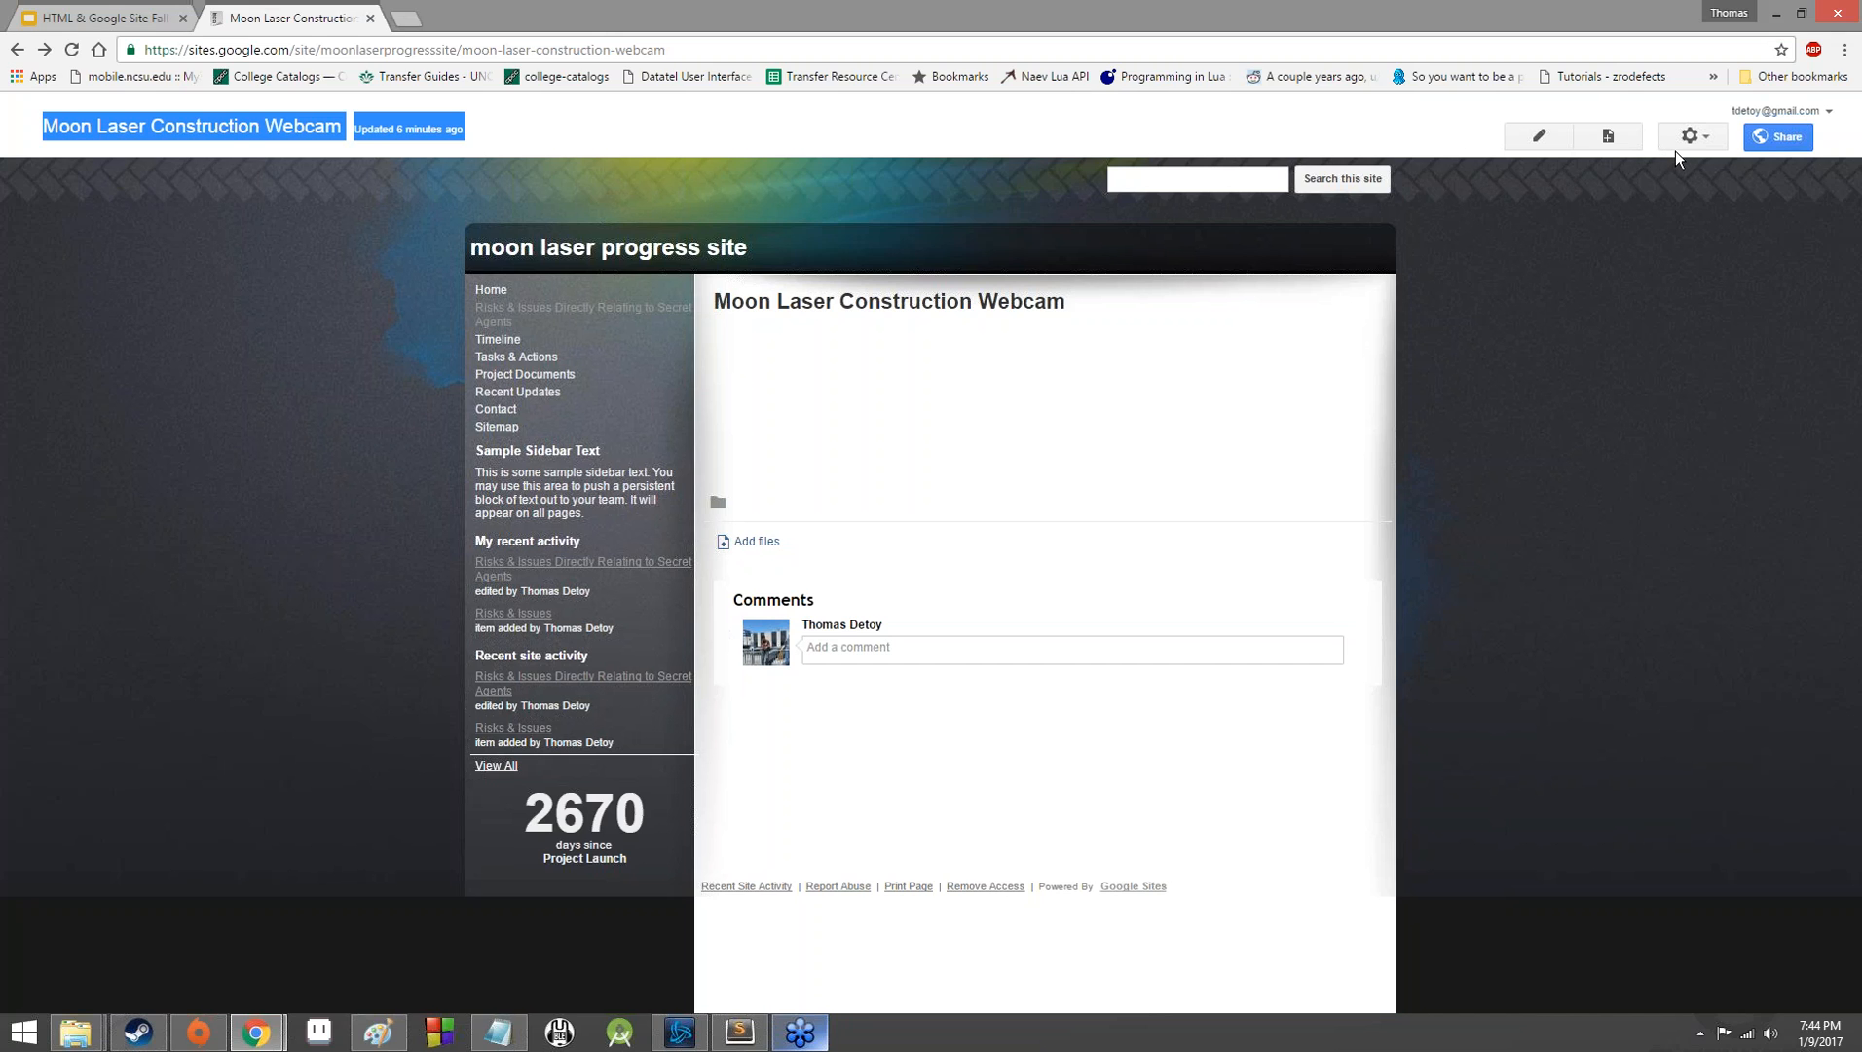
{"action": "left_click", "coordinate": [1674, 141]}
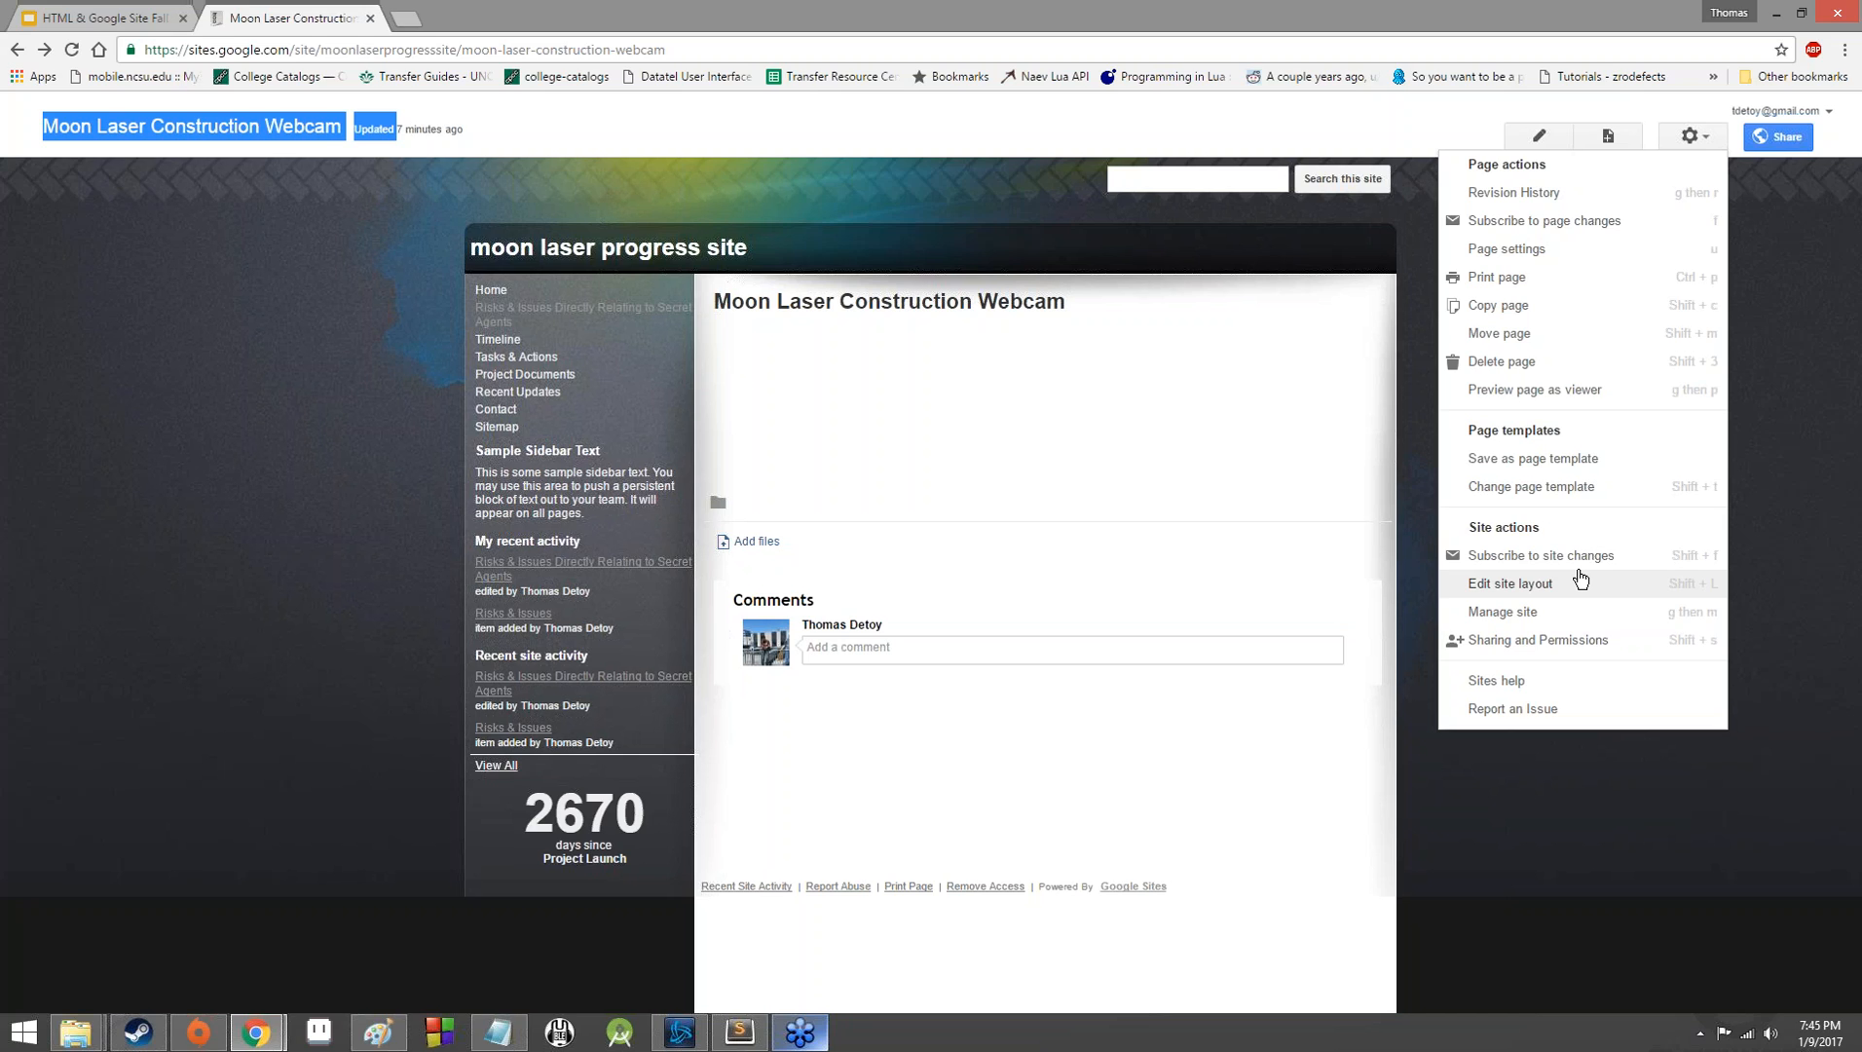
{"action": "left_click", "coordinate": [1597, 639]}
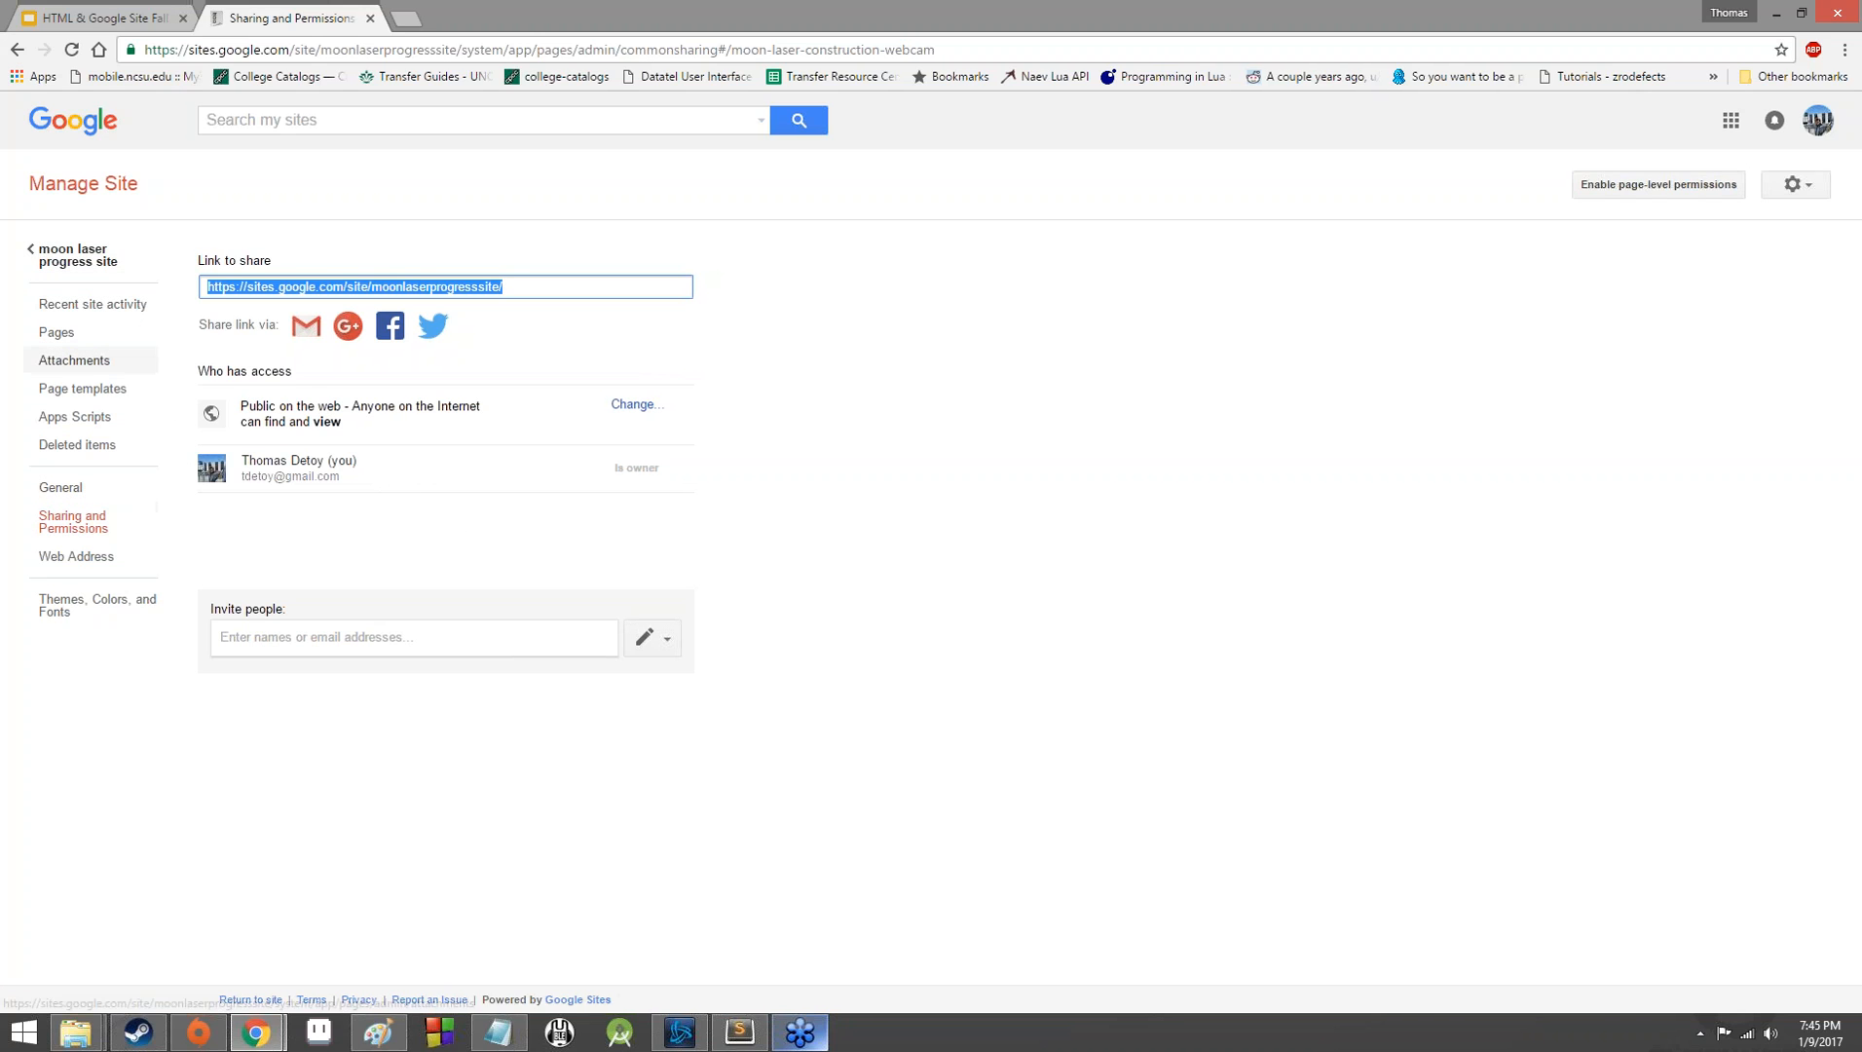
{"action": "left_click_drag", "start_coordinate": [198, 371], "coordinate": [303, 378]}
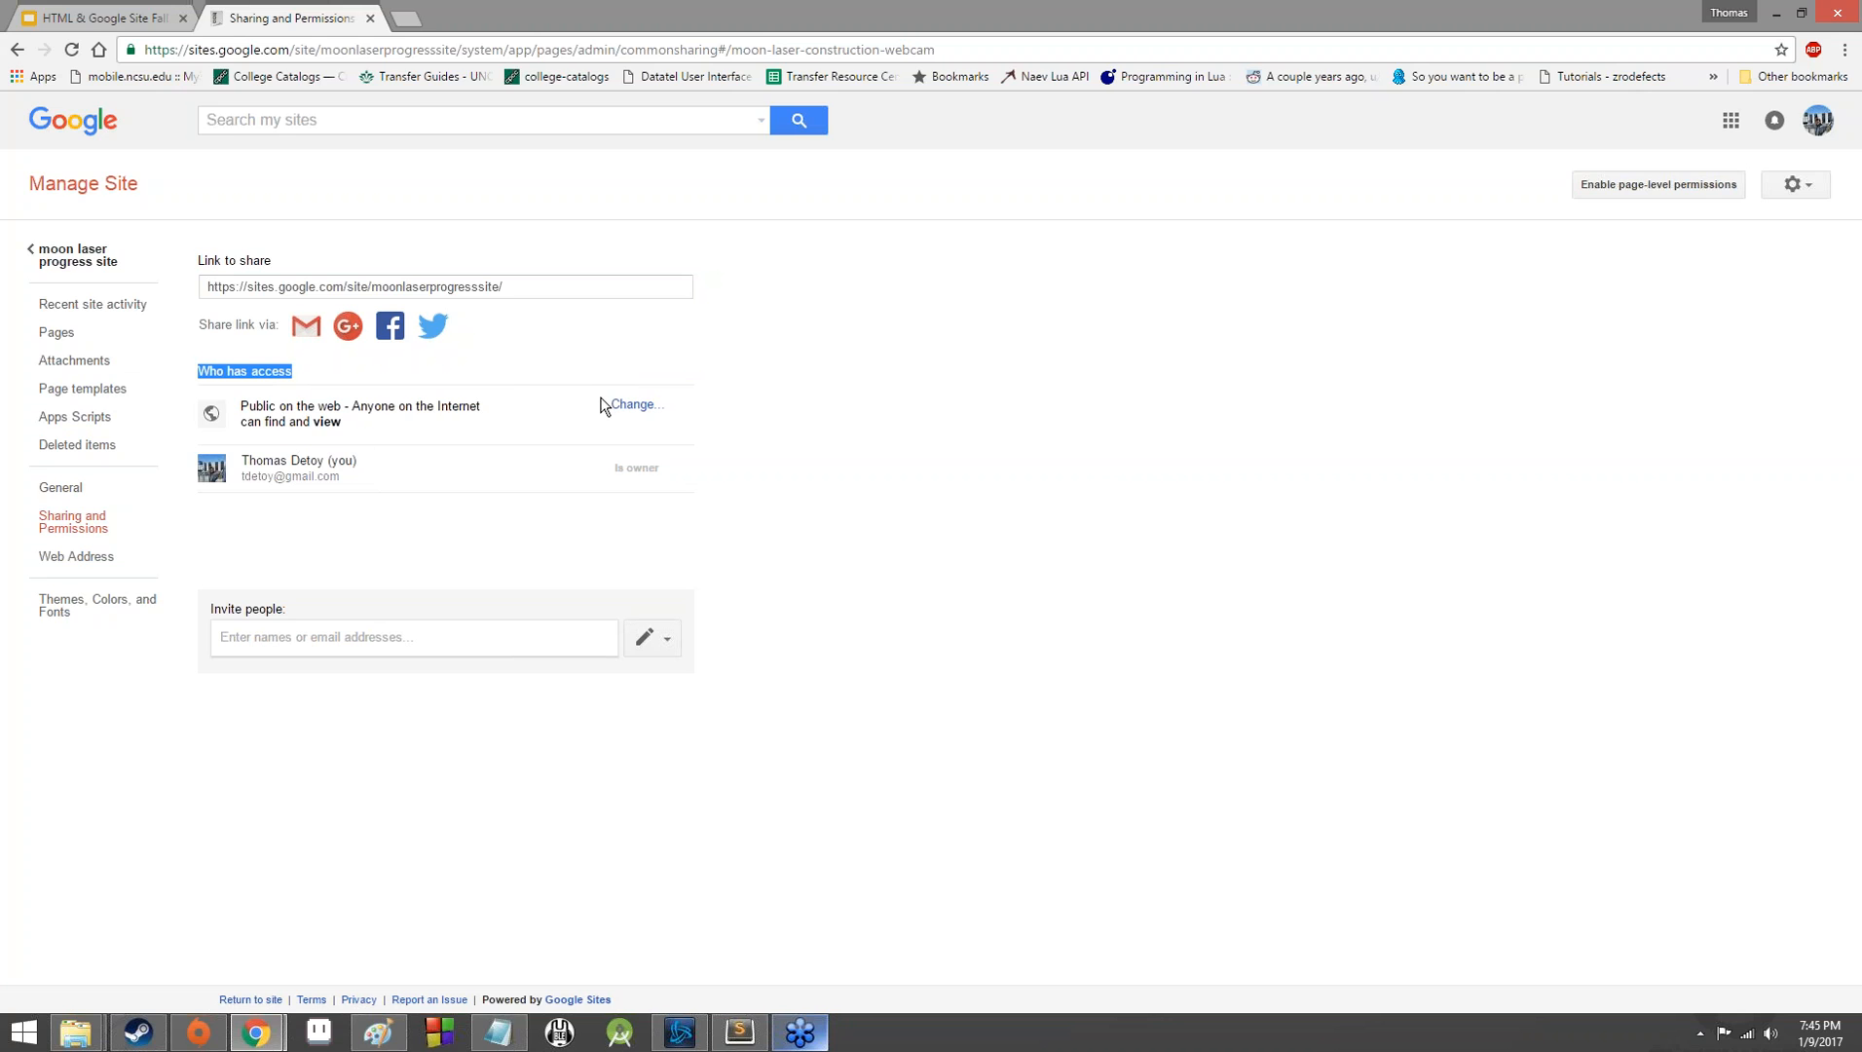
{"action": "left_click", "coordinate": [569, 419]}
{"action": "left_click", "coordinate": [626, 415]}
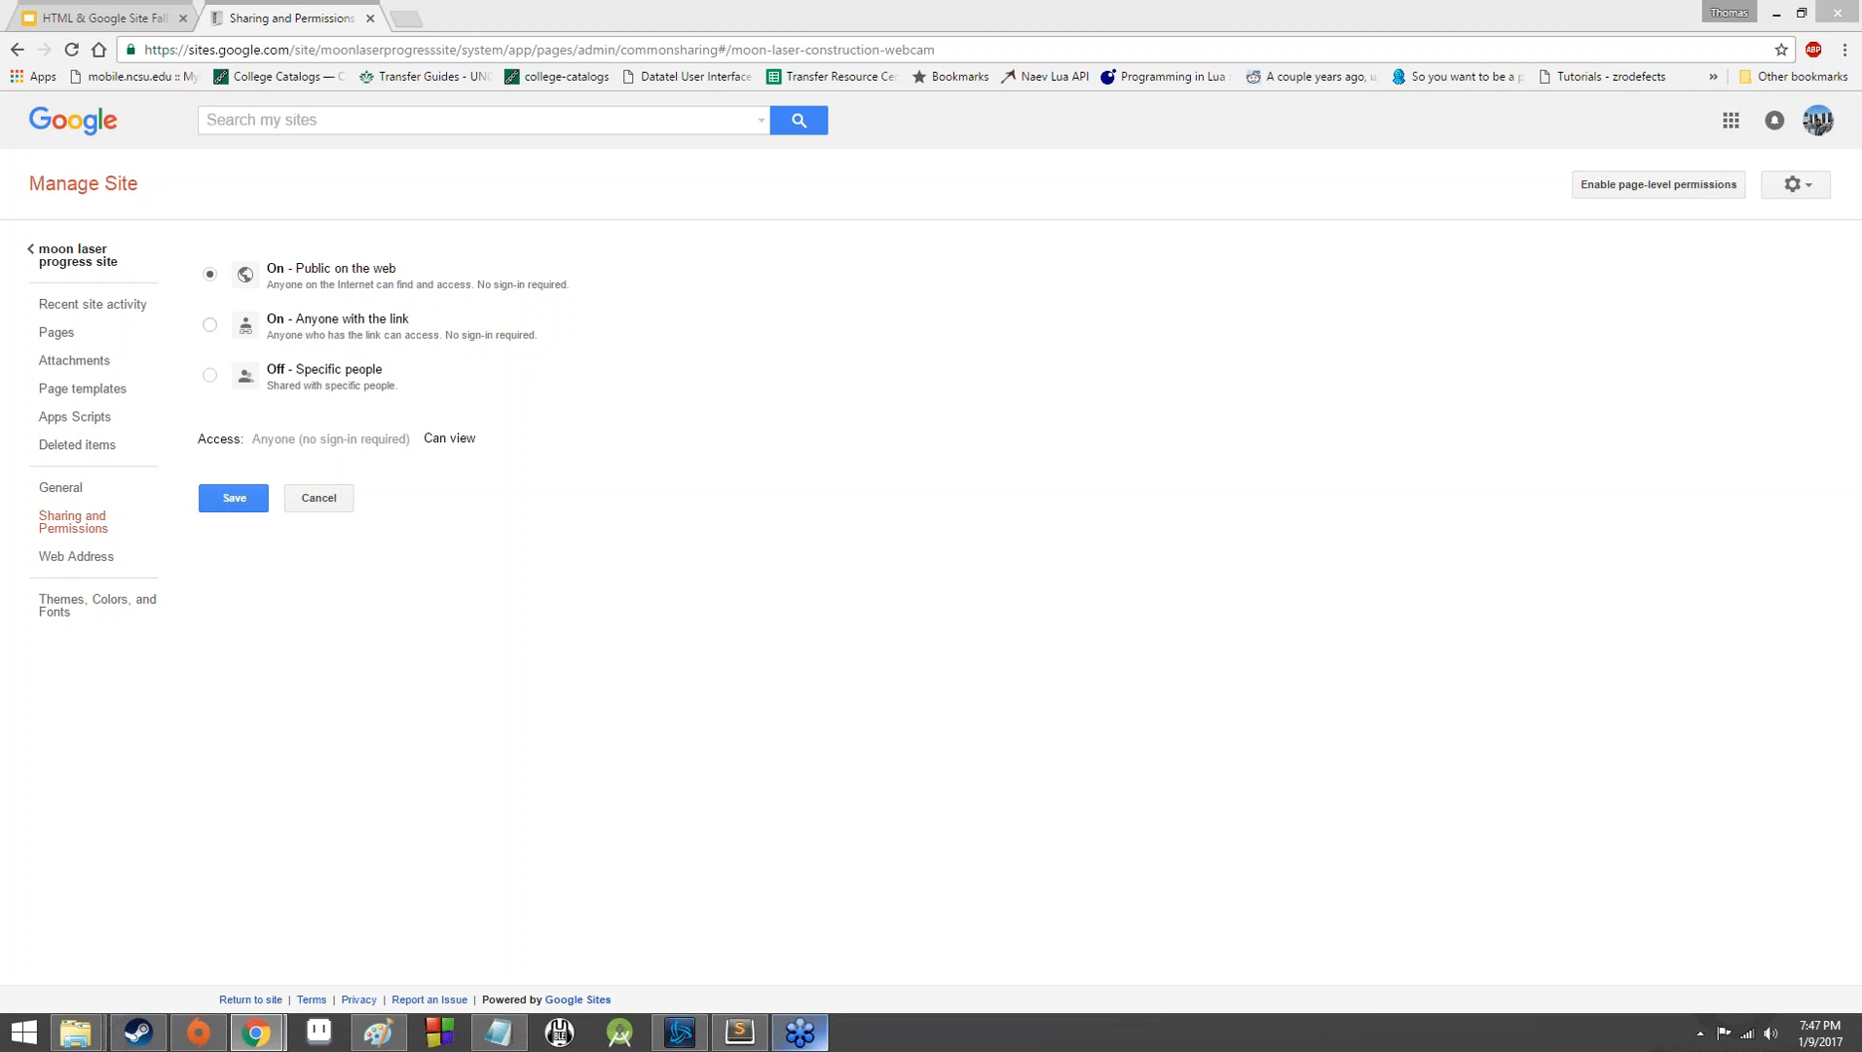
{"action": "left_click", "coordinate": [291, 369]}
{"action": "left_click", "coordinate": [257, 464]}
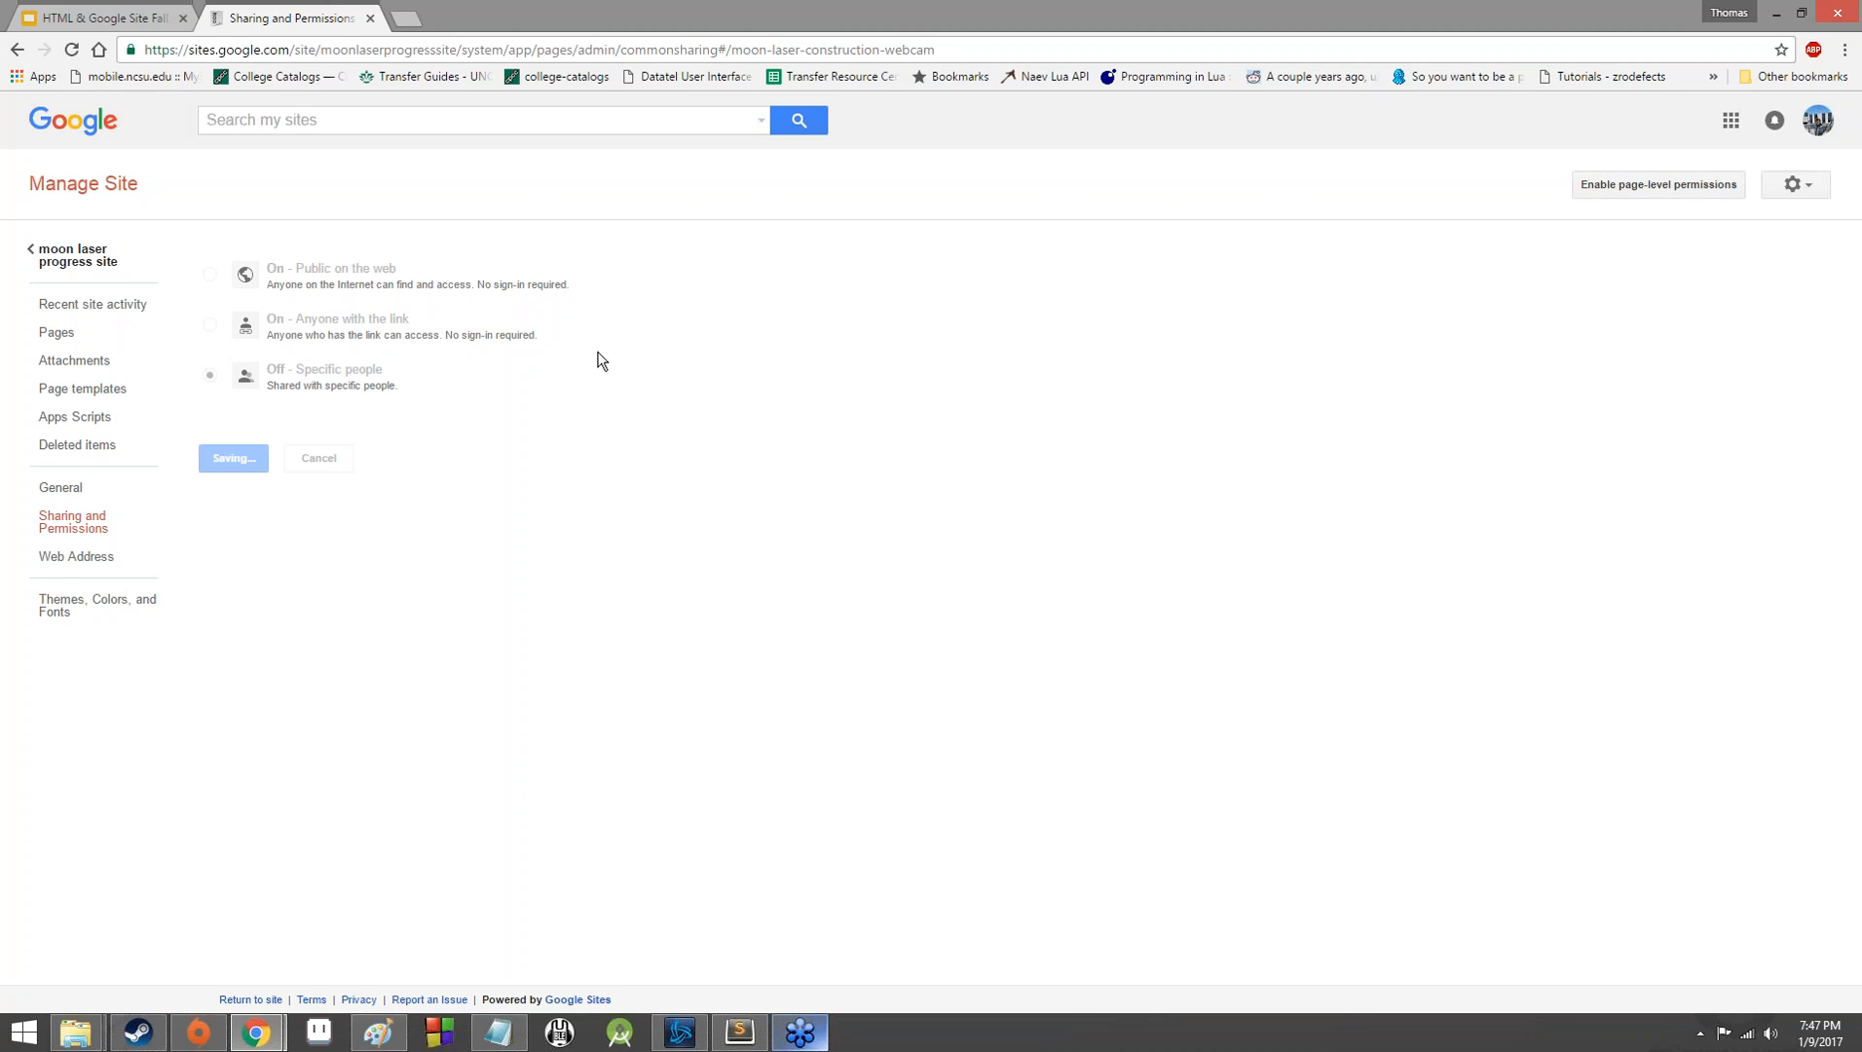
Examine the Is owner, Can edit and Can view permission levels available when inviting people to the site.
{"action": "left_click", "coordinate": [290, 641]}
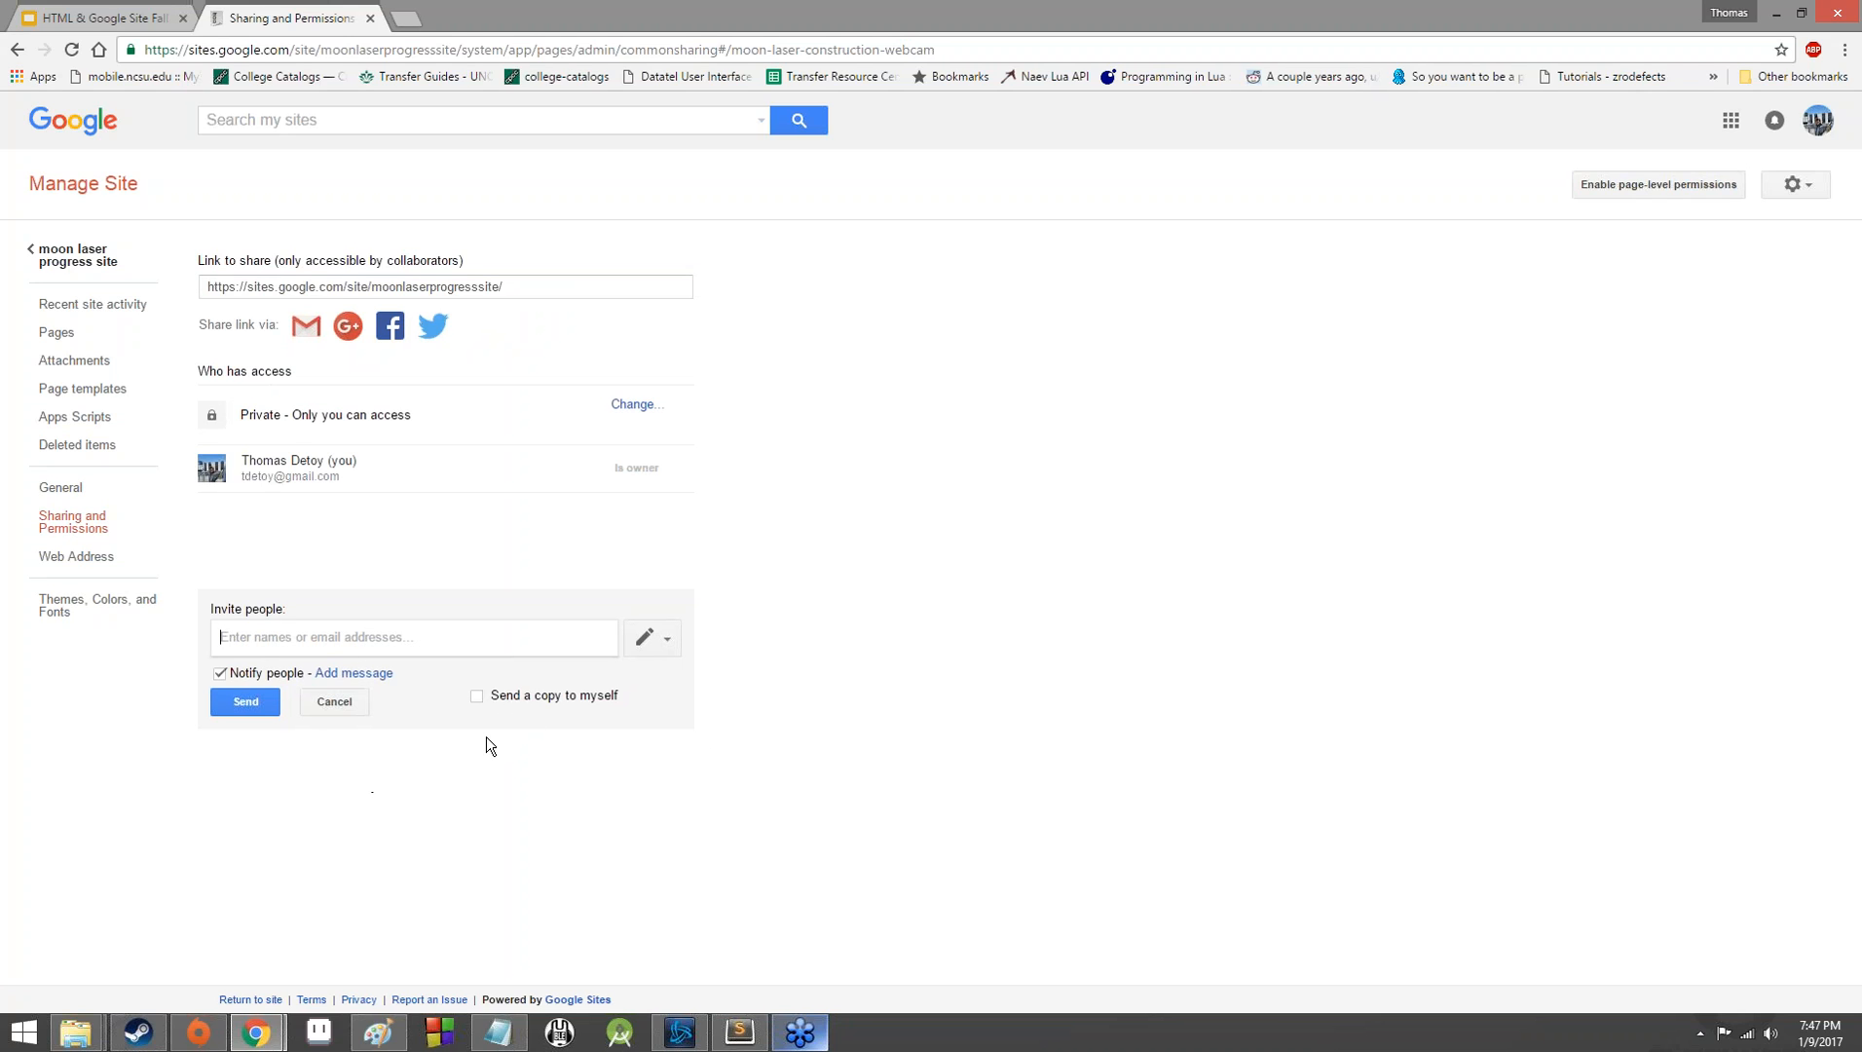
{"action": "left_click", "coordinate": [390, 634]}
{"action": "left_click", "coordinate": [666, 652]}
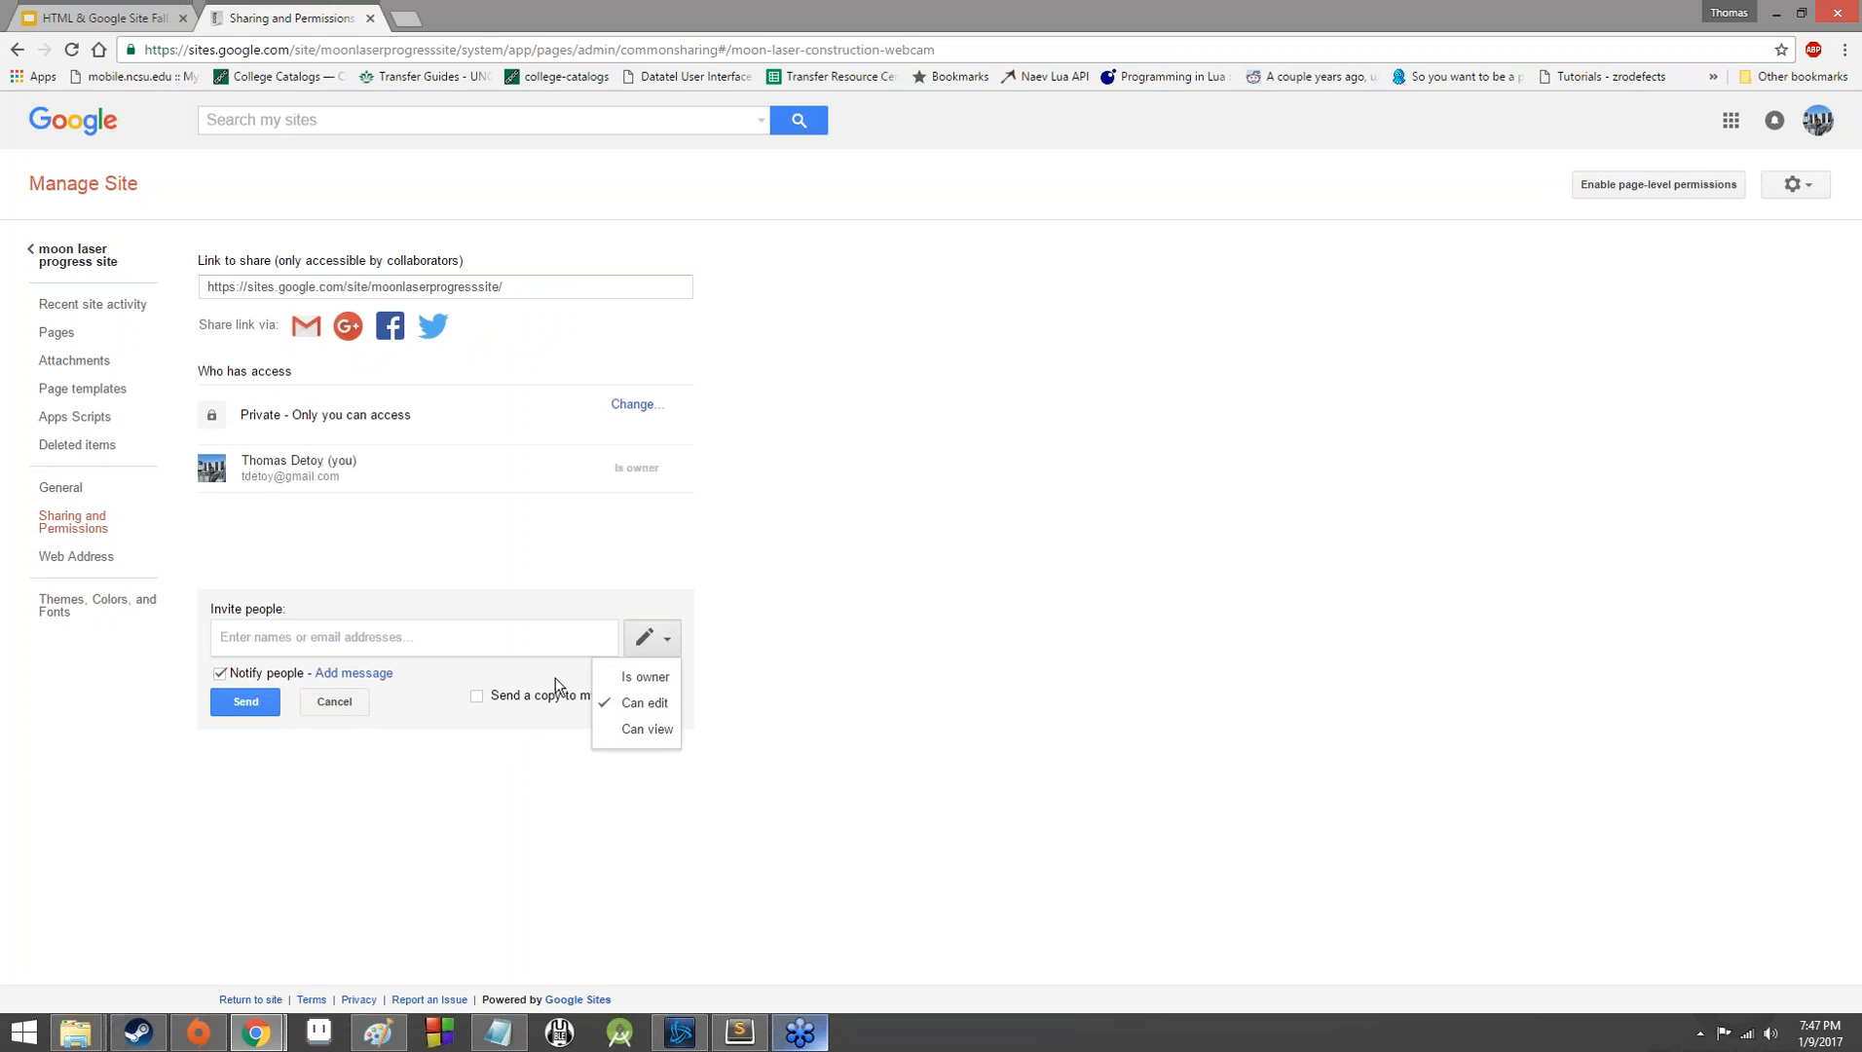
{"action": "left_click", "coordinate": [673, 742]}
{"action": "left_click", "coordinate": [672, 642]}
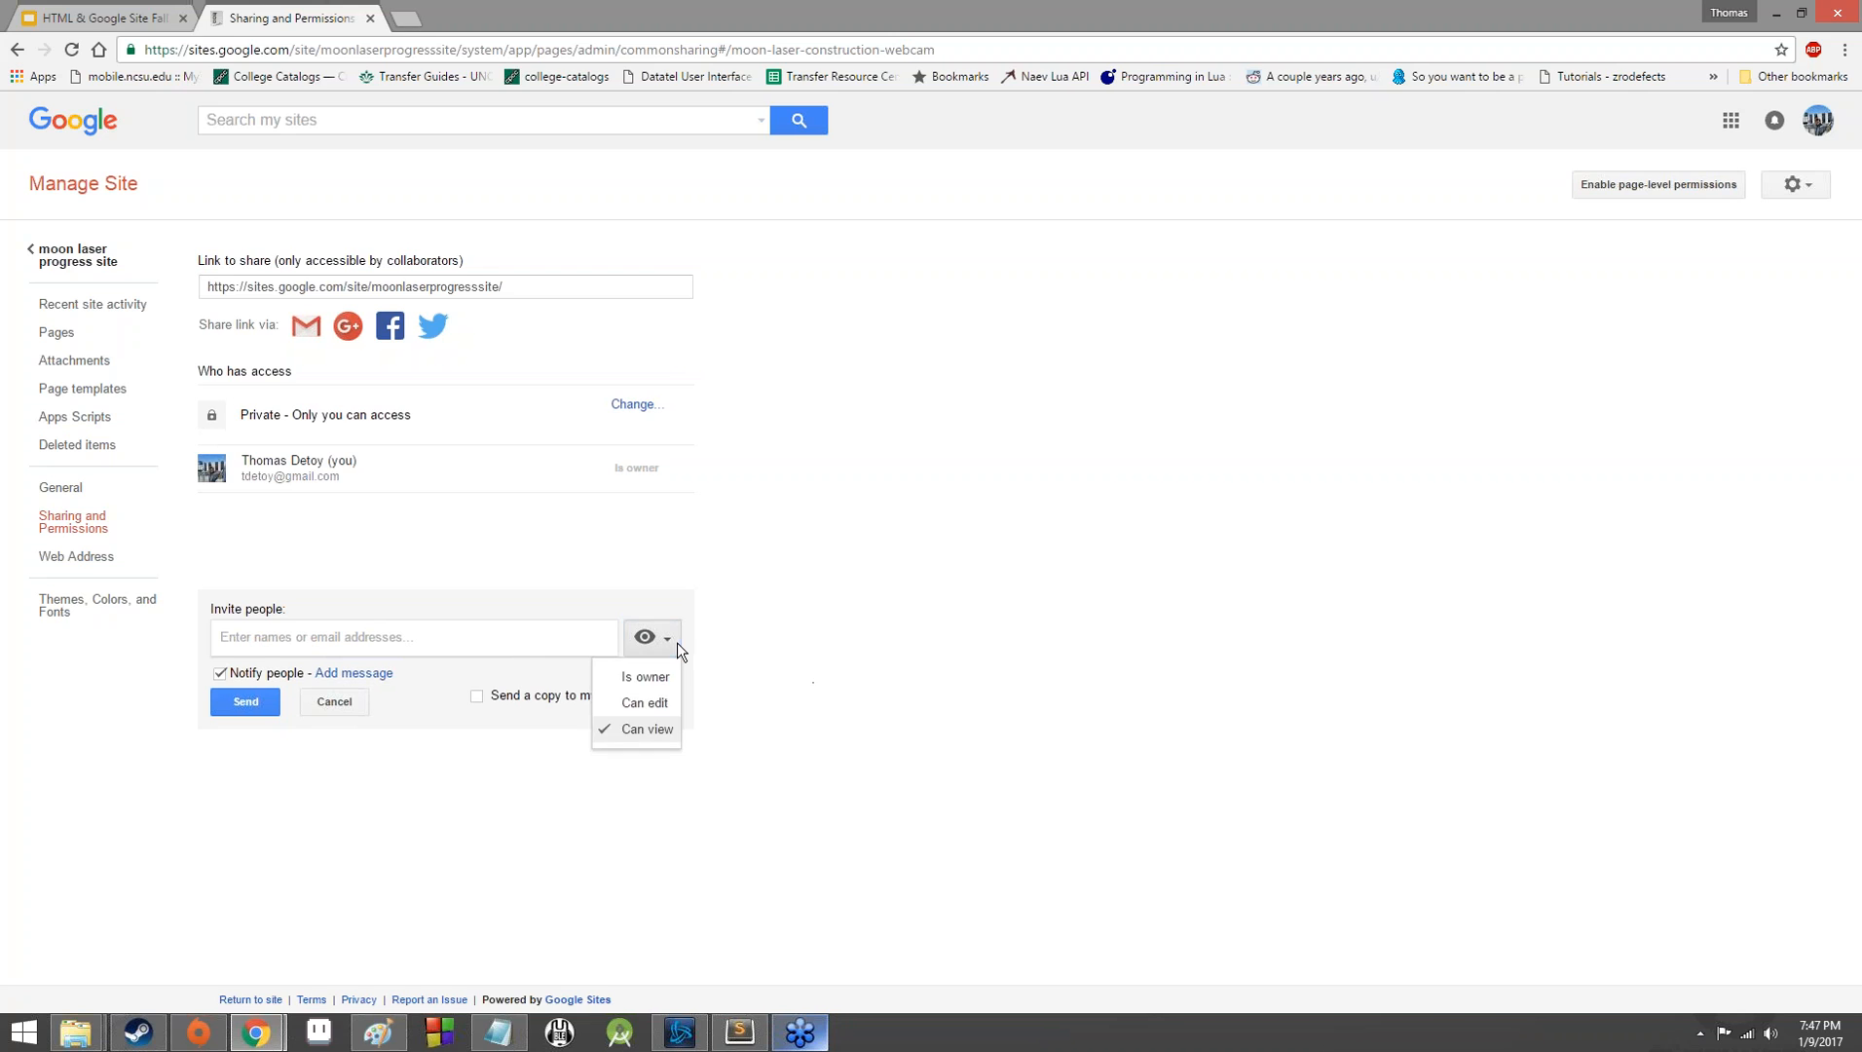
{"action": "left_click", "coordinate": [652, 676]}
{"action": "left_click", "coordinate": [671, 643]}
{"action": "left_click", "coordinate": [648, 704]}
{"action": "left_click", "coordinate": [665, 642]}
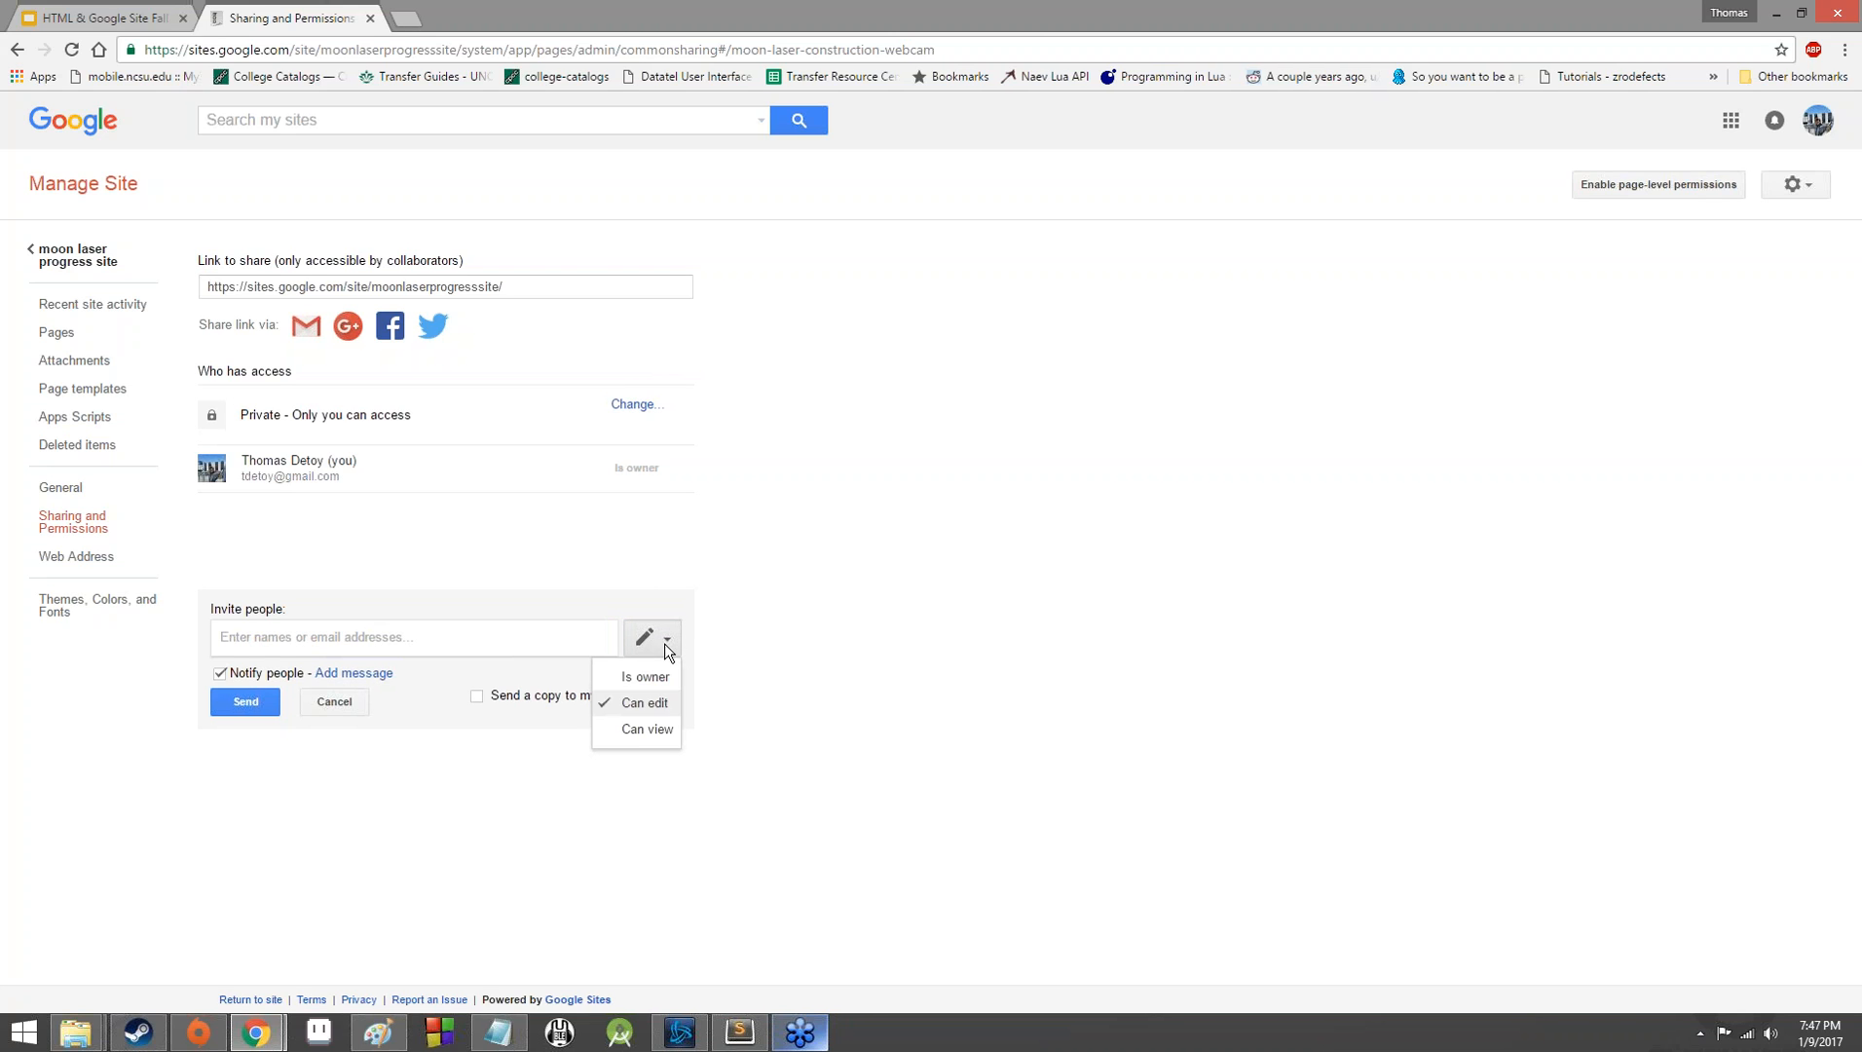
{"action": "left_click", "coordinate": [653, 729]}
{"action": "left_click", "coordinate": [527, 661]}
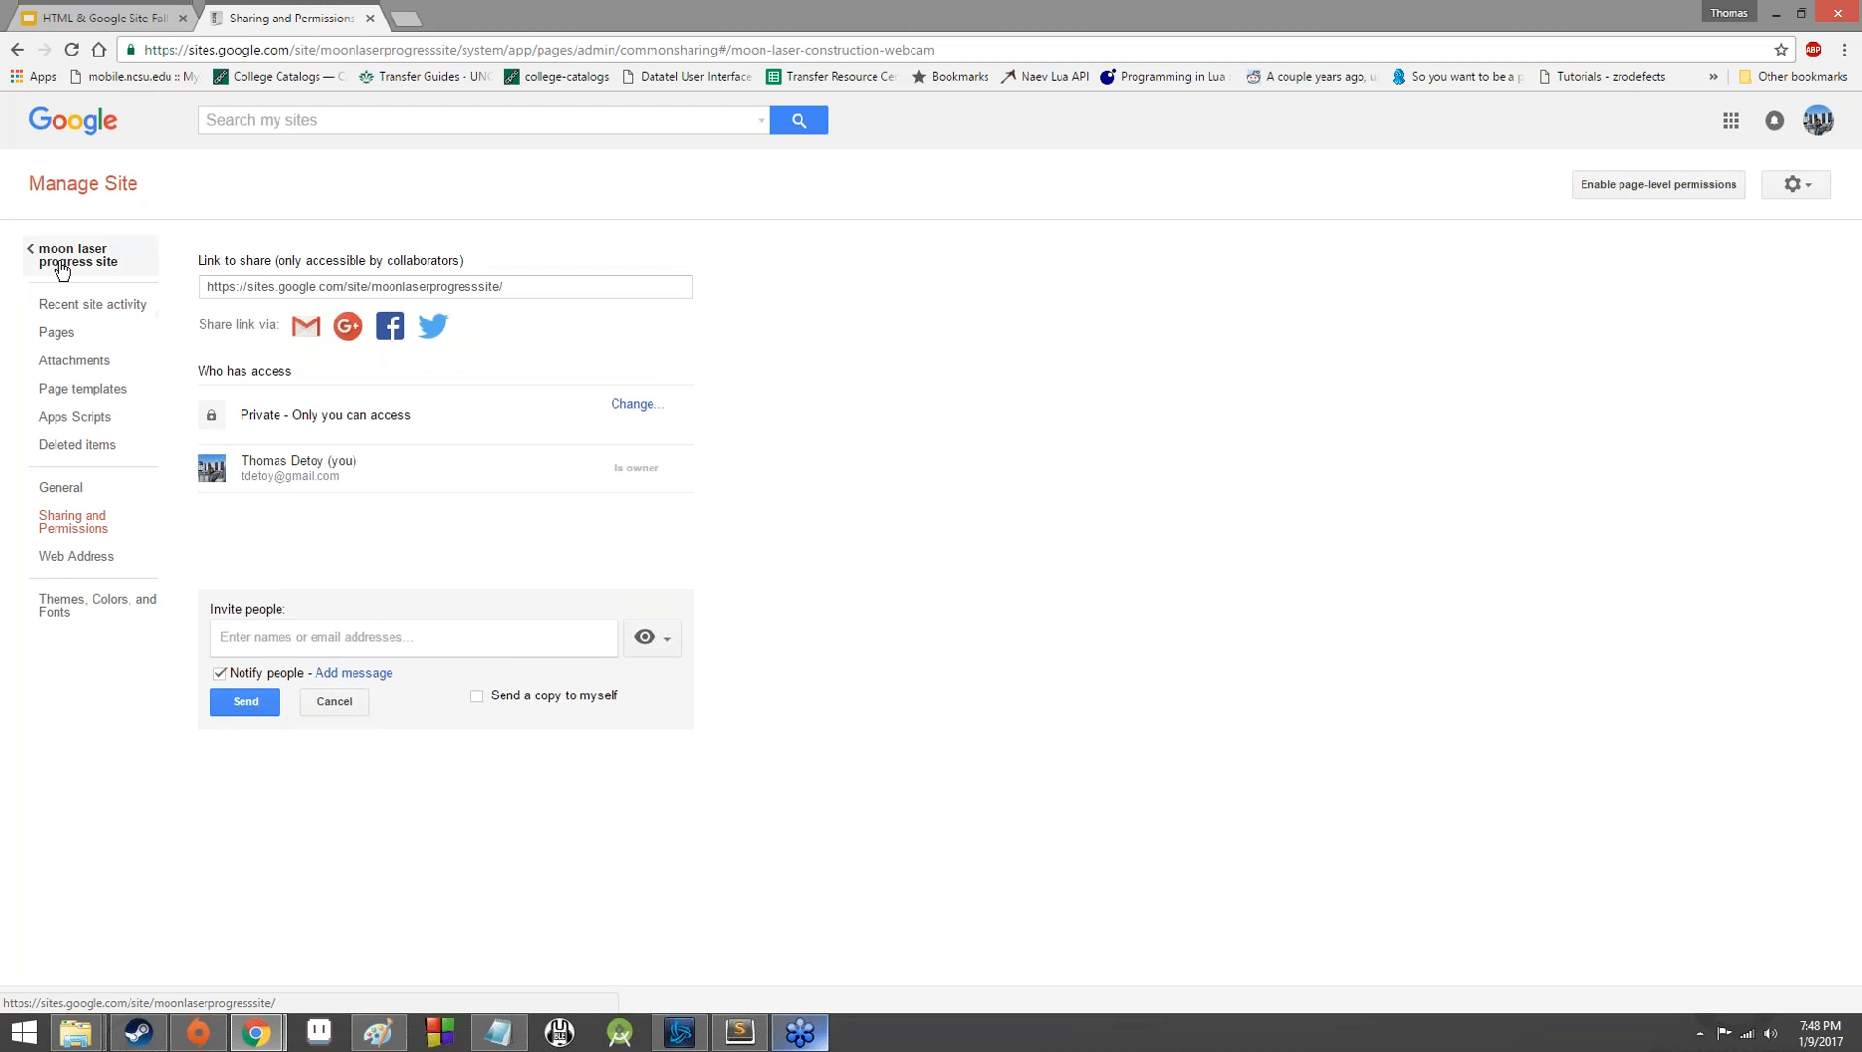
Review the recent site activity and the page hierarchy, expanding Project Documents and Recent Updates.
{"action": "left_click", "coordinate": [88, 303]}
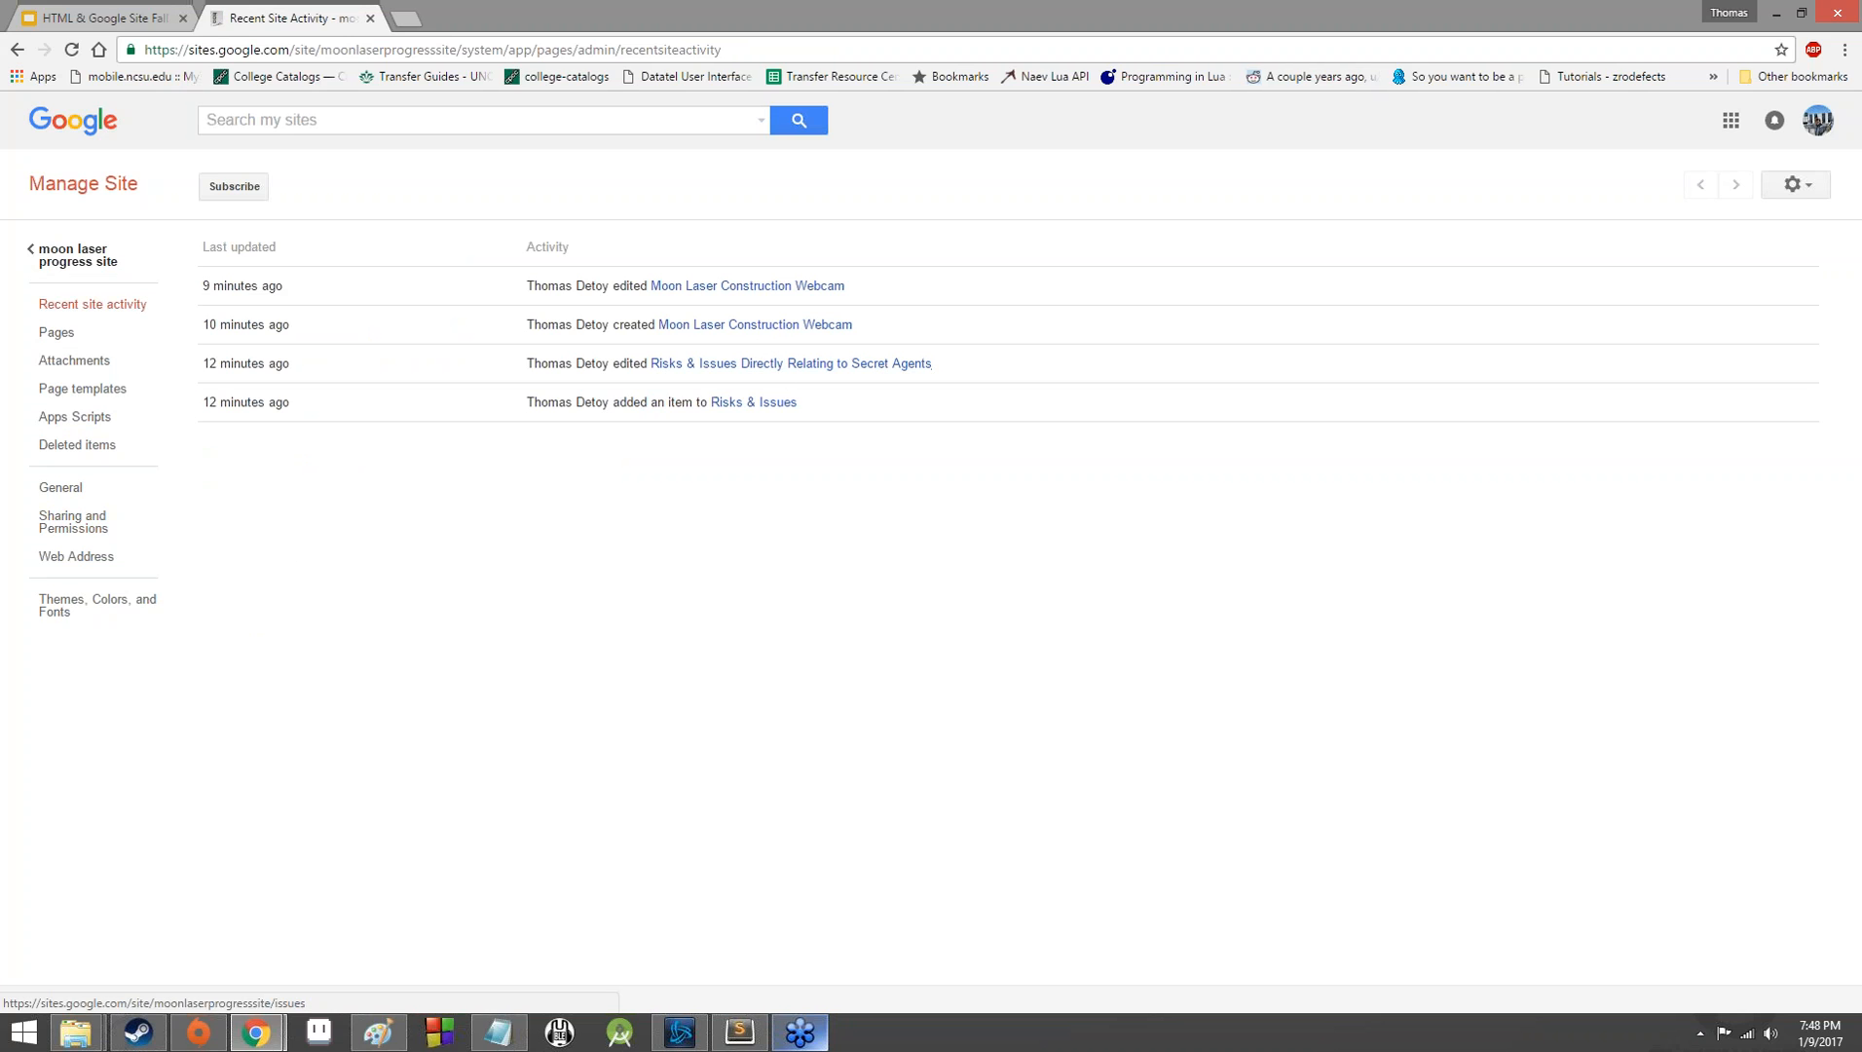
{"action": "left_click", "coordinate": [59, 332]}
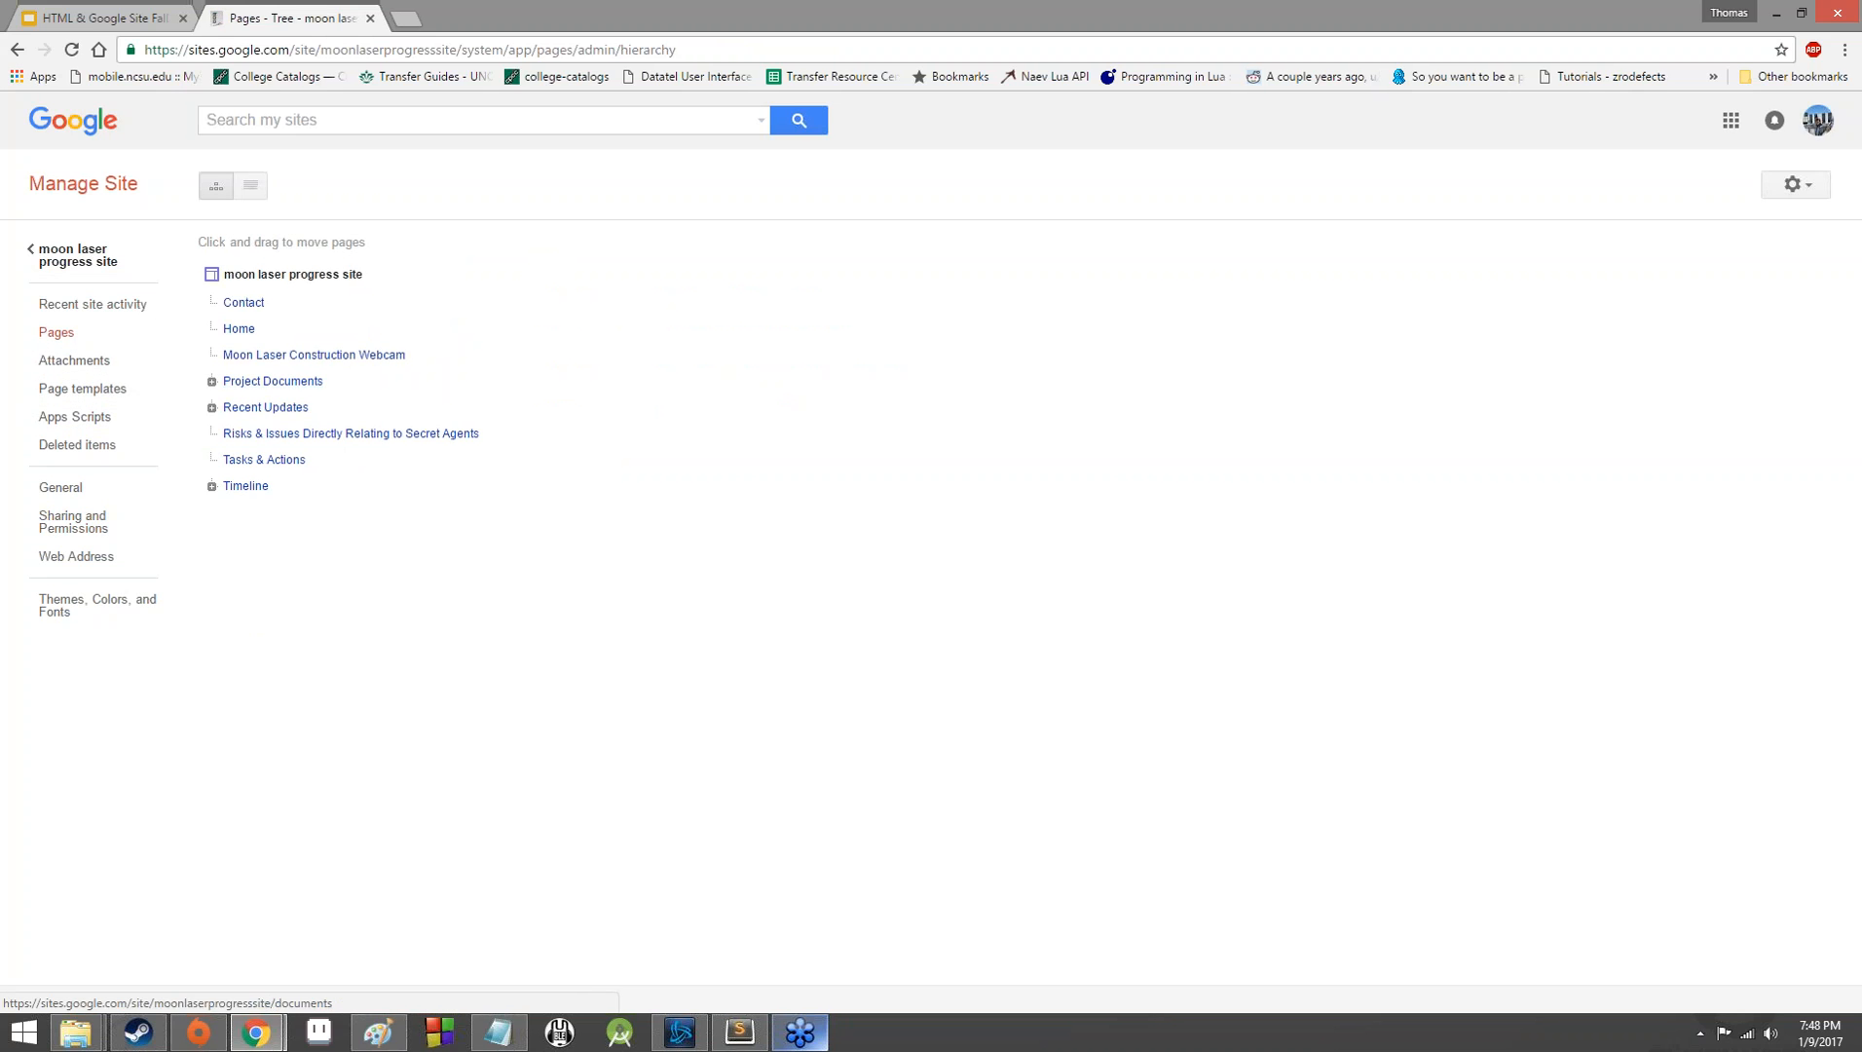
{"action": "left_click", "coordinate": [210, 382]}
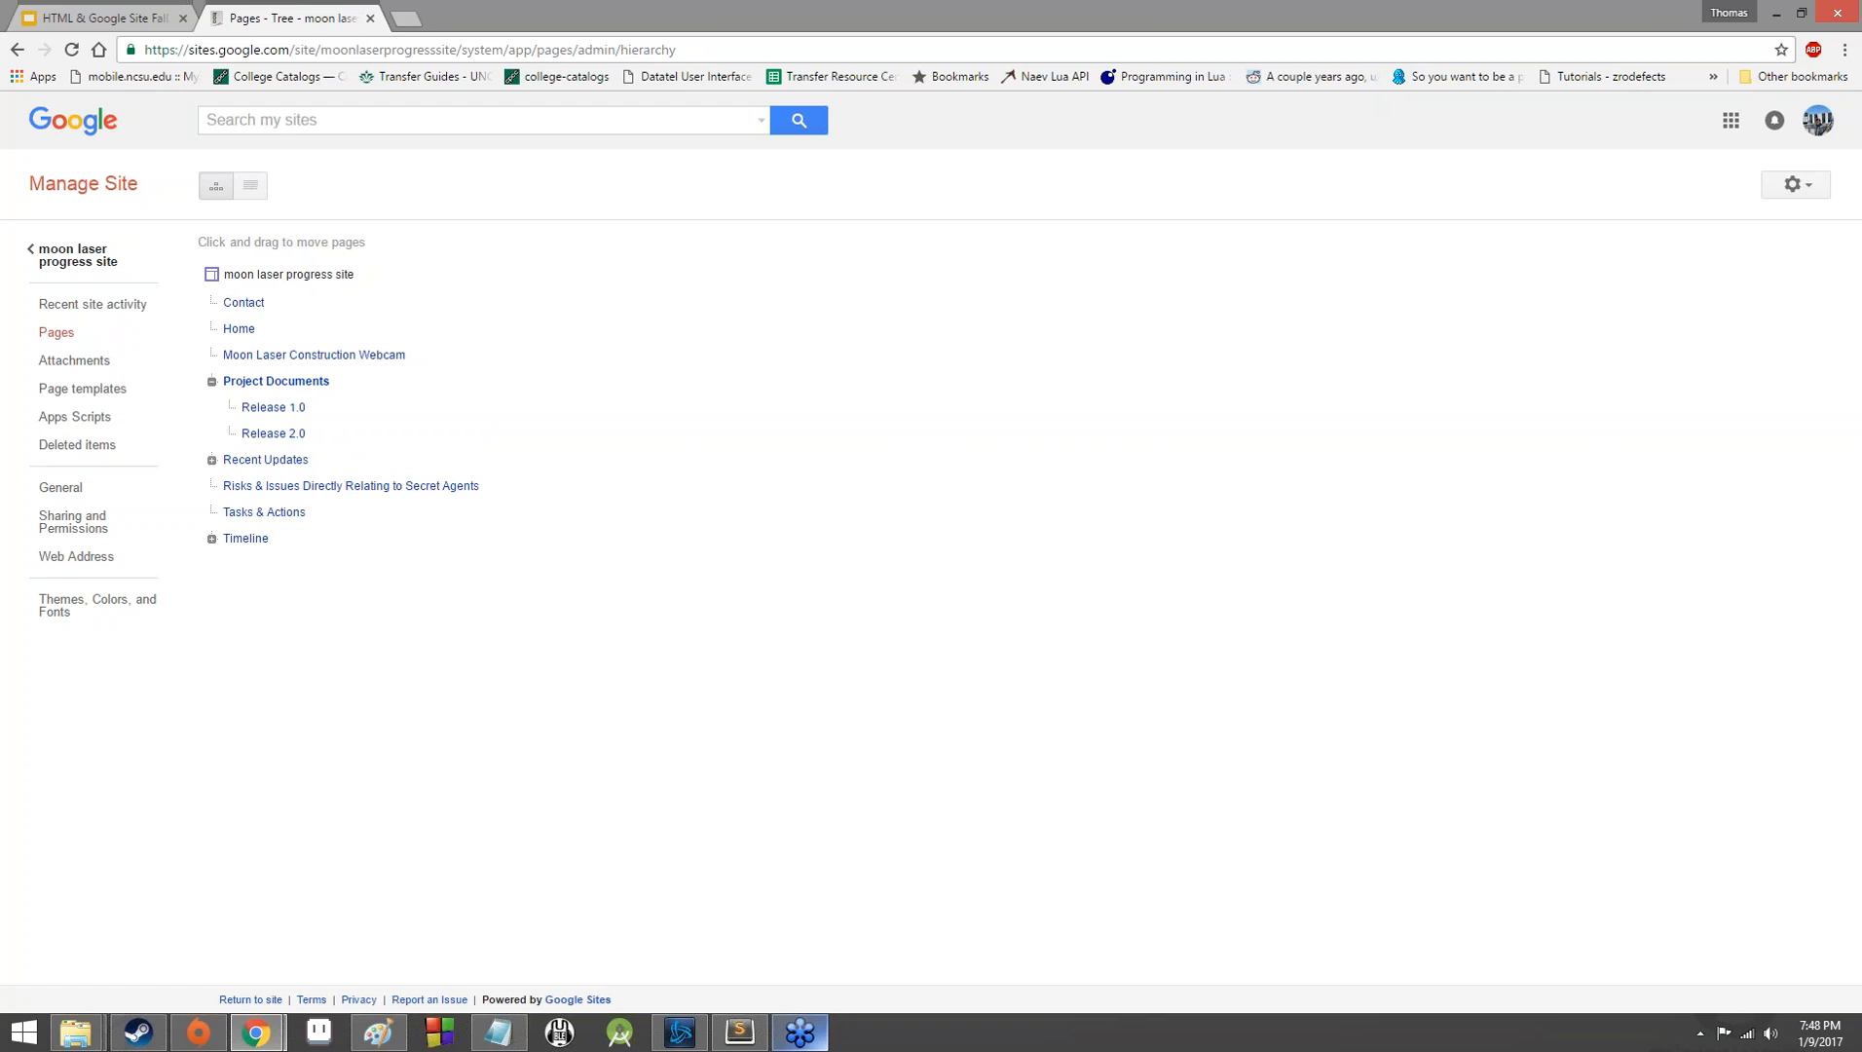
{"action": "left_click", "coordinate": [212, 460]}
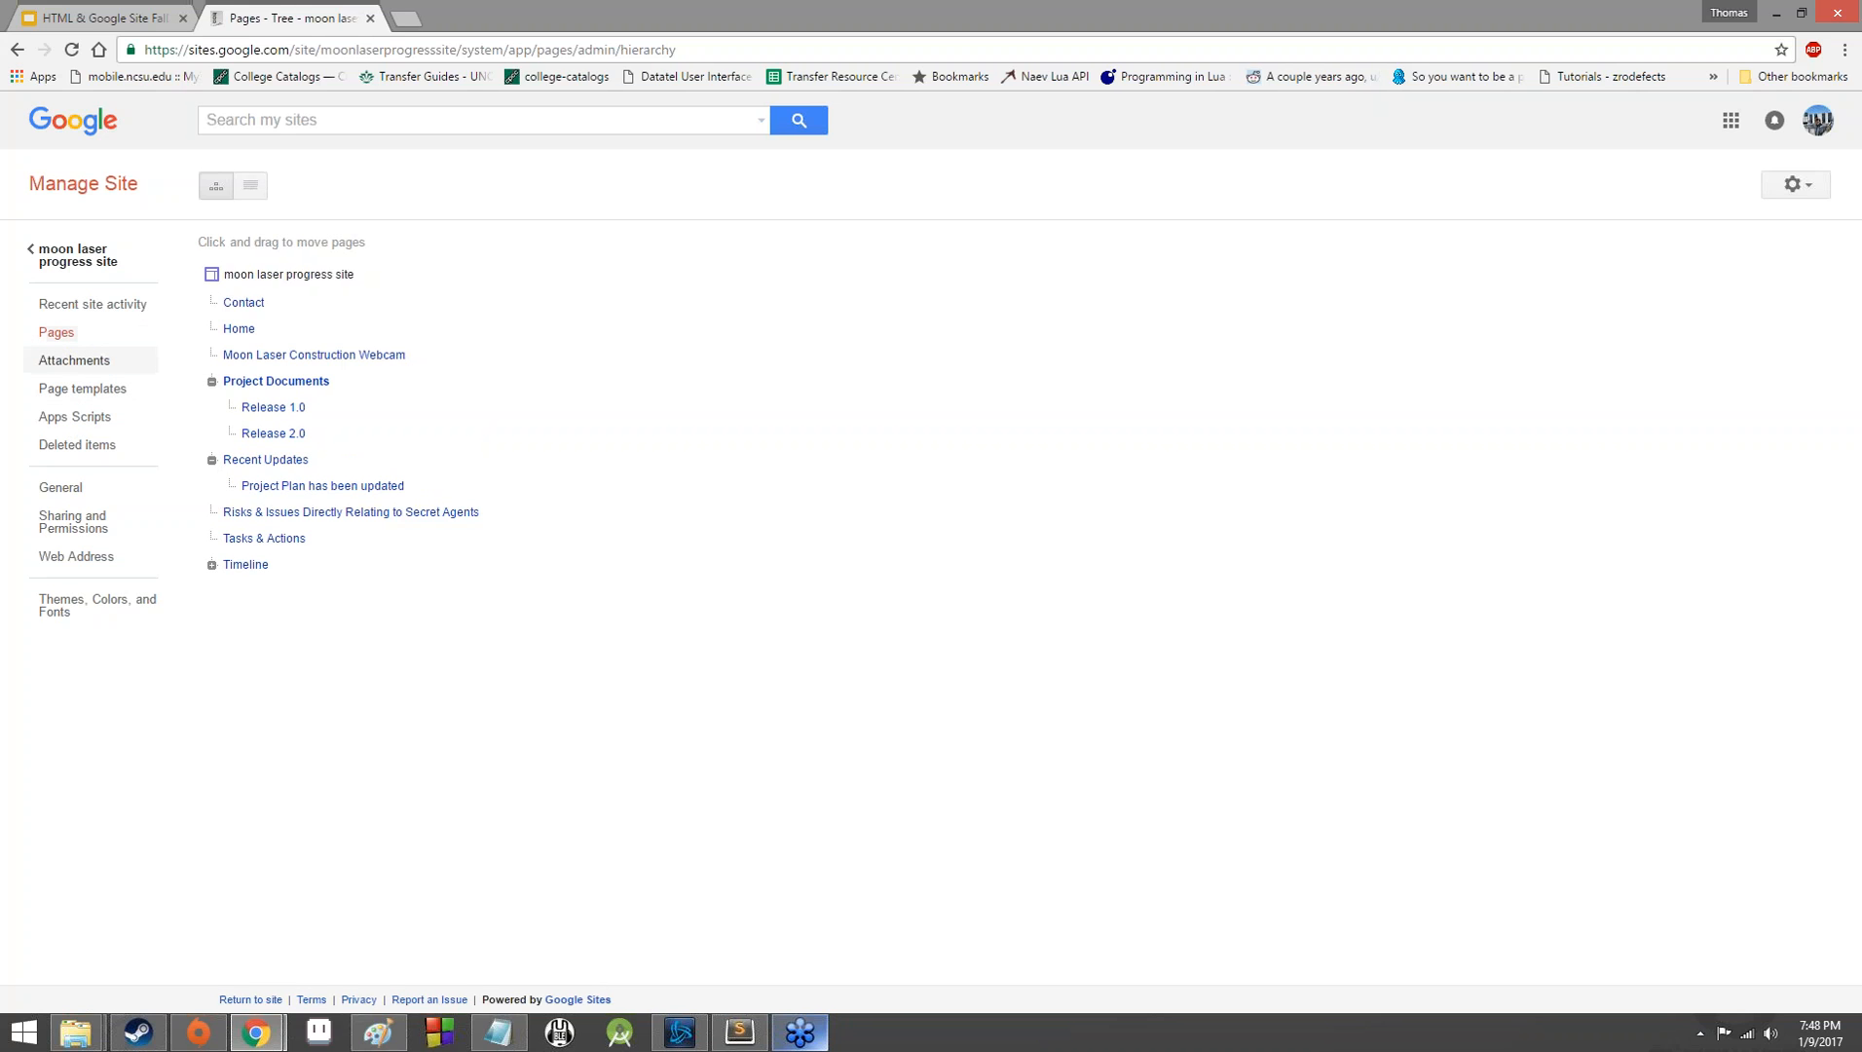
{"action": "left_click_drag", "start_coordinate": [295, 432], "coordinate": [293, 386]}
Look through the site's attachments, page templates, Apps Scripts and deleted items.
{"action": "left_click", "coordinate": [94, 360]}
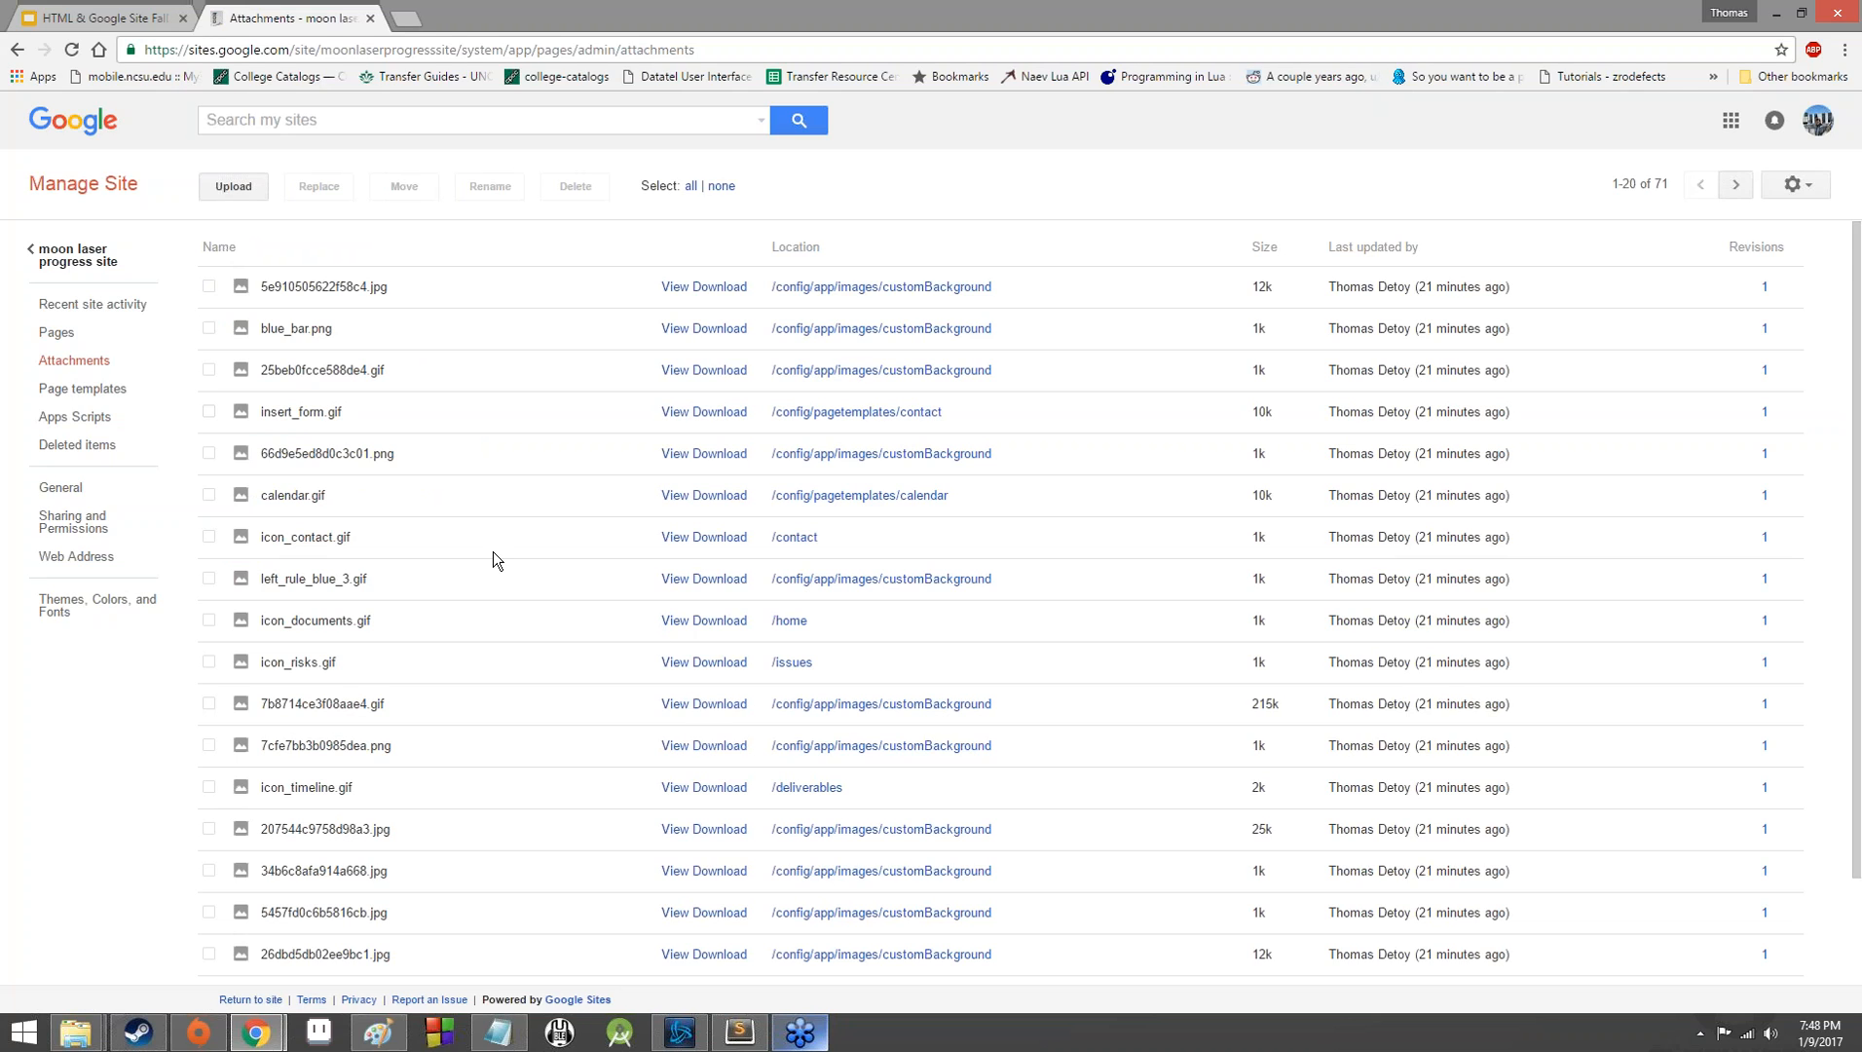
{"action": "scroll", "coordinate": [694, 477], "scroll_direction": "down", "scroll_amount": 2}
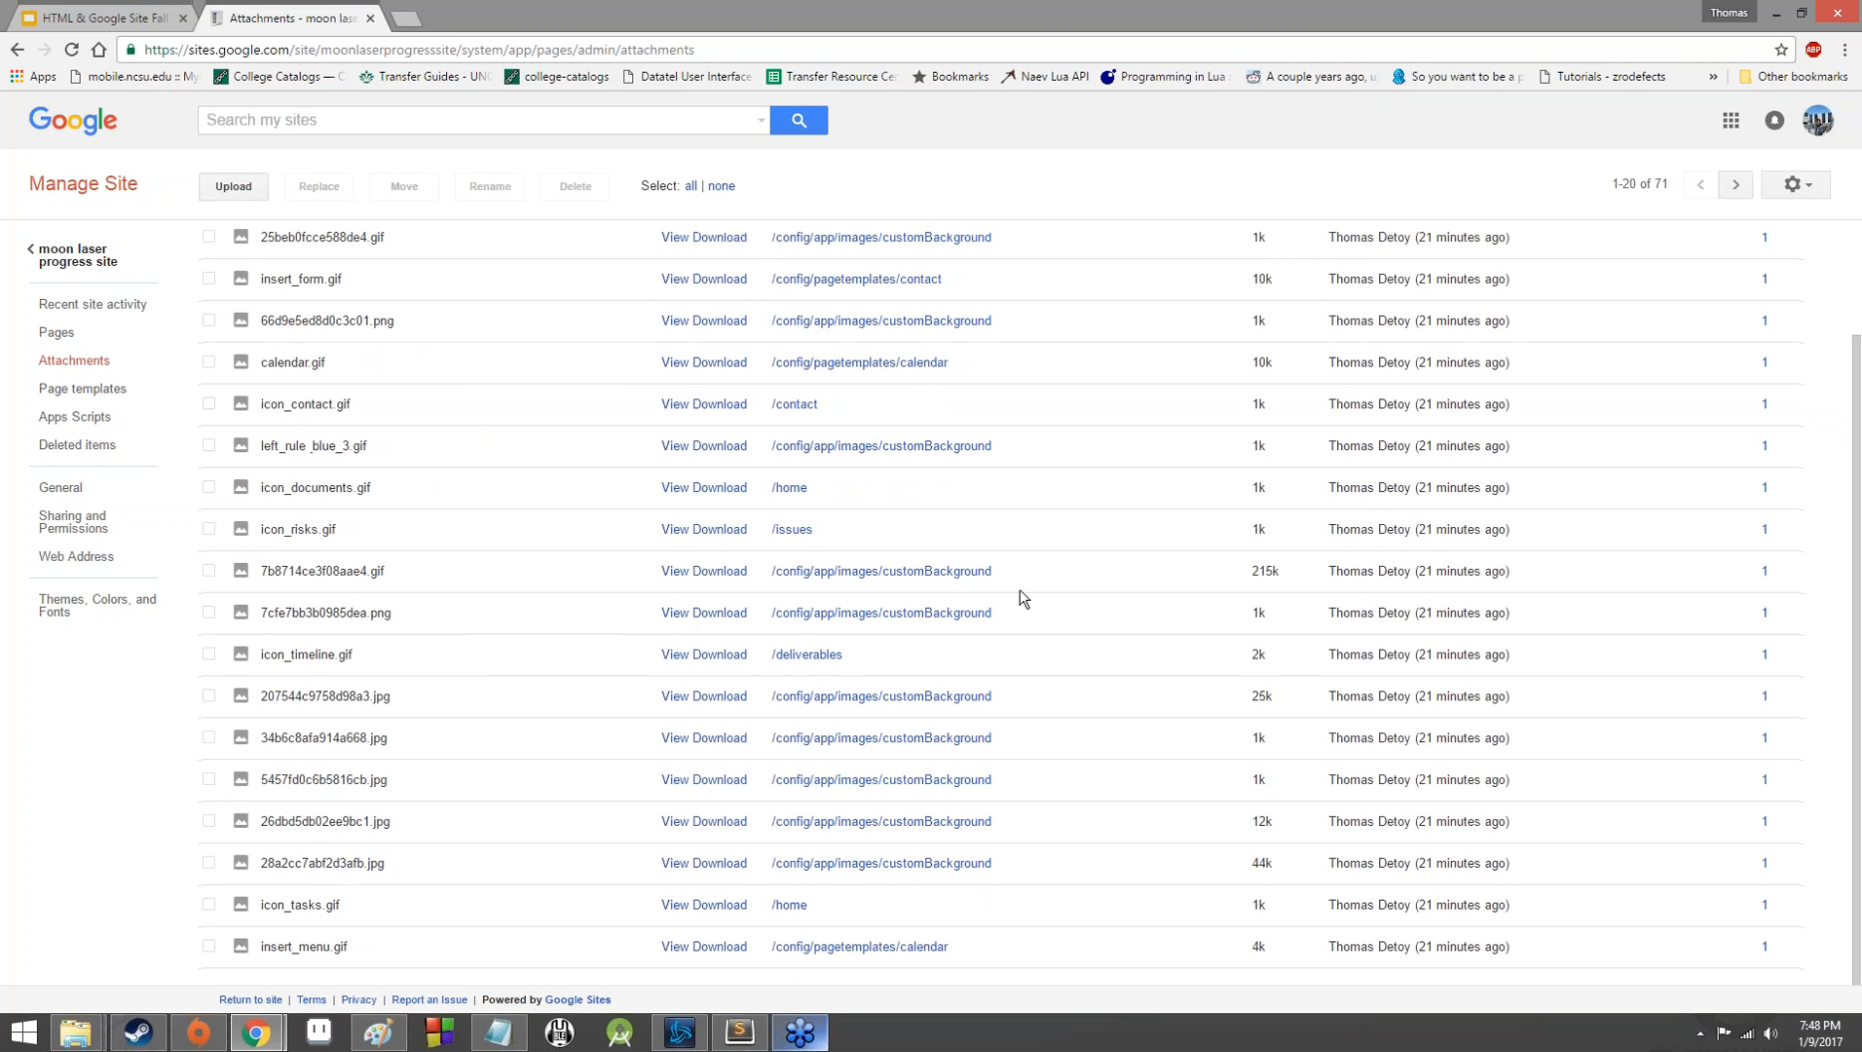
{"action": "left_click", "coordinate": [122, 392]}
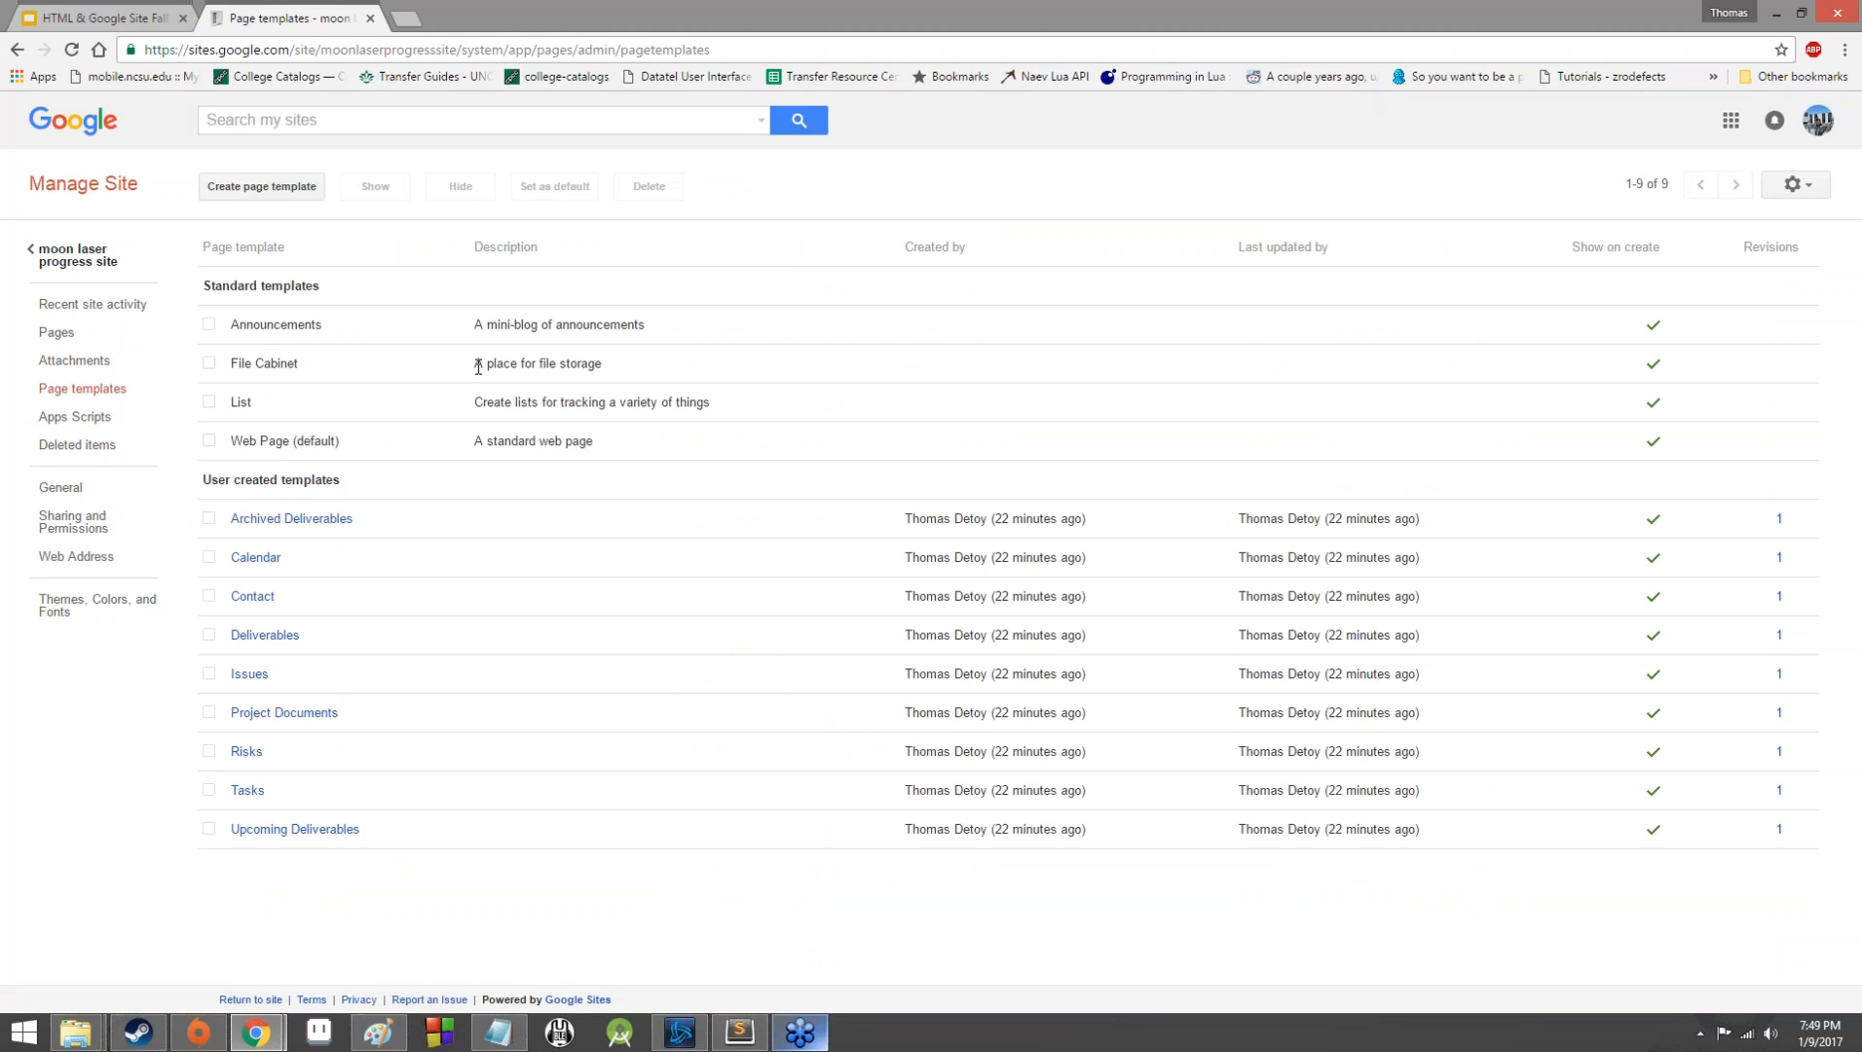
{"action": "left_click", "coordinate": [118, 429]}
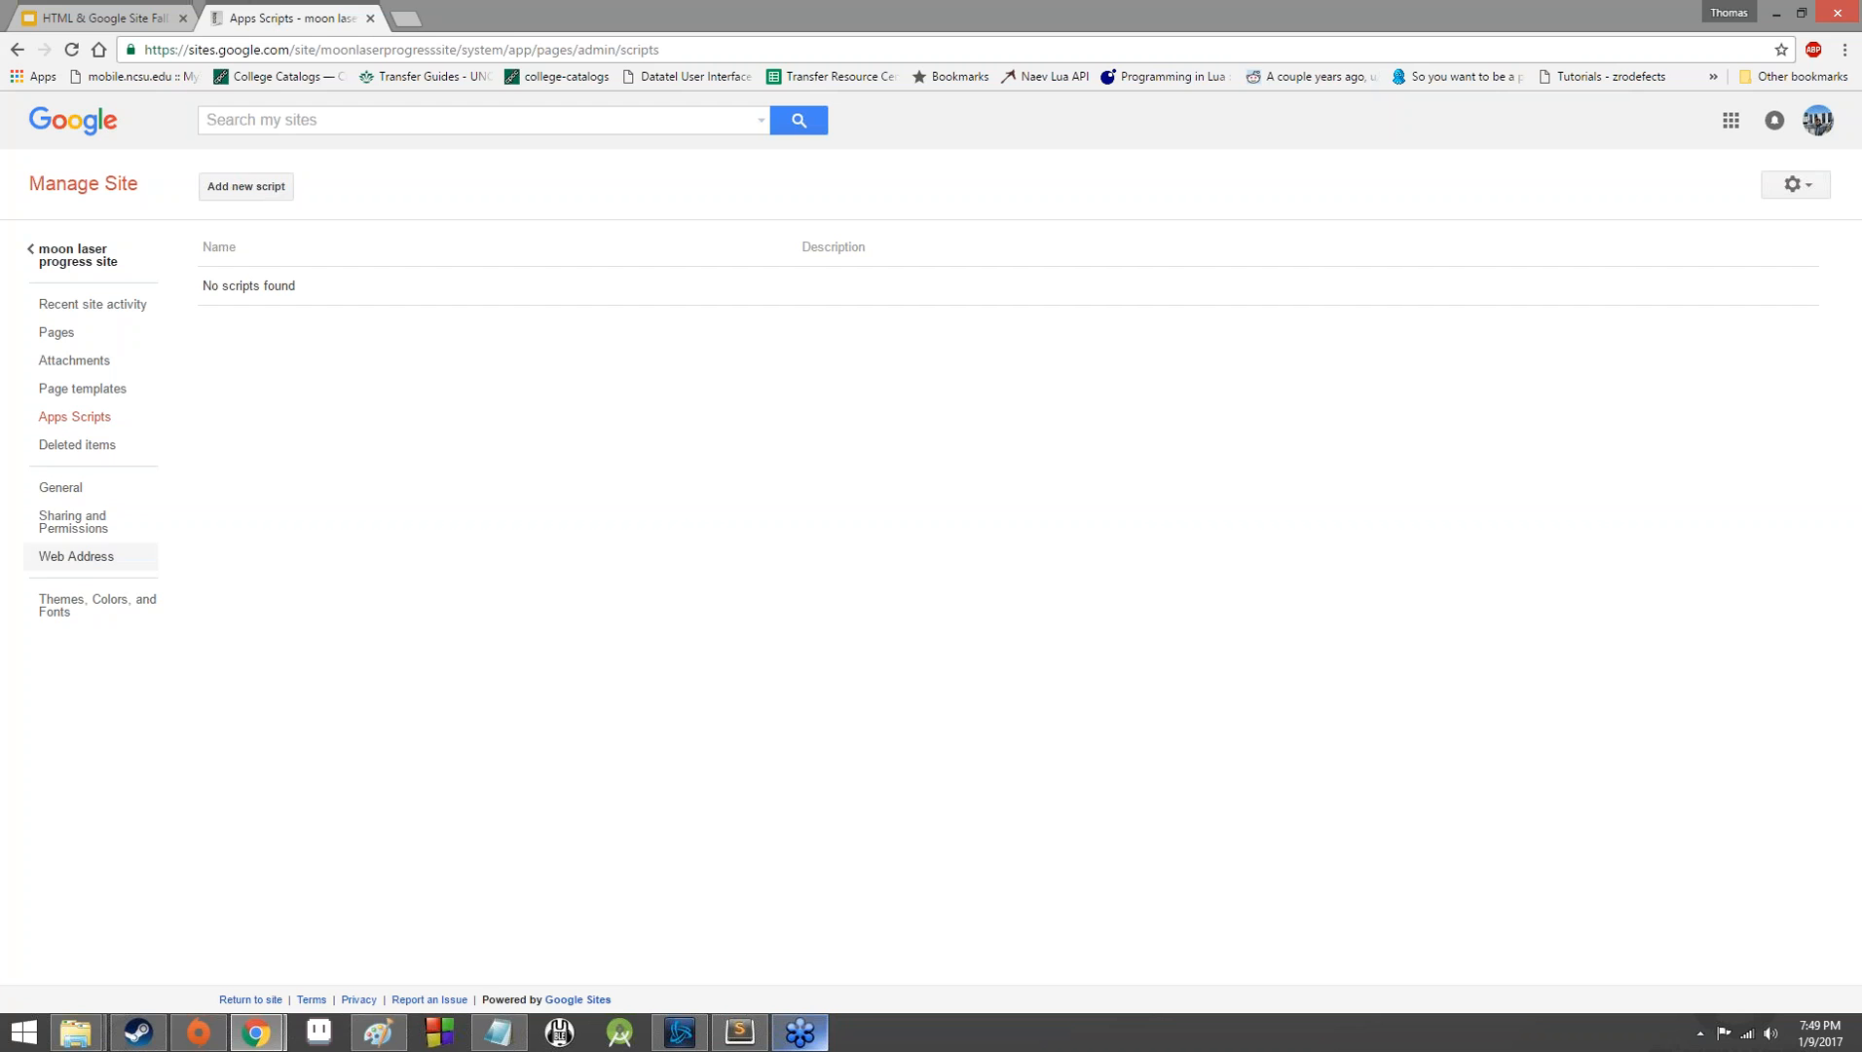
{"action": "left_click", "coordinate": [77, 444]}
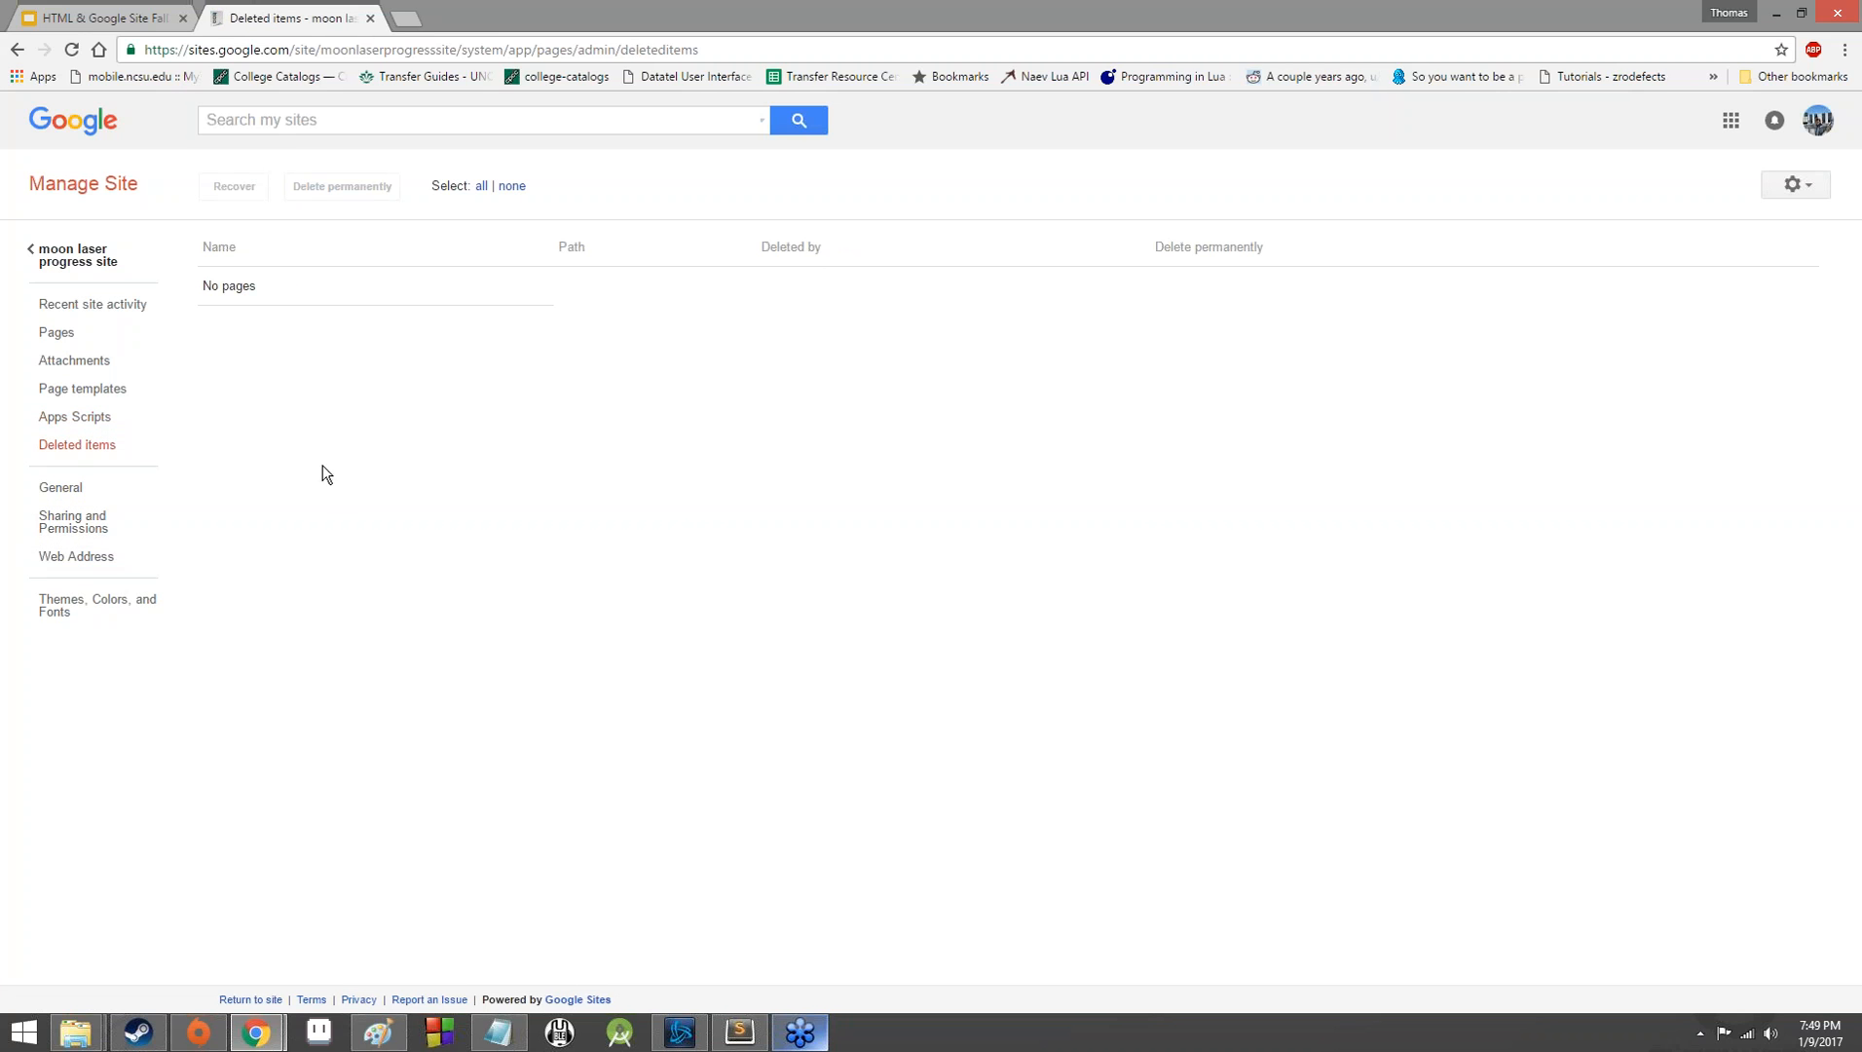
Examine the site's general settings, including the site notice, storage allowance and analytics options.
{"action": "left_click", "coordinate": [60, 486]}
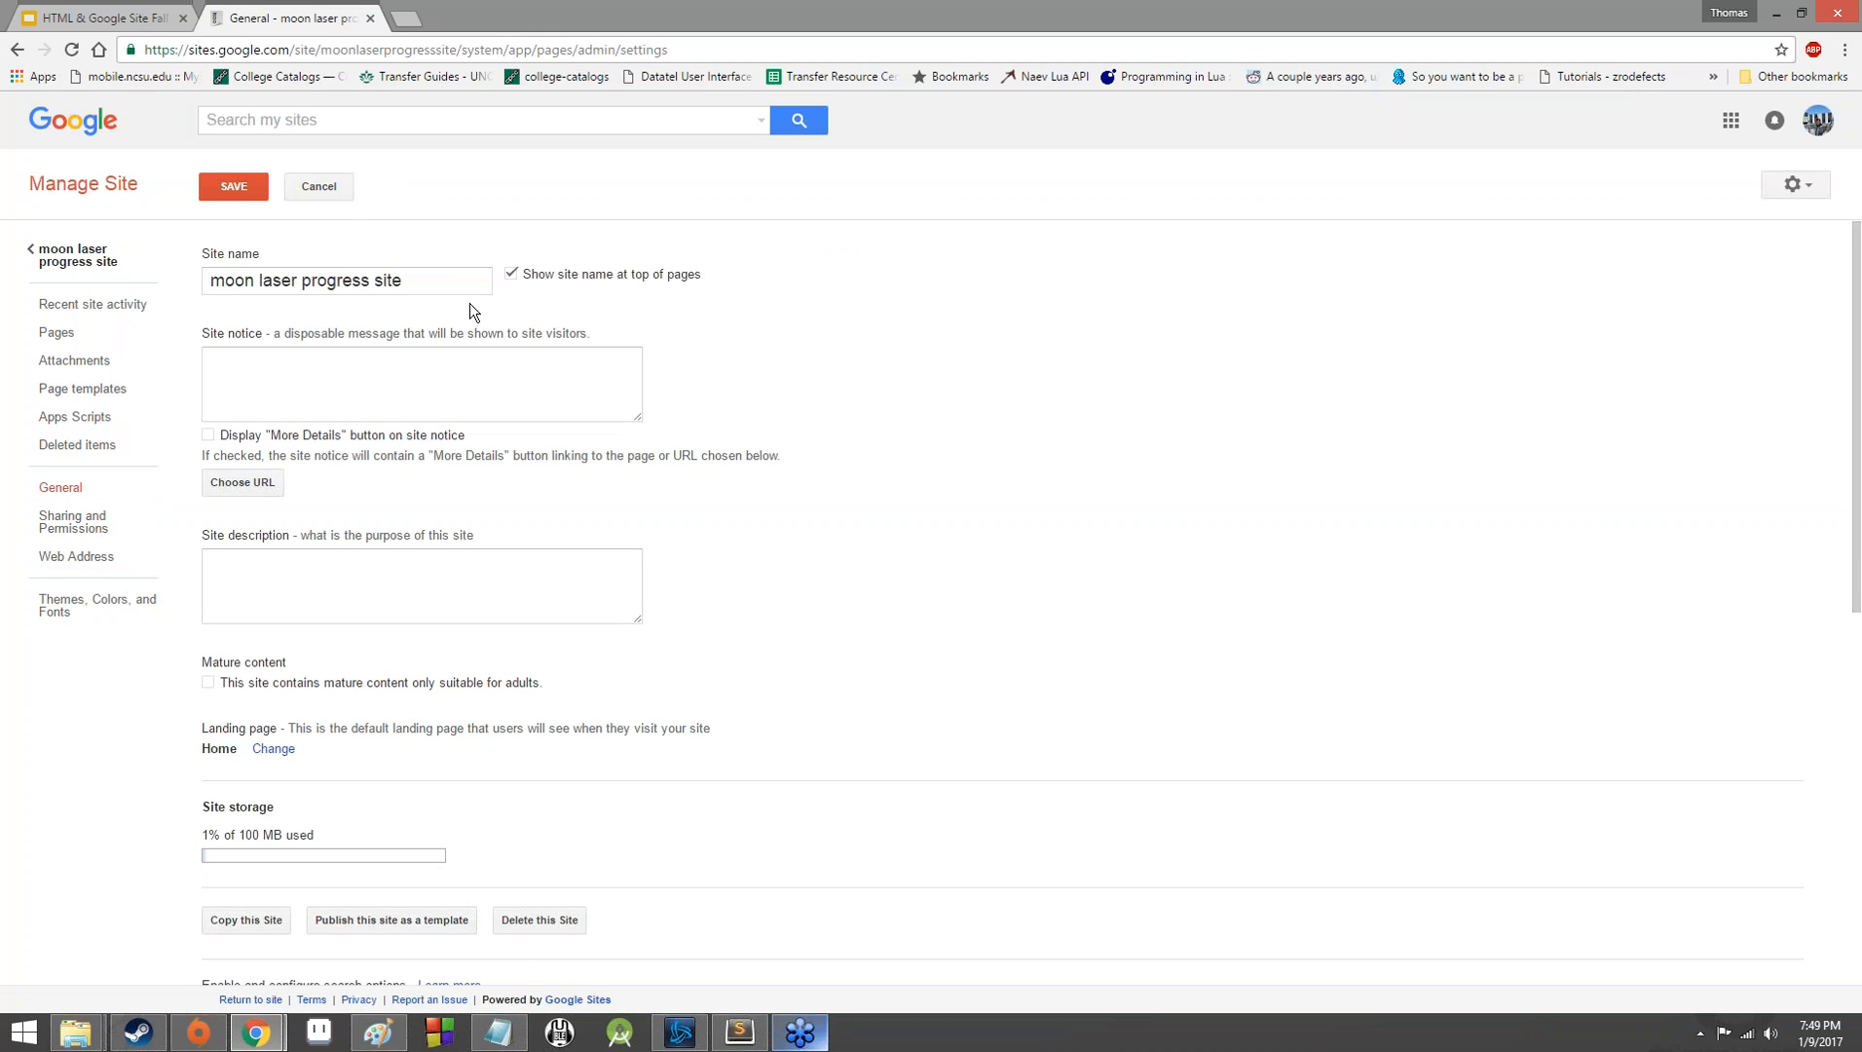
{"action": "left_click", "coordinate": [423, 371]}
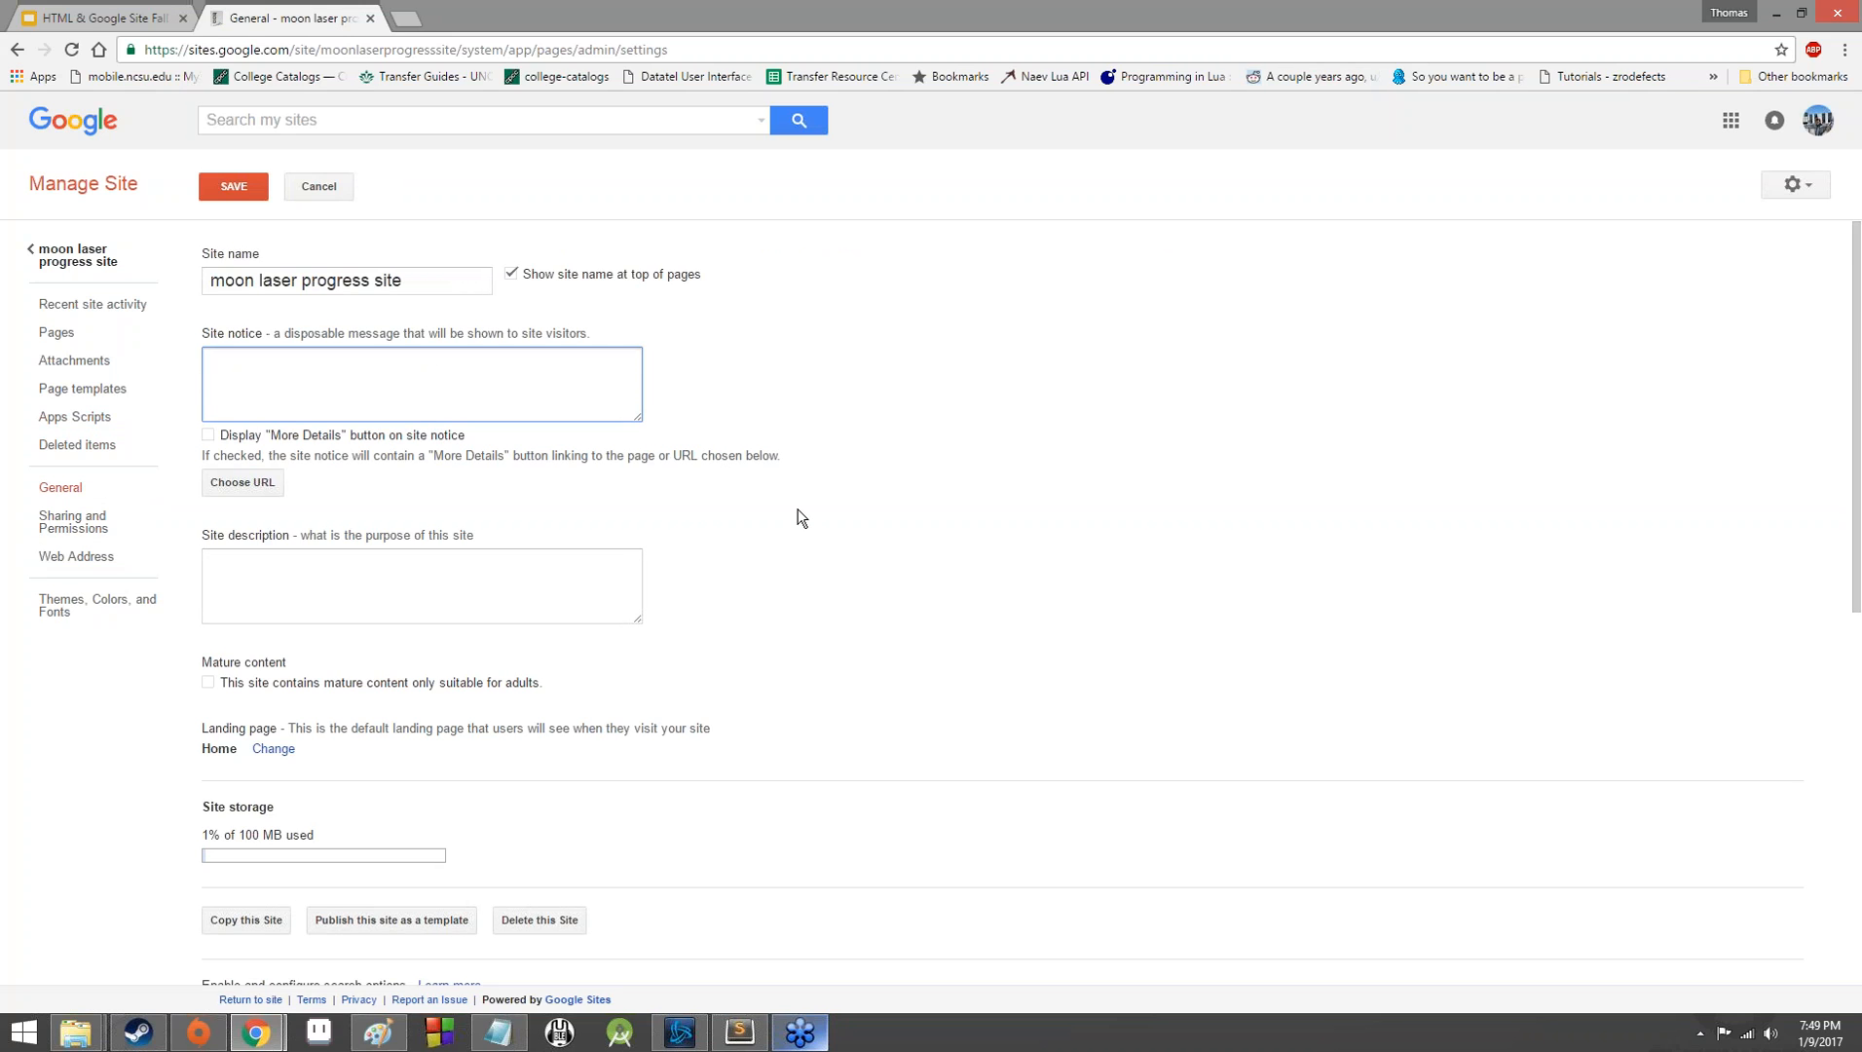
{"action": "scroll", "coordinate": [378, 321], "scroll_direction": "down", "scroll_amount": 3}
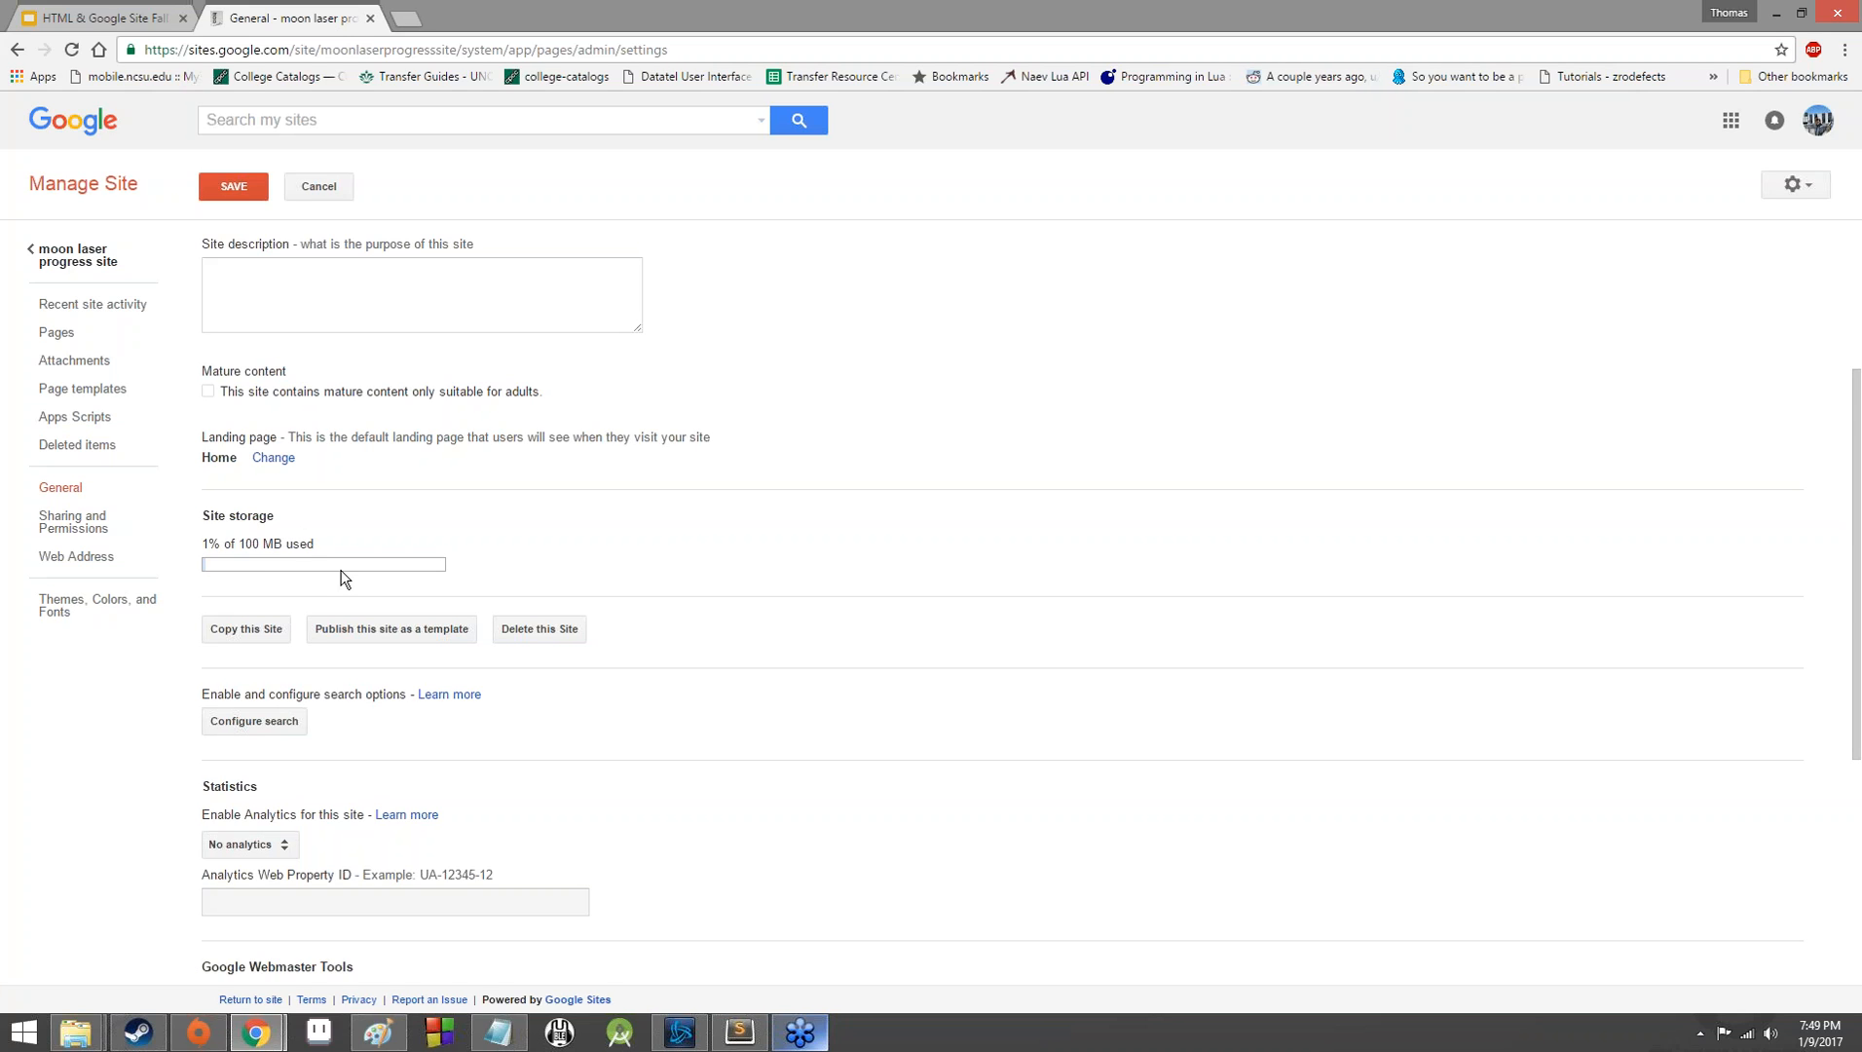
{"action": "double_click", "coordinate": [260, 547]}
{"action": "scroll", "coordinate": [297, 553], "scroll_direction": "down", "scroll_amount": 2}
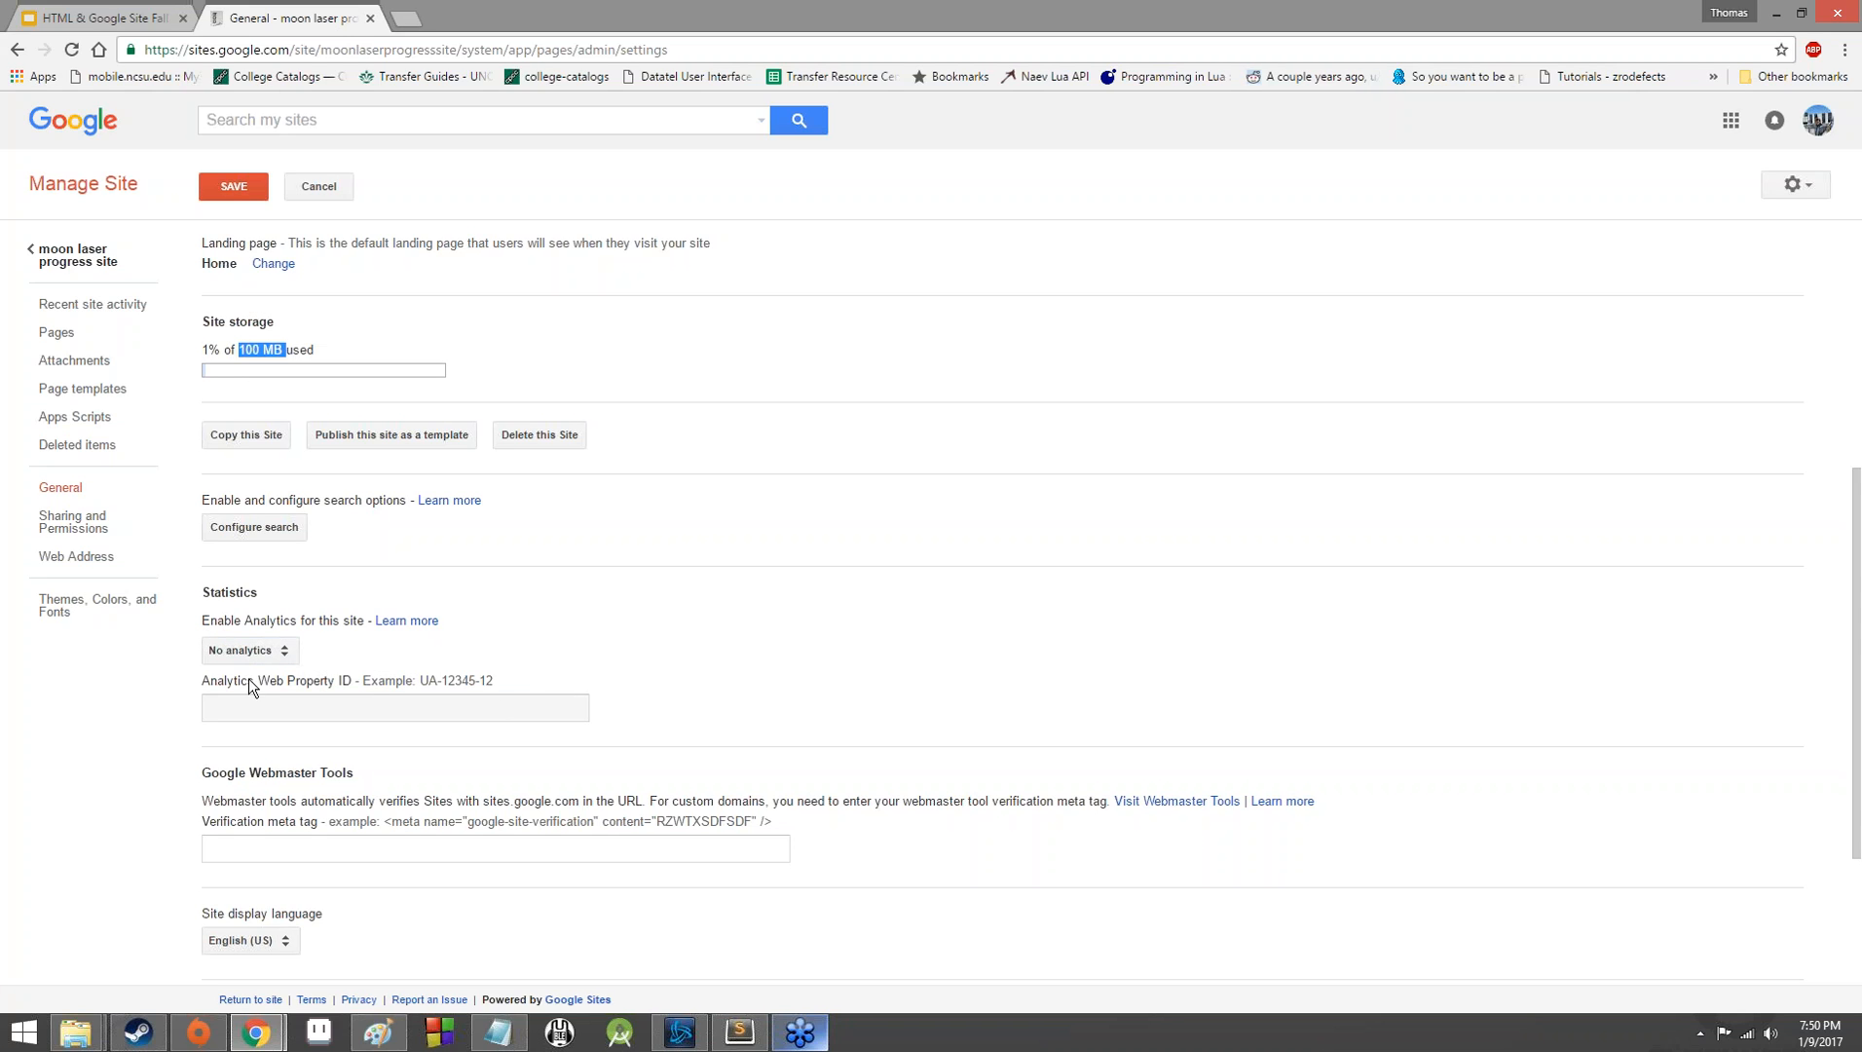
{"action": "left_click", "coordinate": [274, 653]}
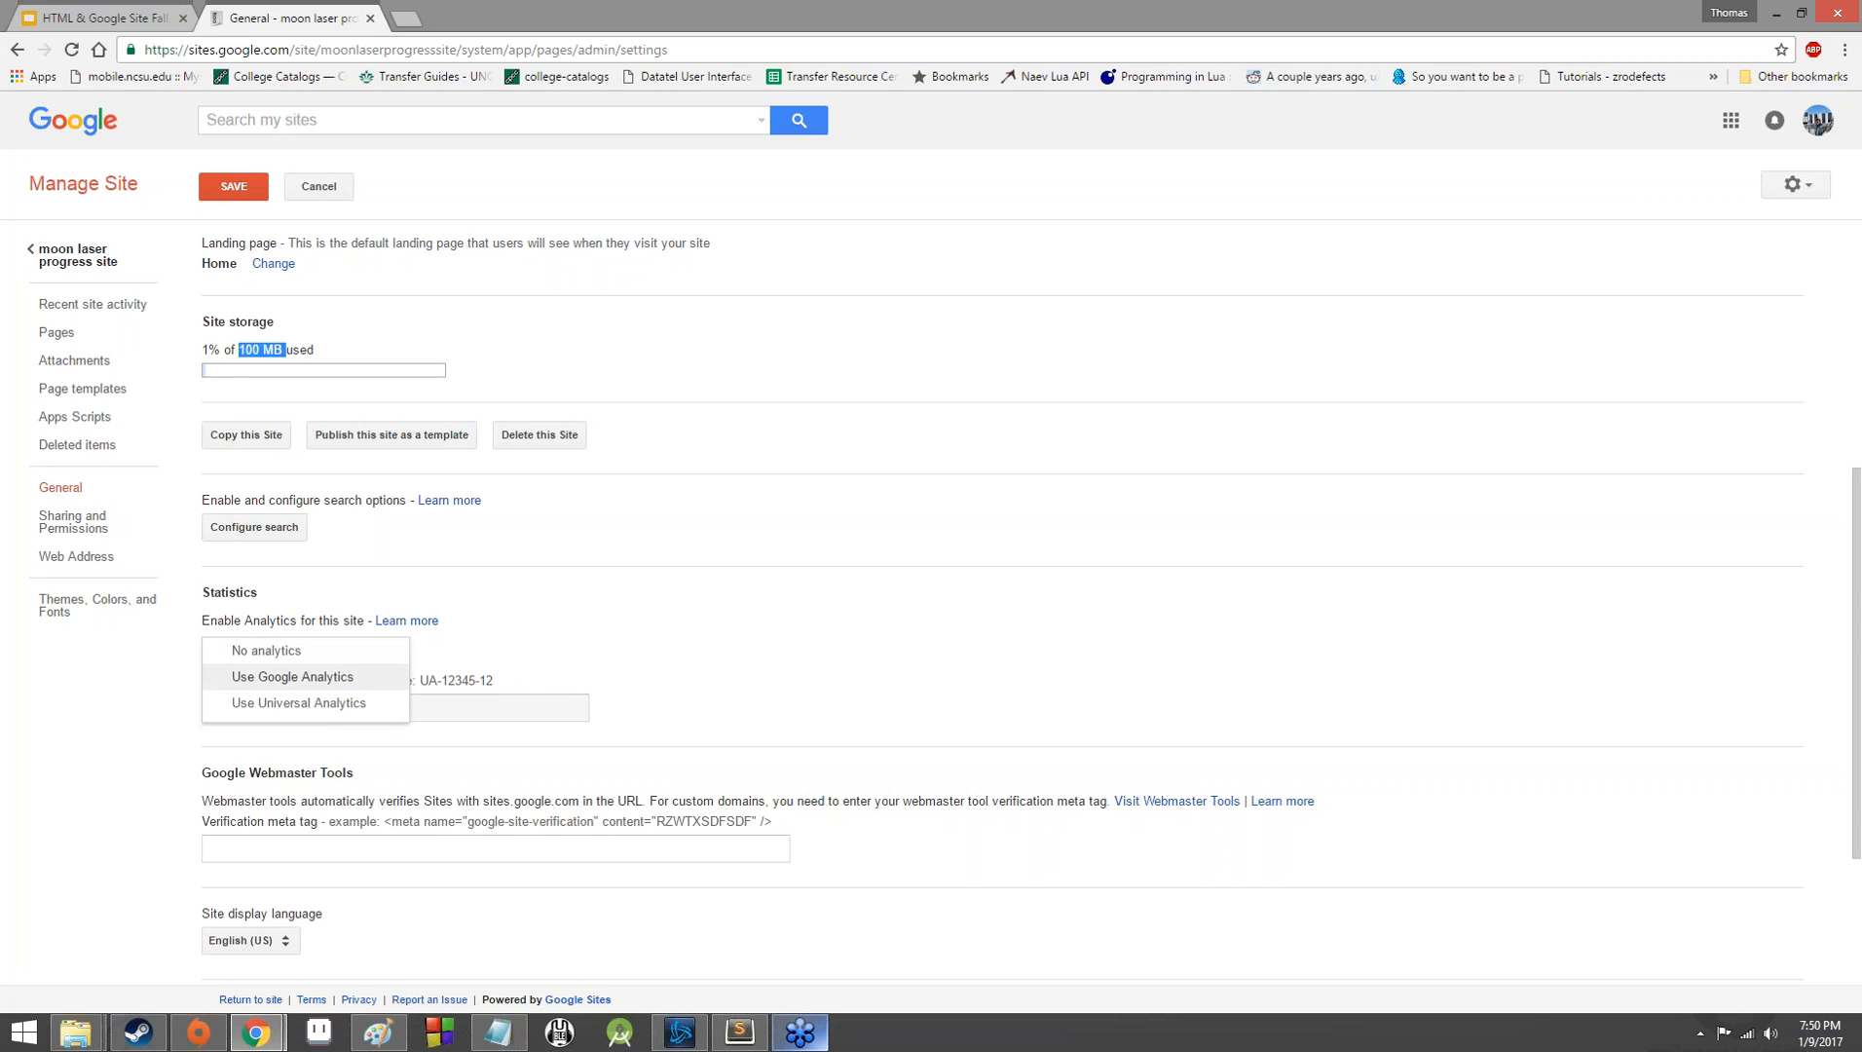
{"action": "left_click", "coordinate": [626, 600]}
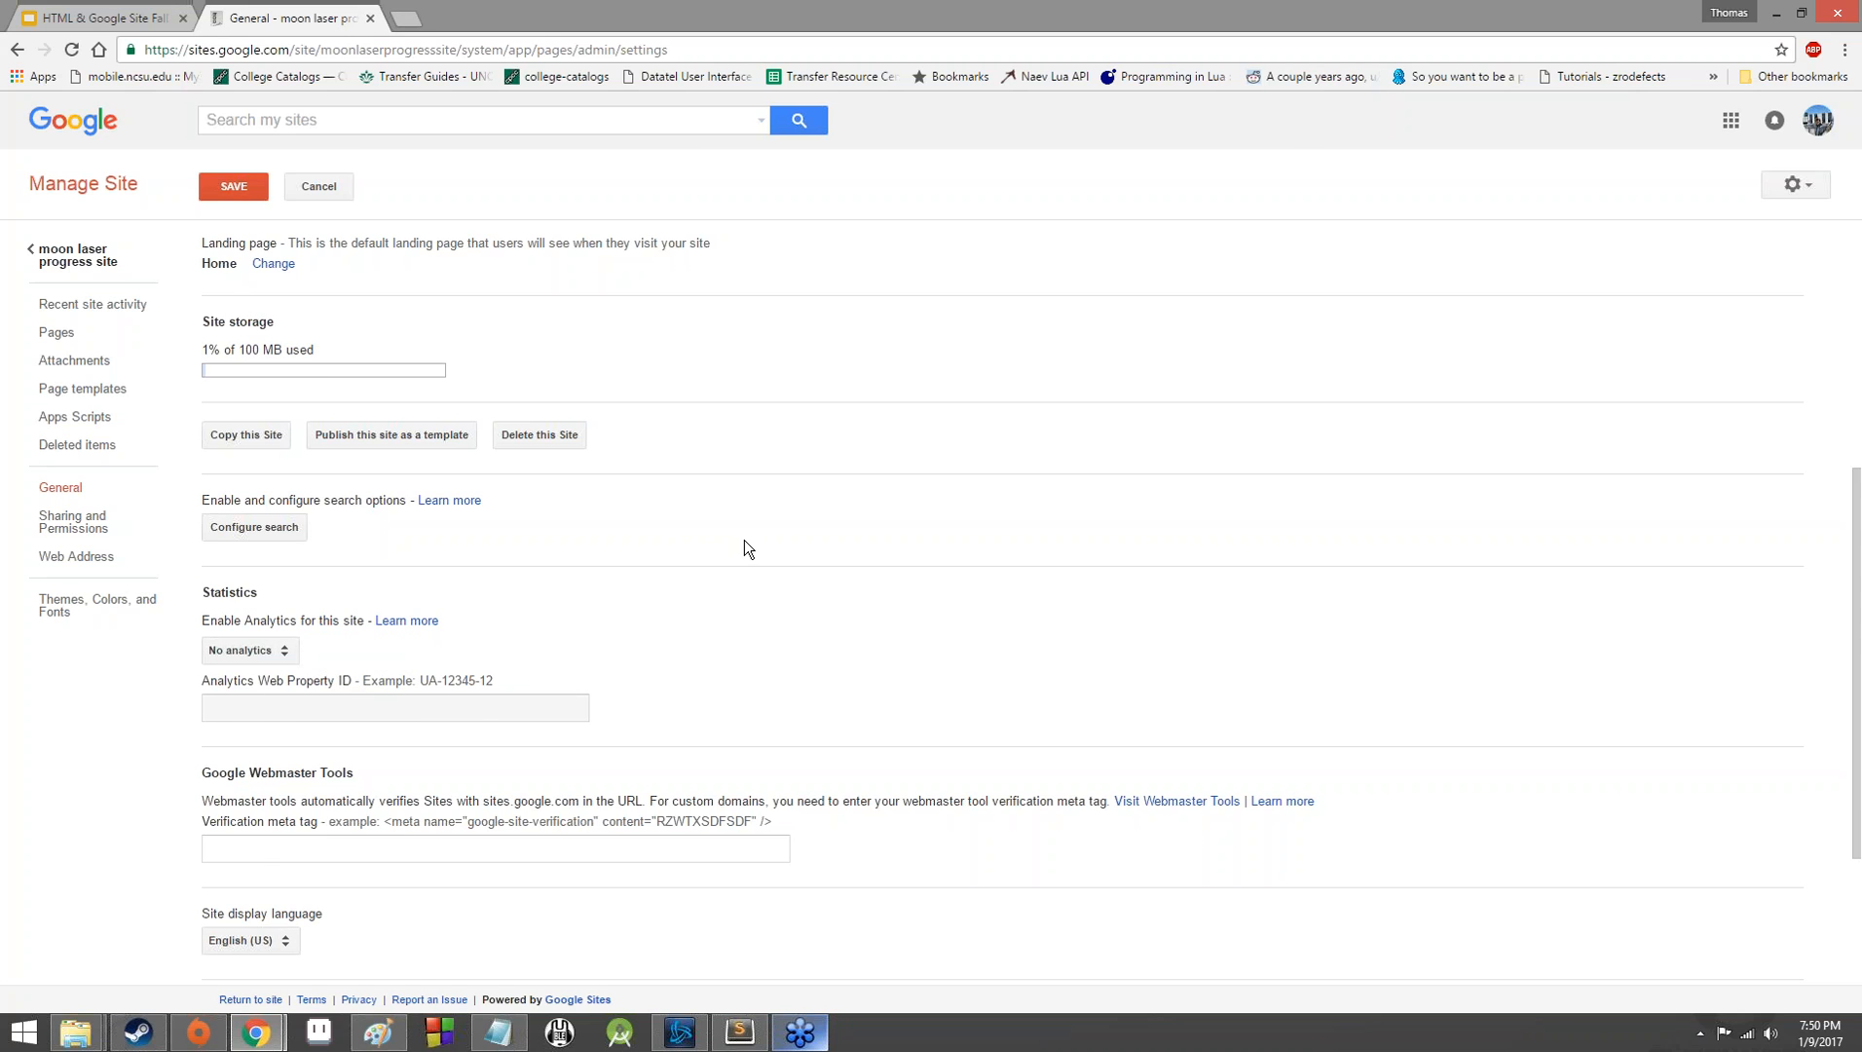
{"action": "scroll", "coordinate": [743, 539], "scroll_direction": "down", "scroll_amount": 3}
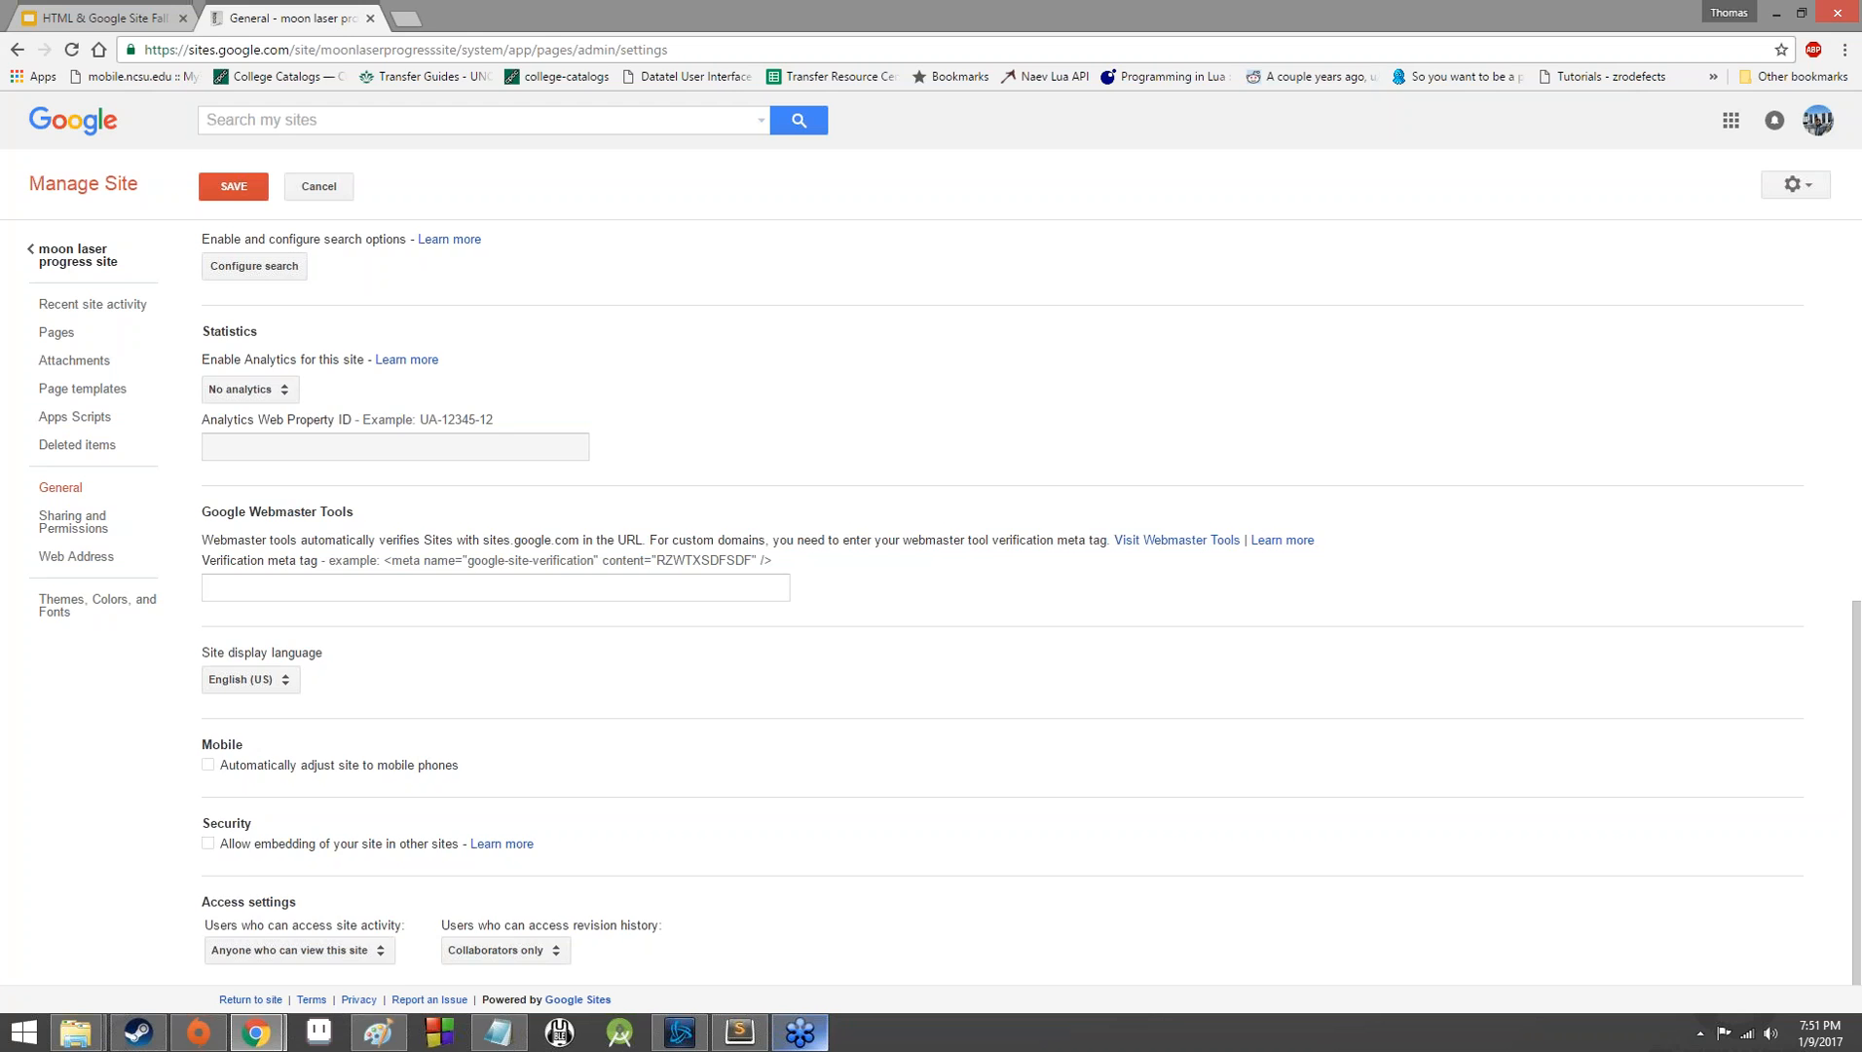
Set the users who can access site activity to Collaborators only and leave the general settings without saving.
{"action": "left_click", "coordinate": [331, 951]}
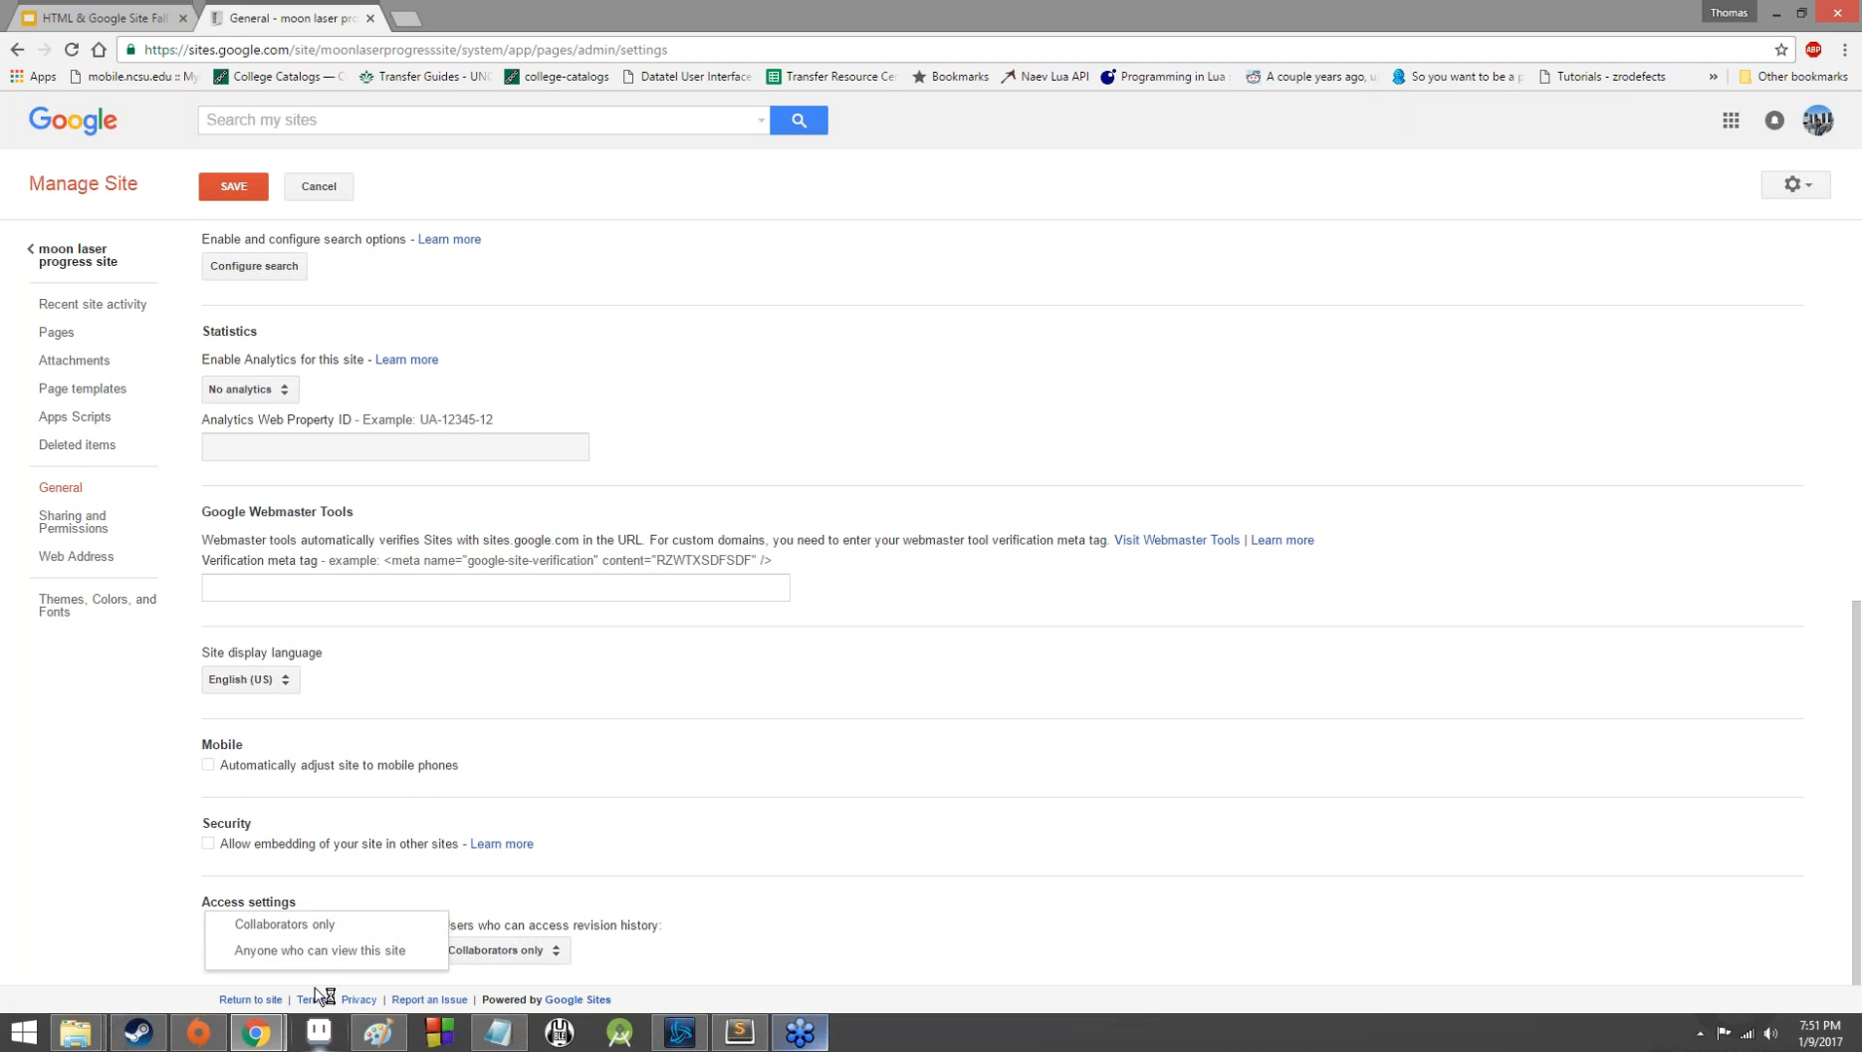
{"action": "left_click", "coordinate": [376, 926]}
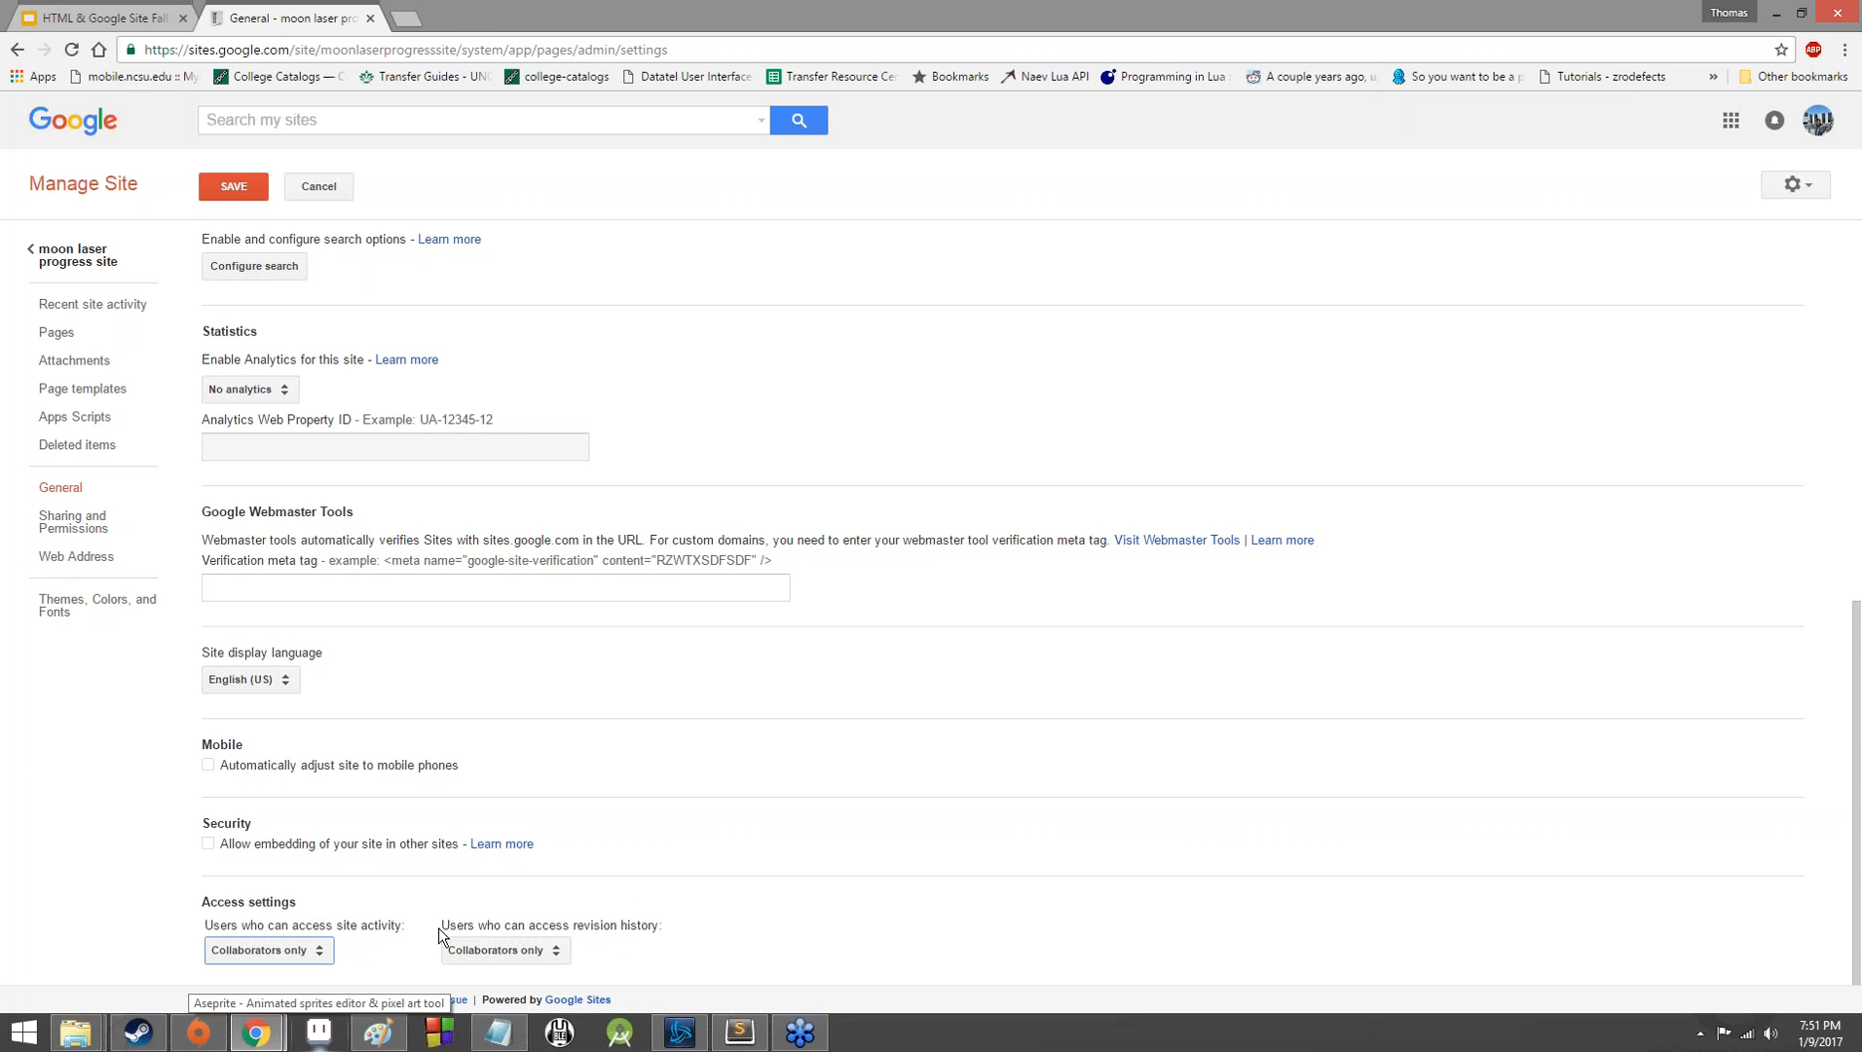
{"action": "left_click", "coordinate": [78, 528]}
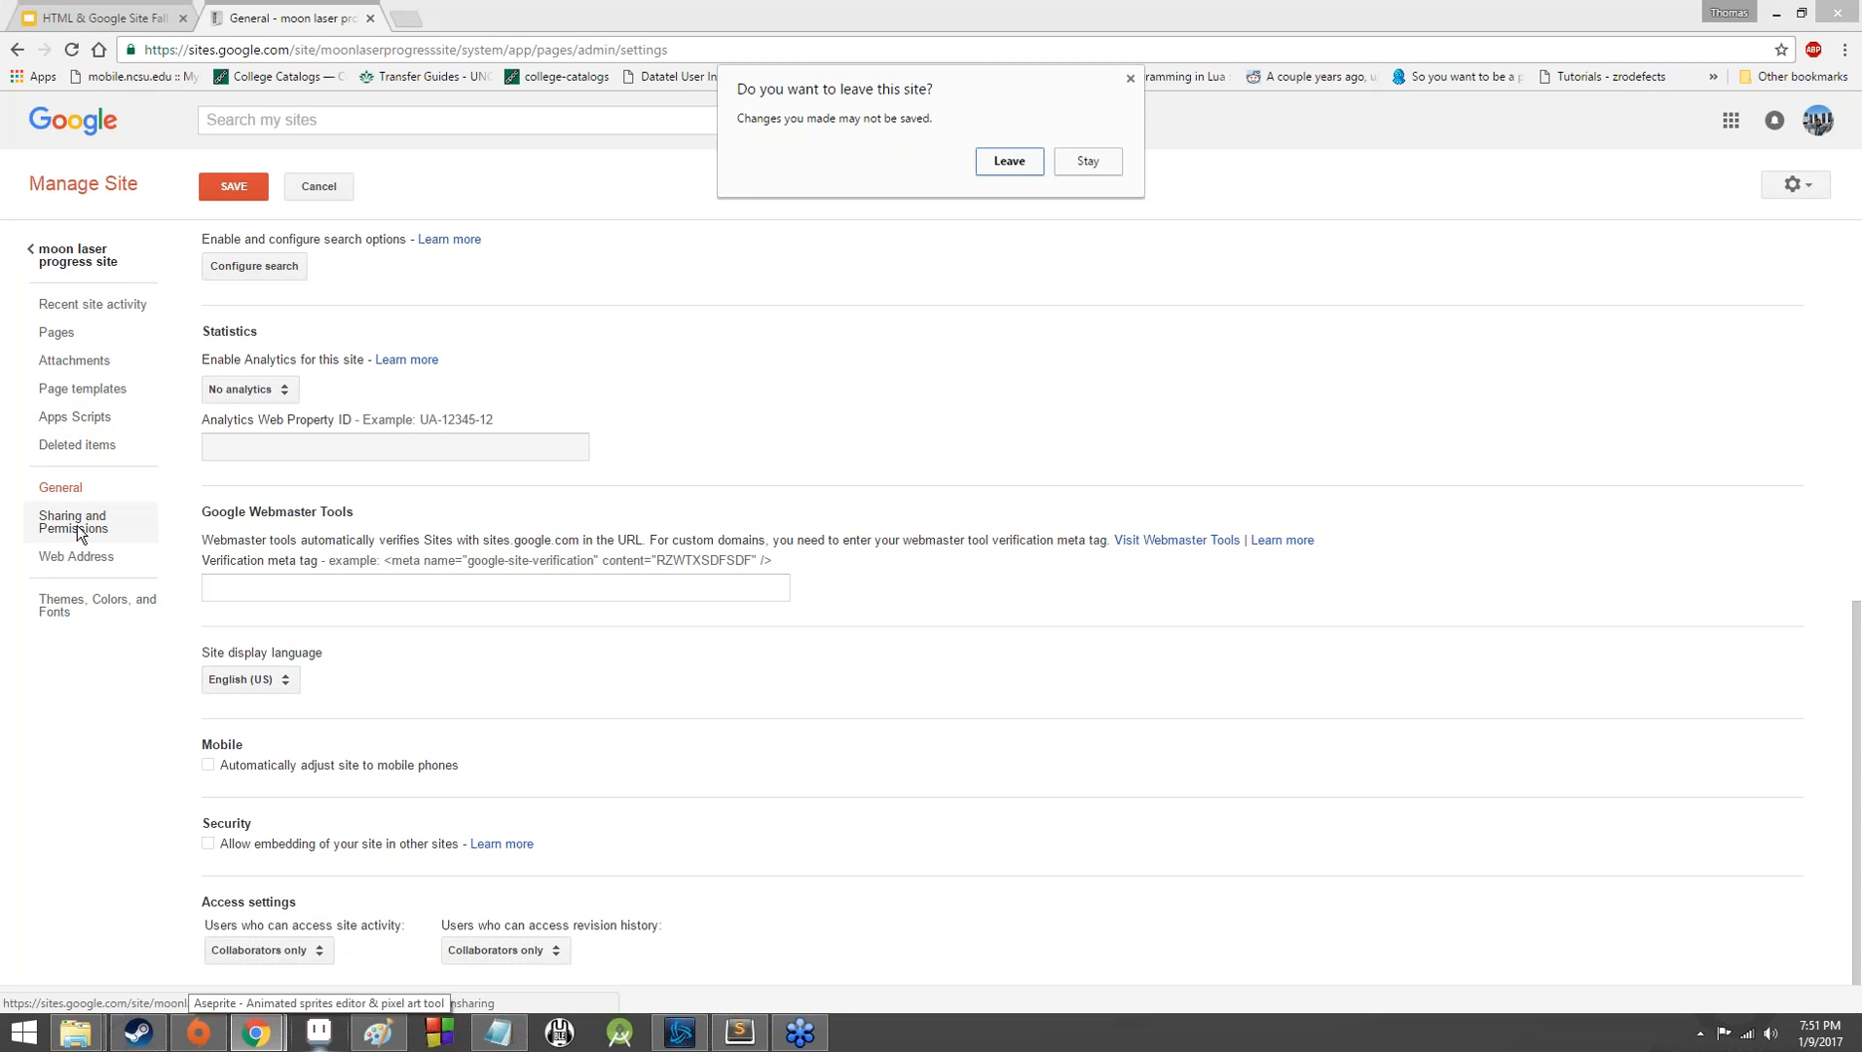
{"action": "left_click", "coordinate": [979, 171]}
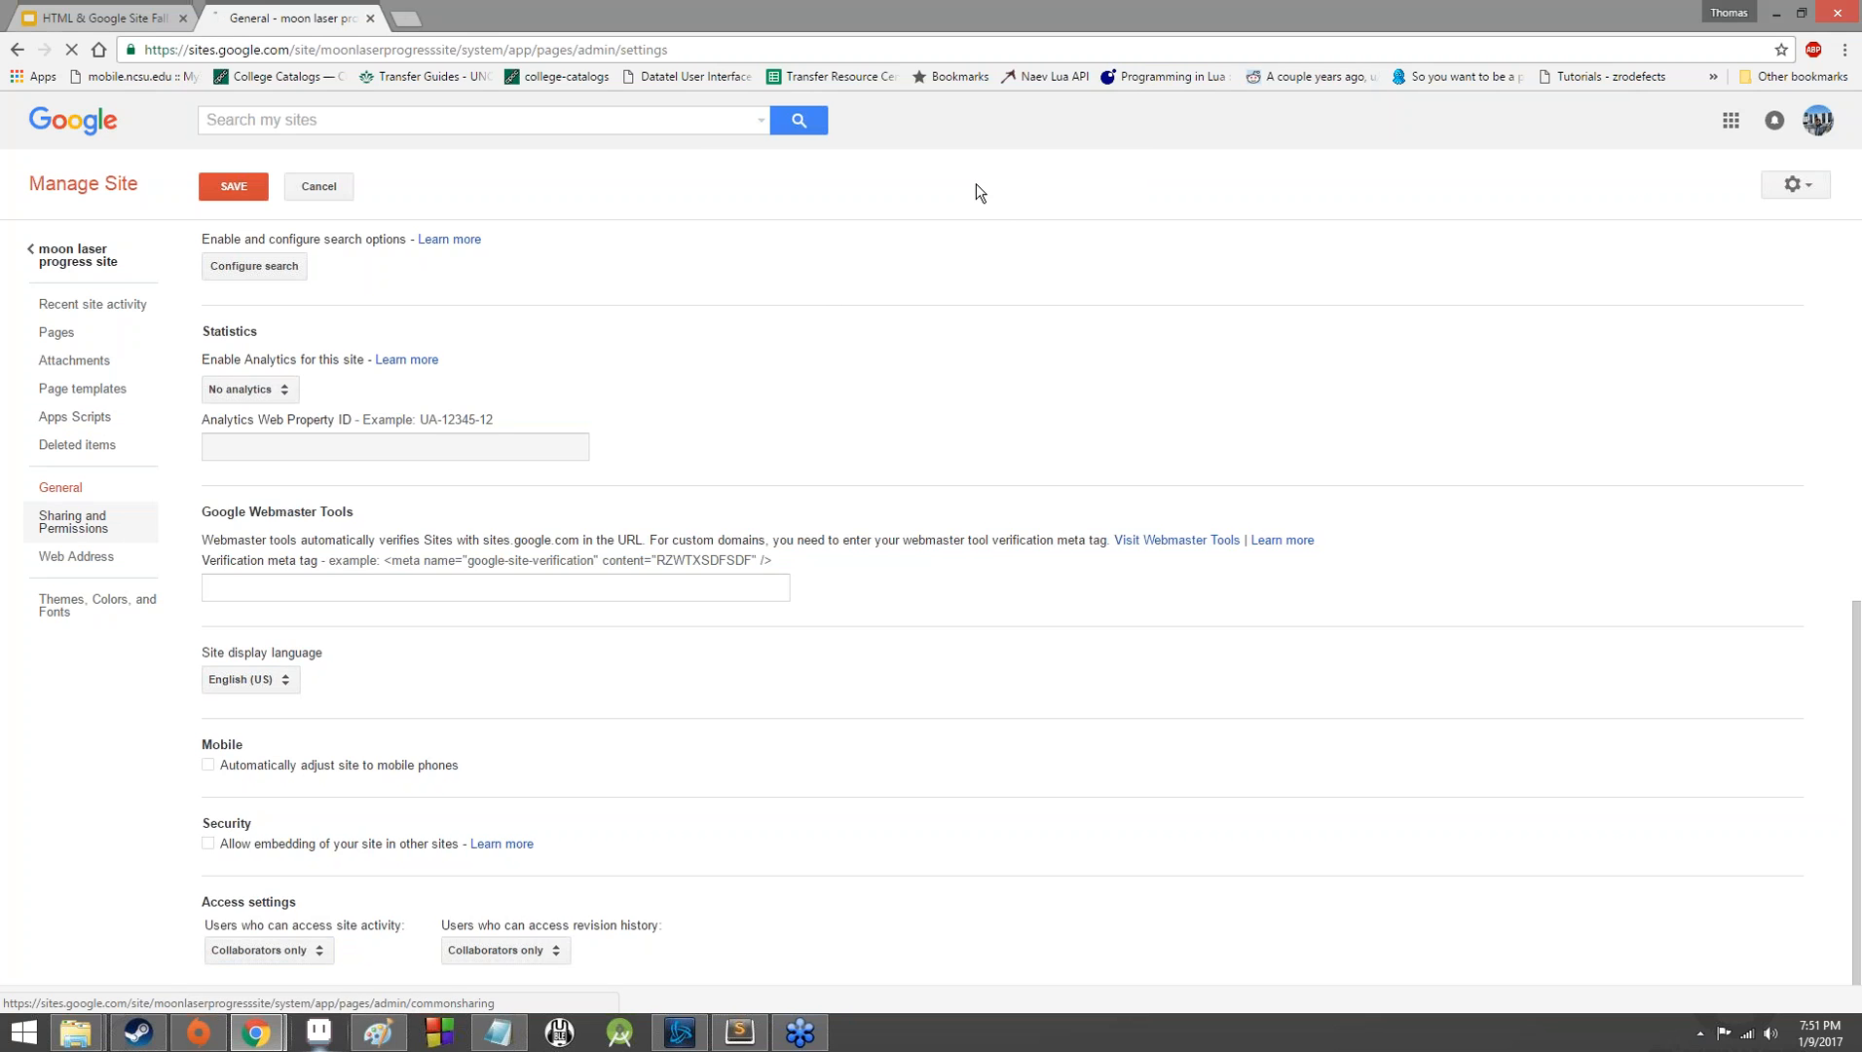
View the site's web address settings and open its theme, color and font settings.
{"action": "left_click", "coordinate": [76, 556]}
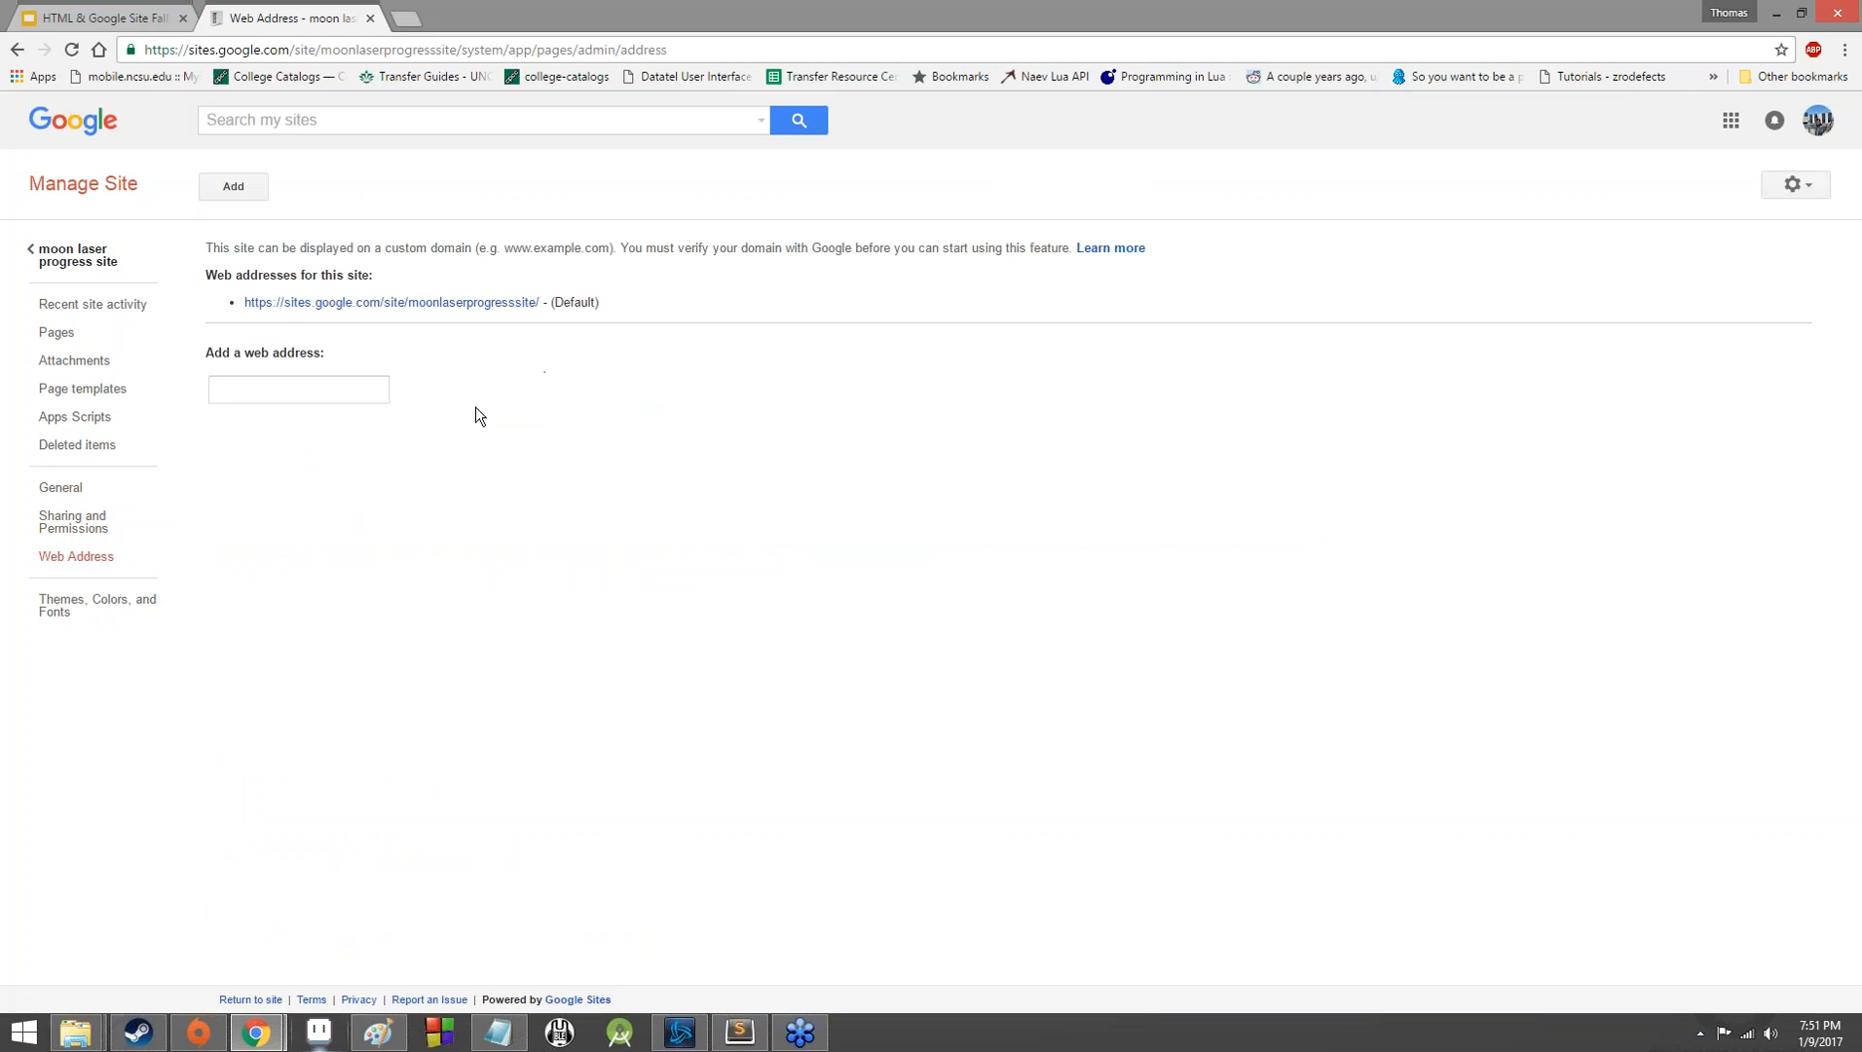
{"action": "left_click", "coordinate": [72, 609]}
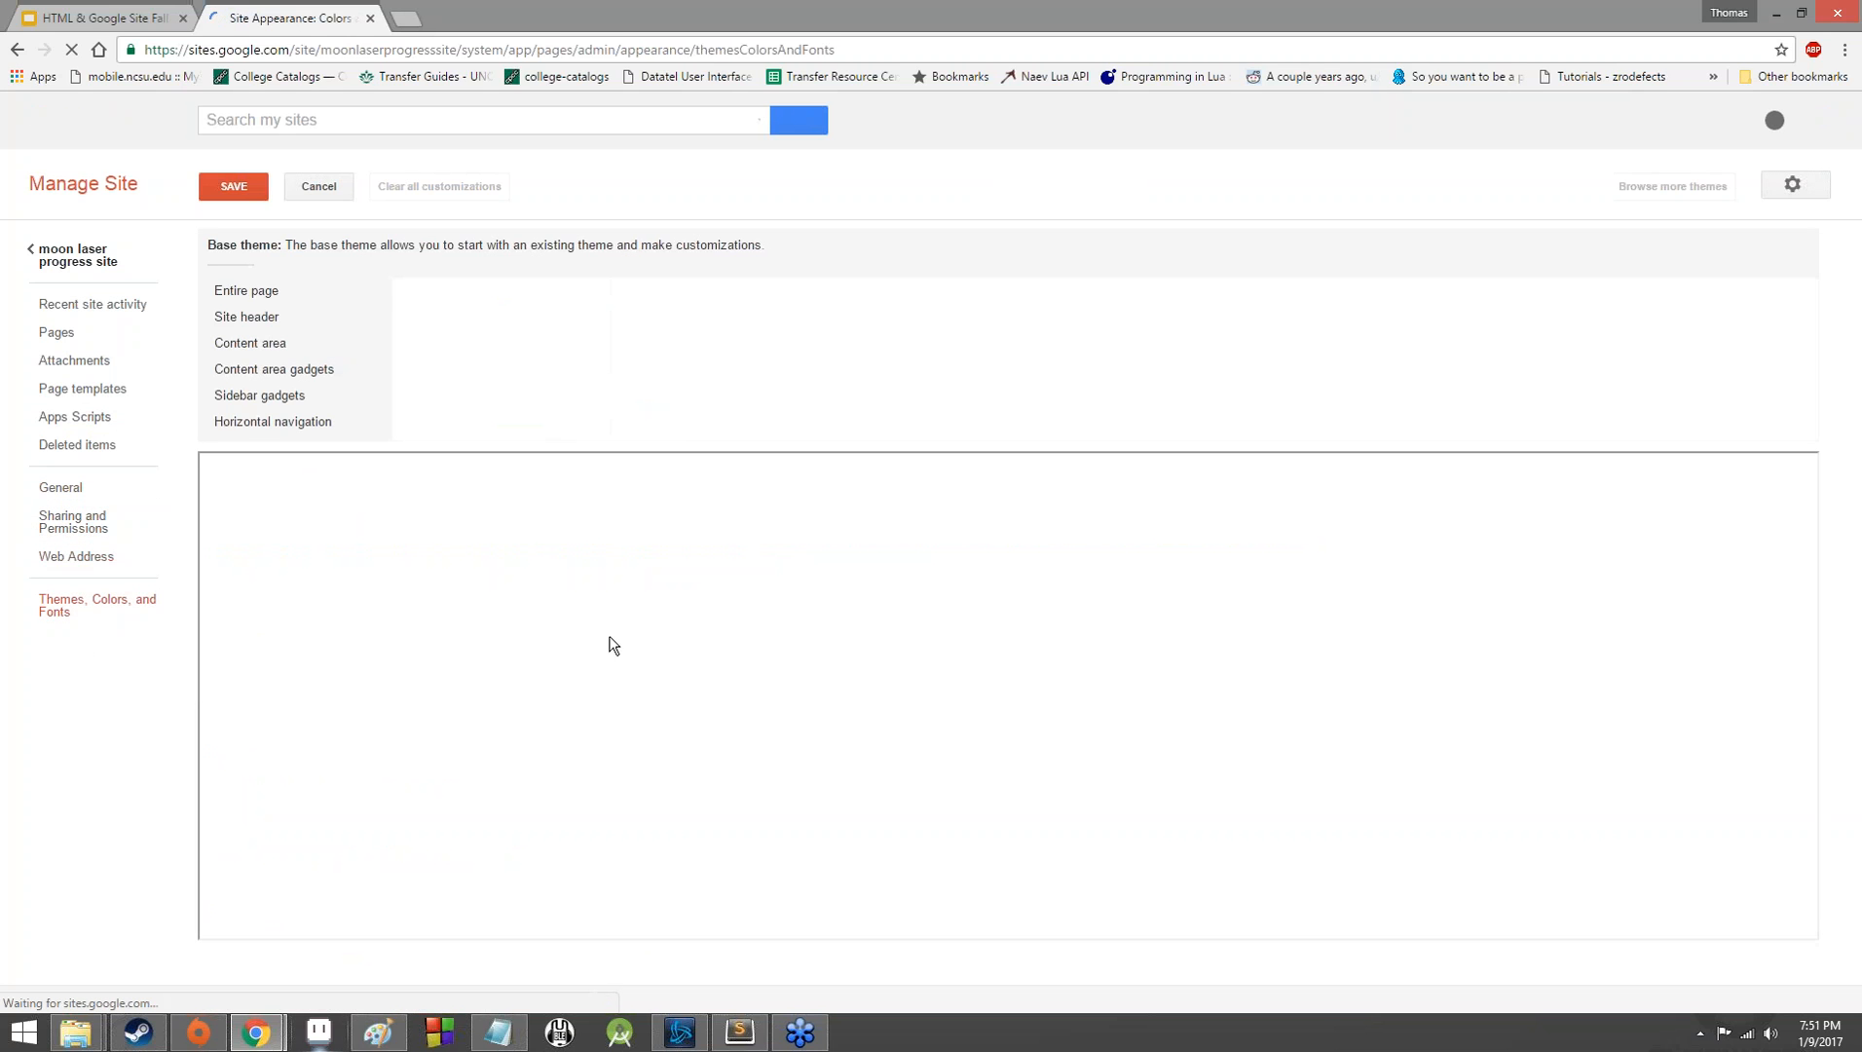